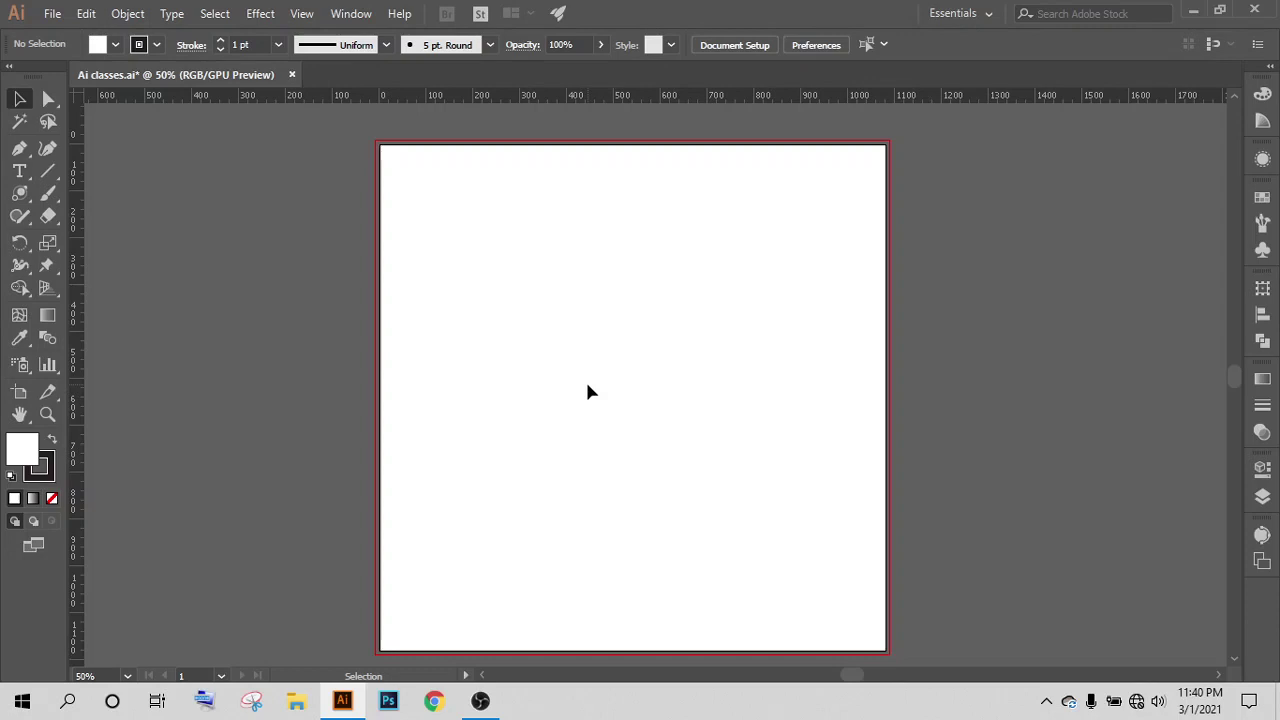
Step: Pick the Rectangle tool from the shape tools, then return to the Selection tool
right_click(19, 194)
left_click(60, 194)
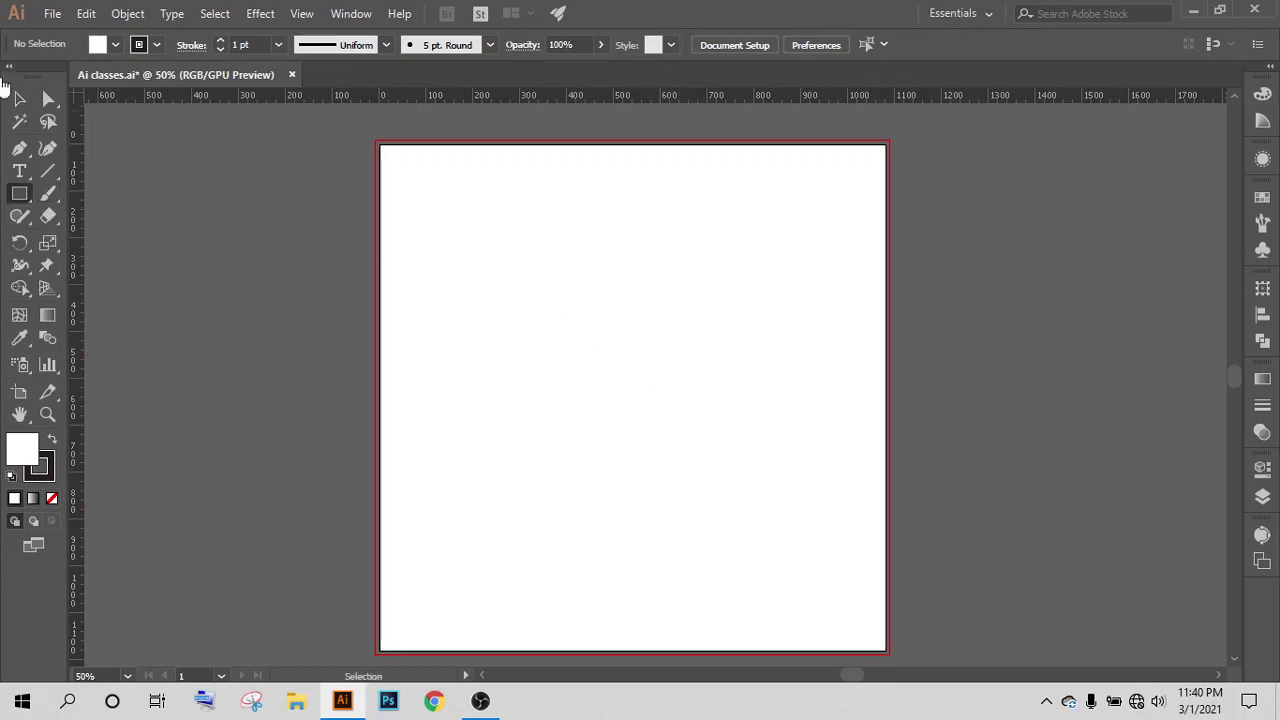
left_click(17, 108)
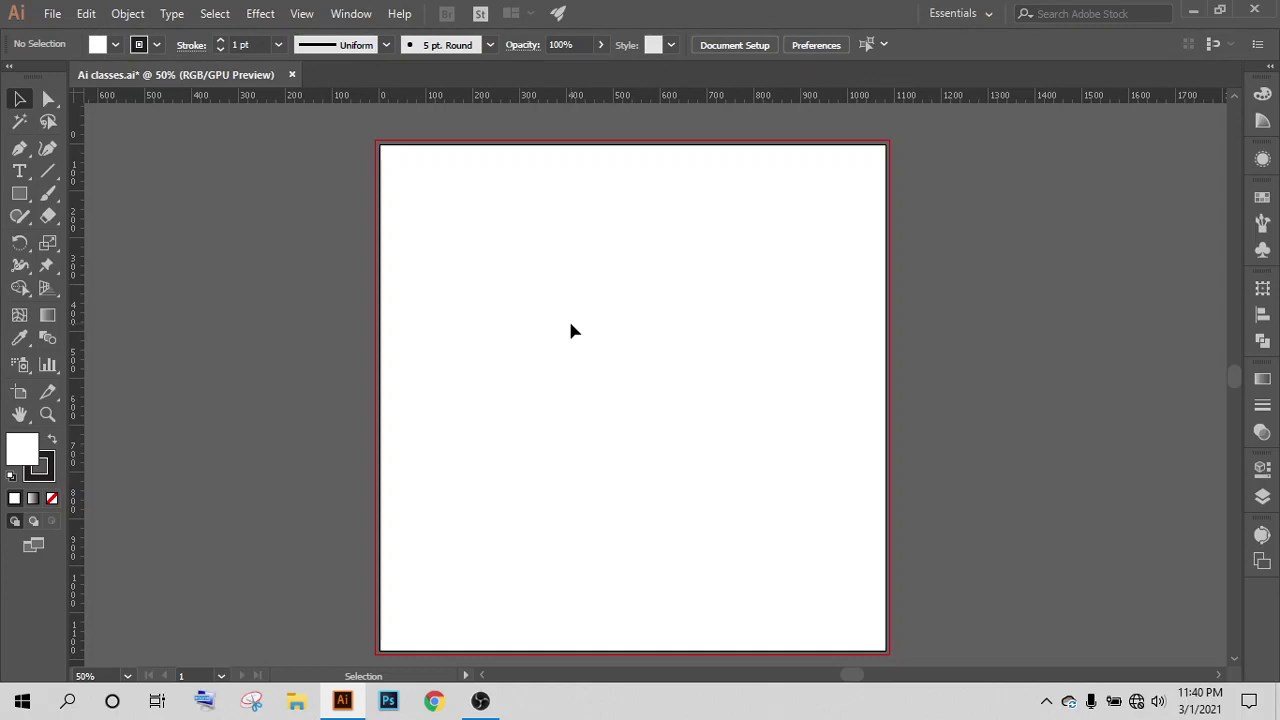
Step: Delete the font-sample texts and boxes on the lower artboards, then select the leftover Serif SERIF text
scroll(734, 425, "down", 3)
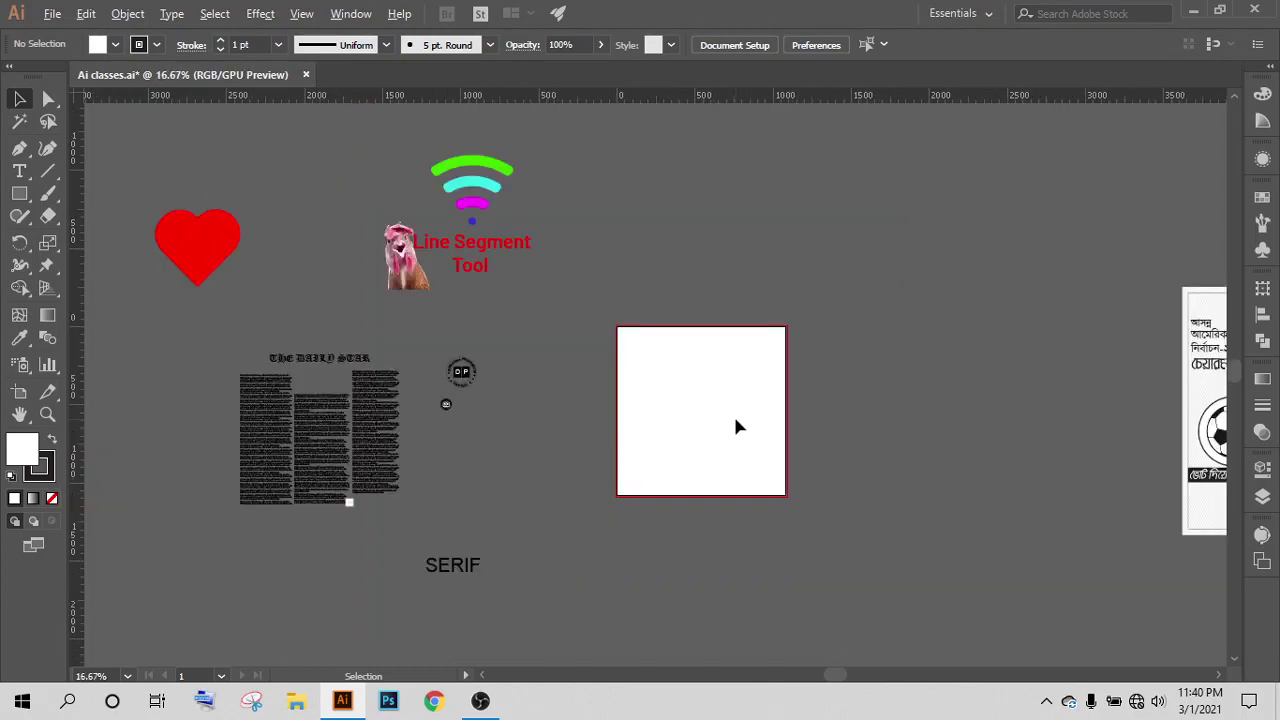
scroll(636, 438, "down", 1)
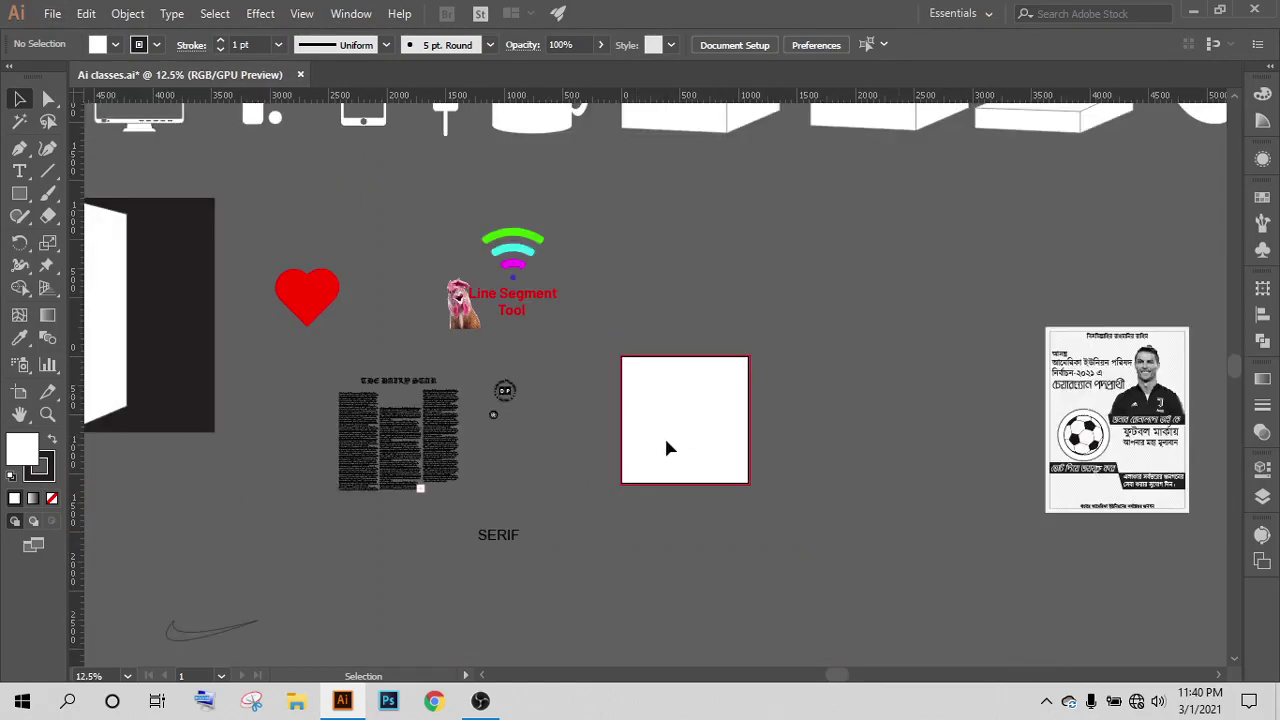
scroll(669, 446, "down", 1)
scroll(660, 550, "down", 1)
scroll(630, 560, "down", 1)
scroll(645, 580, "down", 1)
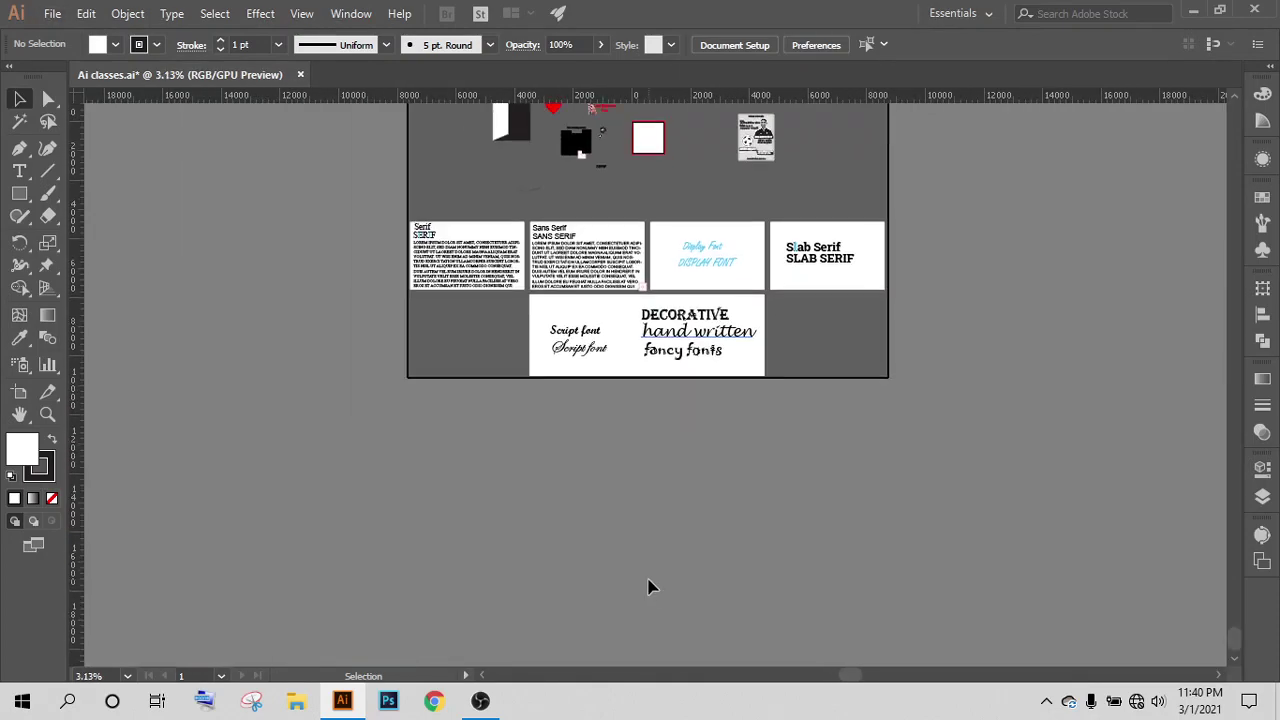
scroll(678, 398, "up", 2)
scroll(400, 400, "down", 2)
scroll(400, 400, "down", 1)
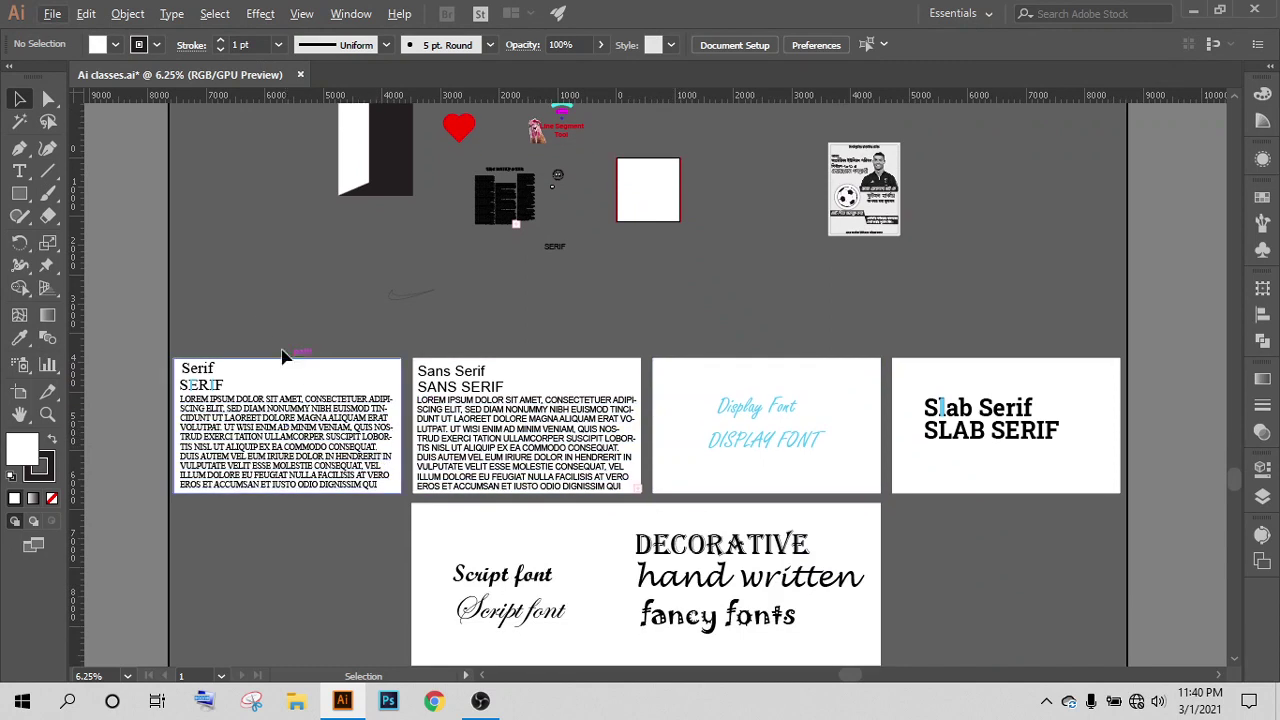
left_click_drag(405, 400, 1057, 606)
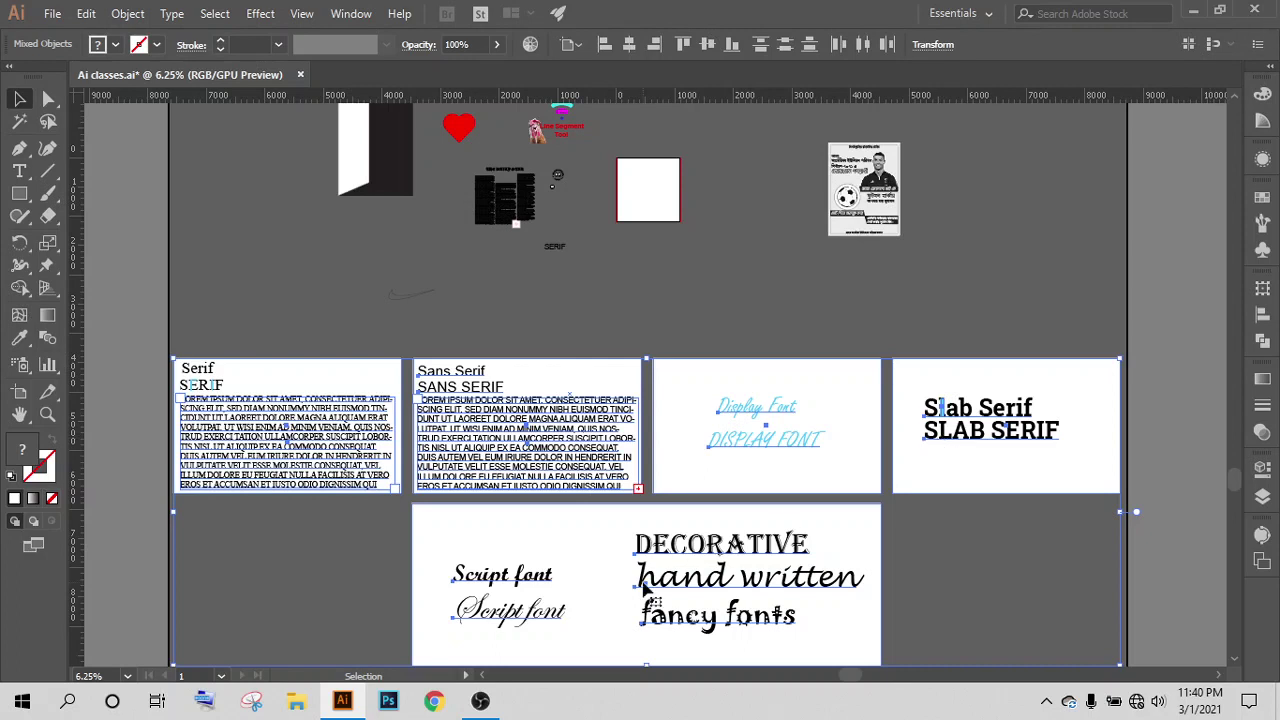
key("Delete")
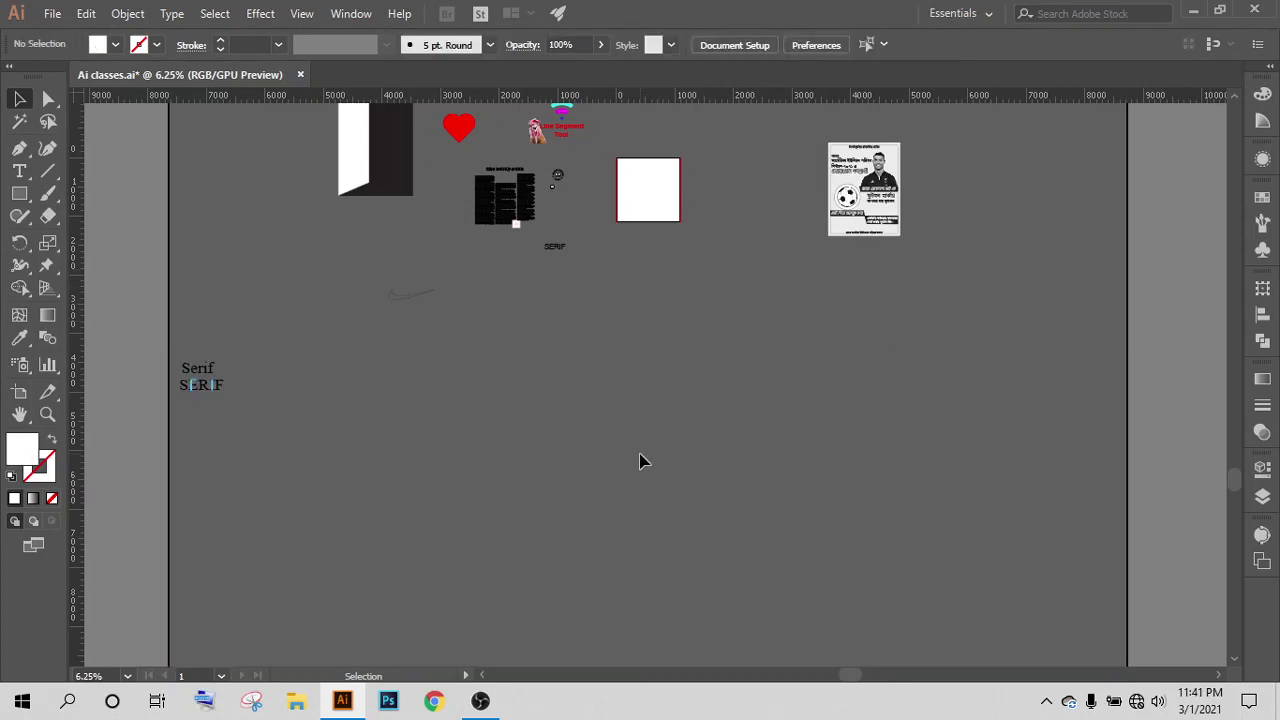
left_click_drag(328, 331, 170, 428)
Step: Delete the leftover Serif SERIF heading
key("Delete")
scroll(543, 409, "up", 2)
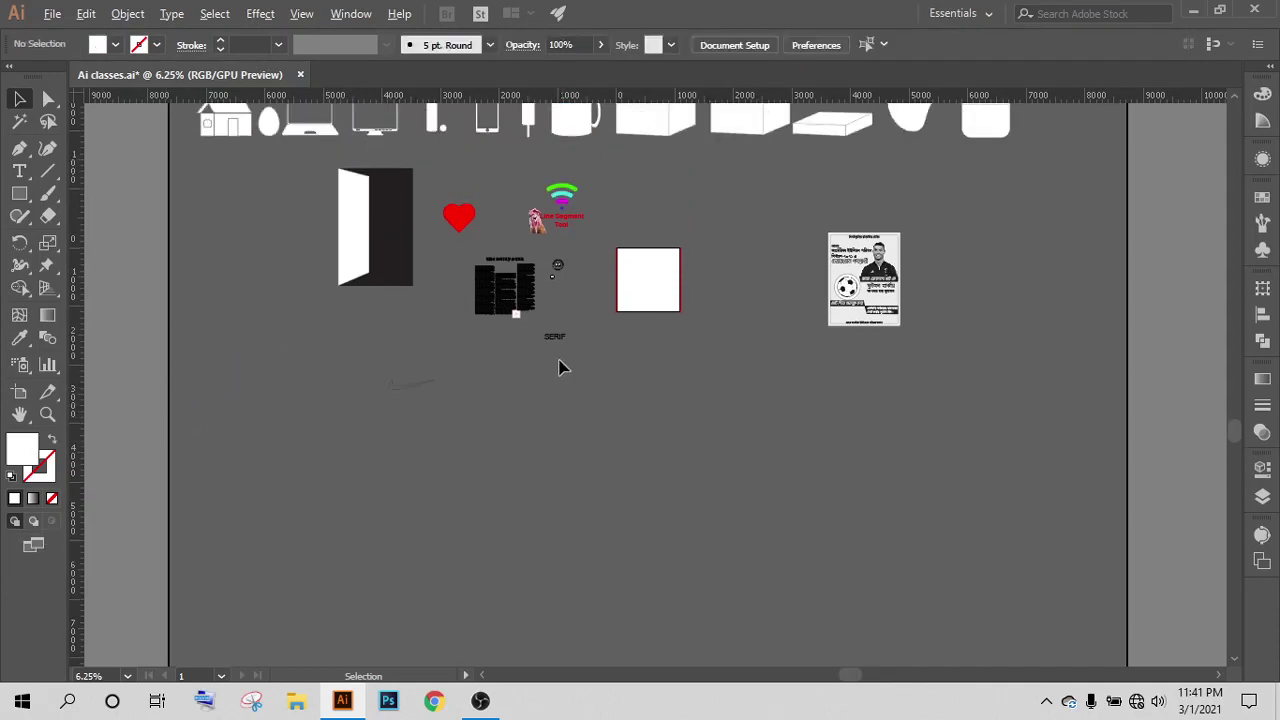
scroll(558, 362, "up", 4, "alt")
scroll(517, 449, "up", 3)
Step: Delete the lone SERIF label below the newspaper text columns
left_click(258, 233)
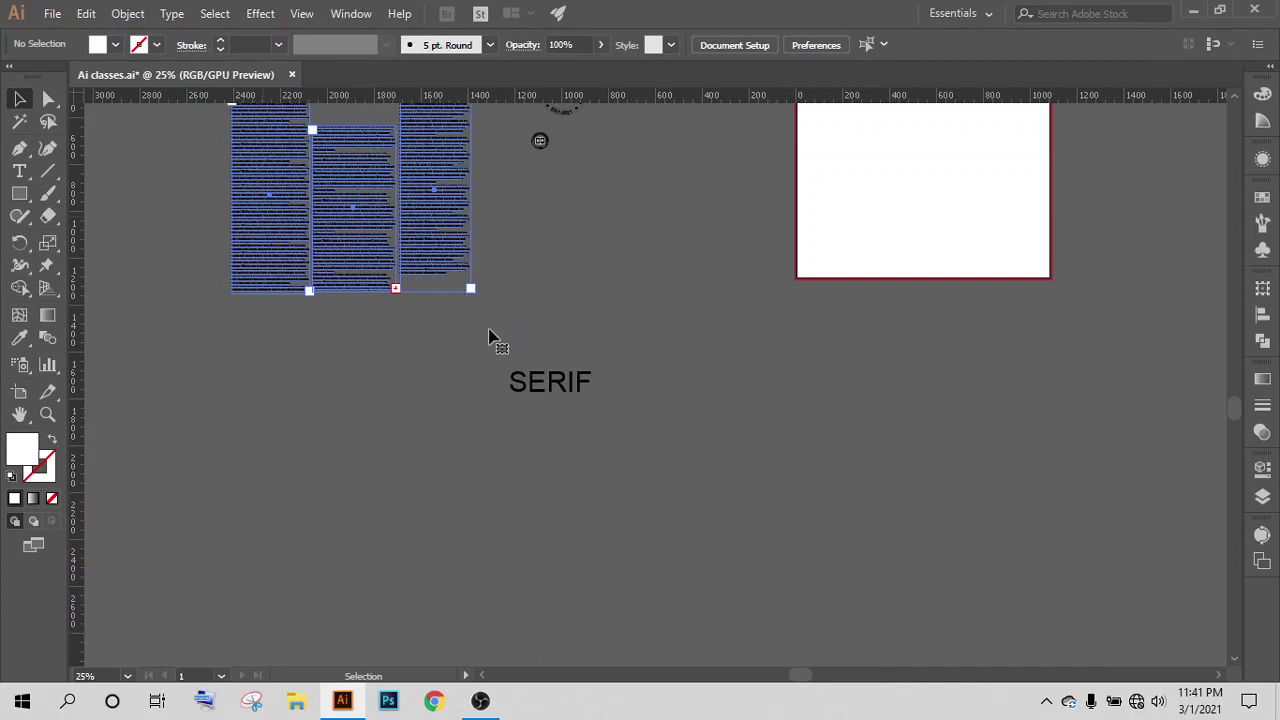
left_click(528, 382)
key("Delete")
Step: Pan past the swoosh path, door and heart to centre the Bengali election poster
scroll(630, 480, "up", 1)
scroll(617, 434, "up", 4)
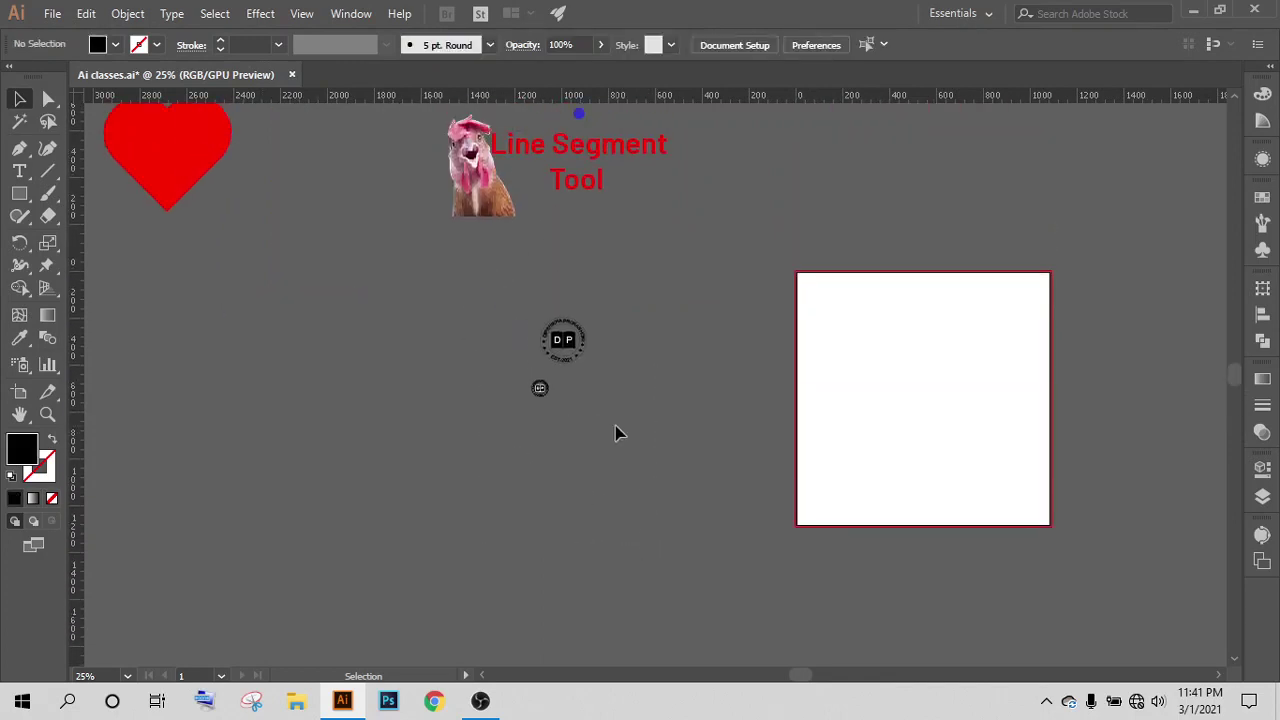
scroll(640, 390, "up", 1)
mouse_move(390, 510)
left_mouse_down()
mouse_move(603, 417)
mouse_move(841, 62)
mouse_move(740, 146)
left_mouse_up()
scroll(583, 580, "down", 1)
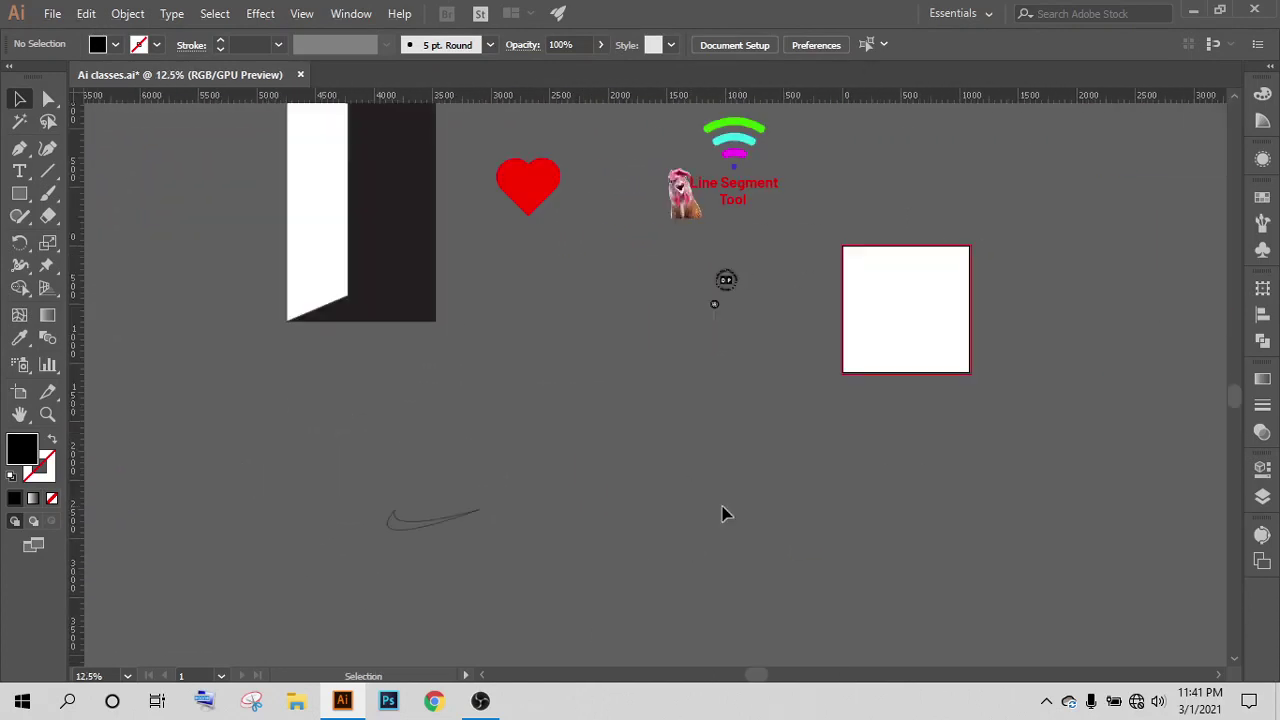
left_click_drag(820, 495, 642, 585)
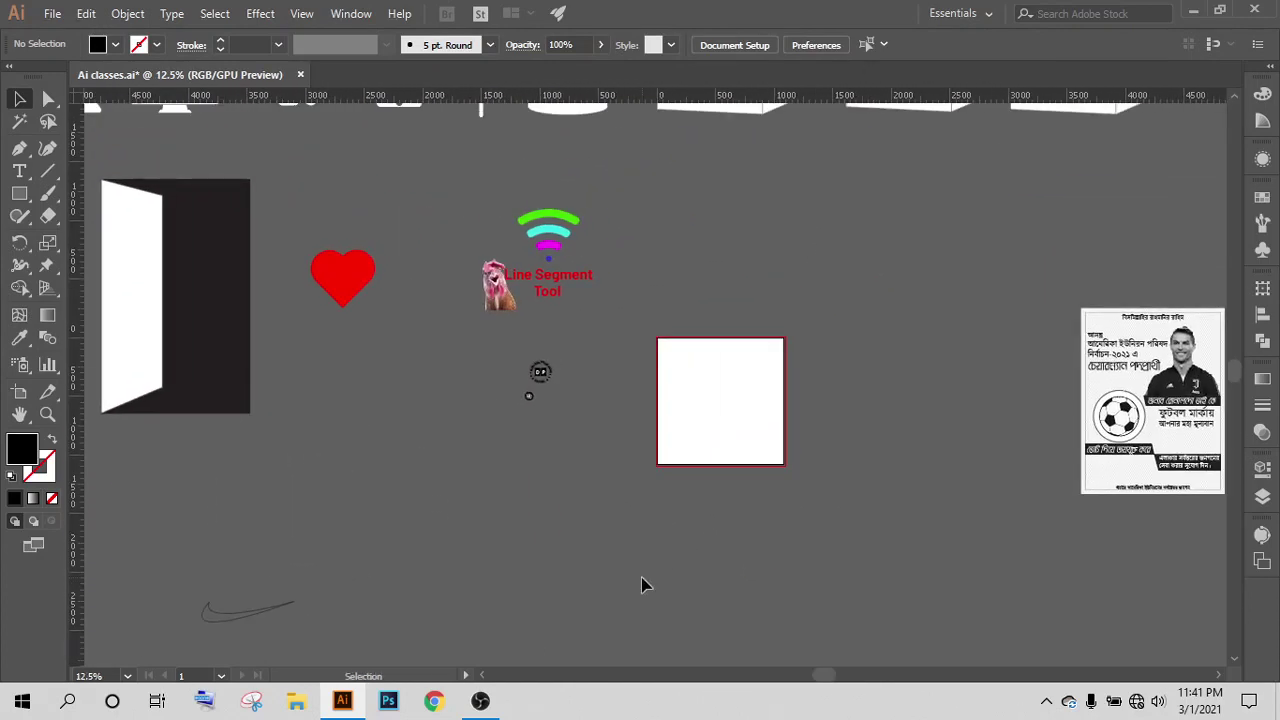
scroll(700, 450, "up", 1)
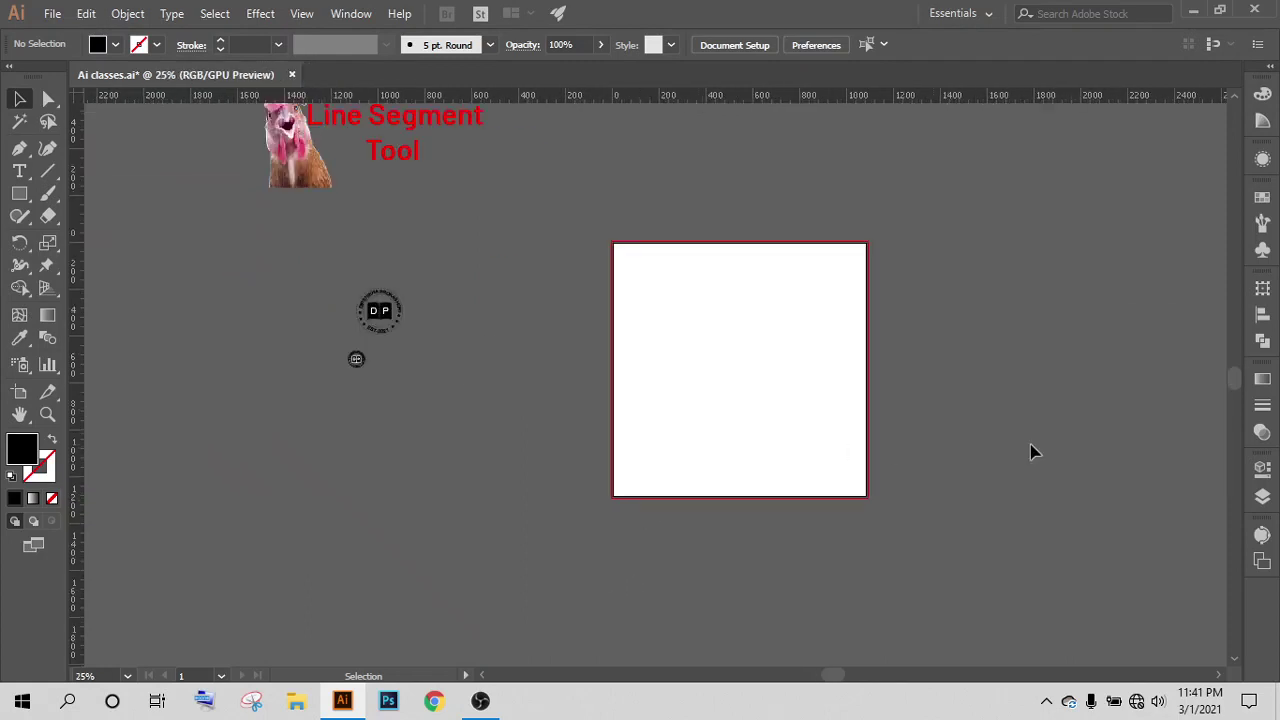
mouse_move(1034, 449)
left_mouse_down()
mouse_move(551, 471)
mouse_move(446, 454)
left_mouse_up()
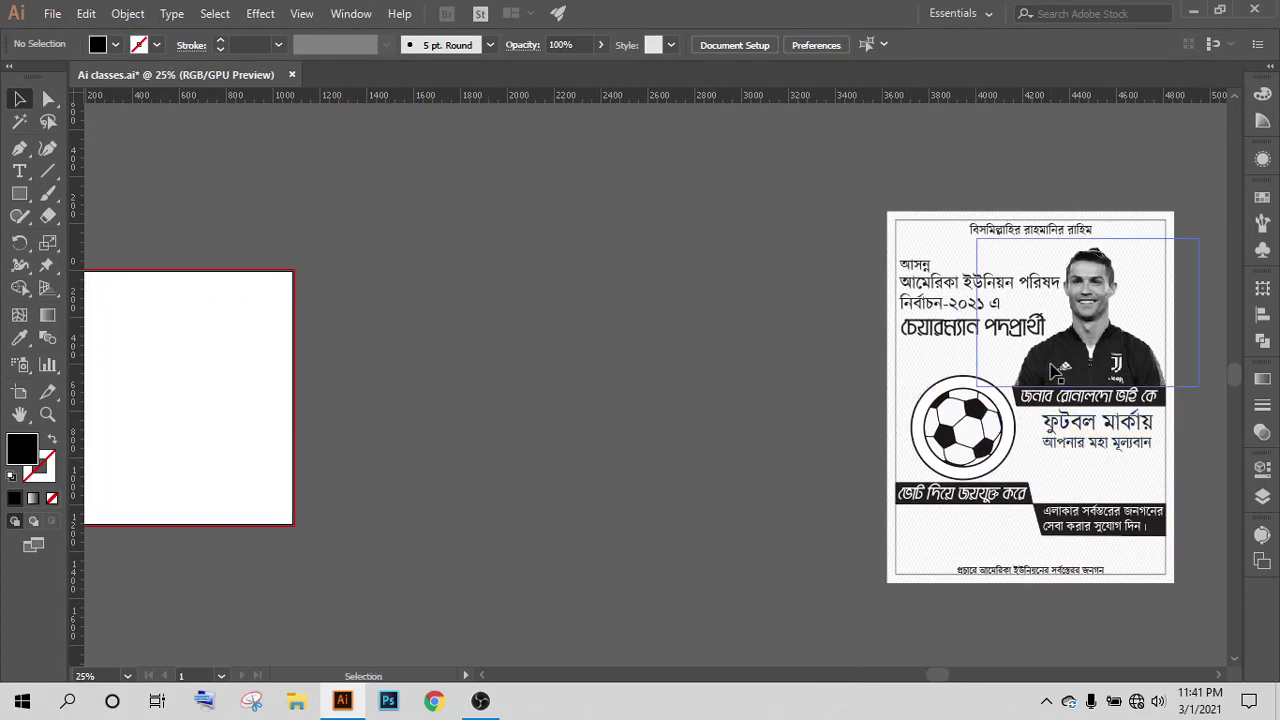
mouse_move(486, 354)
left_mouse_down()
mouse_move(703, 311)
mouse_move(512, 309)
left_mouse_up()
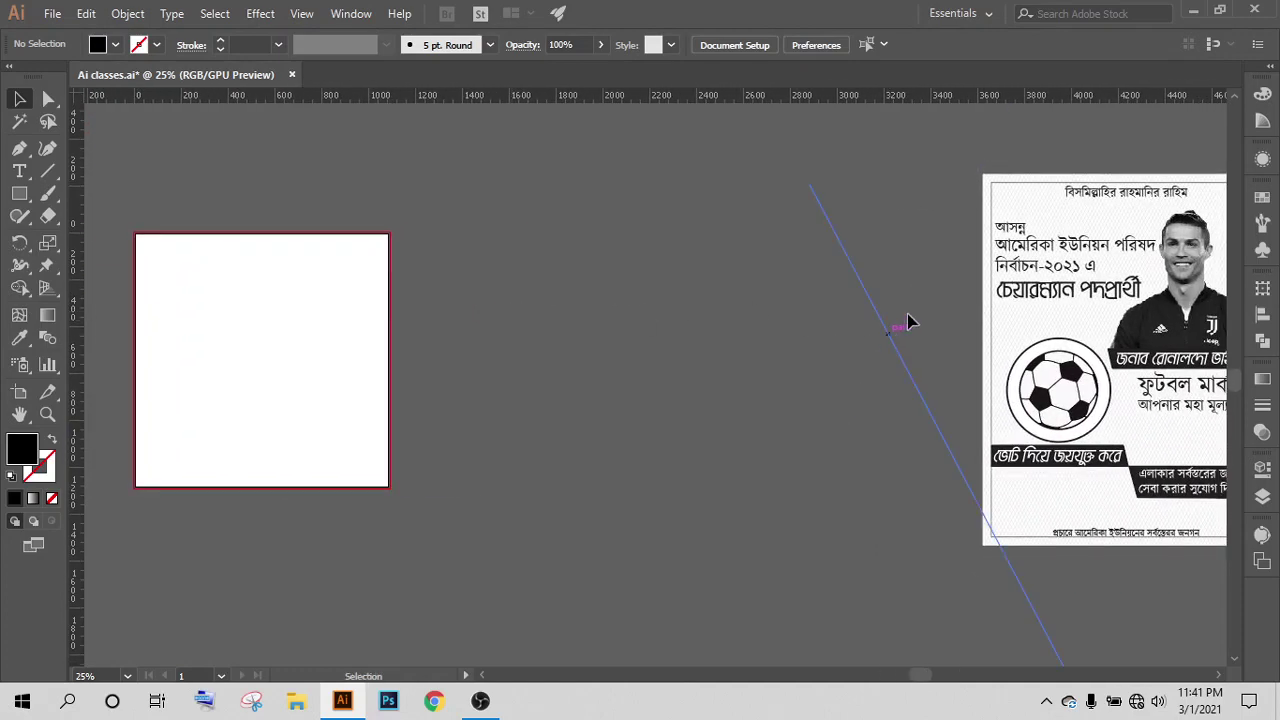
left_click_drag(720, 323, 317, 306)
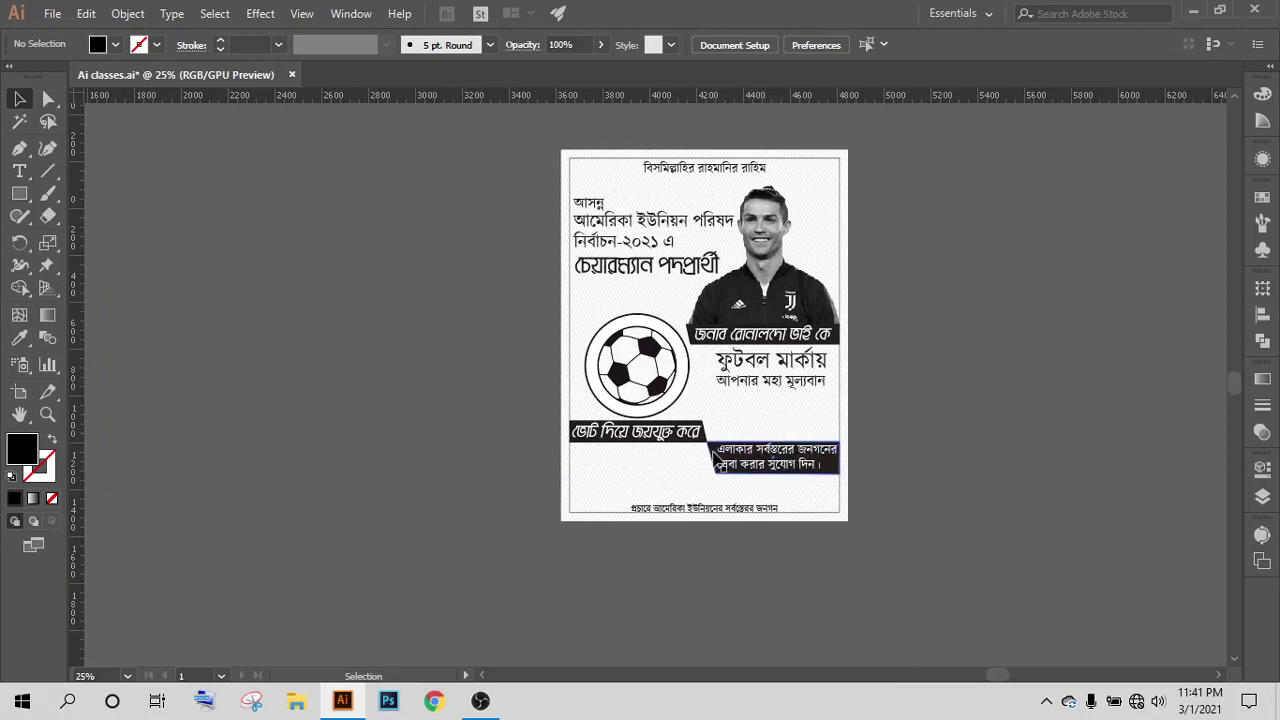
Step: Pan over to the empty white square artboard beside the poster
scroll(624, 449, "up", 1)
scroll(627, 450, "up", 1)
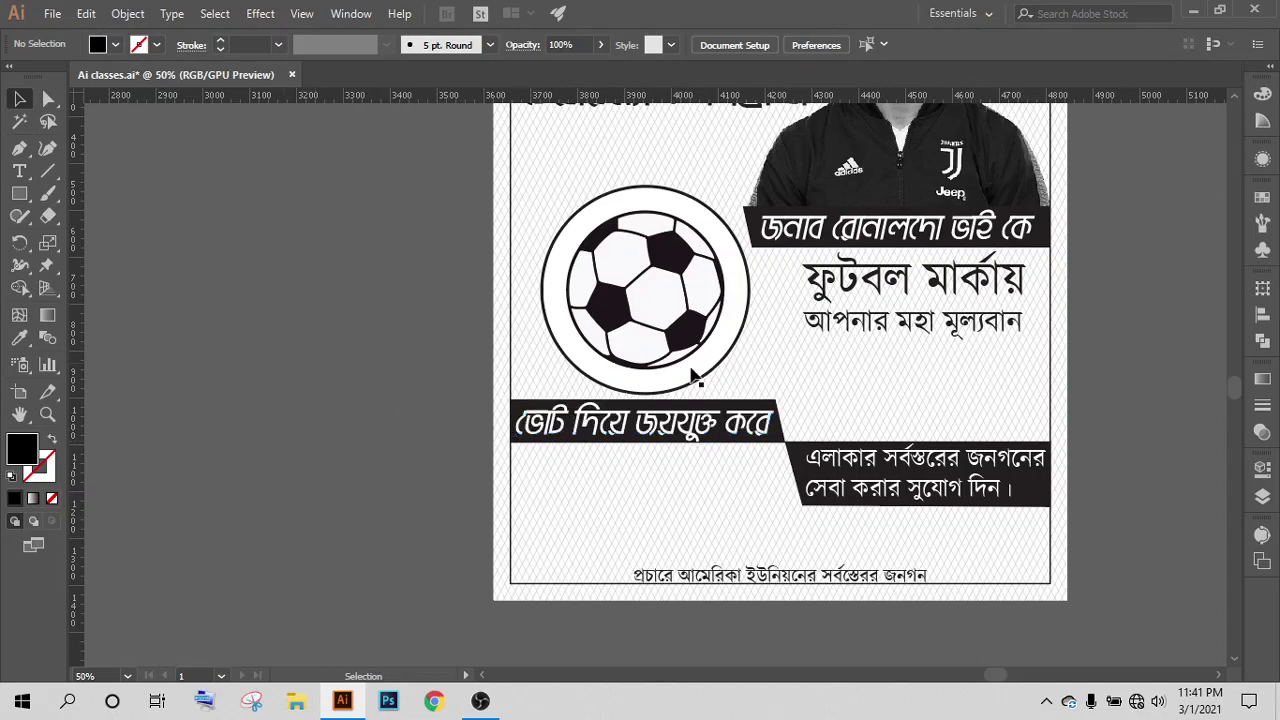
scroll(760, 215, "up", 3)
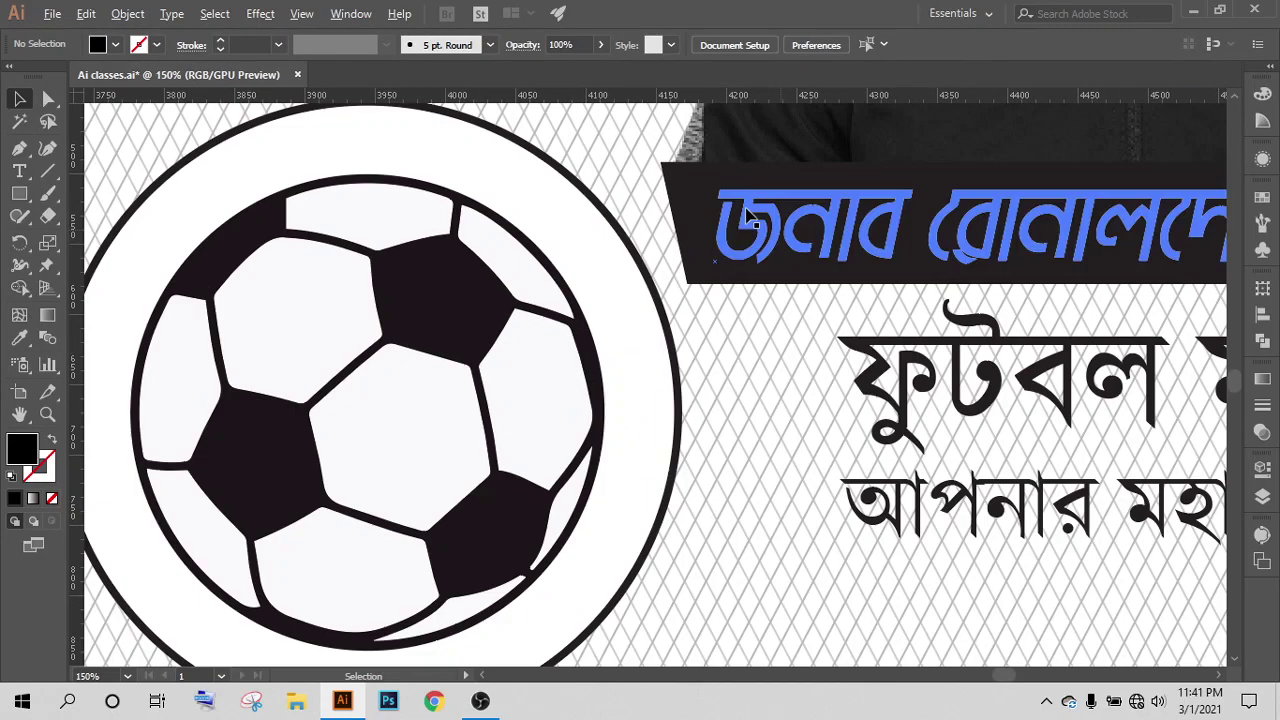
scroll(750, 213, "down", 4)
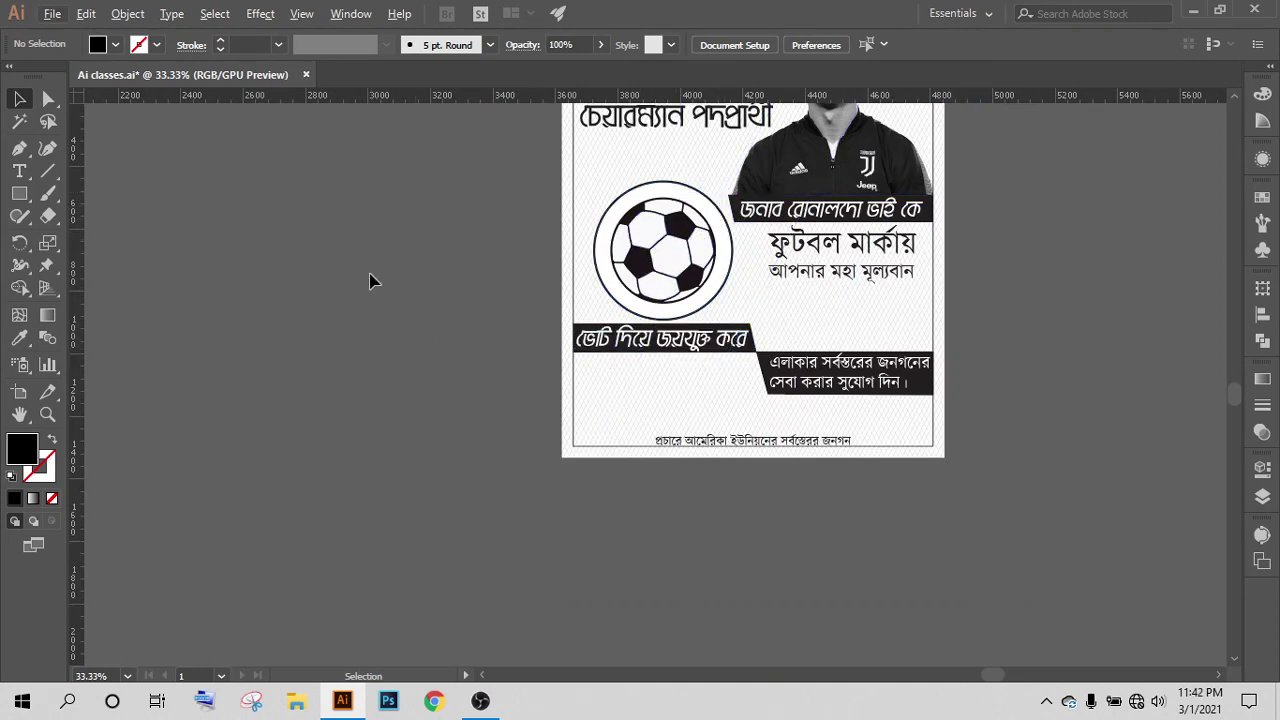
mouse_move(300, 237)
left_mouse_down()
mouse_move(1169, 307)
mouse_move(1163, 371)
left_mouse_up()
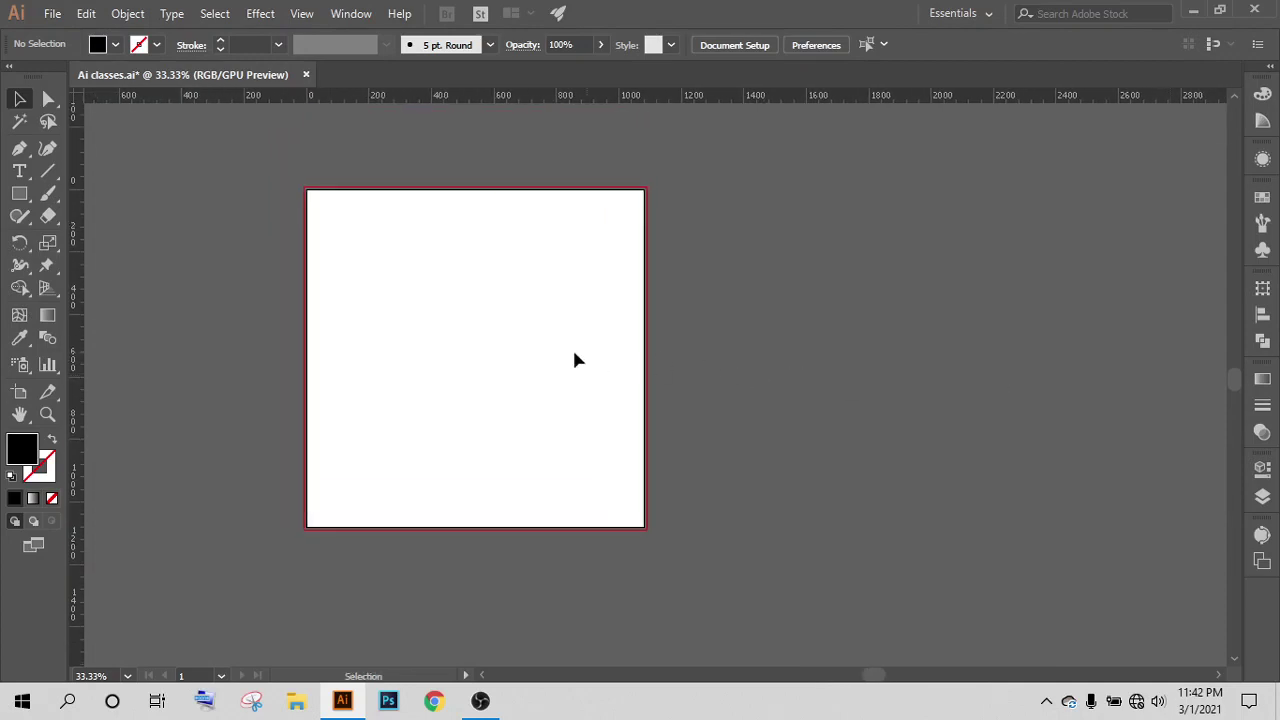
Step: Centre the empty artboard and show the Rectangle, Ellipse, Polygon, Star and Flare tool group
left_click_drag(574, 357, 682, 350)
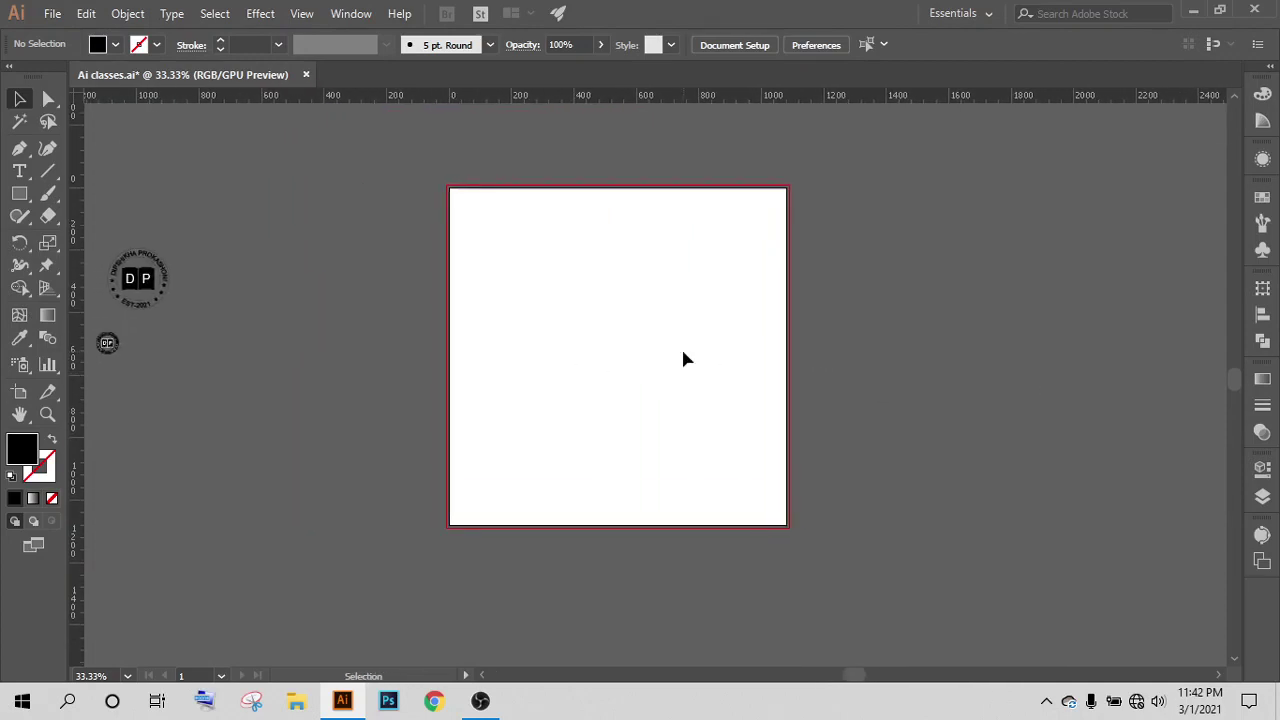
left_click(22, 197)
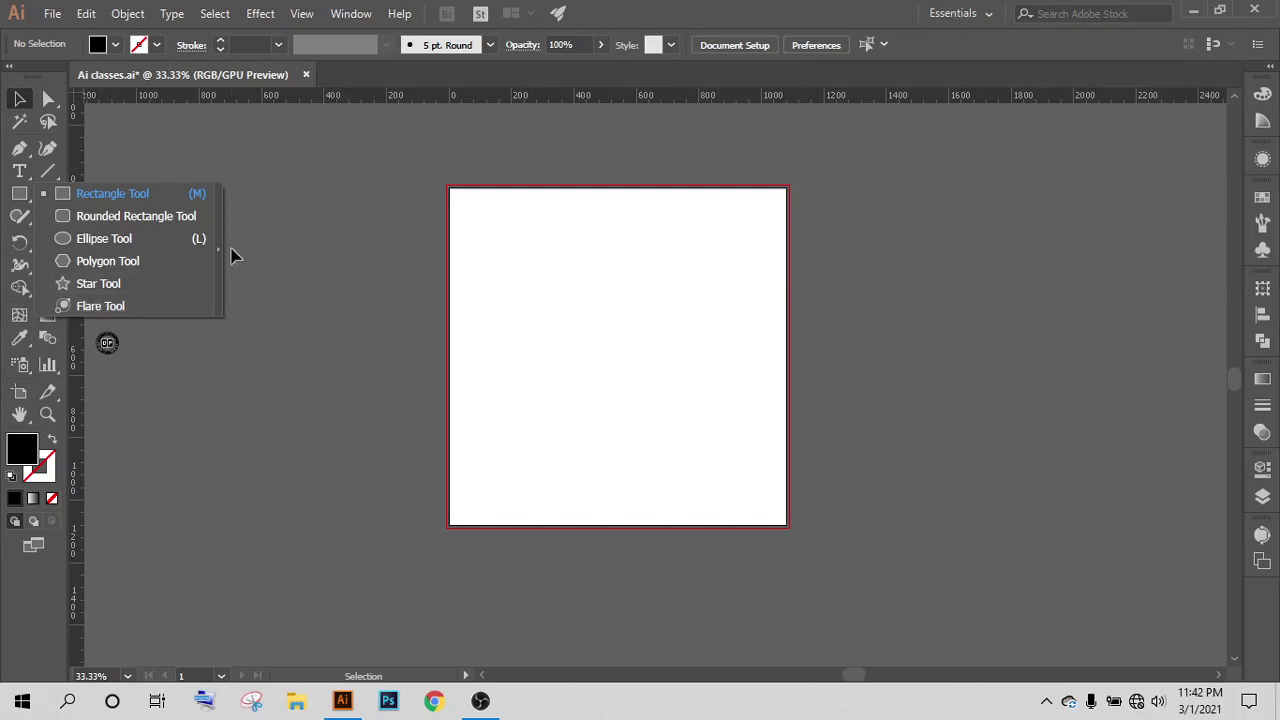
Step: Tear the shape tools off into a floating panel positioned beside the artboard
right_click(19, 193)
left_click(219, 258)
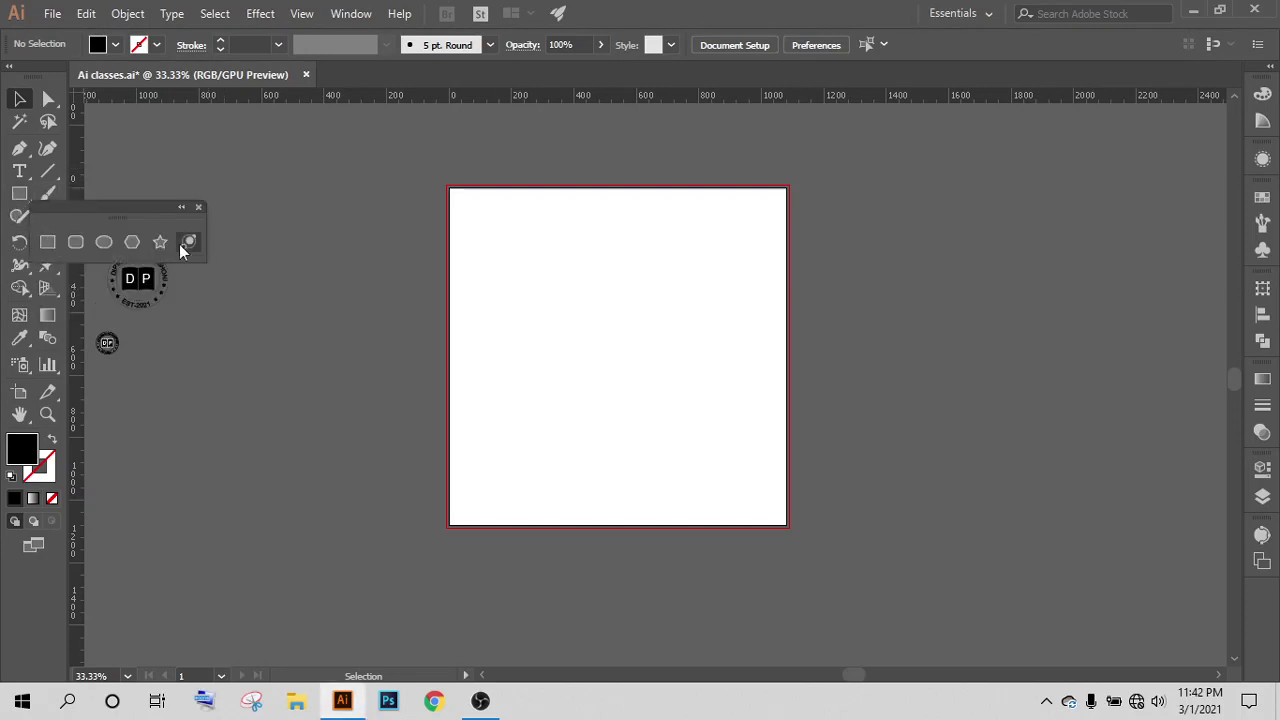
left_click_drag(133, 218, 313, 170)
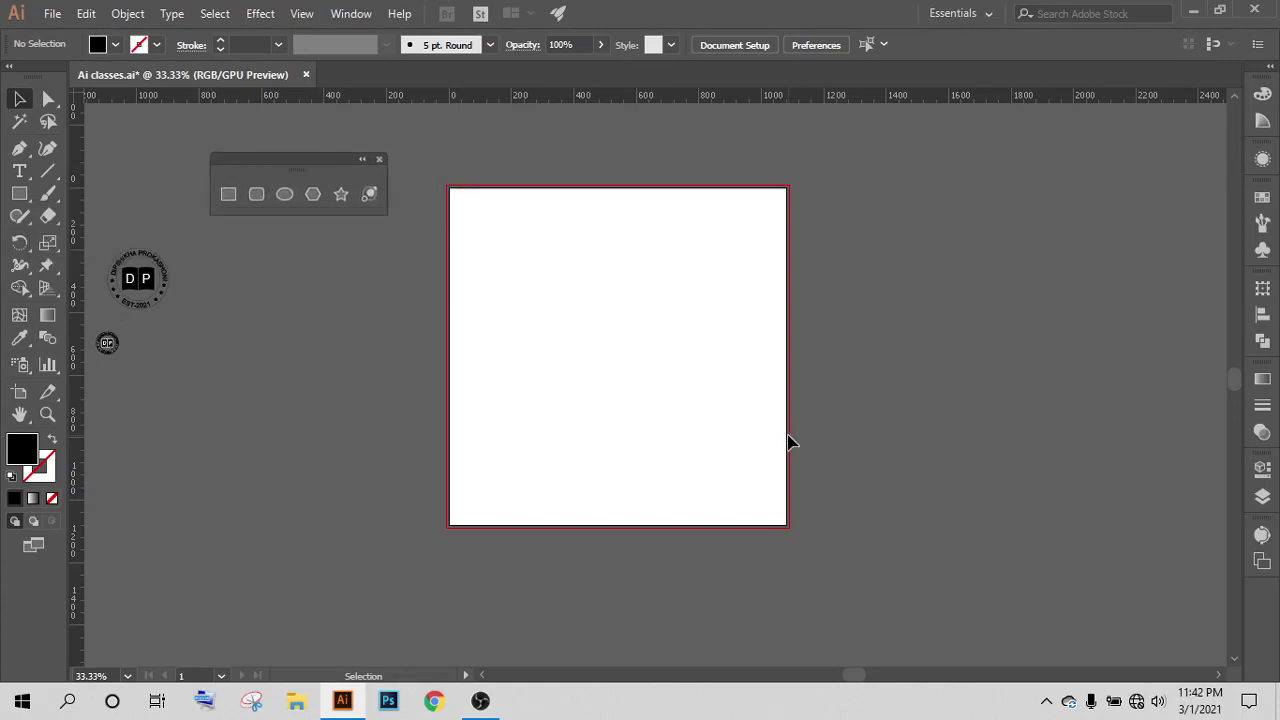
scroll(540, 267, "up", 1)
left_click_drag(764, 375, 708, 336)
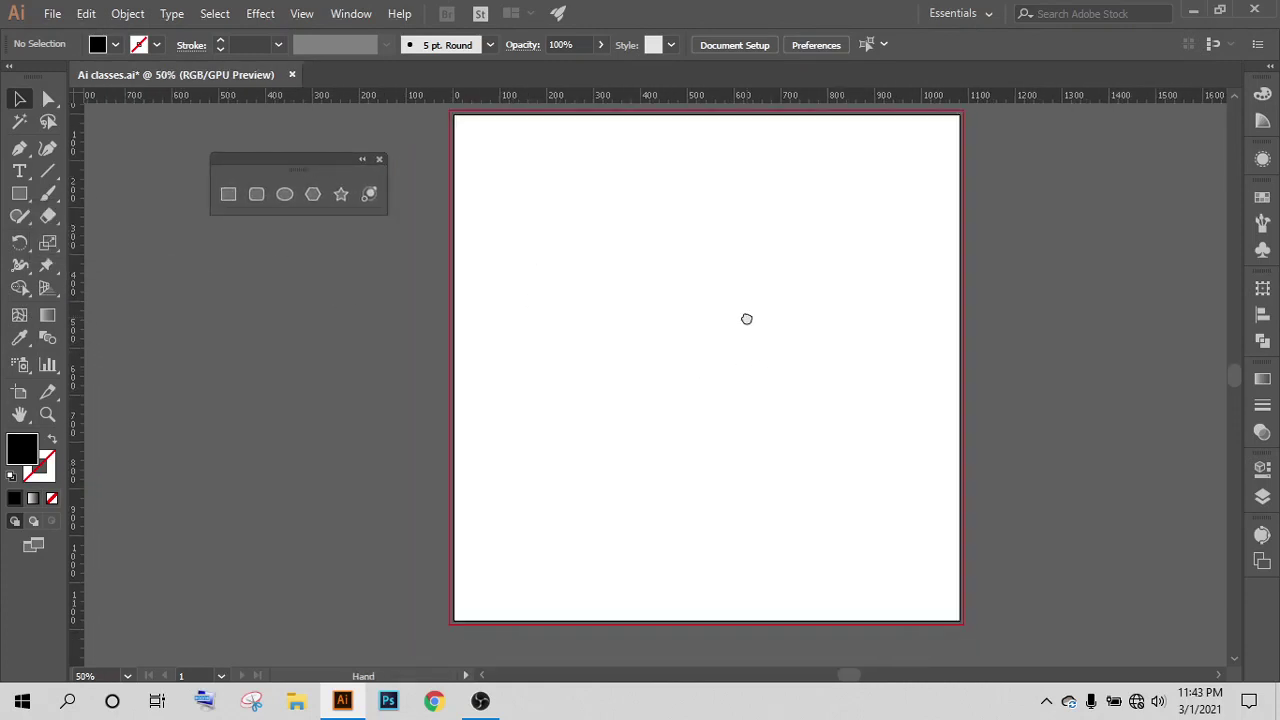
scroll(500, 370, "down", 1)
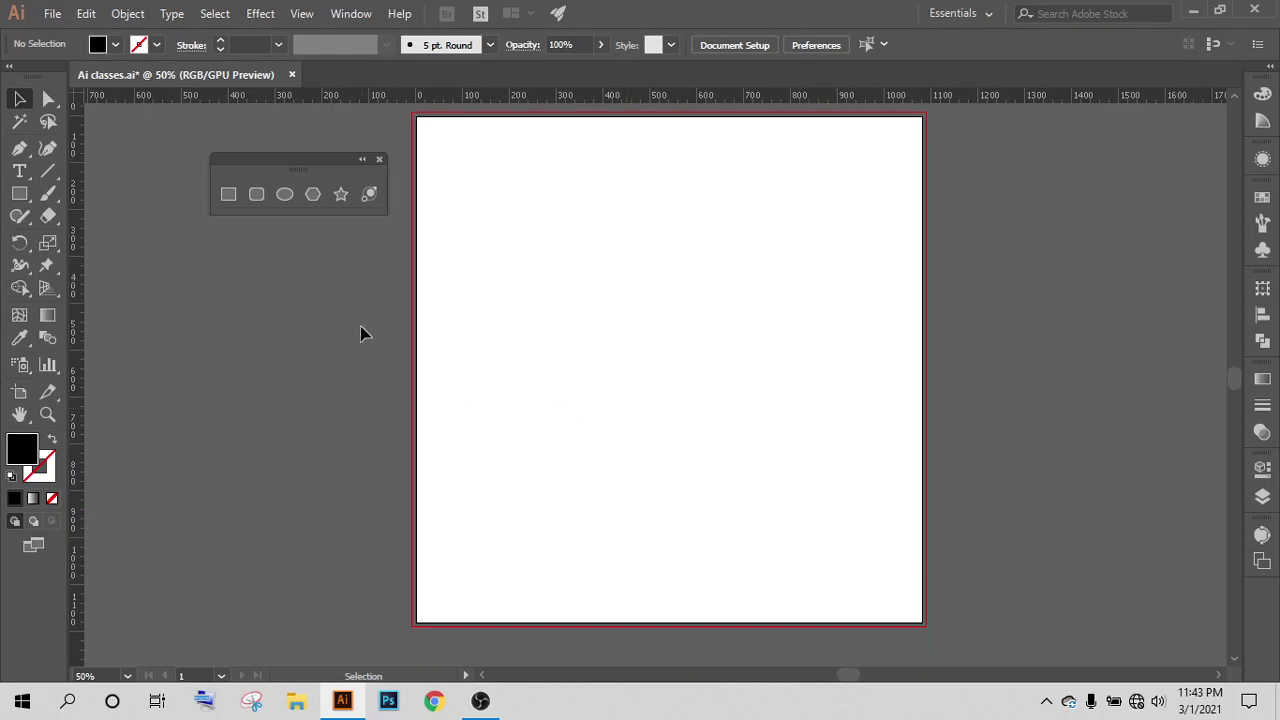
Step: Draw a black rectangle on the artboard, then delete it
left_click(231, 201)
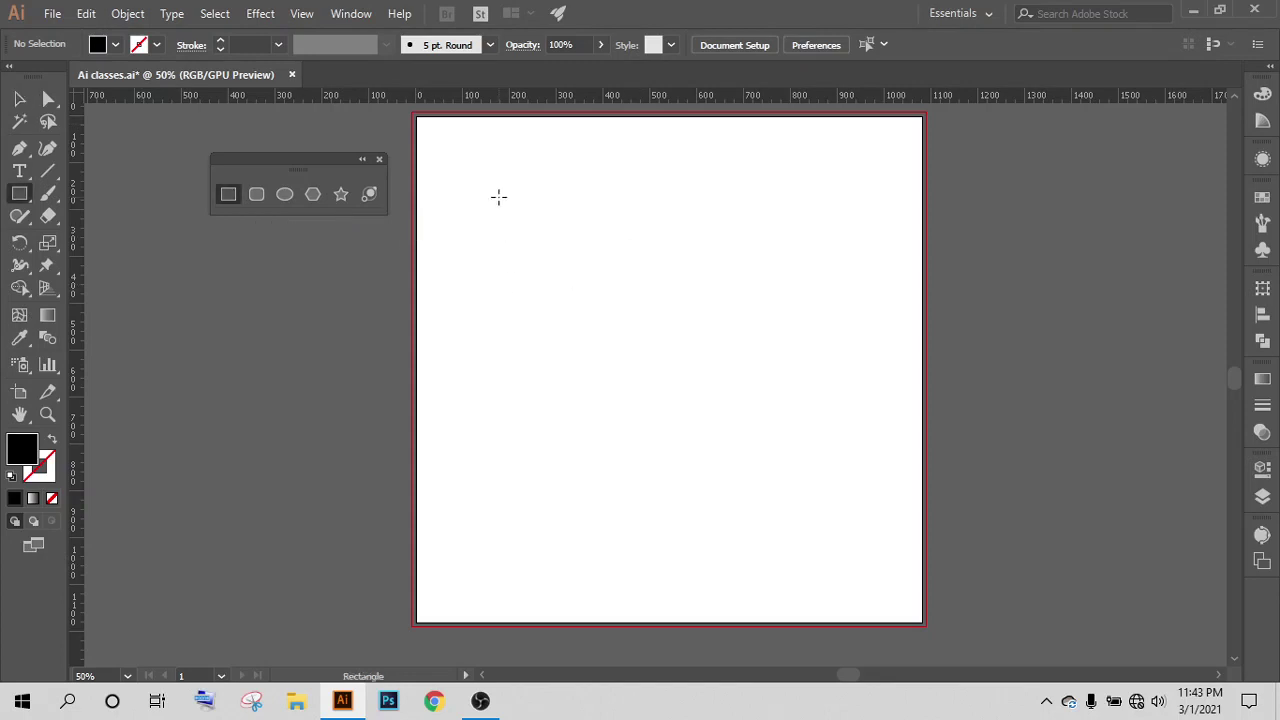
mouse_move(499, 197)
left_mouse_down()
mouse_move(761, 406)
mouse_move(711, 500)
mouse_move(900, 380)
mouse_move(929, 437)
mouse_move(868, 496)
mouse_move(777, 406)
mouse_move(795, 470)
mouse_move(714, 423)
mouse_move(743, 419)
left_mouse_up()
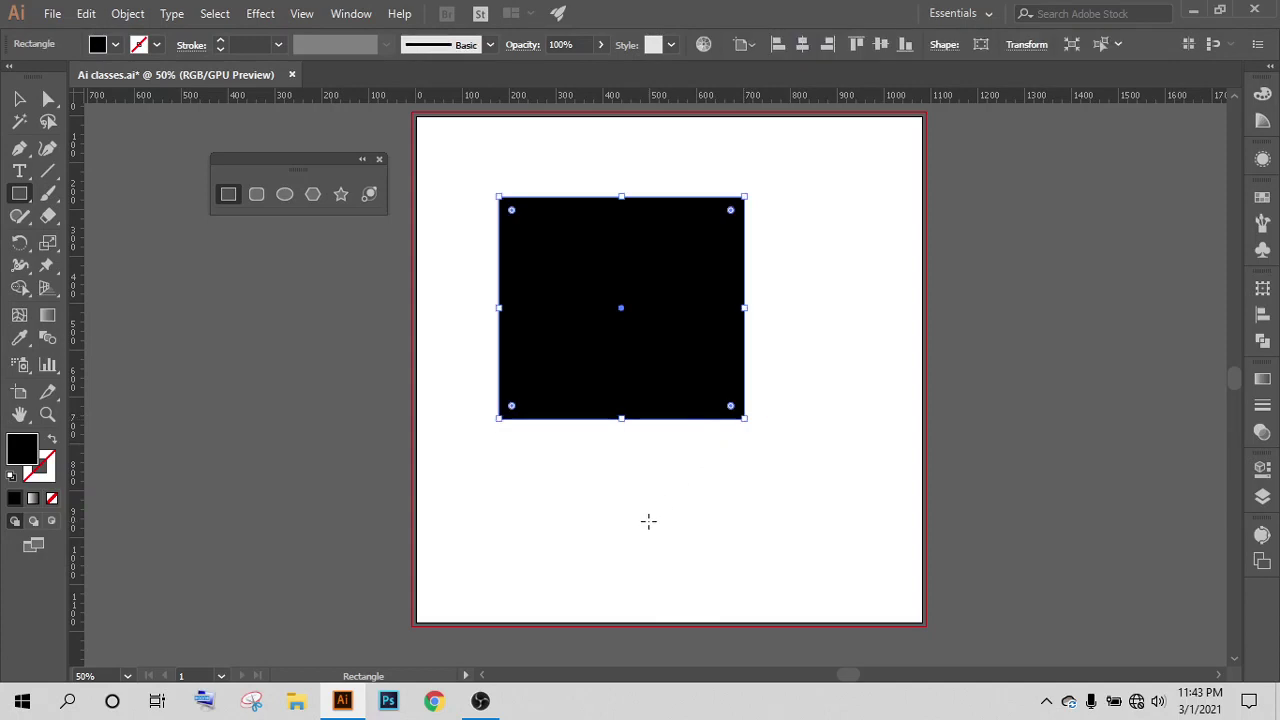
key("Delete")
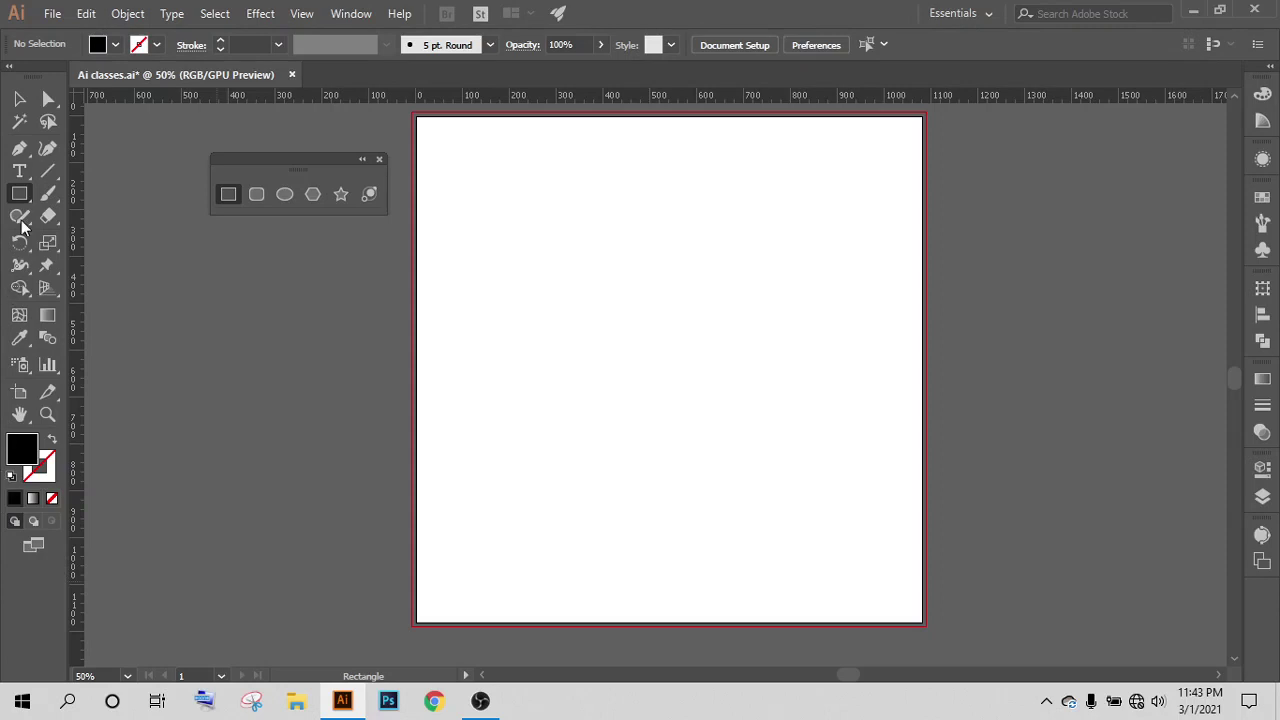
Step: Draw a closed six-corner black polygon with the Pen tool, notched on its left side
left_click(19, 150)
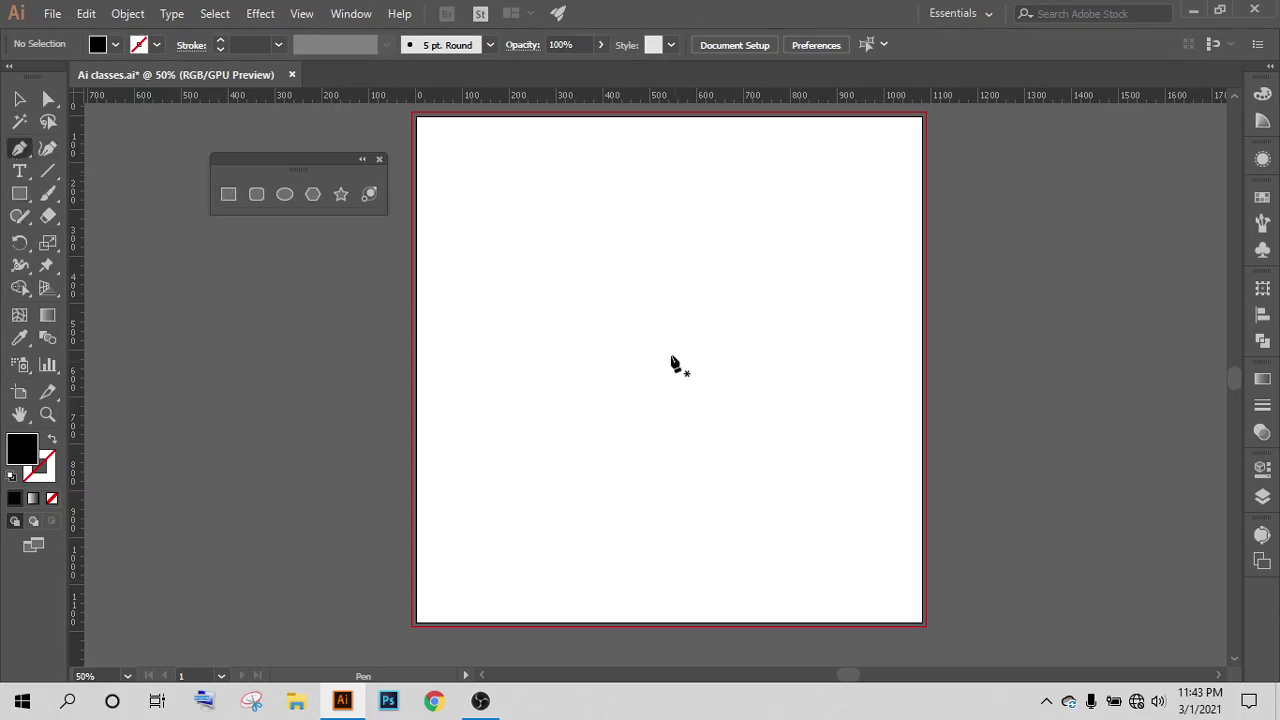
left_click(603, 294)
left_click(826, 192)
left_click(826, 327)
left_click(737, 346)
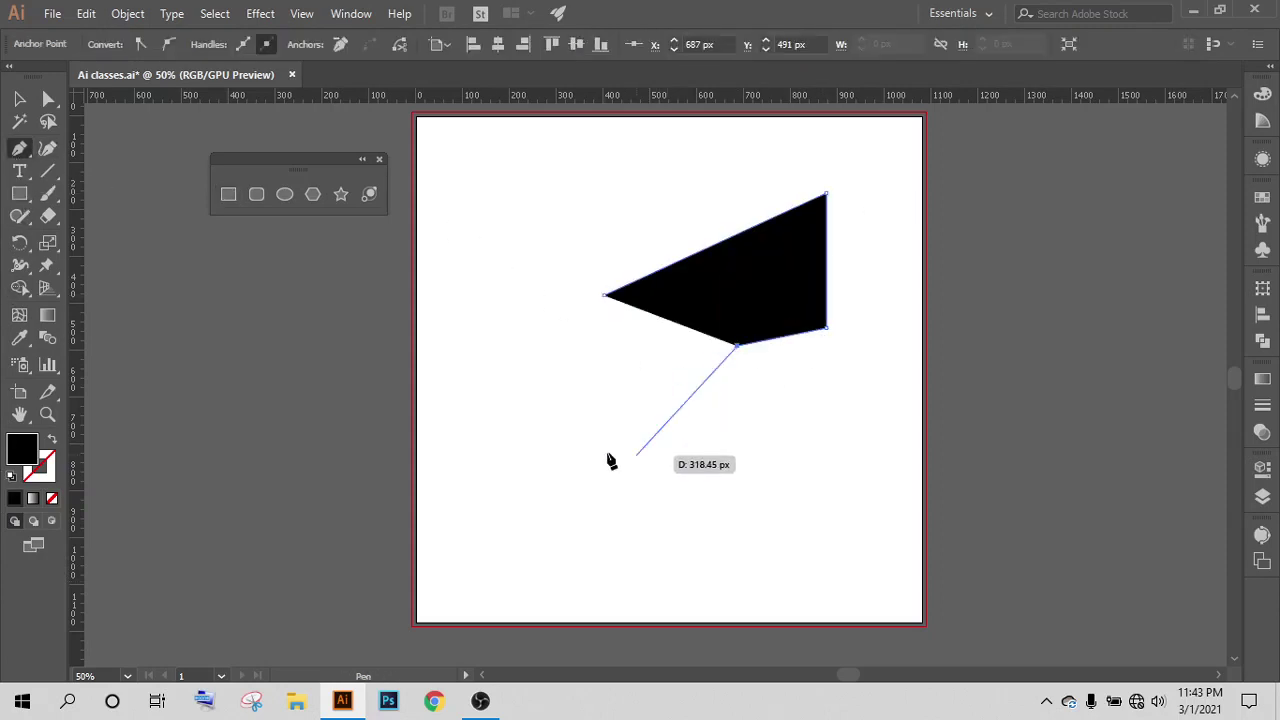
left_click(597, 397)
left_click(651, 311)
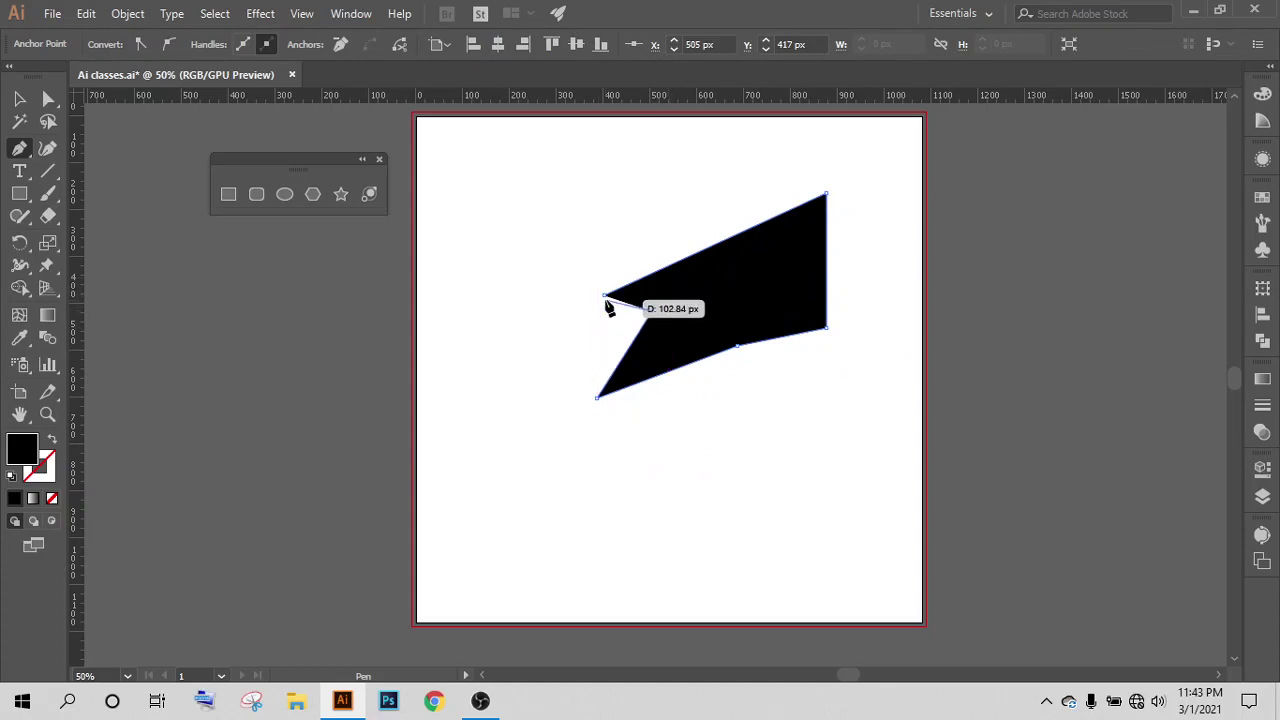
left_click(604, 295)
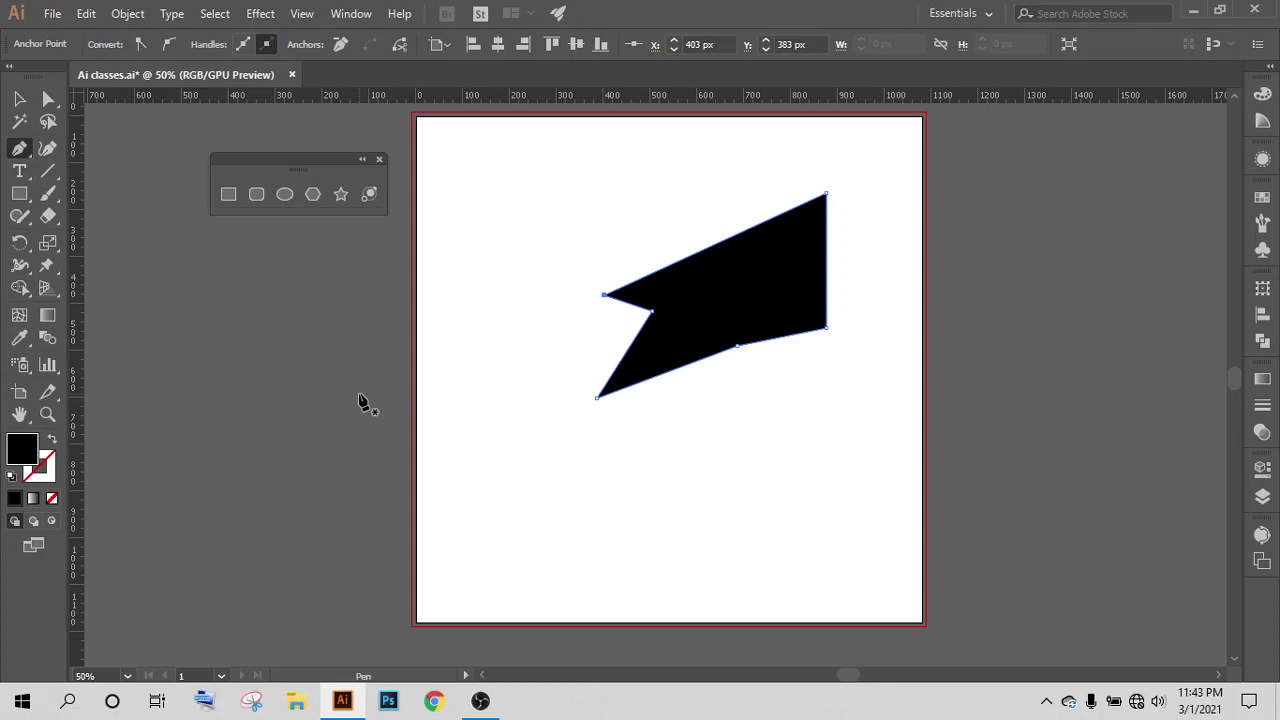
Step: Paint a freehand loop, a question-mark curve and an S curve with the Paintbrush
left_click(47, 199)
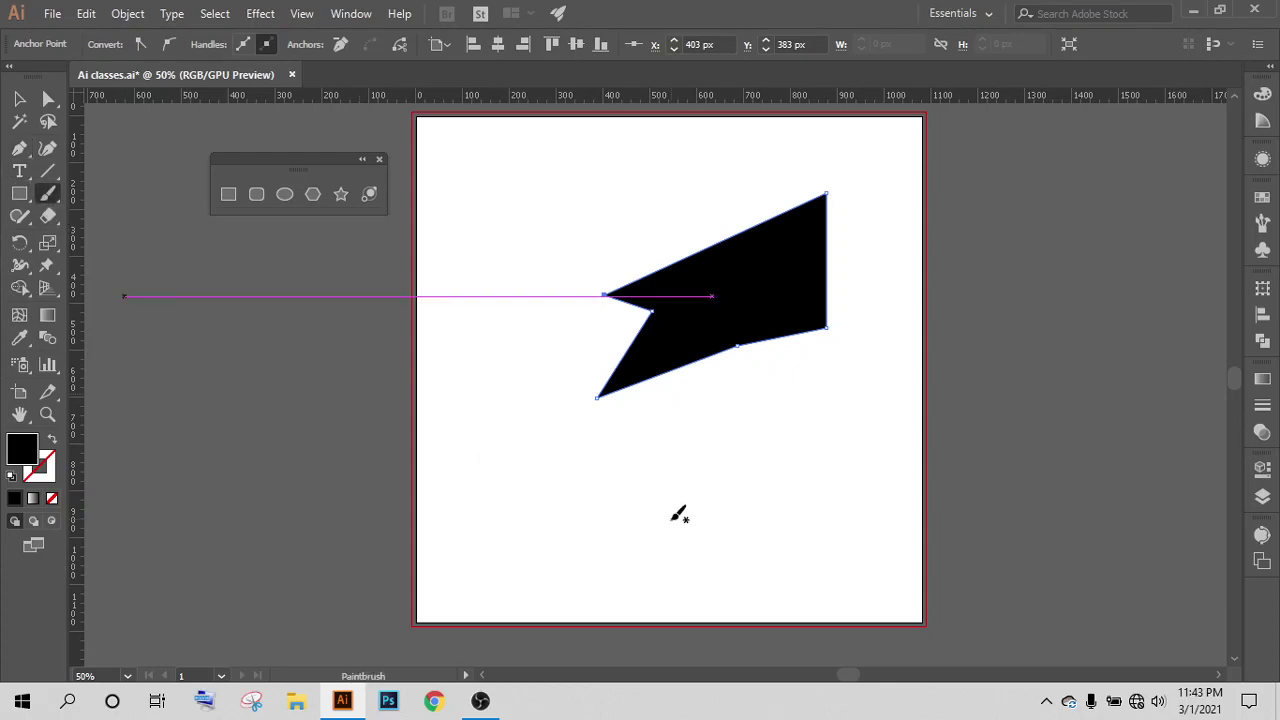
left_click_drag(600, 482, 645, 492)
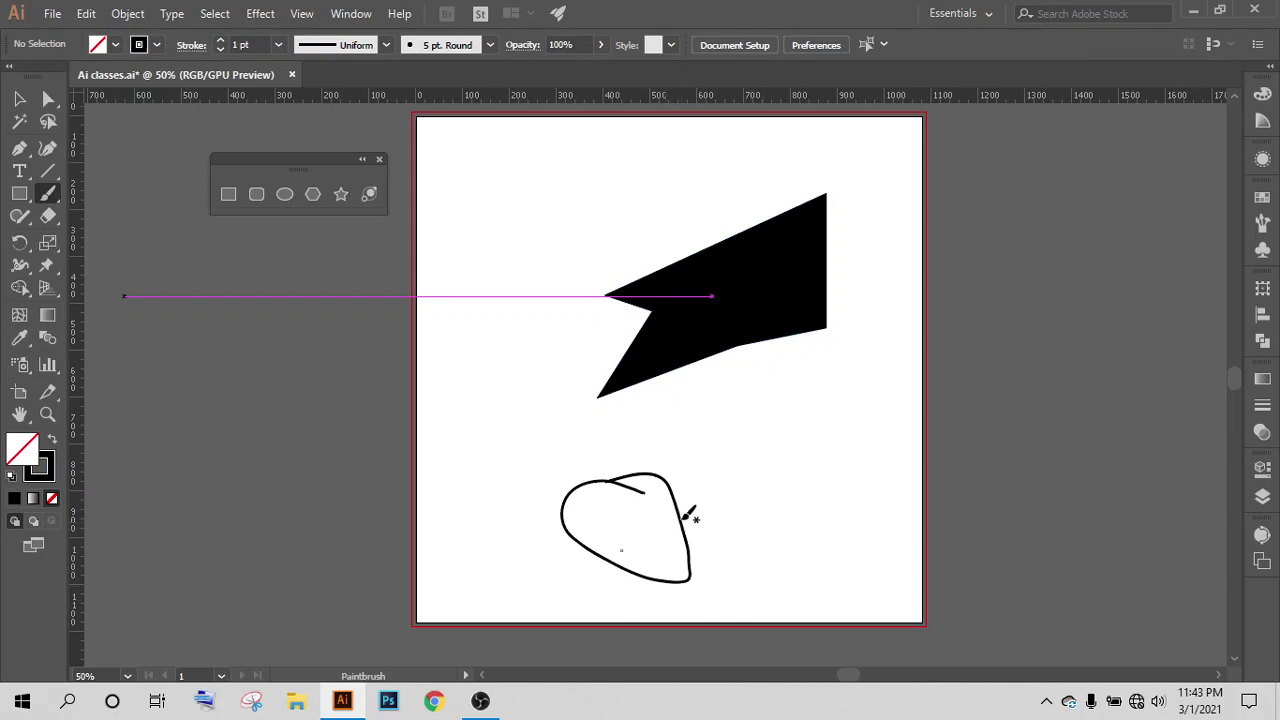
left_click_drag(772, 463, 819, 567)
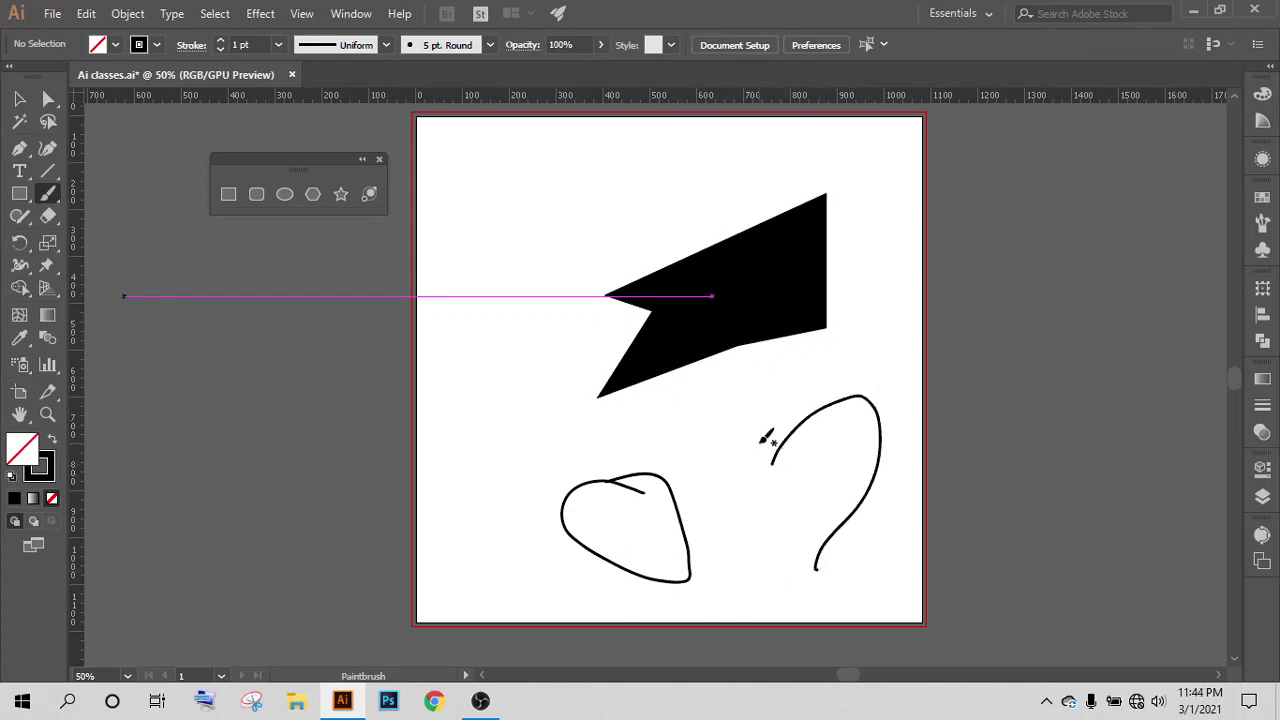
mouse_move(760, 440)
left_mouse_down()
mouse_move(770, 545)
mouse_move(750, 612)
mouse_move(800, 605)
left_mouse_up()
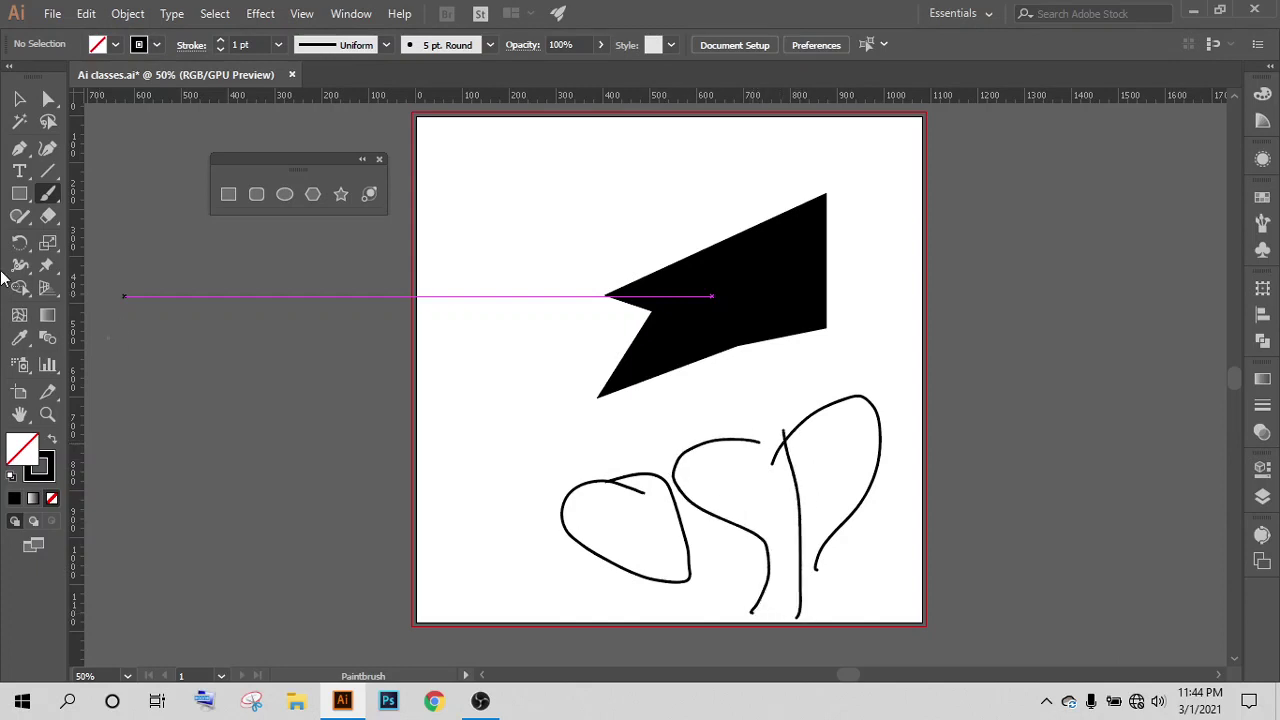
Step: Delete the S and P strokes, keeping only the loop below the polygon
key("v")
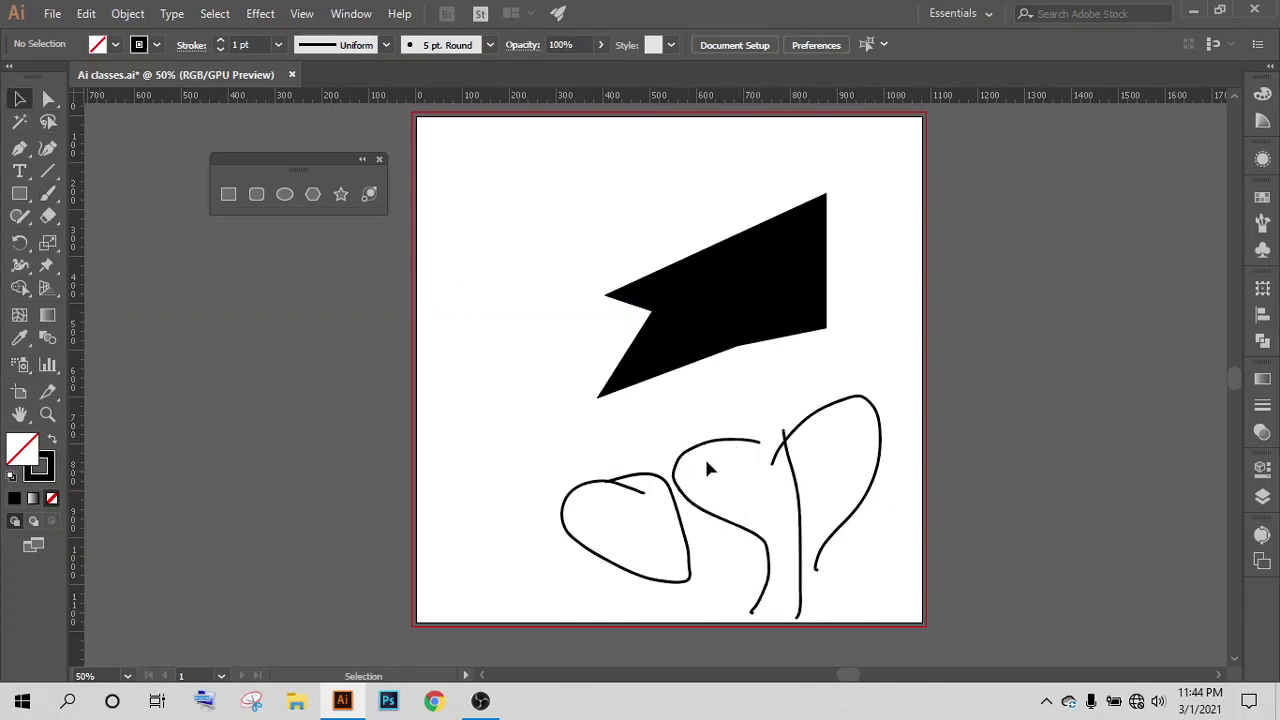
left_click_drag(521, 461, 871, 529)
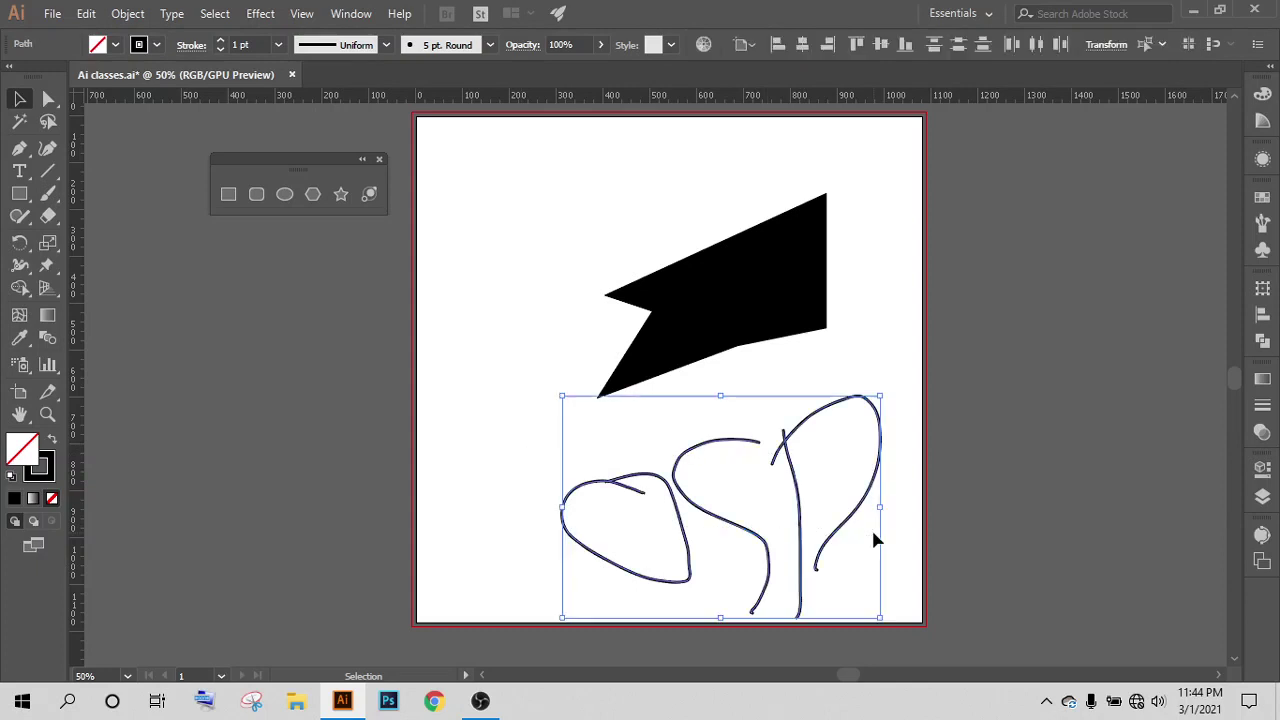
left_click(526, 454)
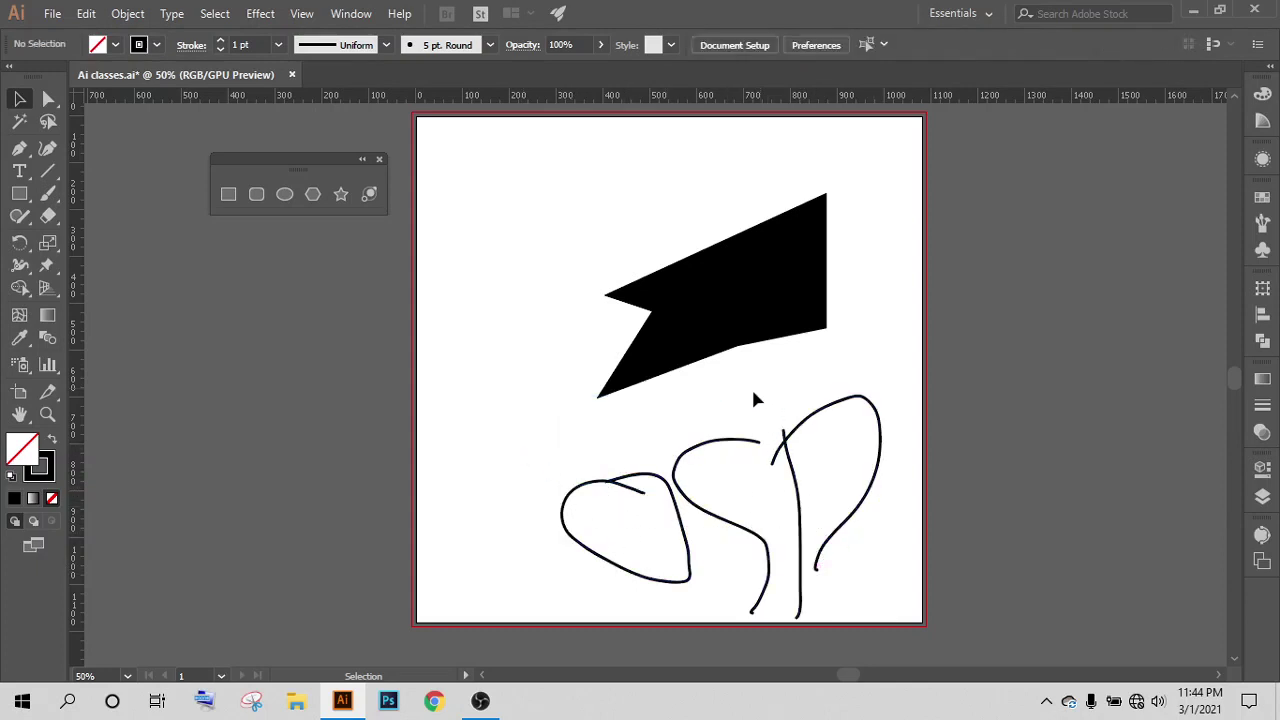
left_click_drag(752, 392, 893, 528)
key("Delete")
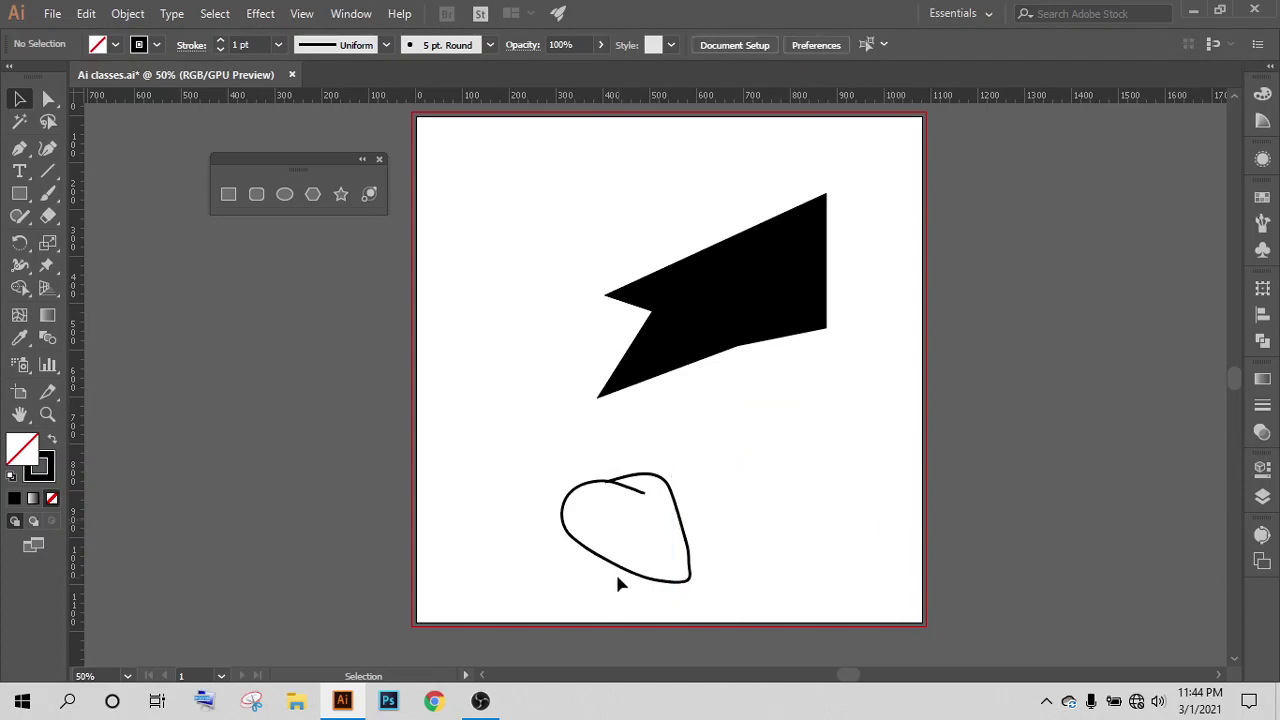
scroll(640, 517, "up", 2)
scroll(545, 488, "up", 3)
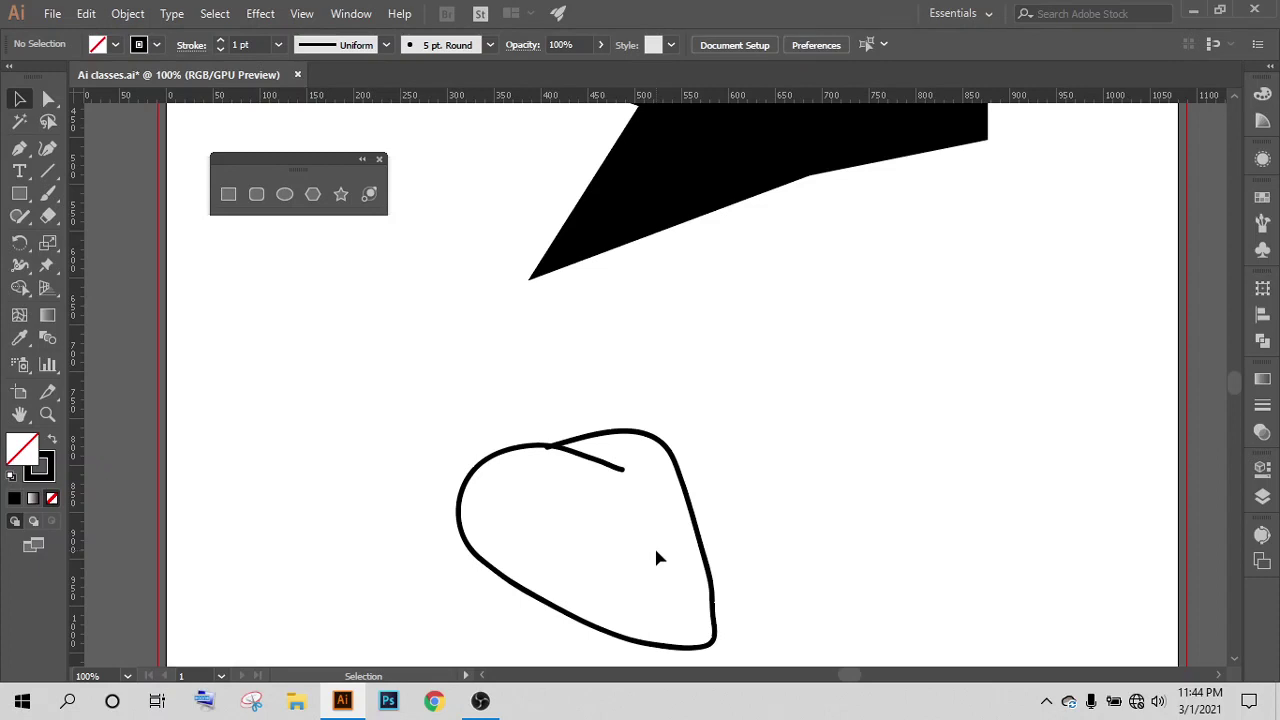
scroll(627, 495, "down", 2)
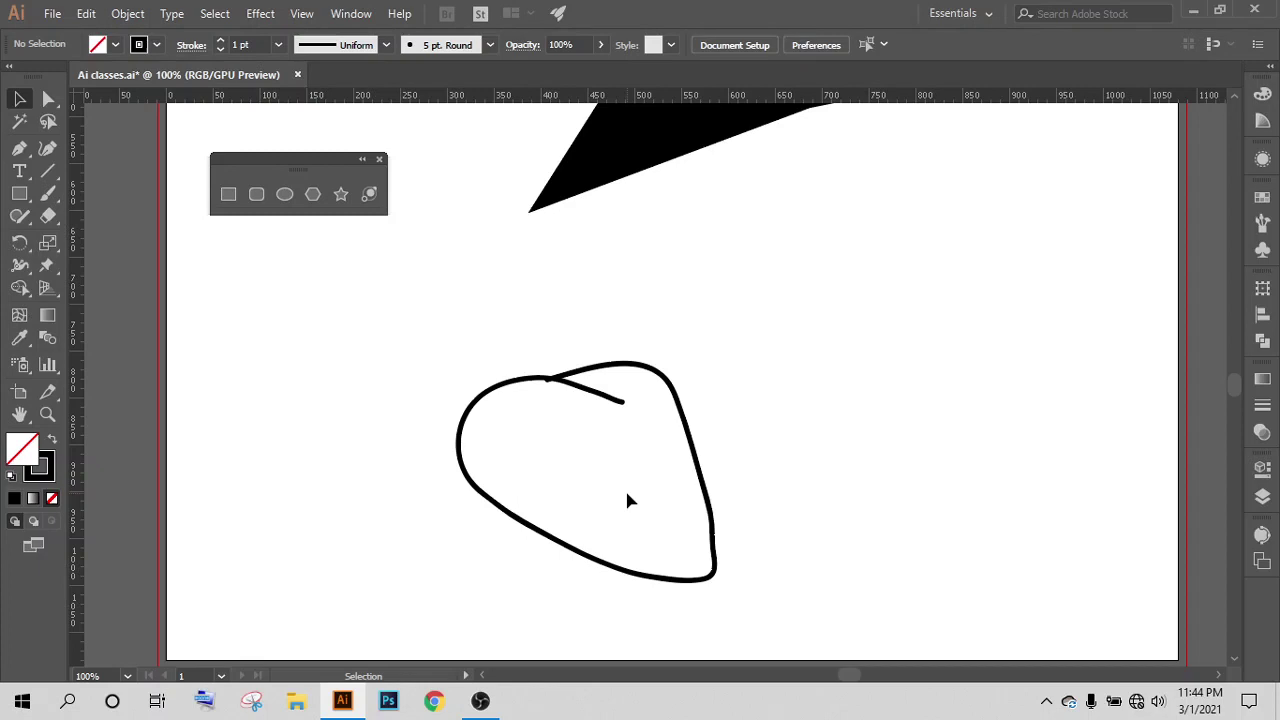
Step: Delete the black notched polygon
scroll(628, 500, "up", 3)
left_click(708, 252)
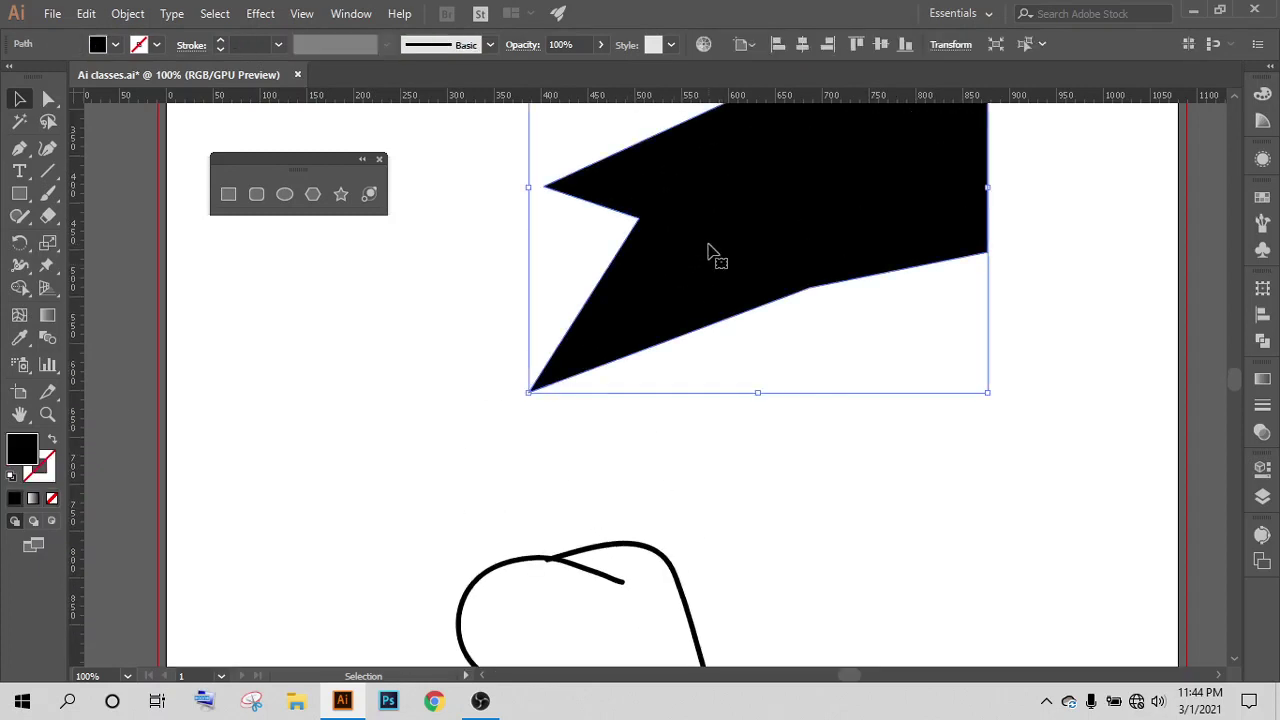
key("Delete")
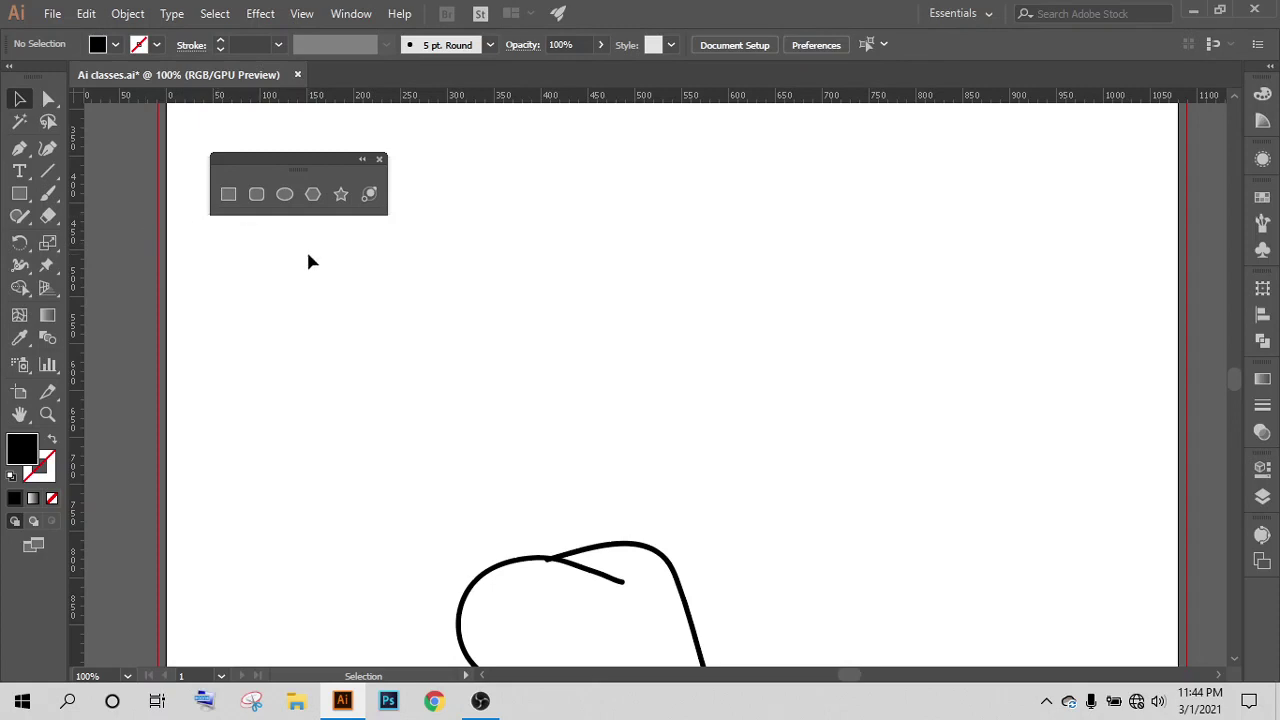
Step: Draw a wide black rectangle above the loop, then delete it
left_click(228, 195)
mouse_move(564, 208)
left_mouse_down()
mouse_move(1064, 551)
mouse_move(751, 486)
mouse_move(1154, 469)
mouse_move(997, 509)
mouse_move(965, 413)
mouse_move(996, 443)
left_mouse_up()
scroll(520, 477, "down", 5)
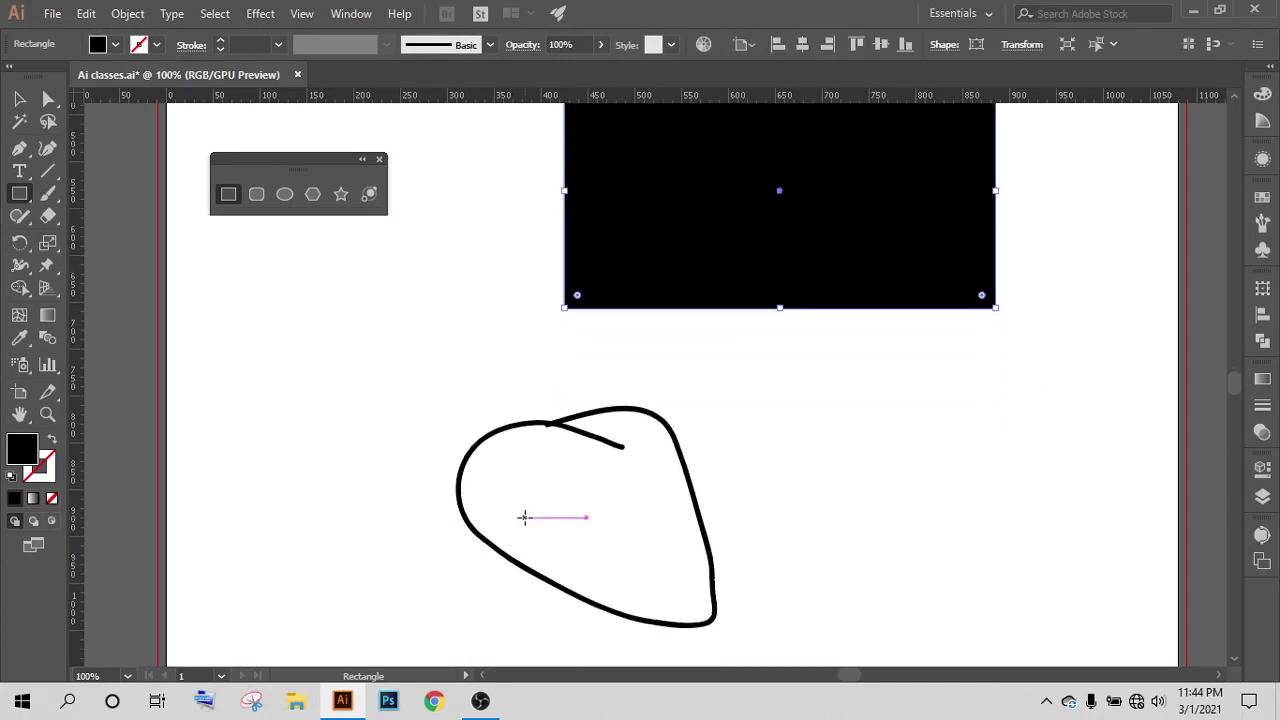
left_click(19, 98)
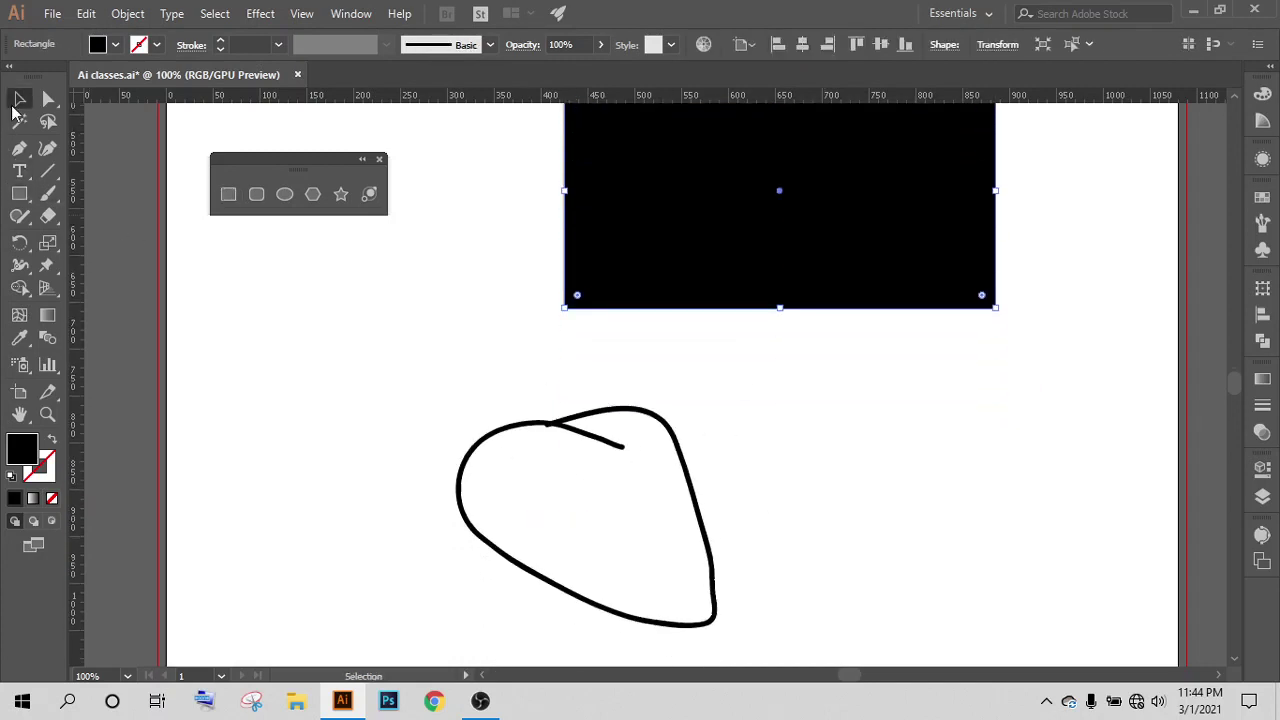
scroll(838, 372, "up", 3)
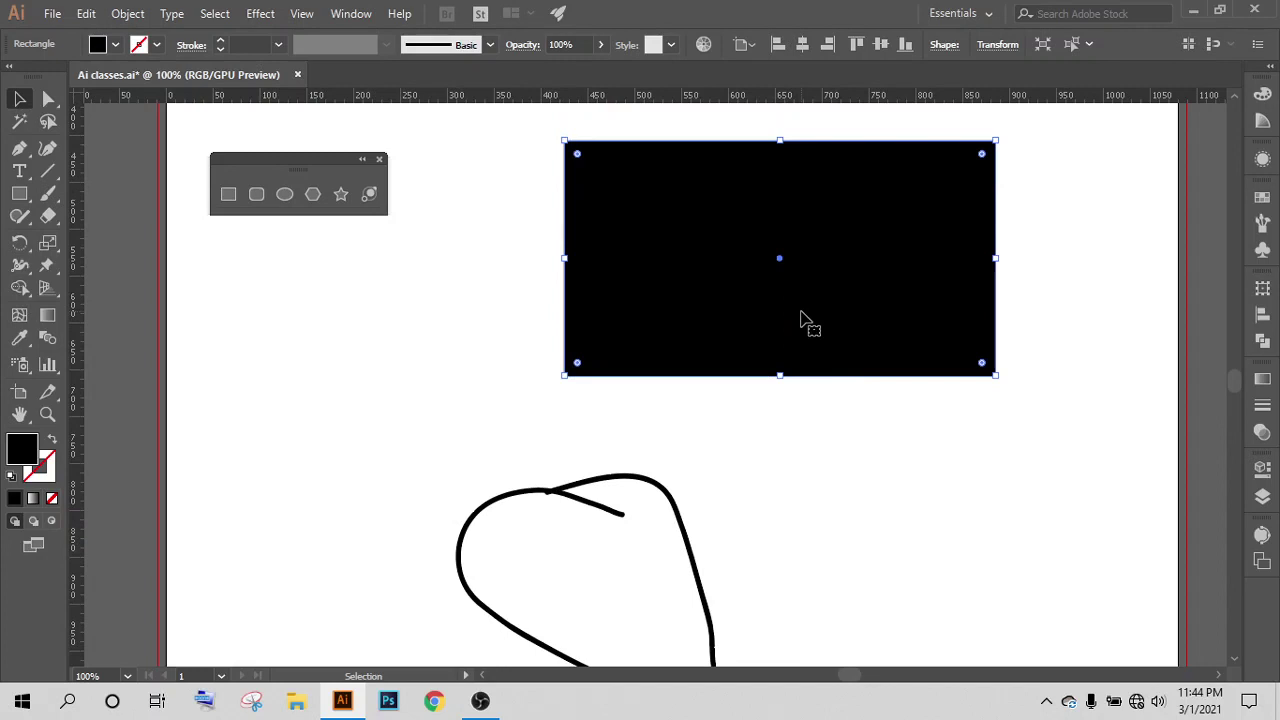
key("Delete")
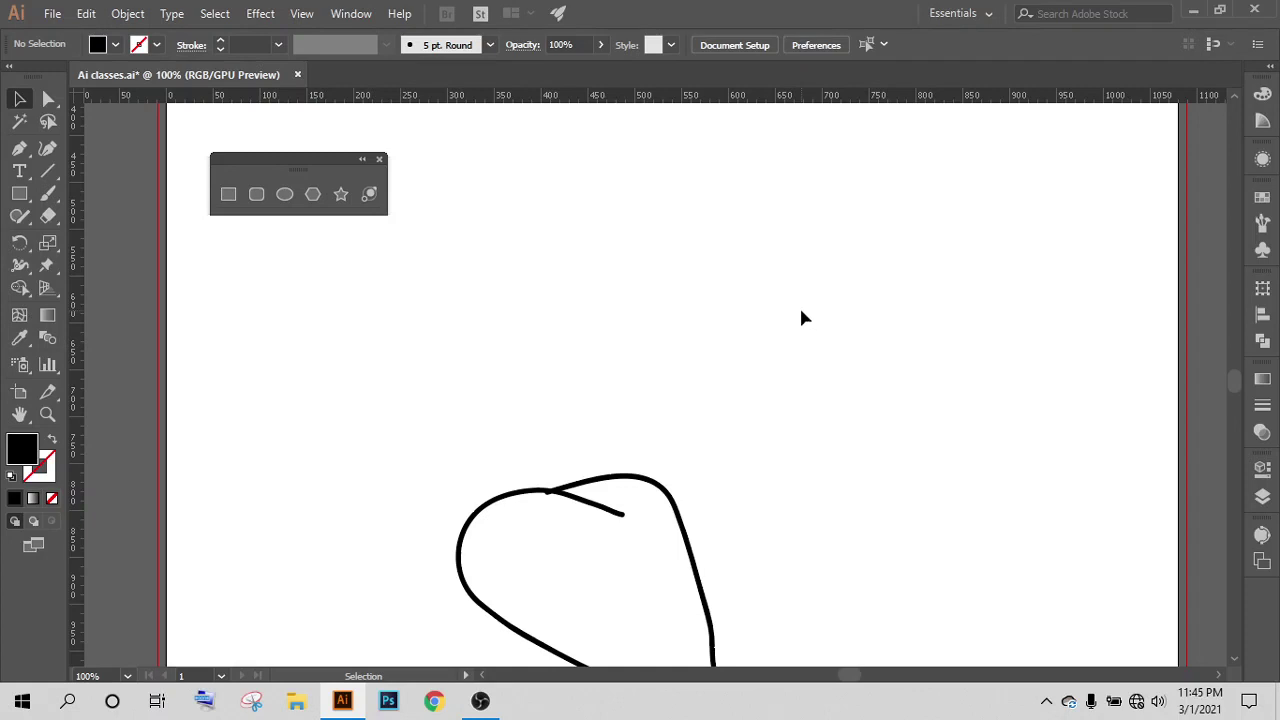
Step: Draw a horizontal line across the top of the loop with a 3 pt stroke
scroll(577, 478, "down", 3)
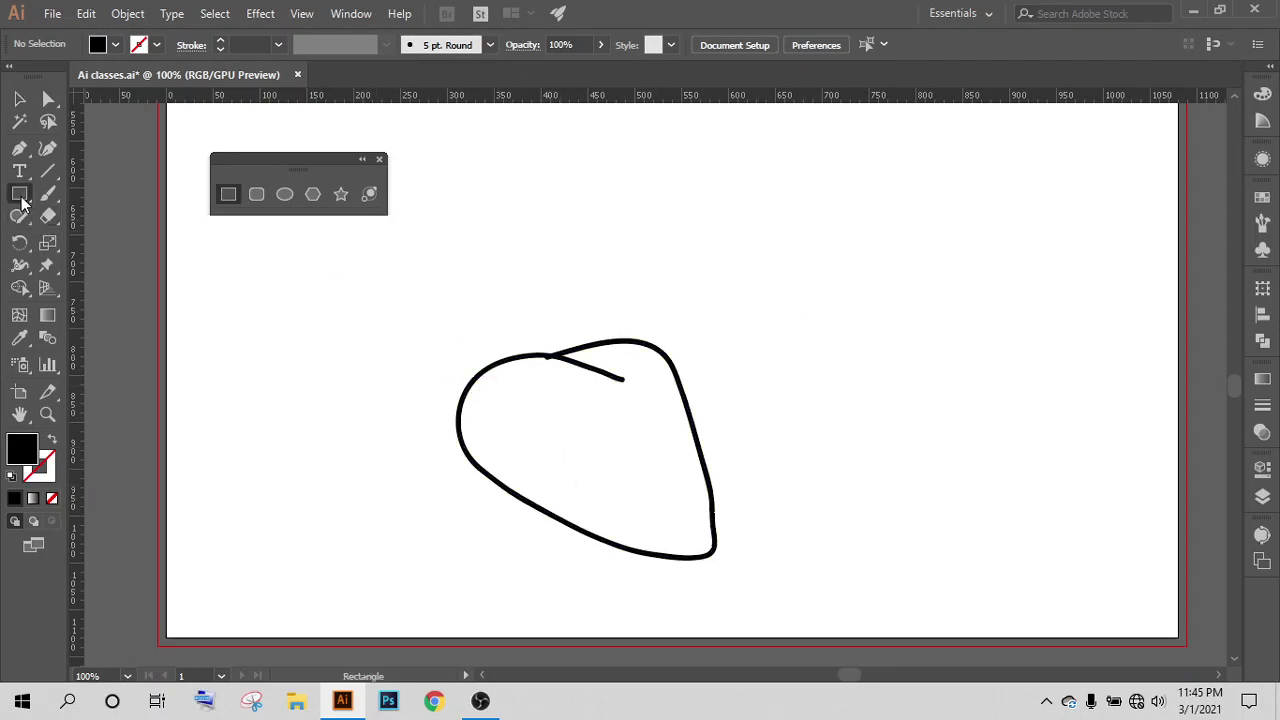
left_click(48, 171)
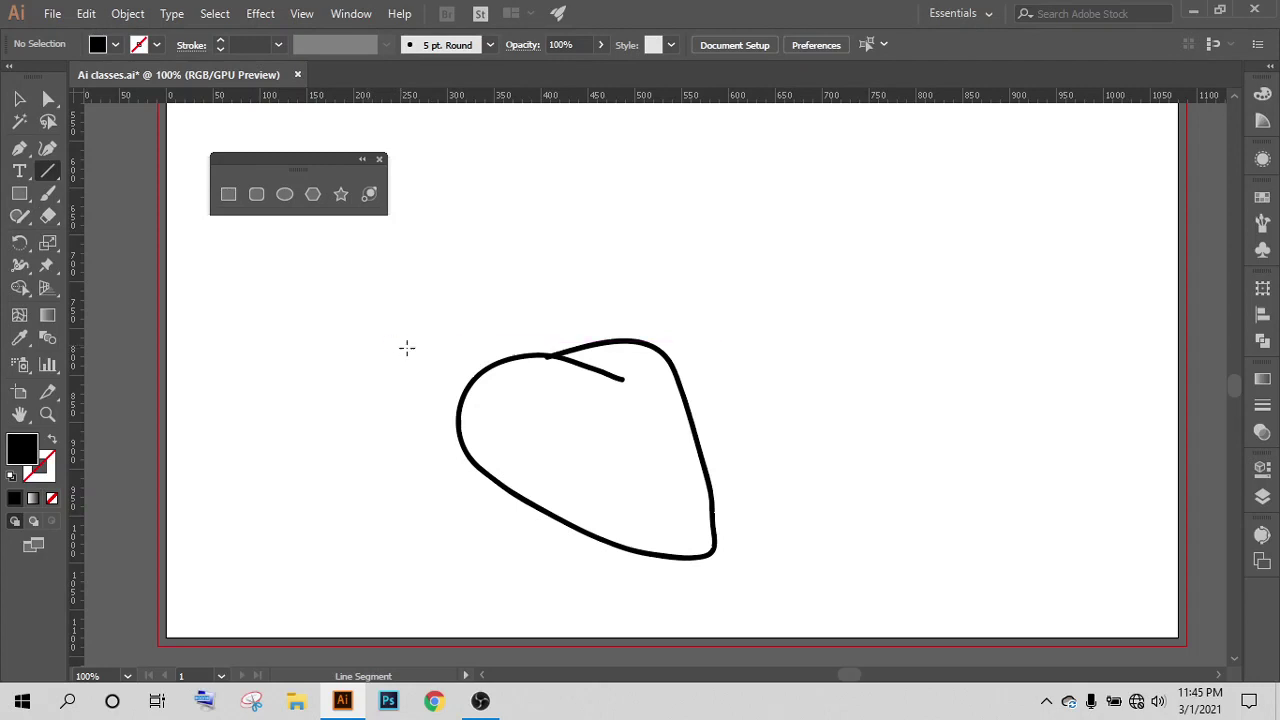
left_click_drag(397, 342, 788, 341)
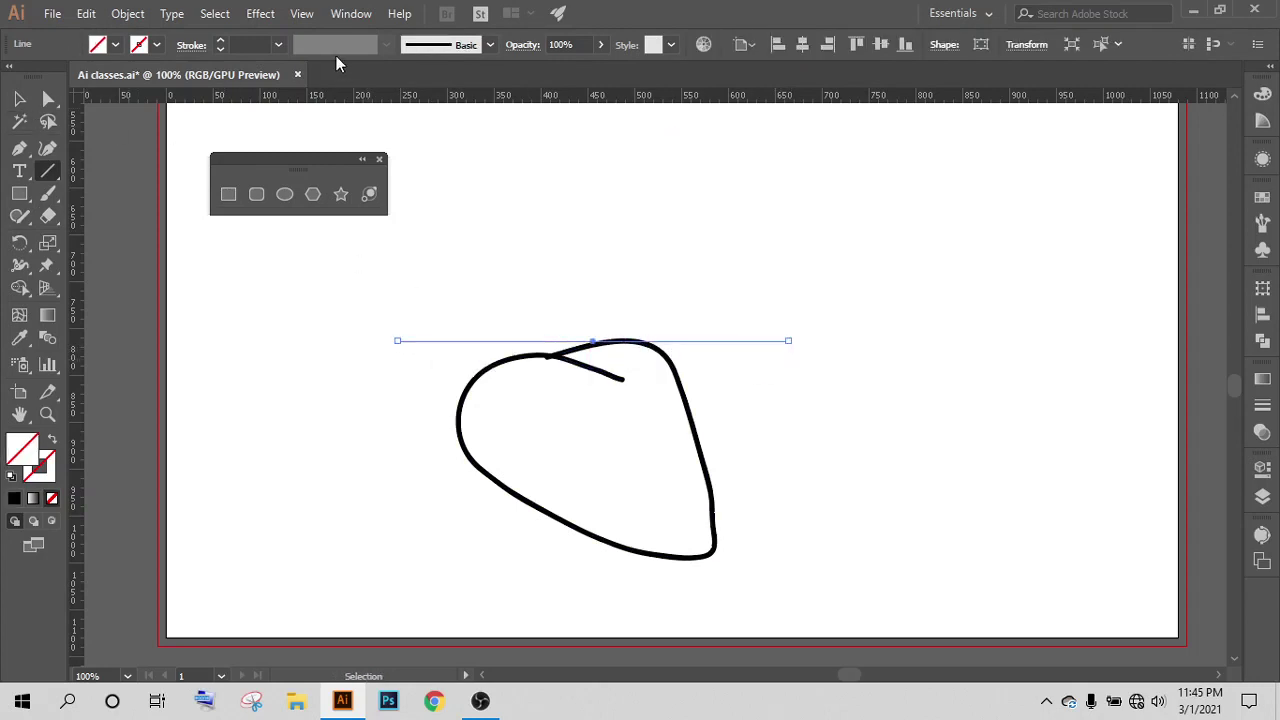
left_click(47, 496)
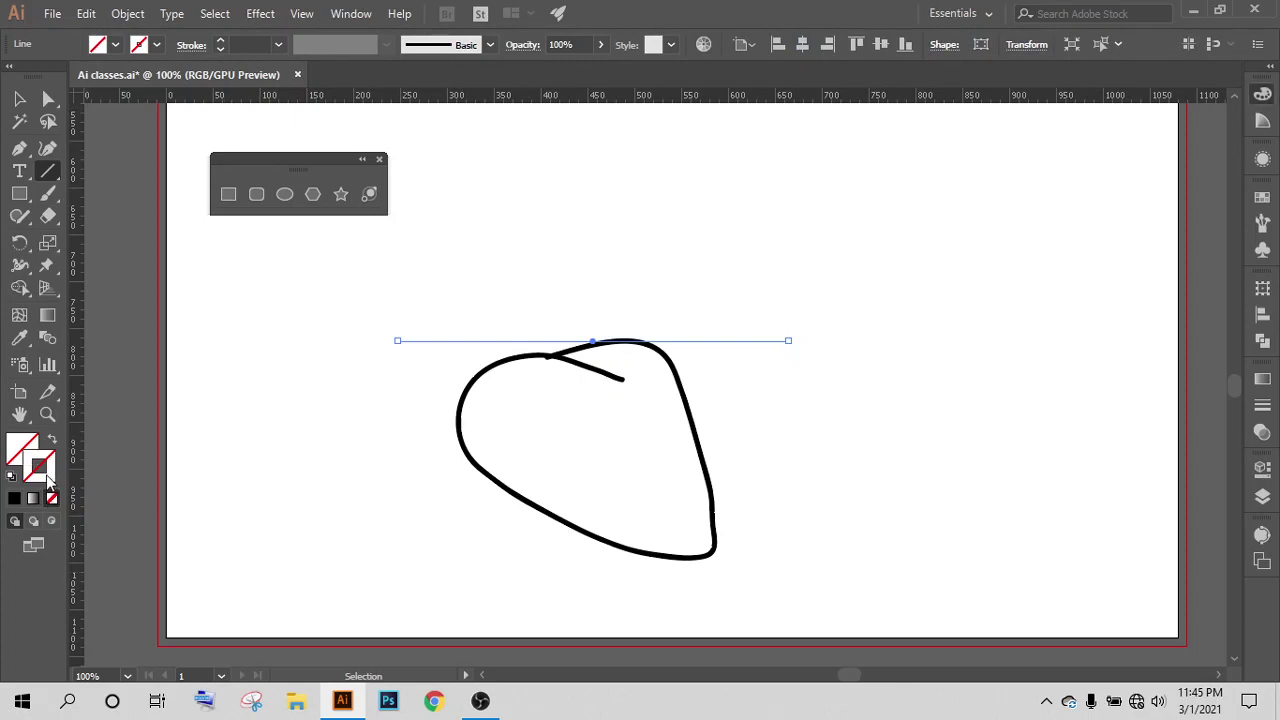
left_click(241, 44)
type("3")
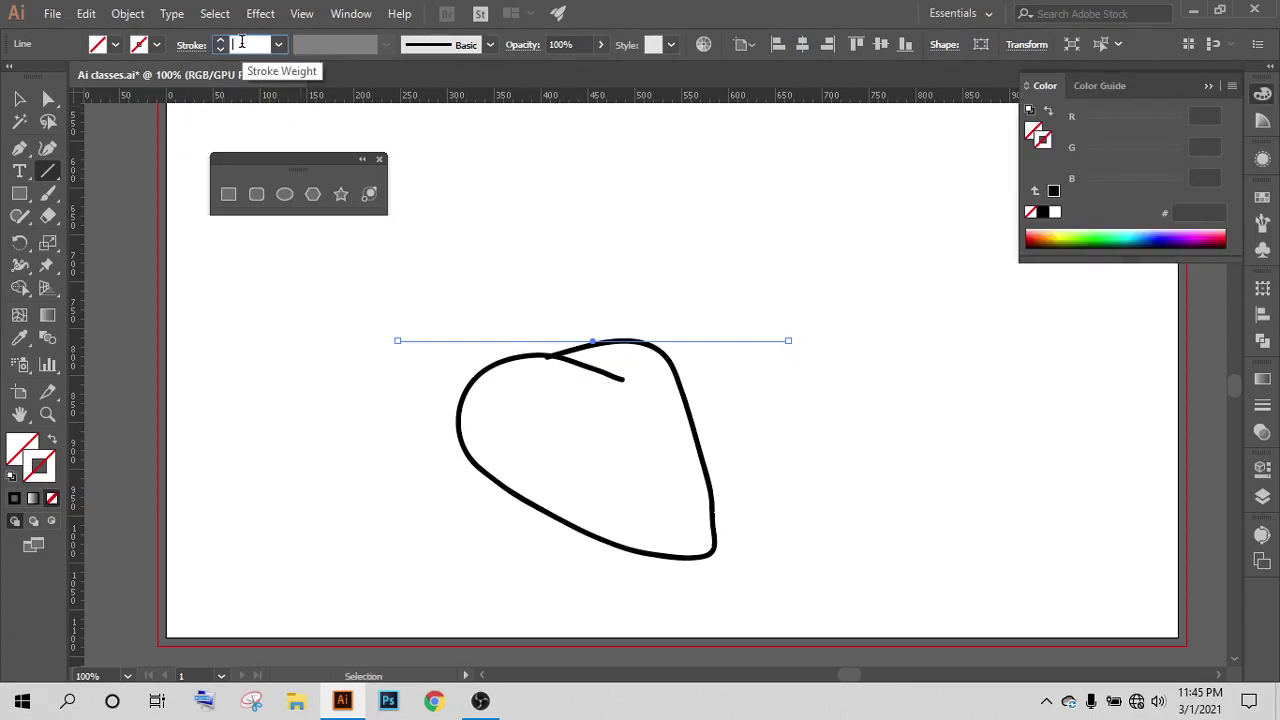
key("Return")
Step: Alt-drag a copy of the line downward, repeat with Ctrl+D, and select all lines
left_click(20, 99)
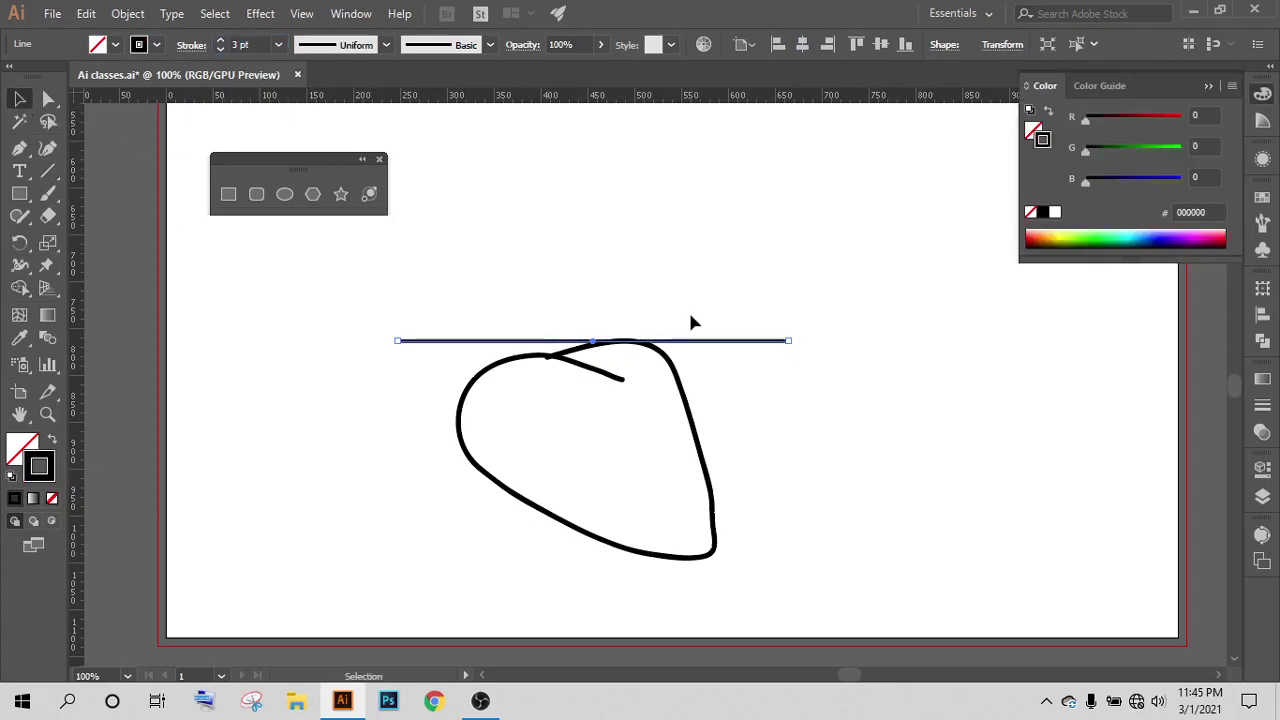
left_click(470, 372)
left_click(465, 343)
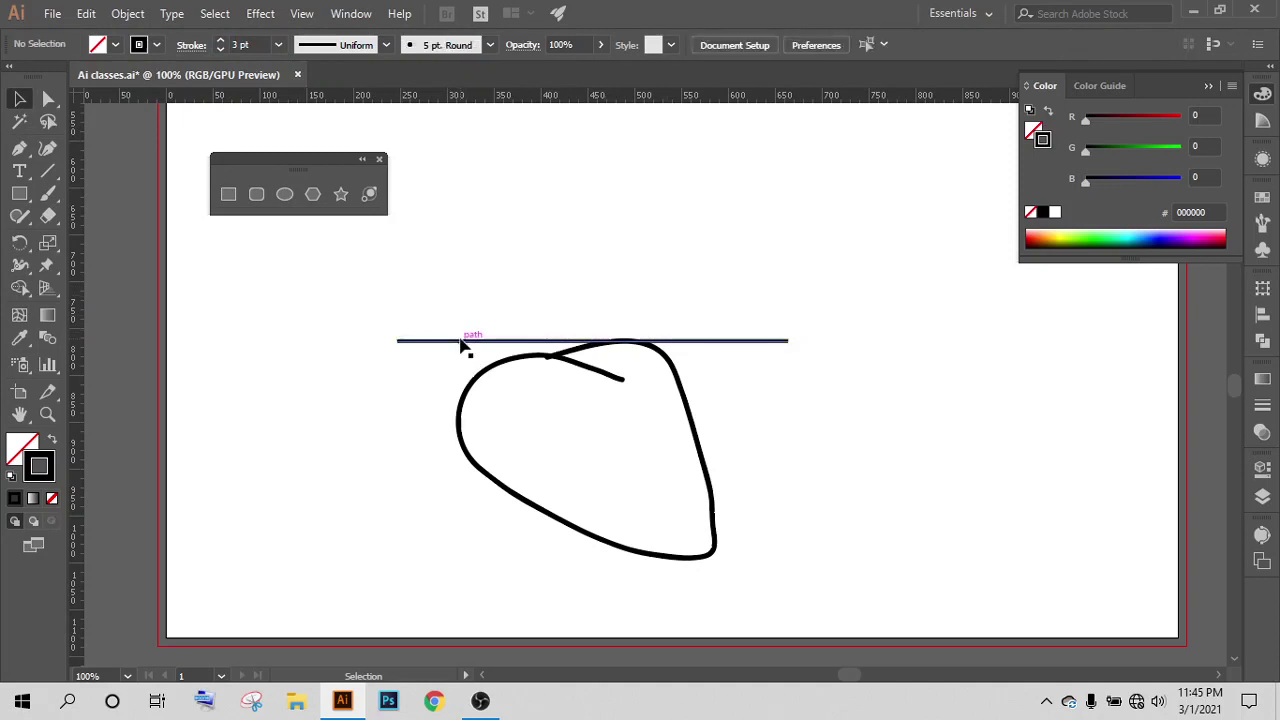
left_click_drag(465, 343, 465, 360)
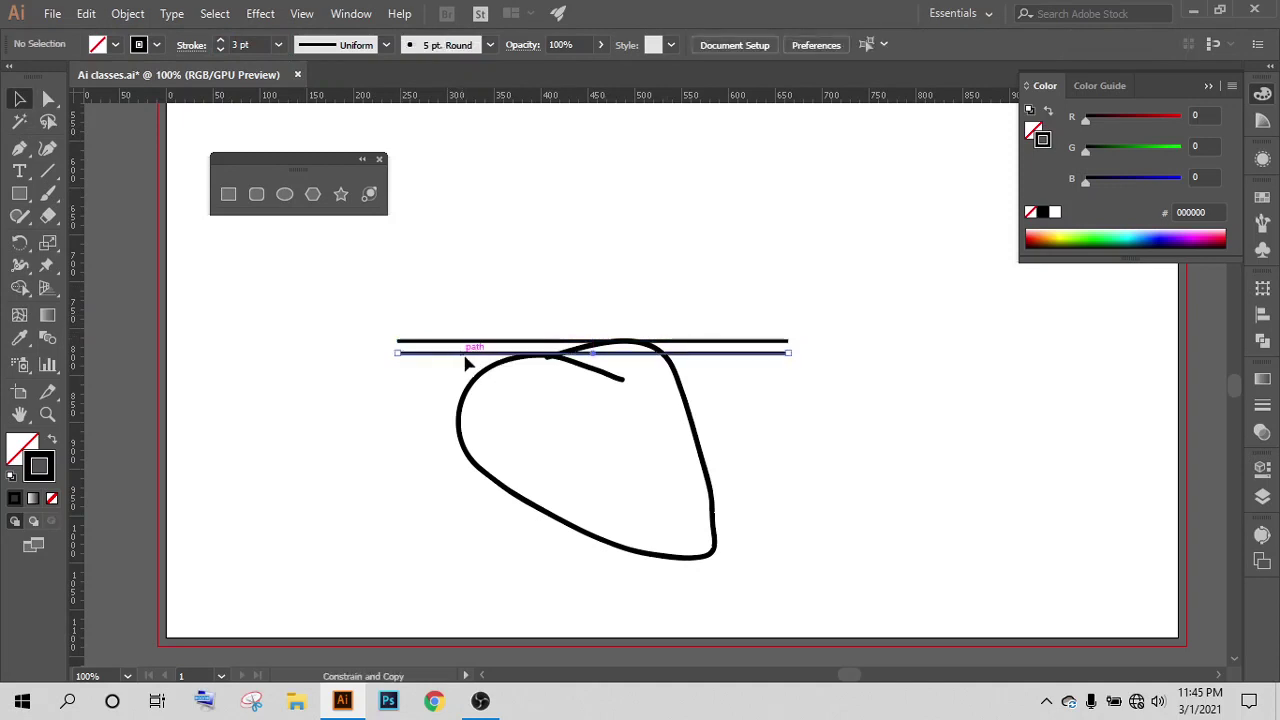
key("ctrl+d")
key("ctrl+d")
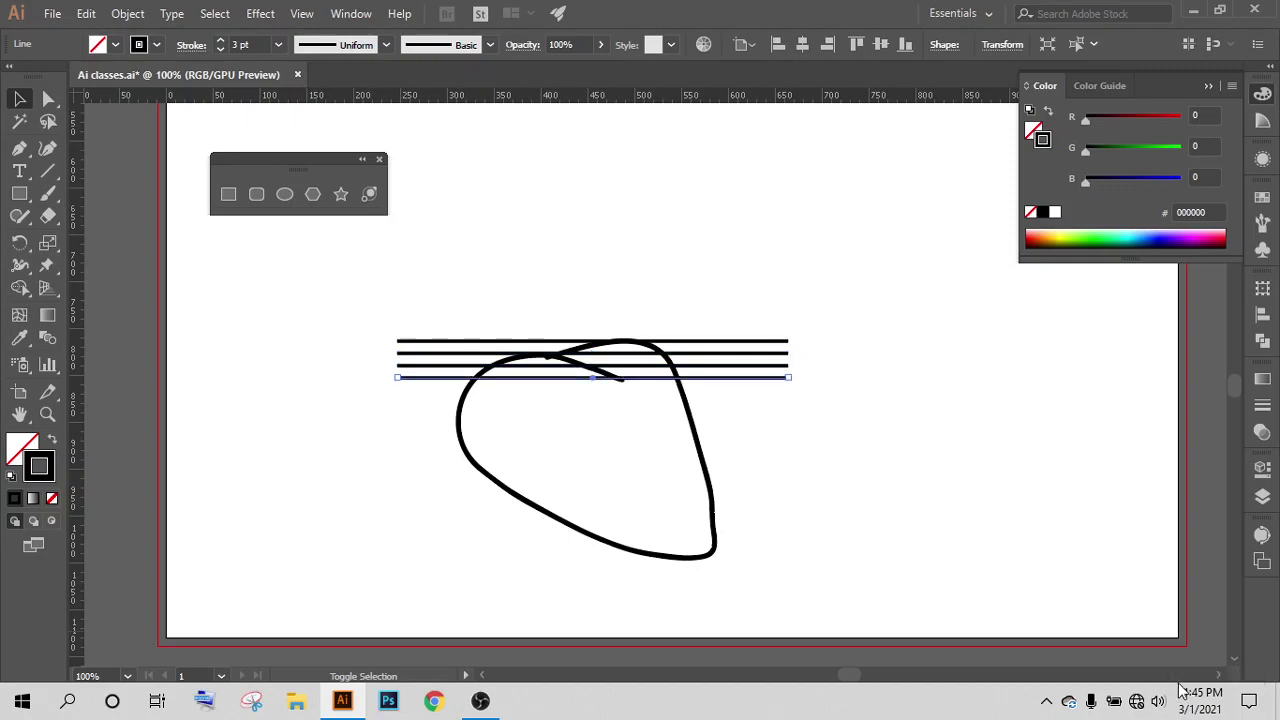
key("ctrl+d")
key("ctrl+d")
key("ctrl+d")
key("ctrl+d")
key("ctrl+d")
key("ctrl+d")
key("ctrl+d")
key("ctrl+d")
key("ctrl+d")
key("ctrl+d")
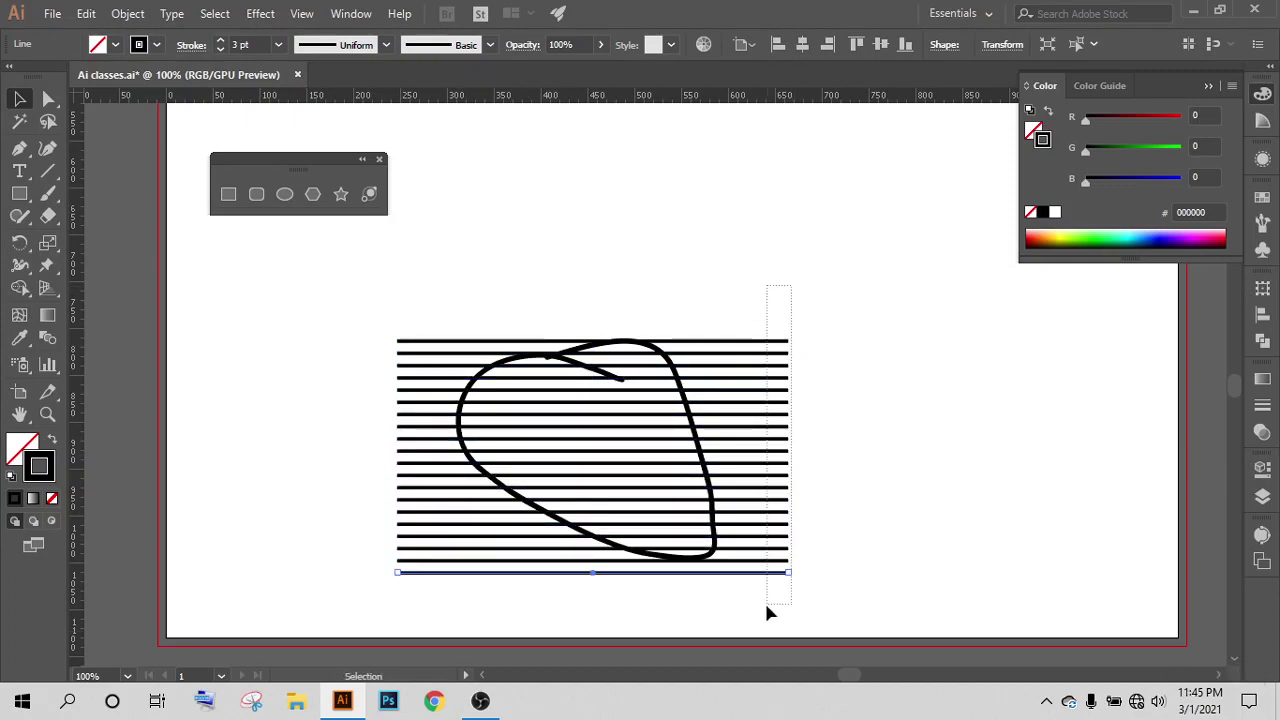
left_click_drag(793, 521, 766, 608)
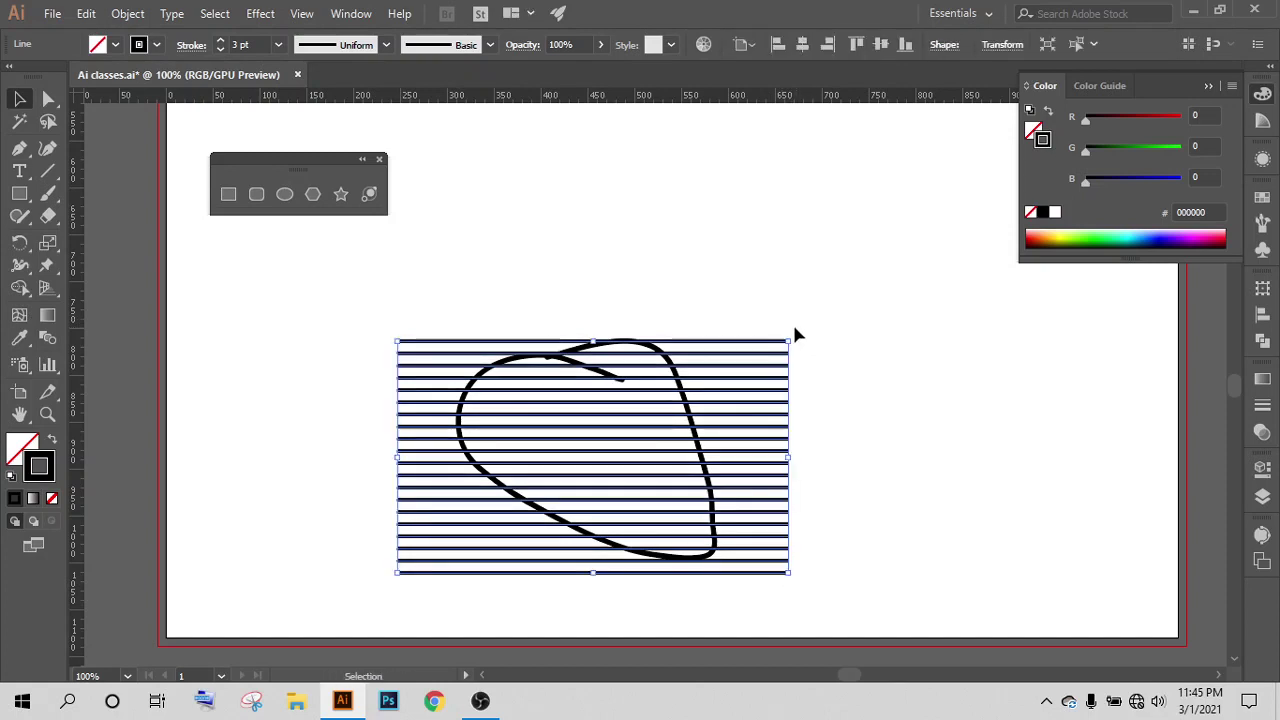
Step: Rotate-copy the horizontal lines 90° into verticals, then add a left-shifted copy of them
left_click_drag(796, 331, 726, 590)
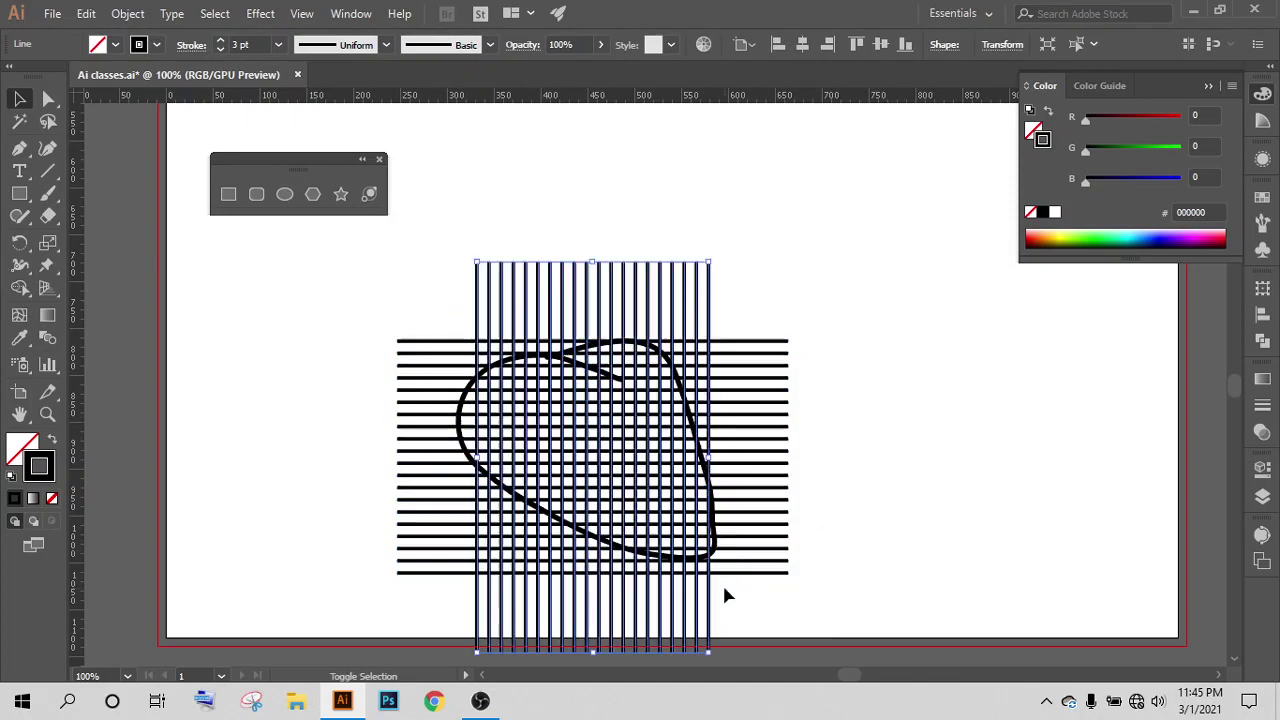
left_click(875, 386)
key("ctrl+equal")
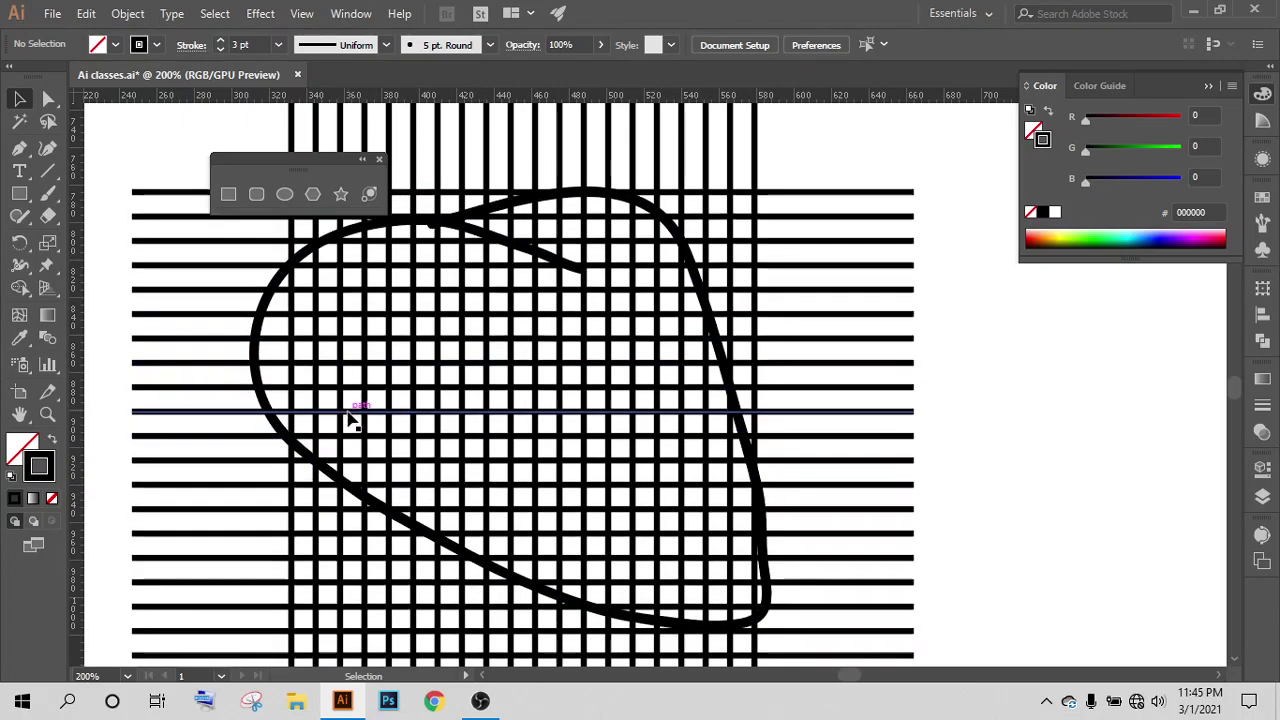
scroll(349, 420, "up", 1)
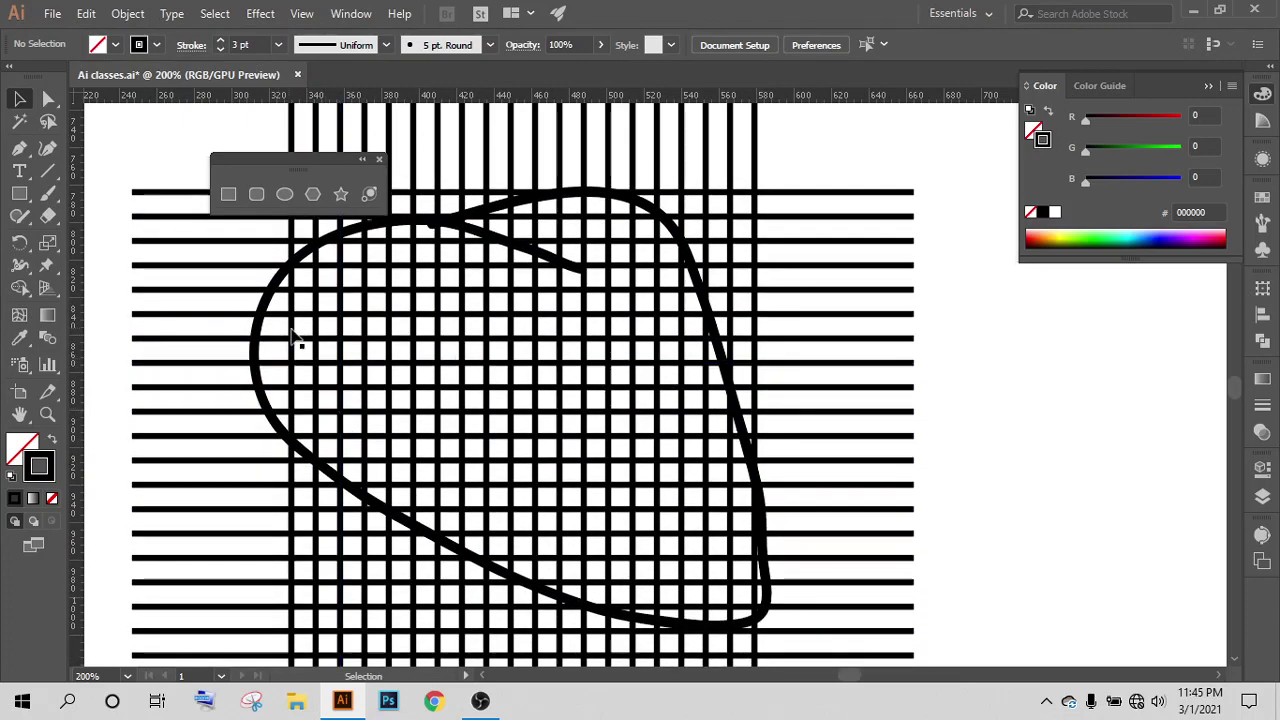
left_click_drag(298, 340, 243, 345)
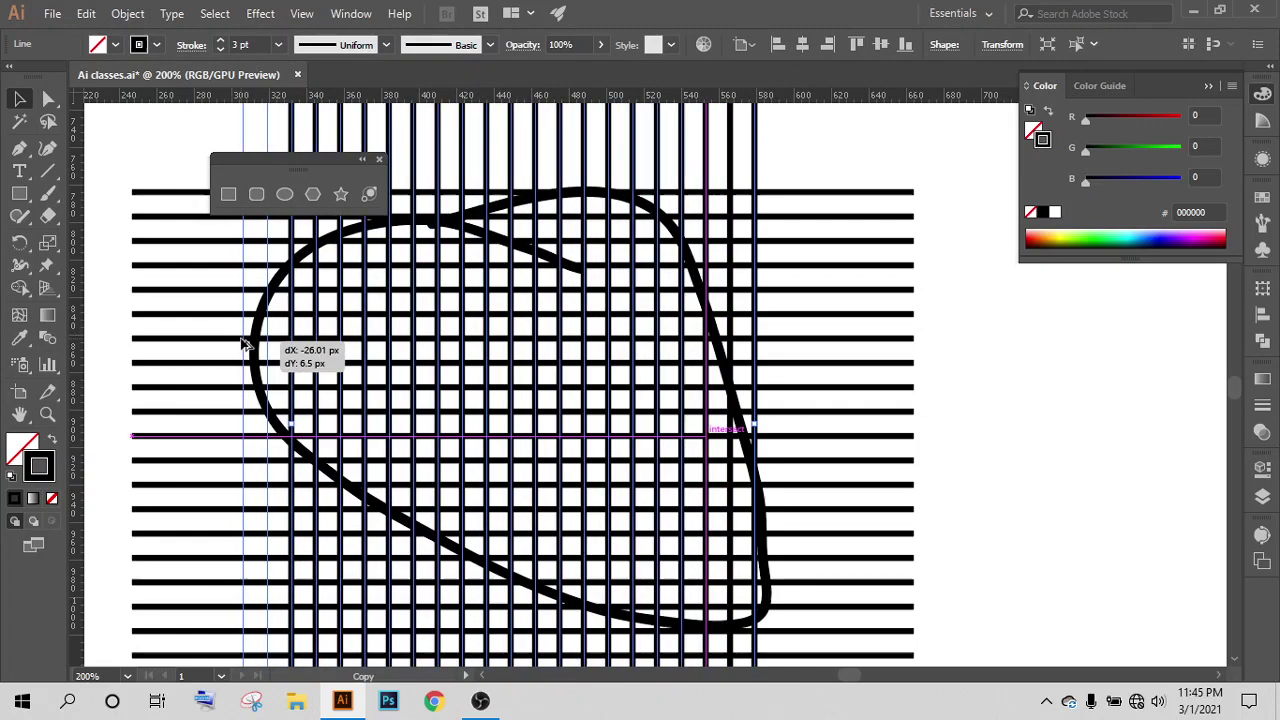
left_click_drag(243, 345, 243, 345)
Step: Place a right-shifted copy of the vertical lines to extend the grid
left_click(1008, 443)
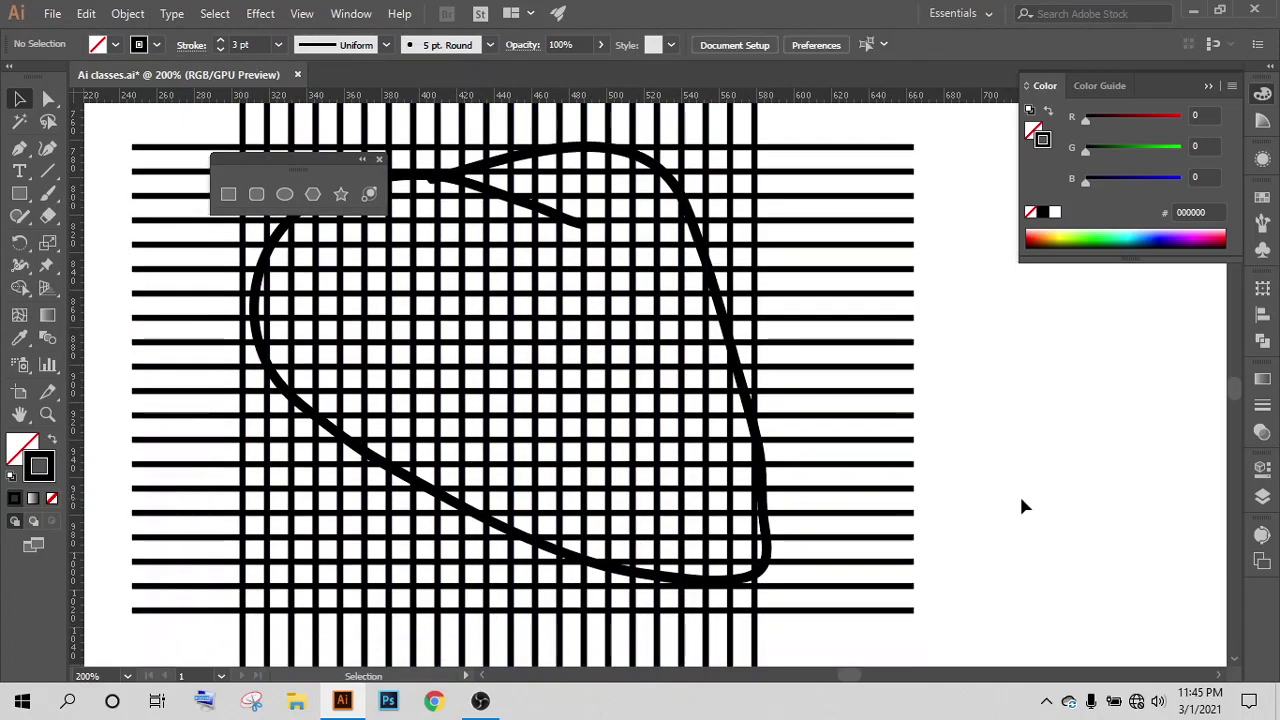
scroll(1020, 500, "down", 2)
left_click_drag(757, 586, 856, 582)
left_click(967, 490)
Step: Zoom out and select the whole line grid together with the freehand loop
scroll(968, 498, "up", 2)
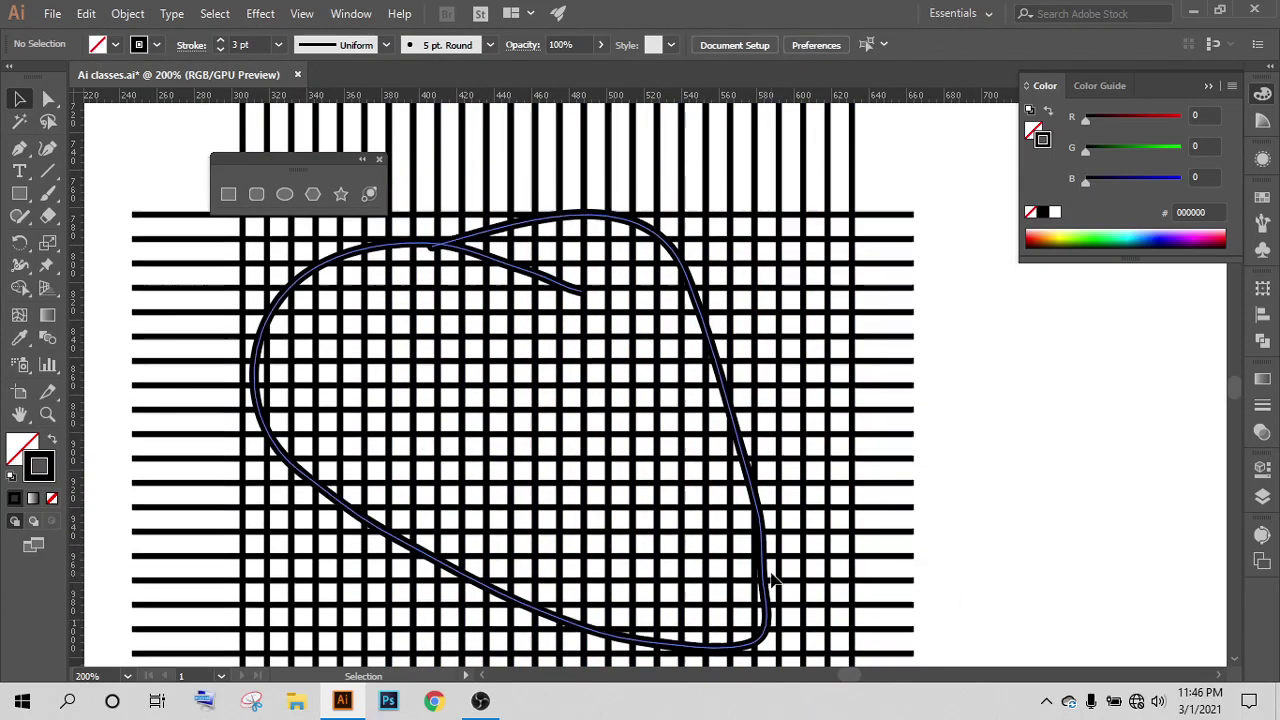
key("ctrl+minus")
key("ctrl+minus")
scroll(855, 549, "down", 3)
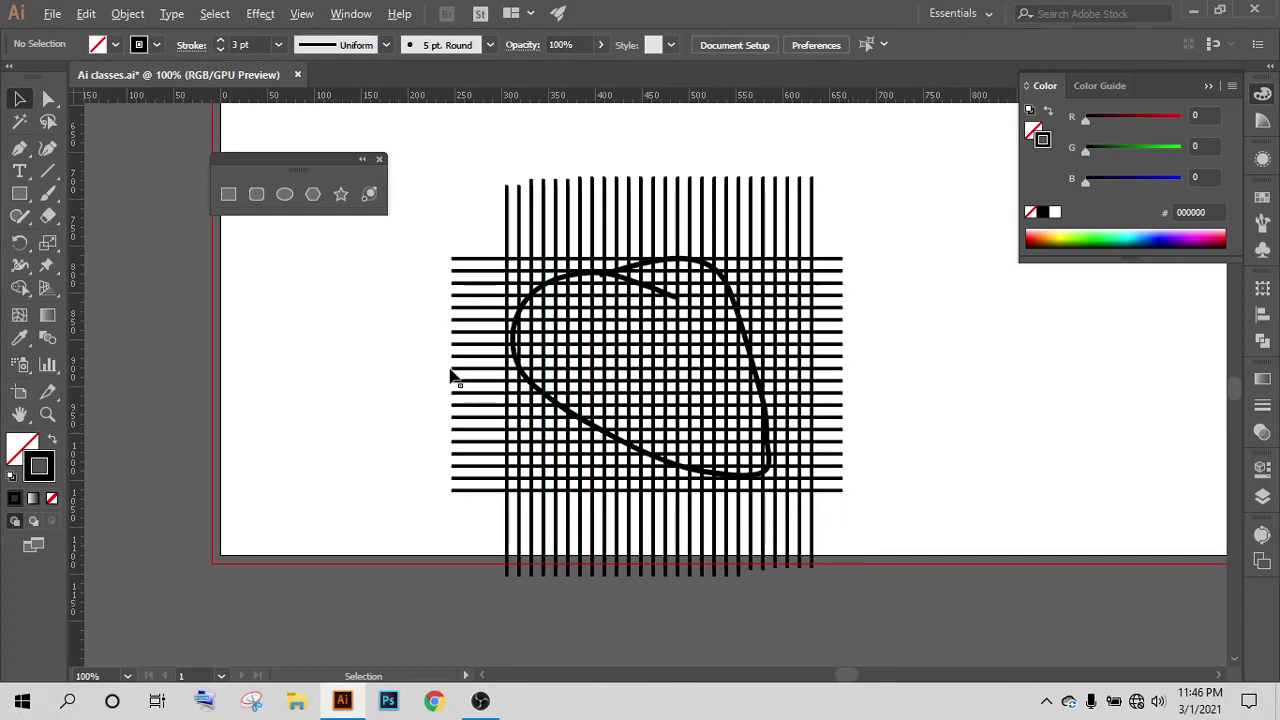
scroll(451, 371, "up", 3)
scroll(571, 337, "up", 2)
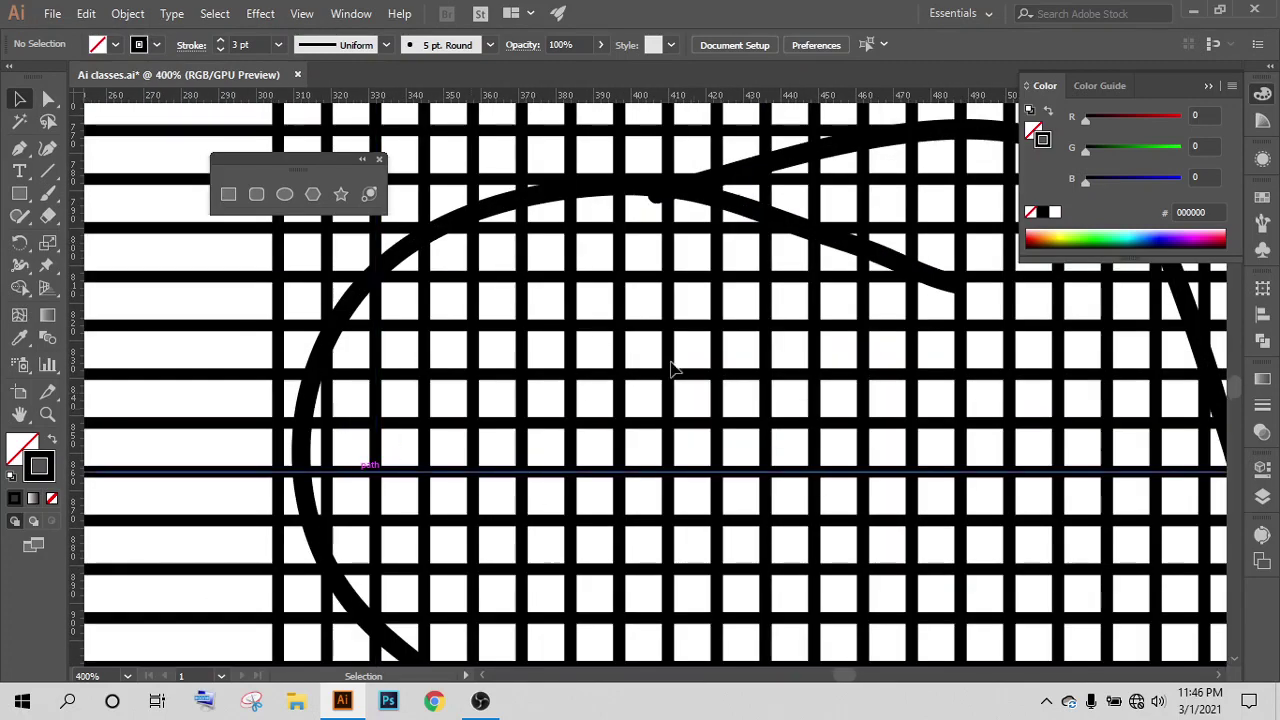
scroll(608, 268, "up", 3)
scroll(608, 268, "down", 2)
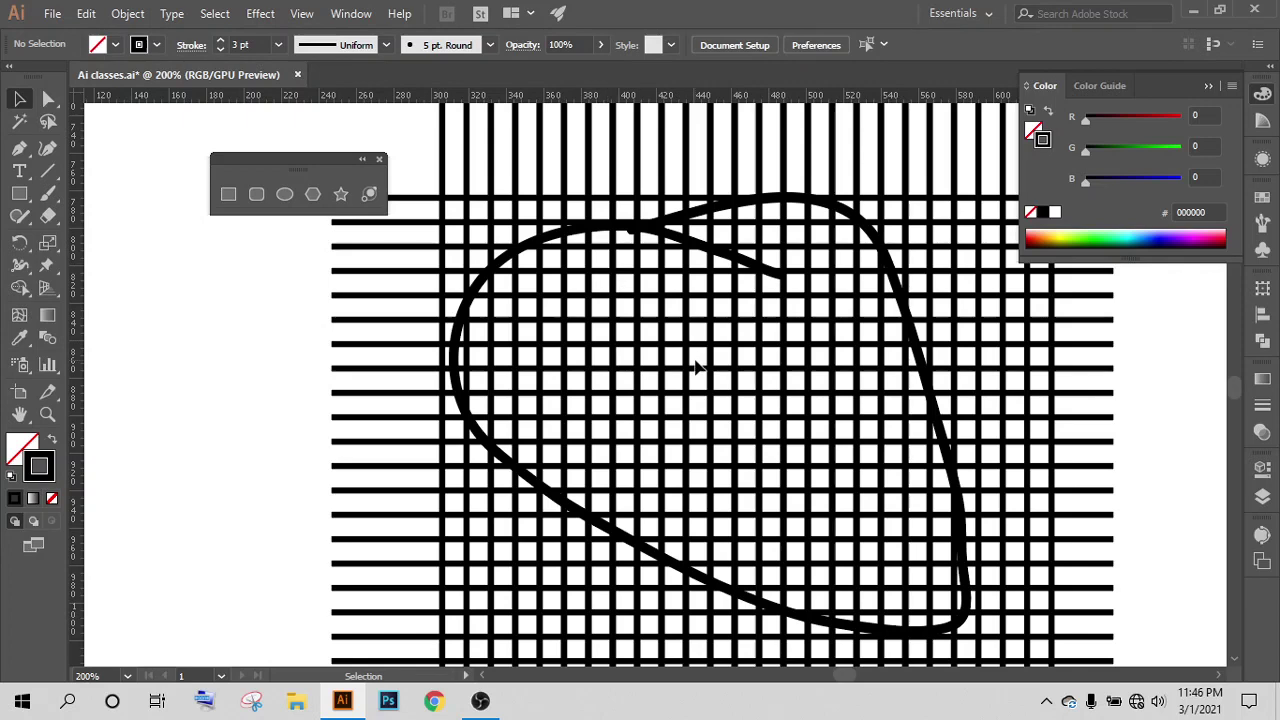
scroll(540, 366, "down", 1)
scroll(540, 370, "down", 2)
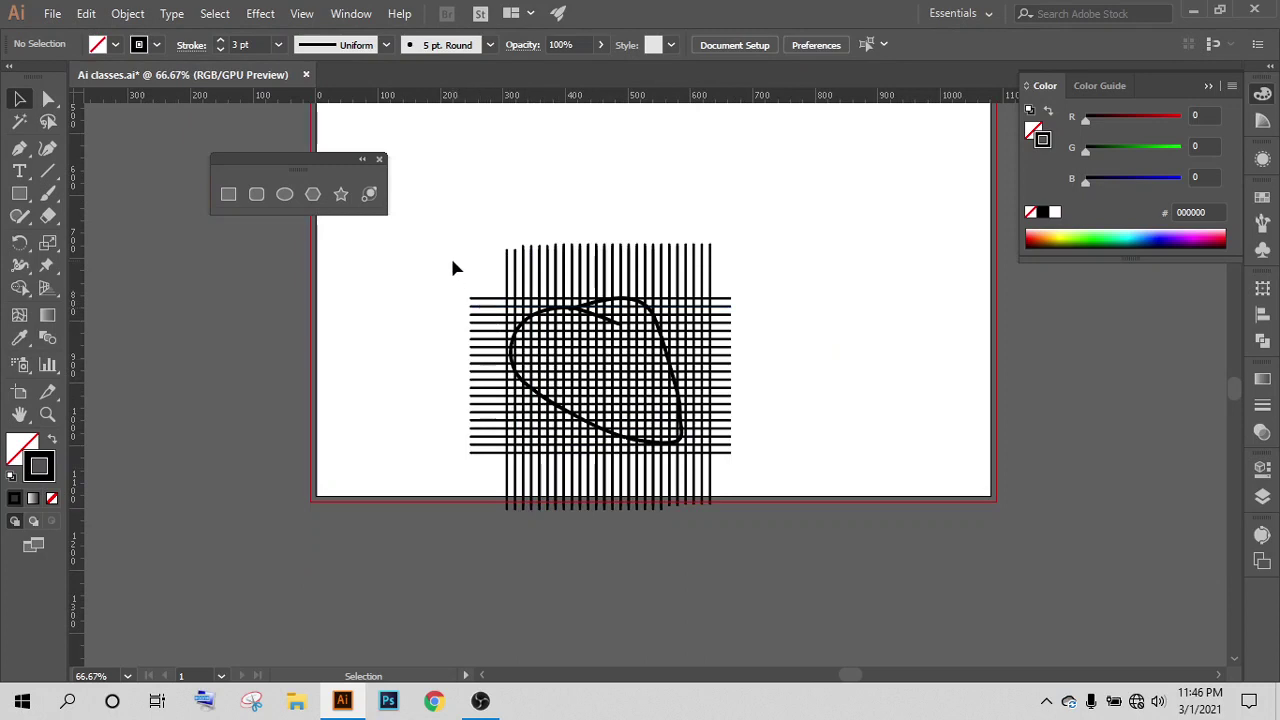
left_click_drag(450, 262, 876, 520)
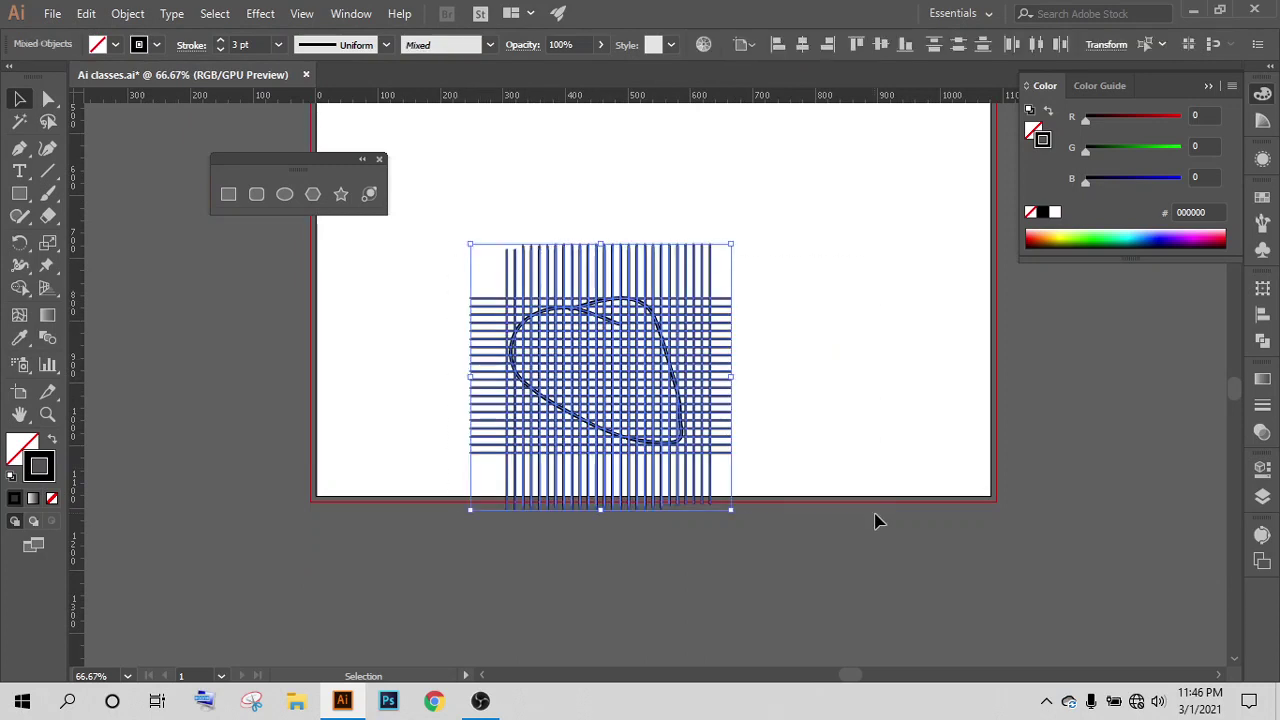
Step: Delete the grid and blob, then extend the artboard's bottom edge downward
key("Delete")
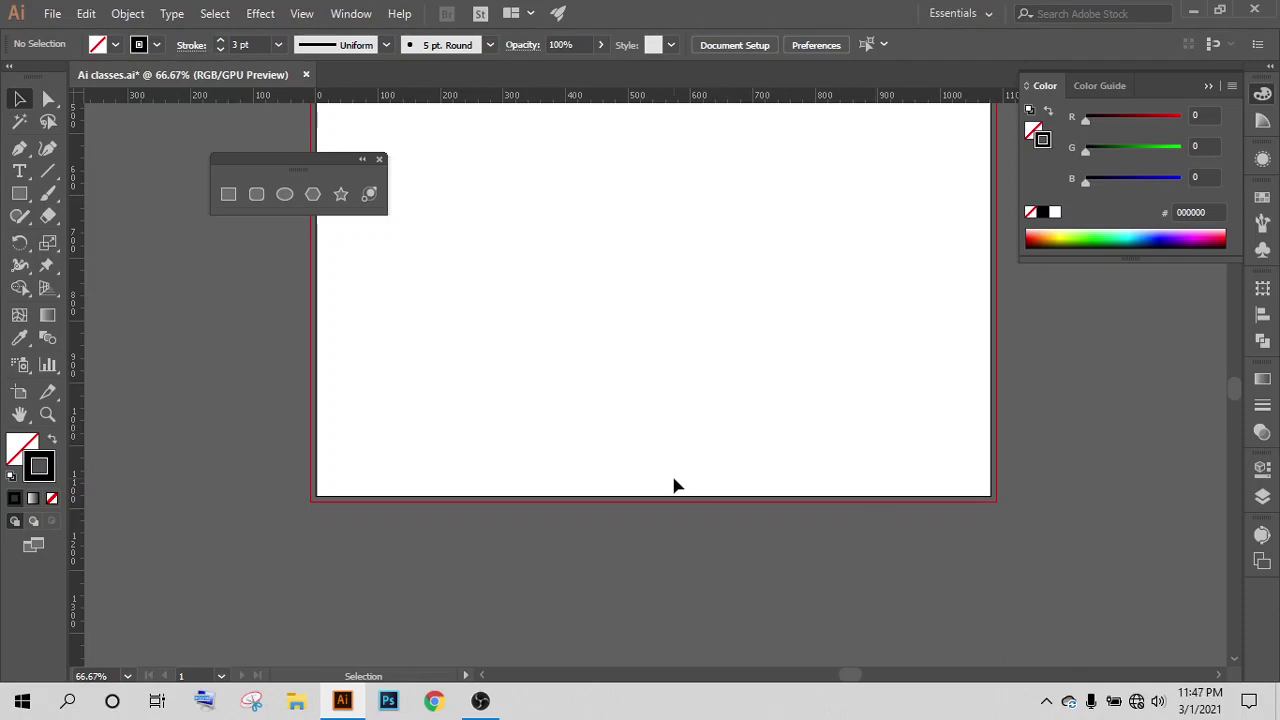
left_click_drag(700, 496, 768, 544)
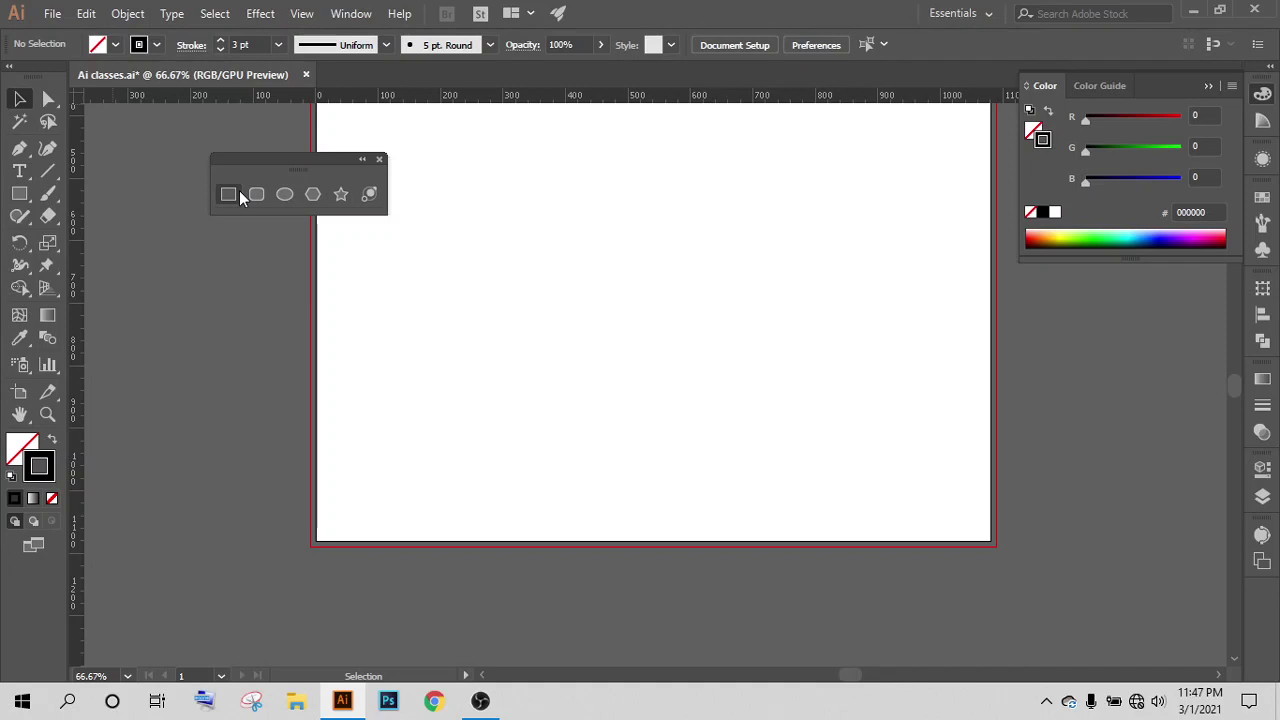
Step: Draw a closed four-cornered outline with the Pen tool
left_click(19, 148)
left_click(623, 216)
left_click(886, 309)
left_click(772, 412)
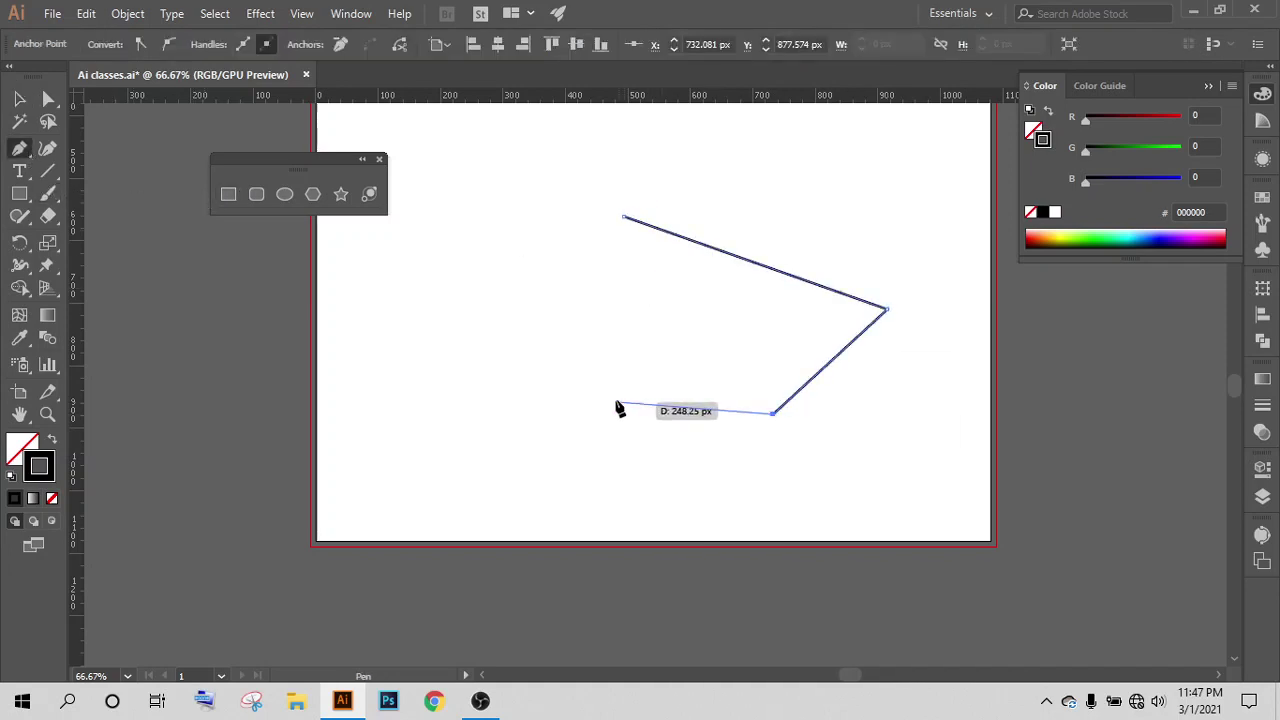
left_click(594, 380)
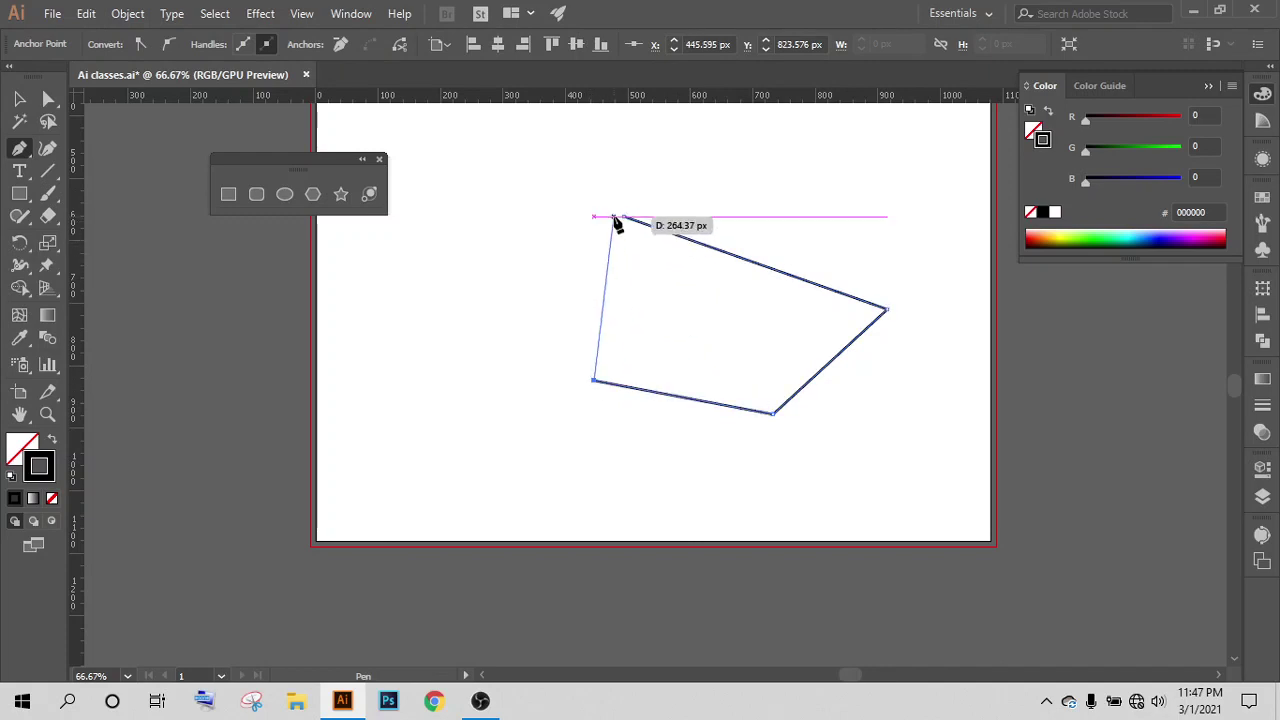
left_click(624, 219)
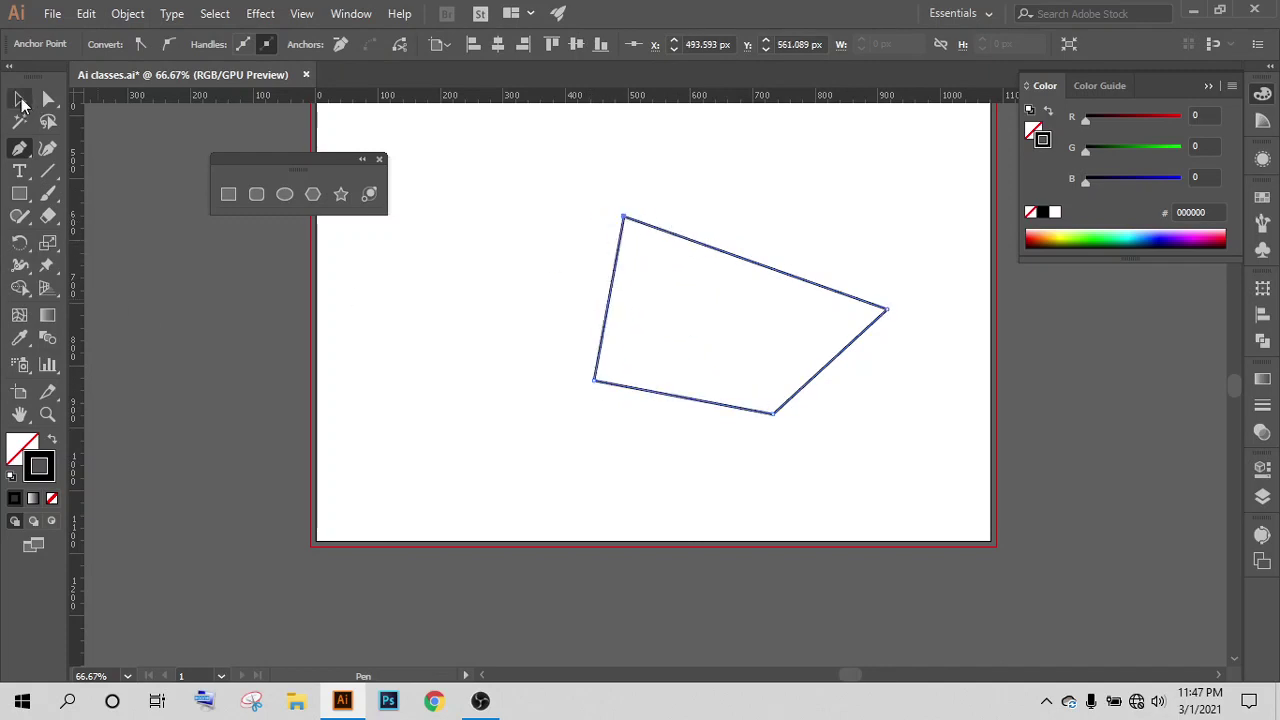
Step: Add a diagonal line from the top-left corner to the bottom corner
left_click(19, 98)
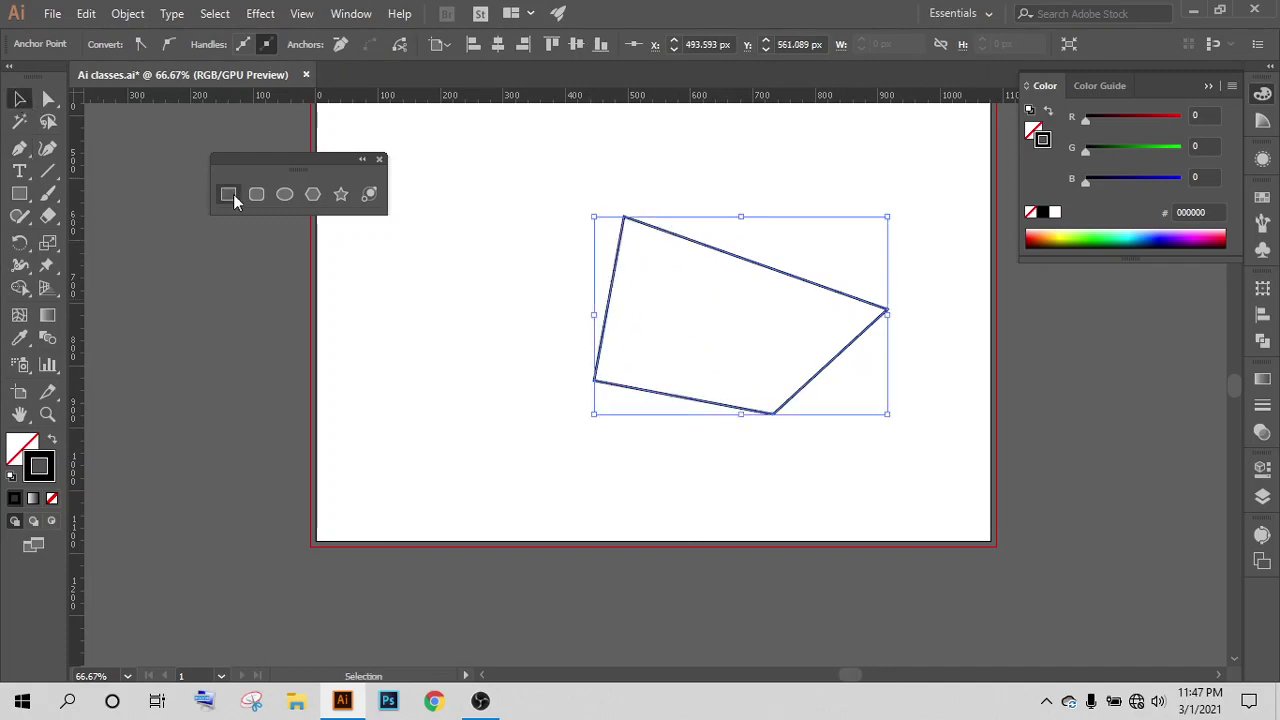
left_click(19, 148)
left_click(625, 220)
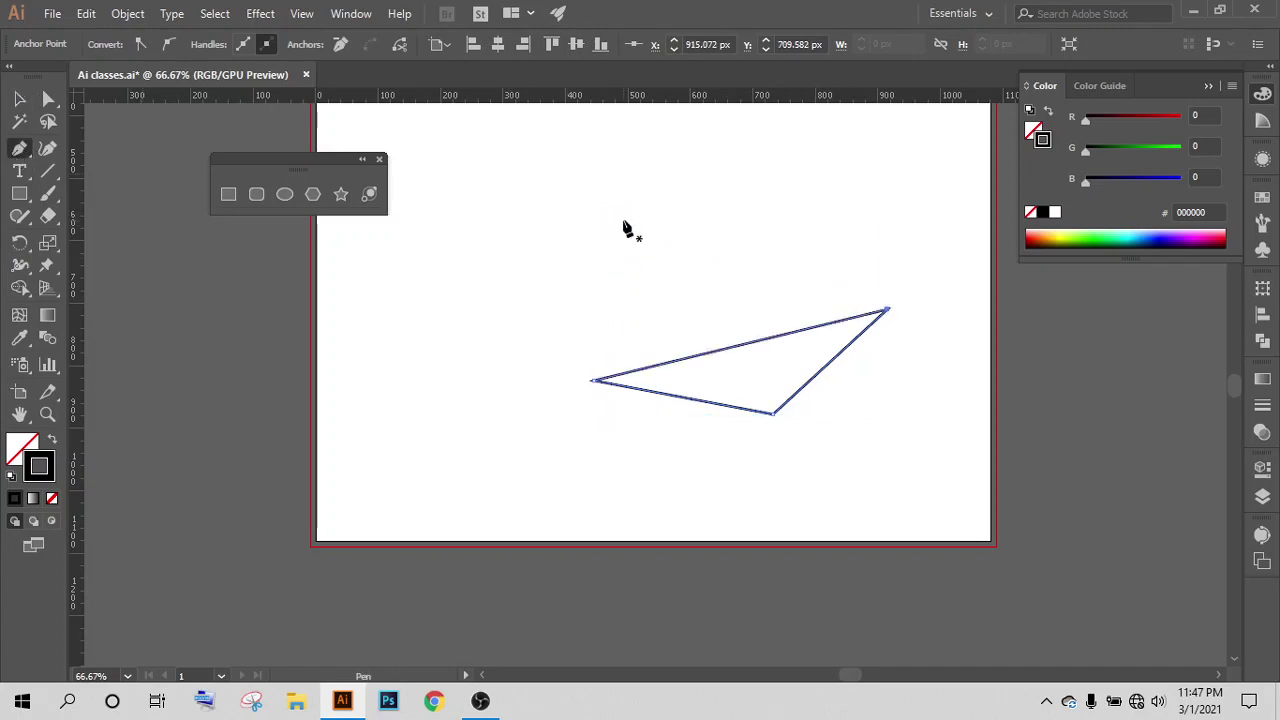
key("ctrl+z")
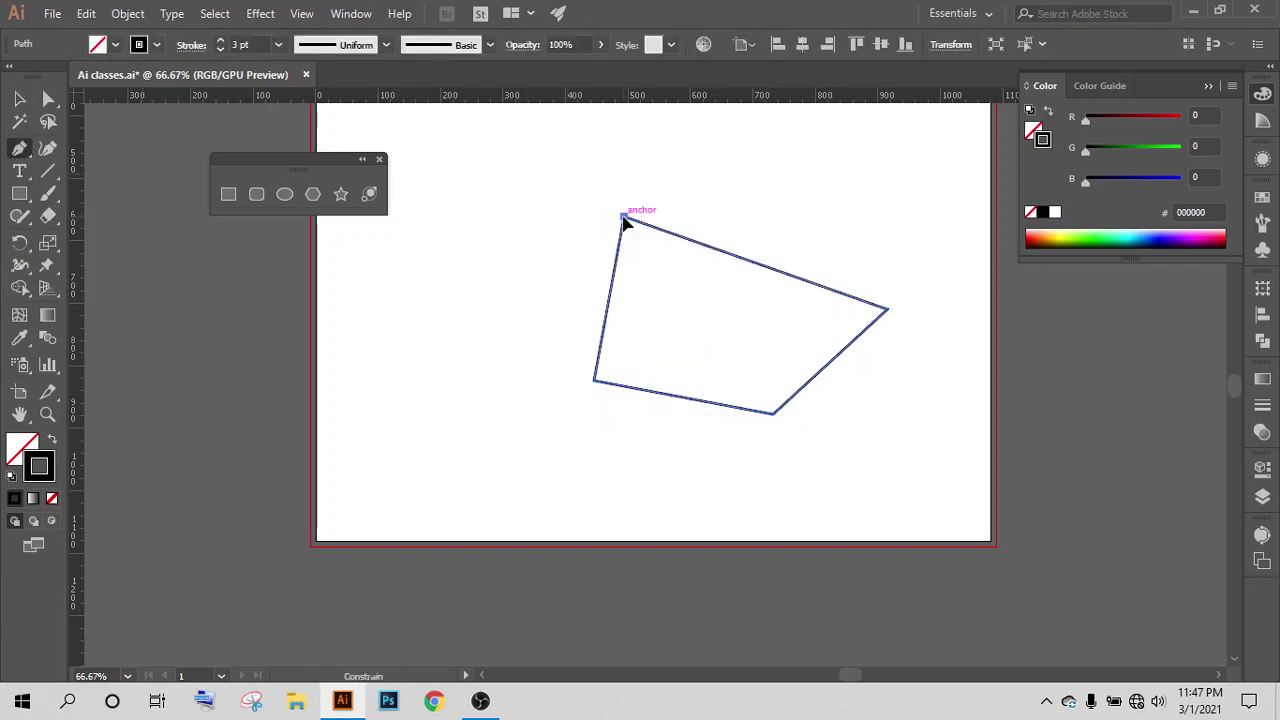
left_click(624, 218)
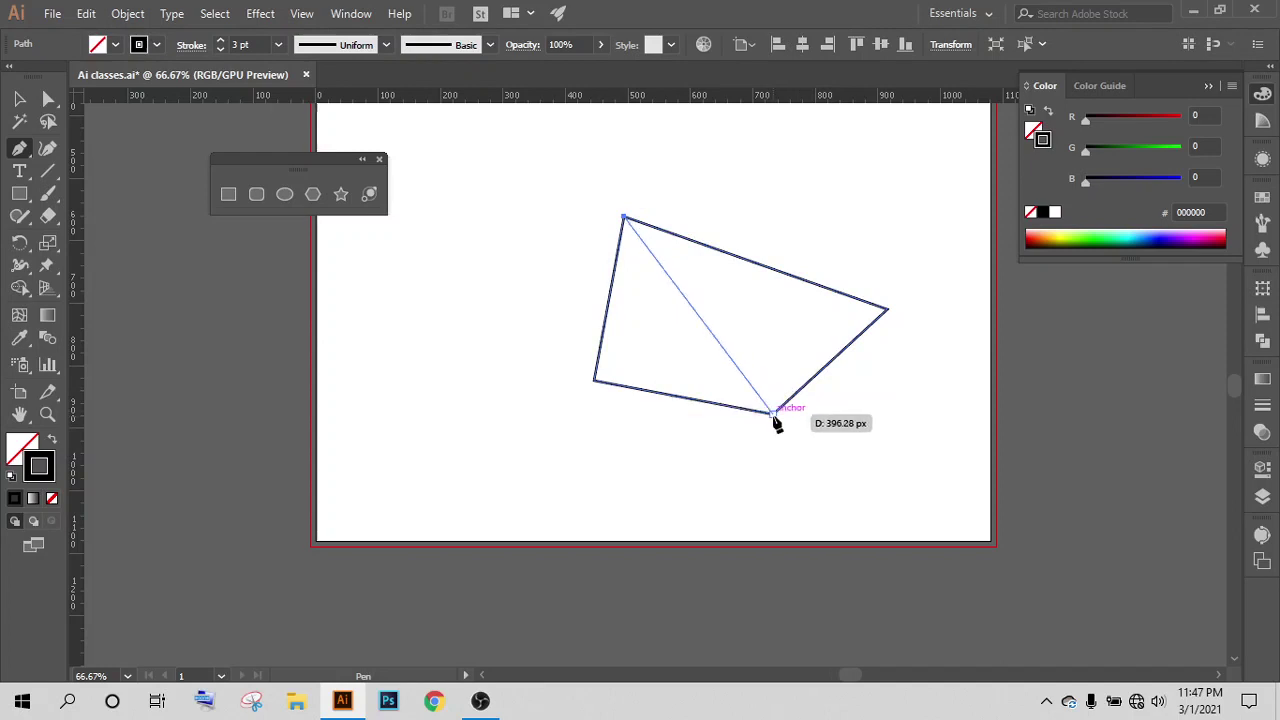
left_click(777, 424)
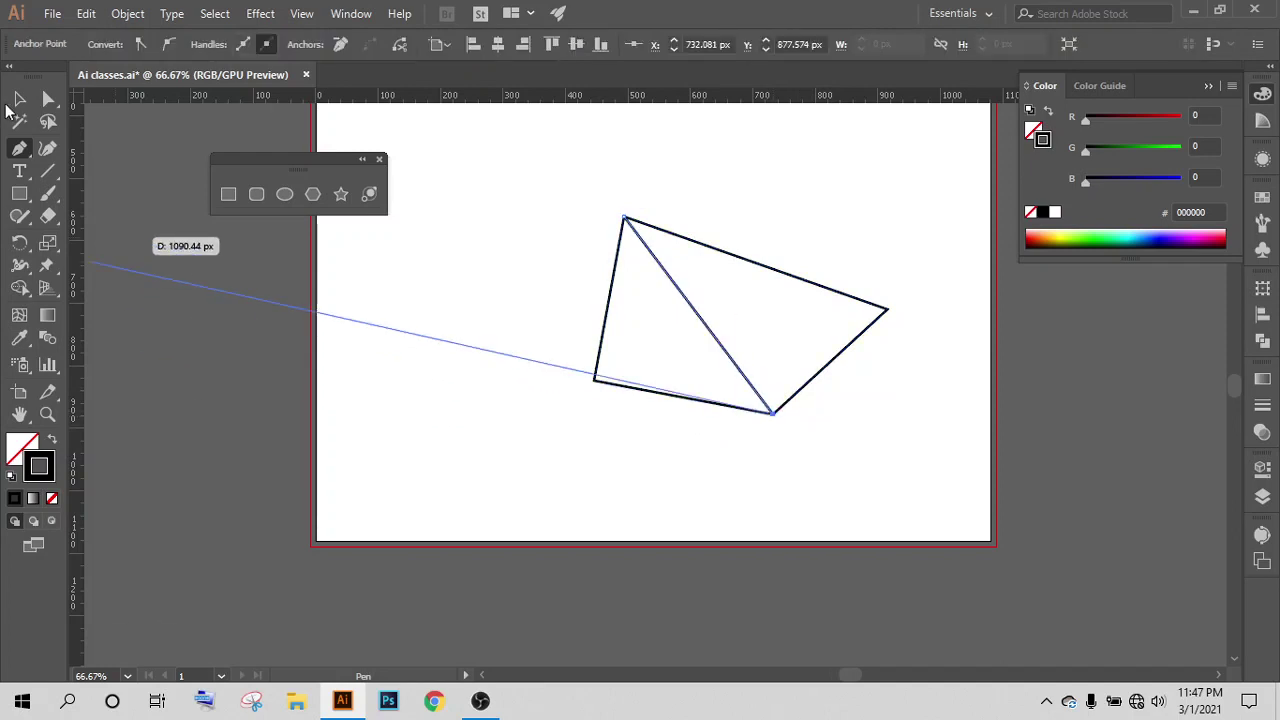
key("v")
left_click(591, 287)
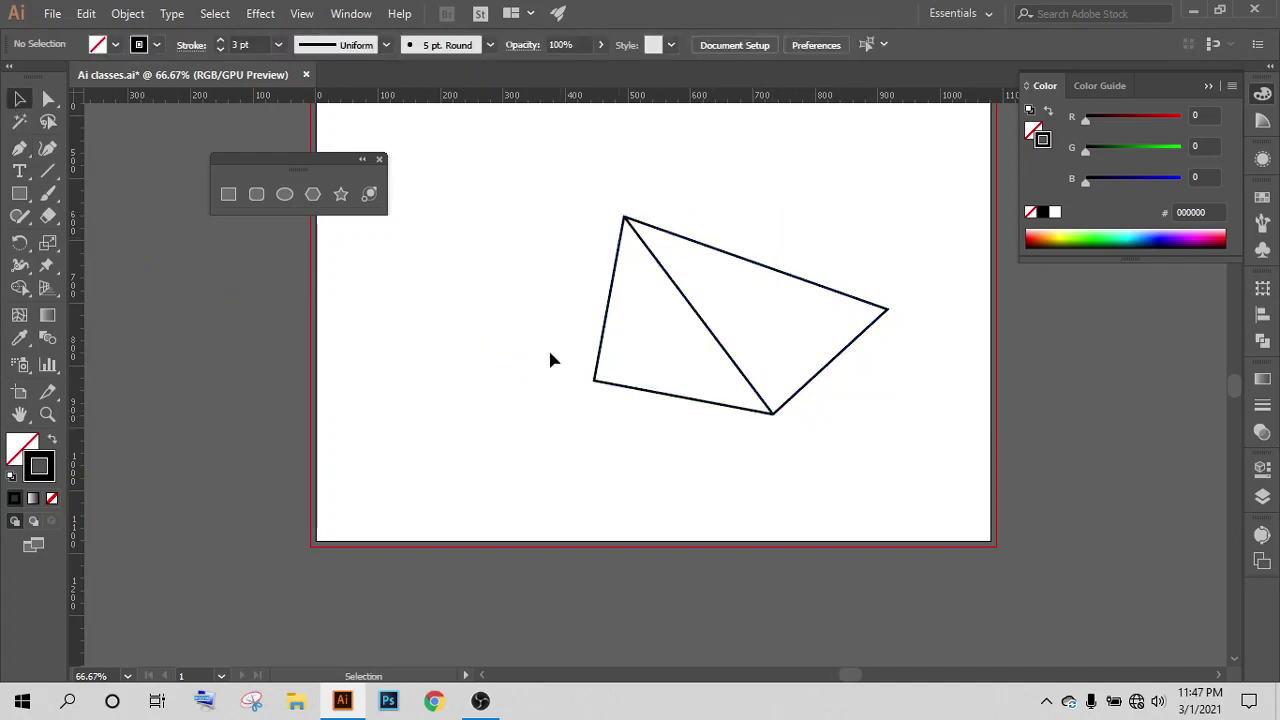
Step: Marquee-select the four-sided outline and its diagonal, then delete them
scroll(699, 335, "up", 2)
scroll(630, 455, "down", 3)
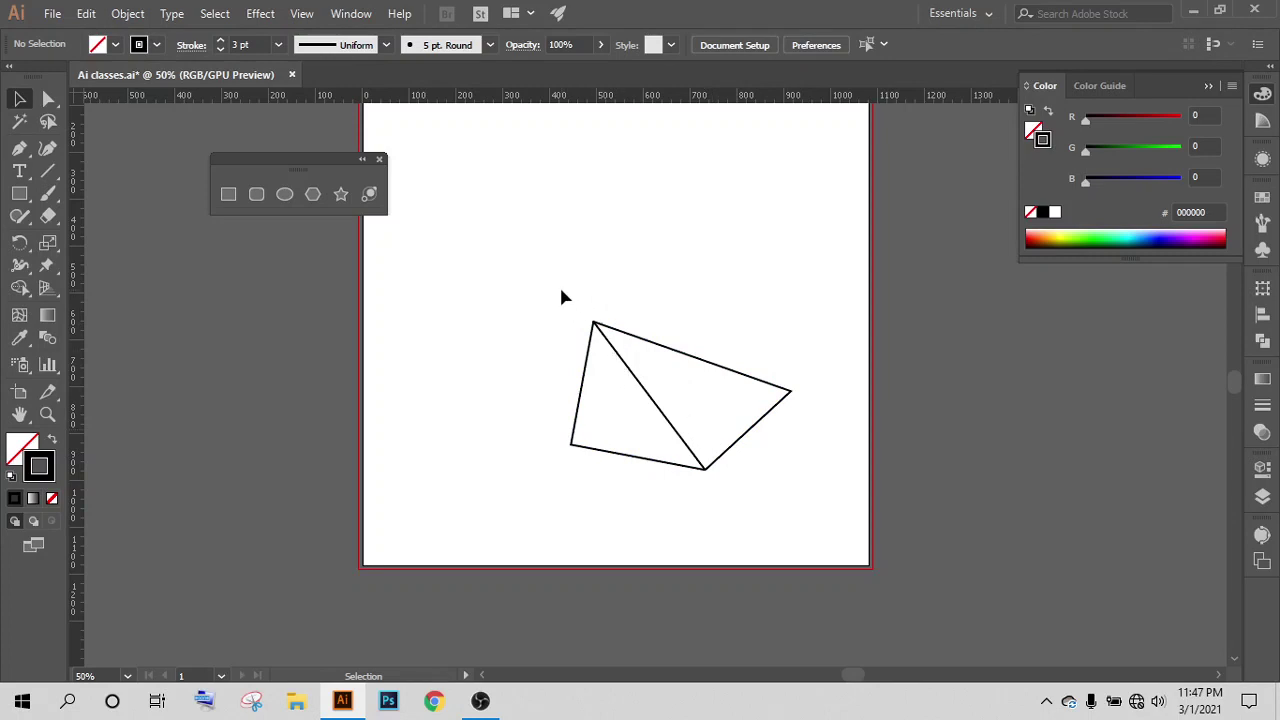
left_click_drag(559, 288, 1006, 597)
key("Delete")
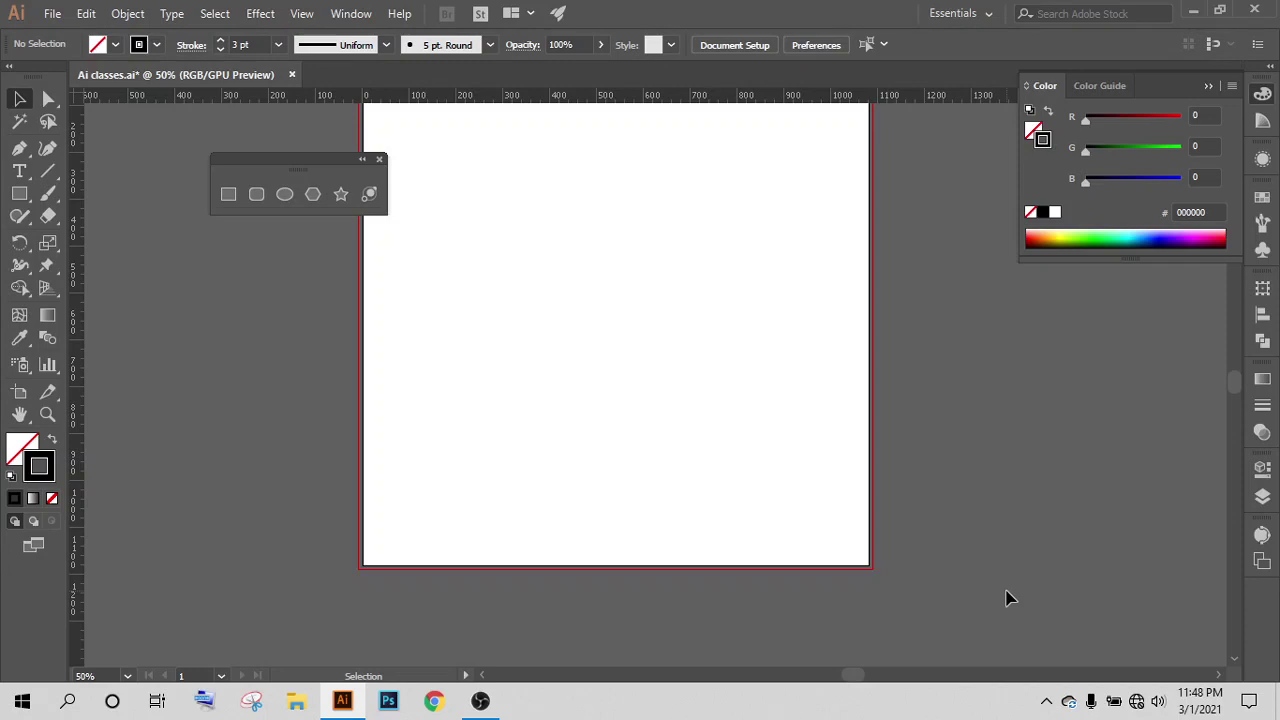
scroll(681, 261, "up", 2)
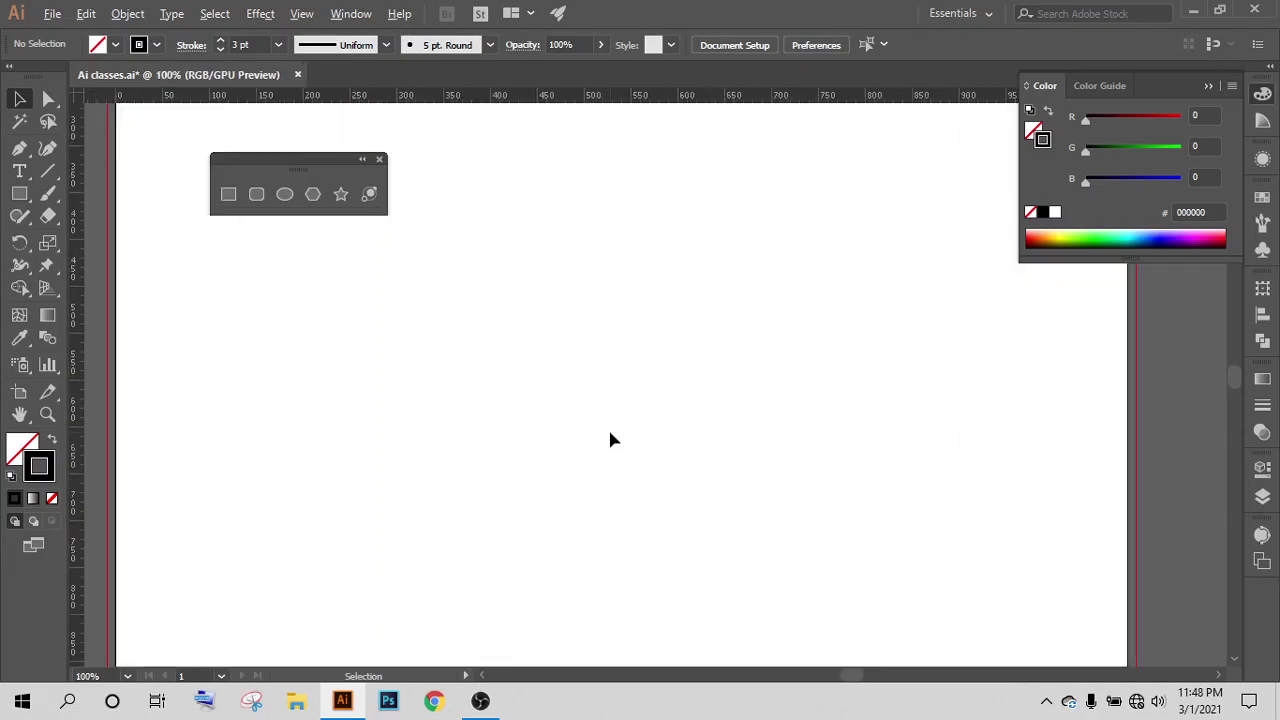
Step: Move the floating shape-tools panel left, next to the artboard
key("ctrl+plus")
left_click_drag(689, 311, 734, 333)
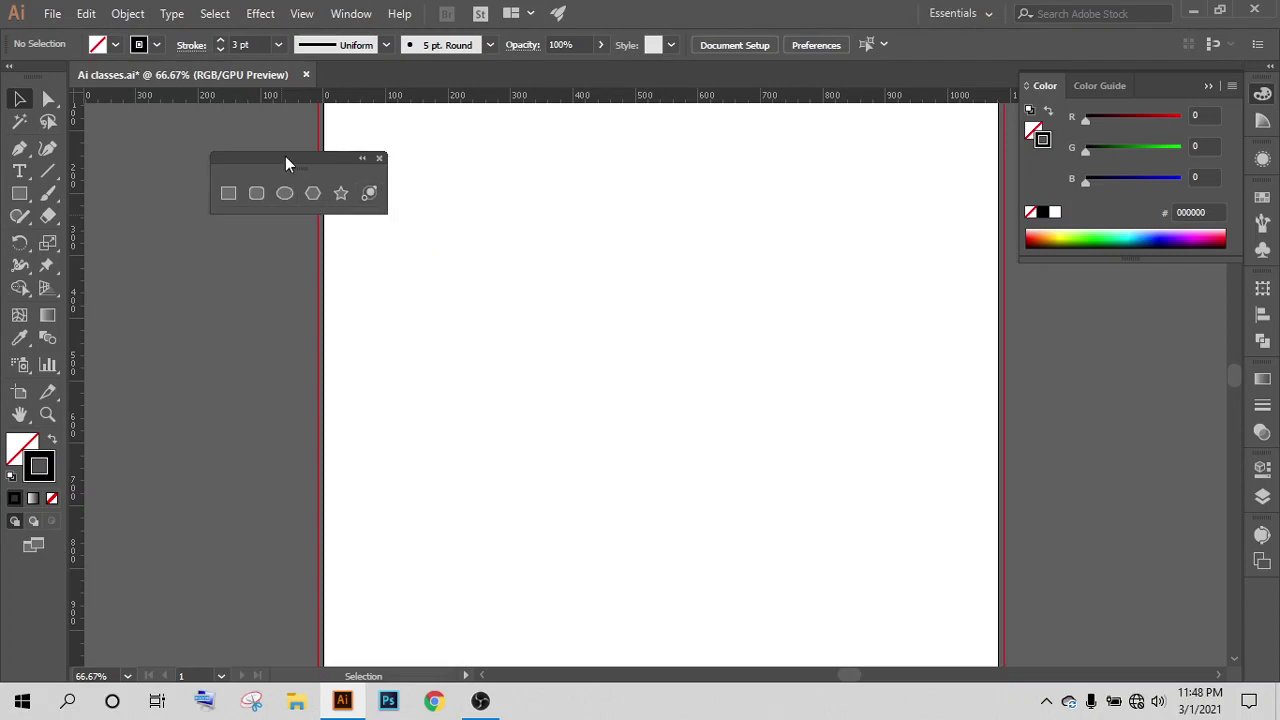
left_click_drag(285, 156, 219, 157)
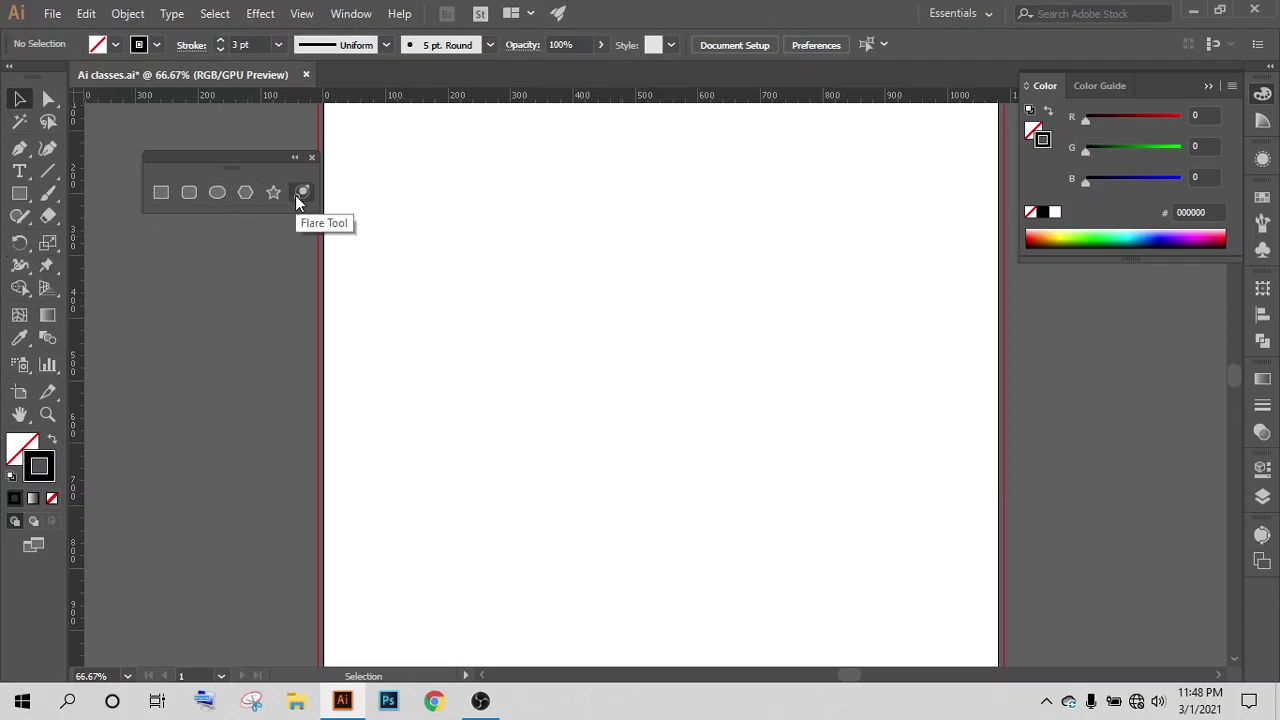
left_click(161, 193)
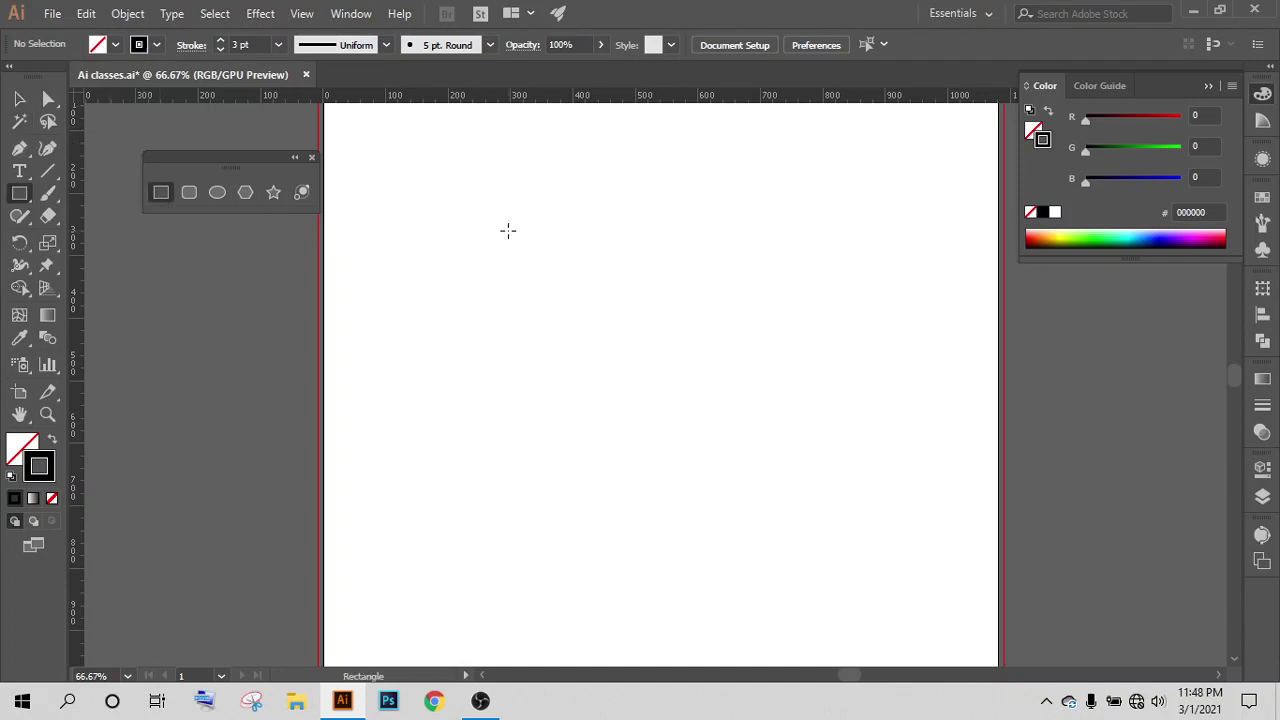
left_click_drag(484, 195, 793, 498)
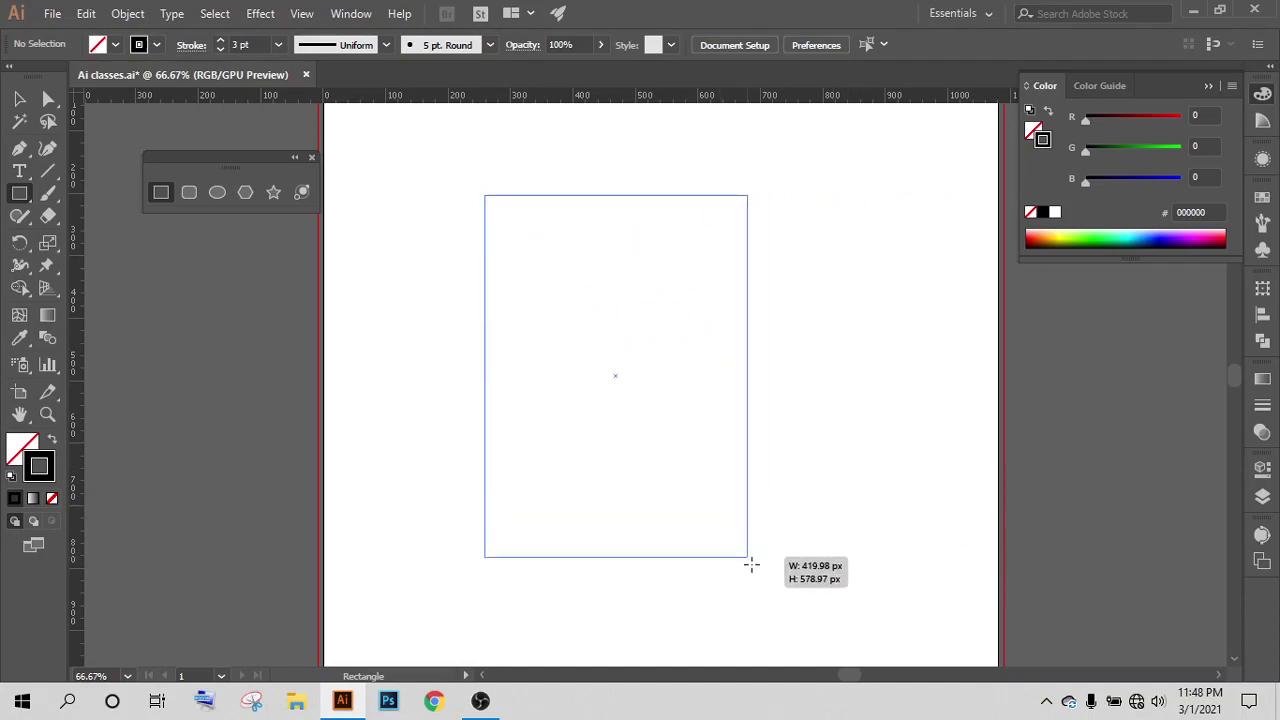
mouse_move(795, 498)
left_mouse_down()
mouse_move(849, 491)
mouse_move(736, 461)
mouse_move(669, 346)
mouse_move(705, 431)
left_mouse_up()
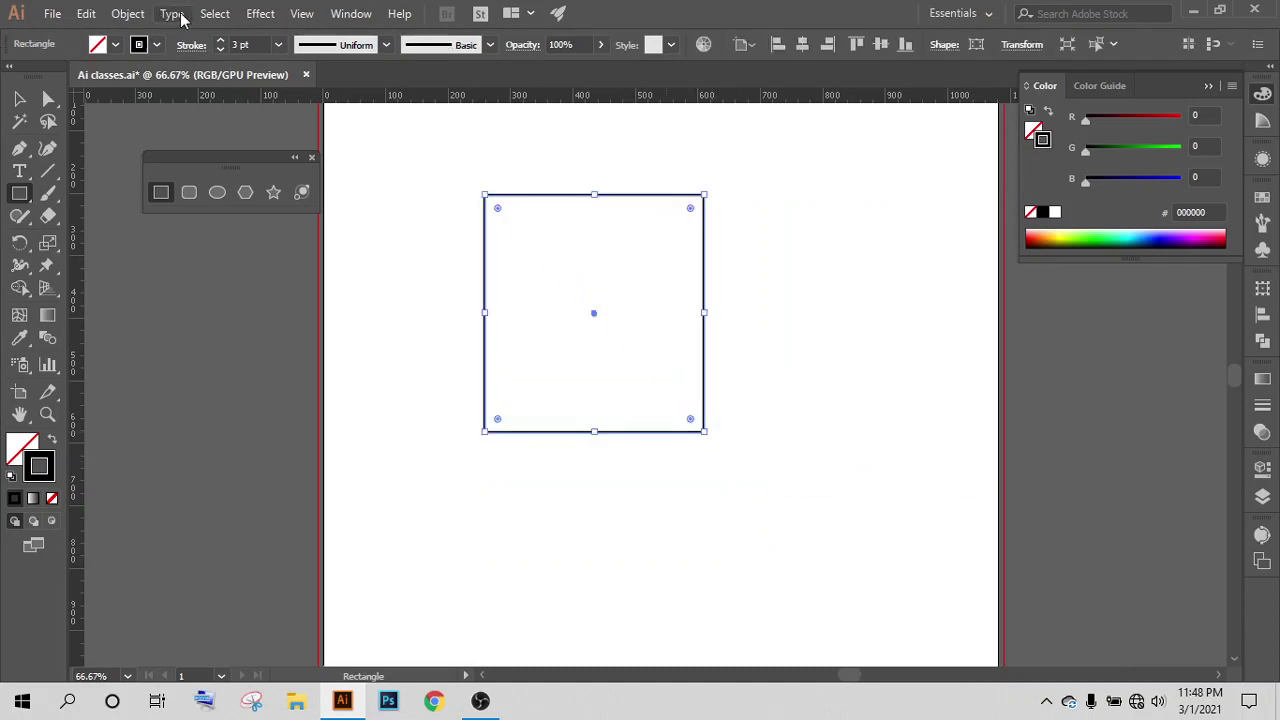
left_click(298, 14)
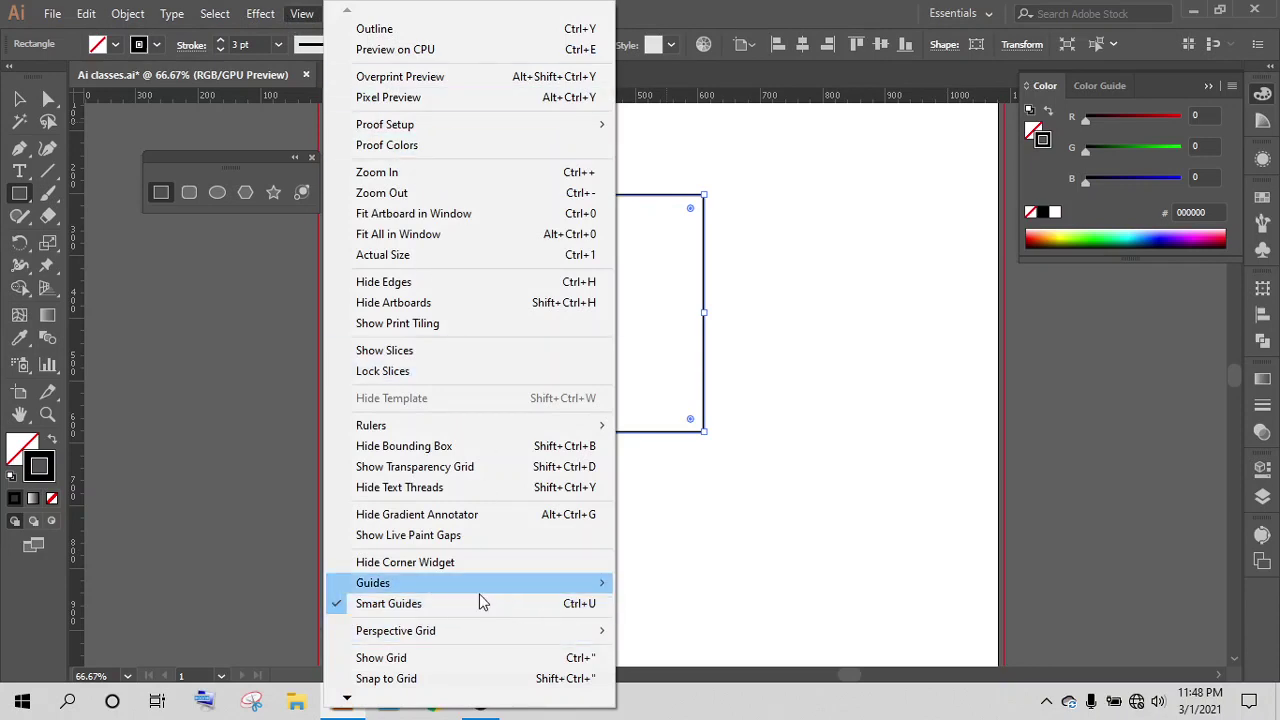
left_click(773, 368)
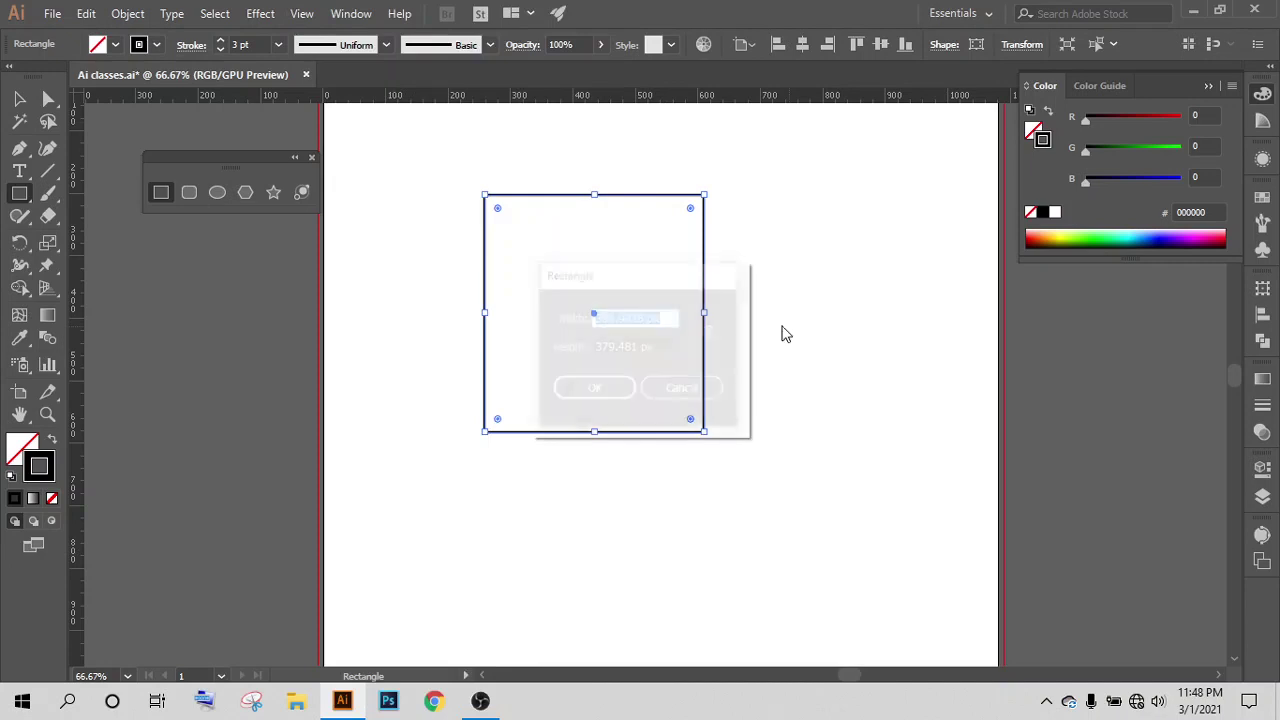
left_click(685, 391)
mouse_move(769, 232)
left_mouse_down()
mouse_move(916, 397)
mouse_move(916, 381)
left_mouse_up()
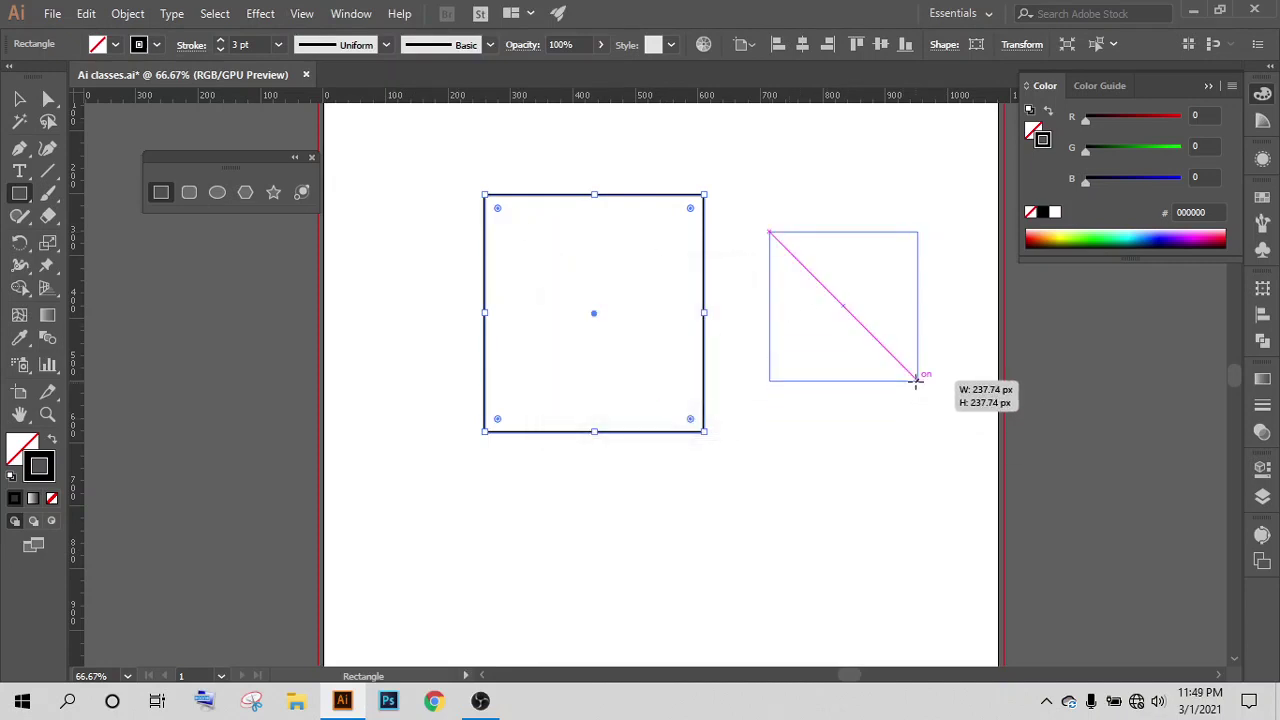
left_click_drag(916, 381, 918, 379)
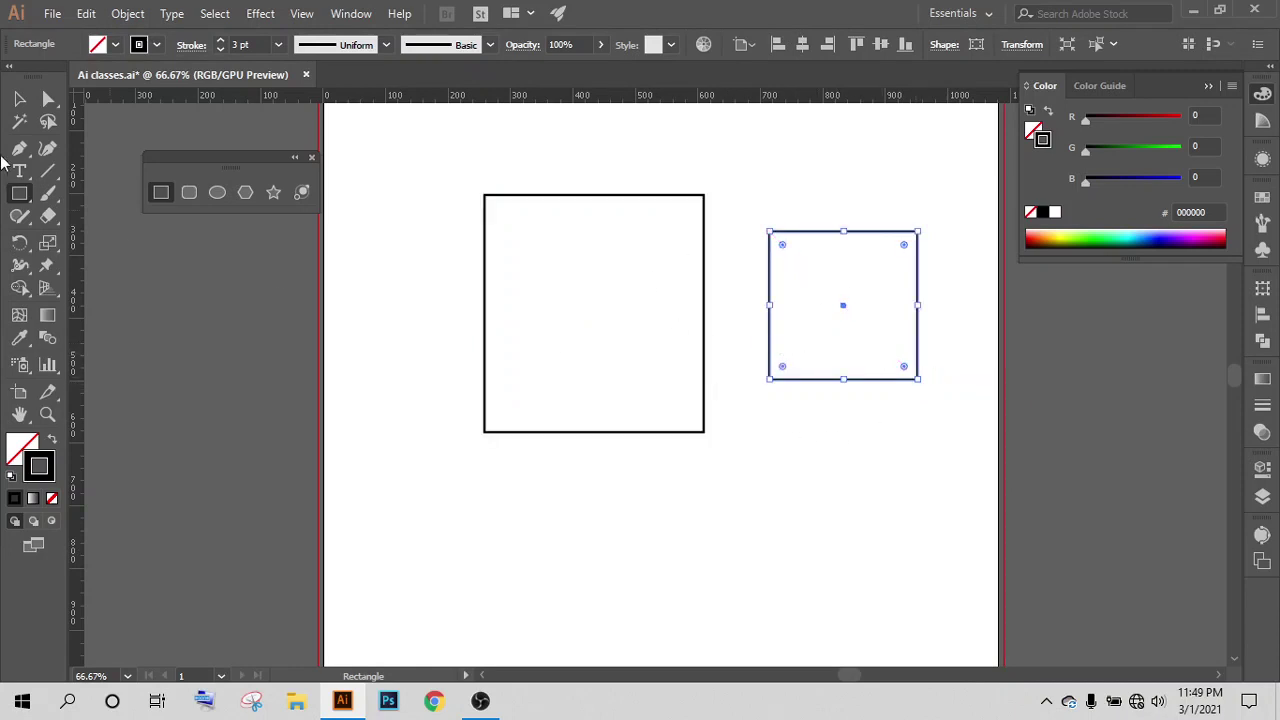
left_click(19, 98)
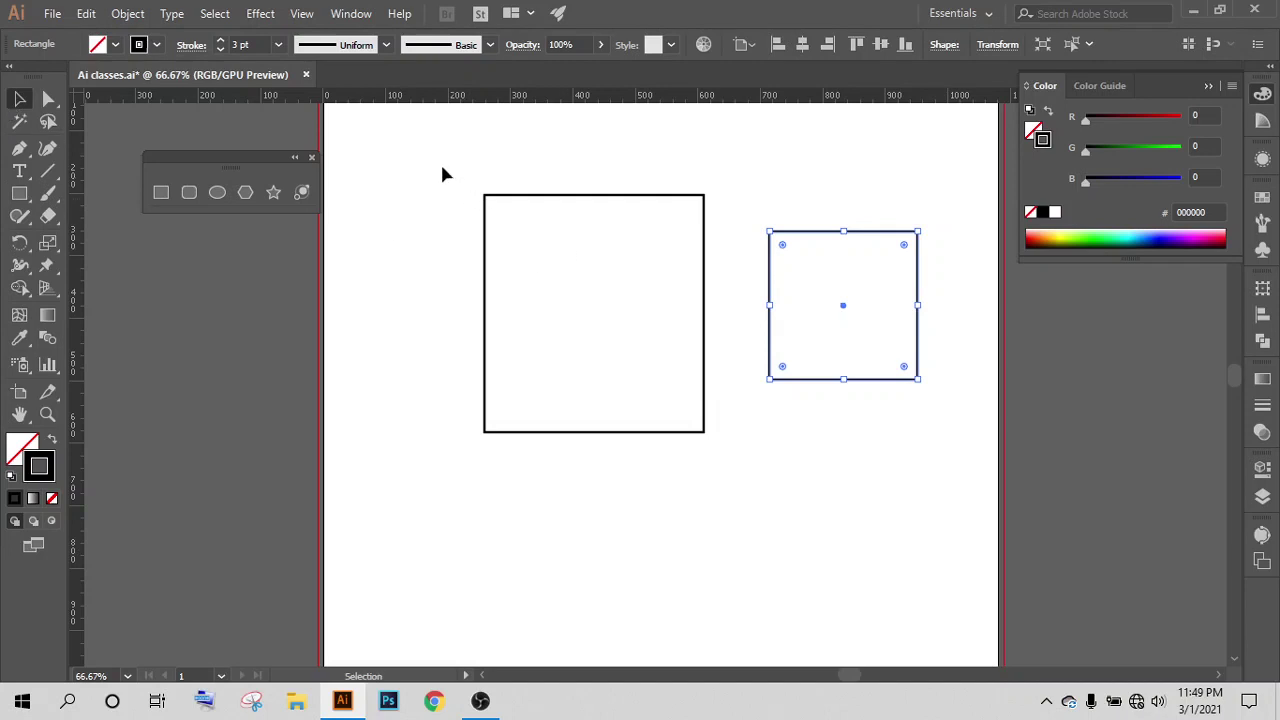
left_click_drag(439, 163, 872, 447)
Step: Clear the test rectangles and draw a 3 pt-stroked square outward from its centre
key("Delete")
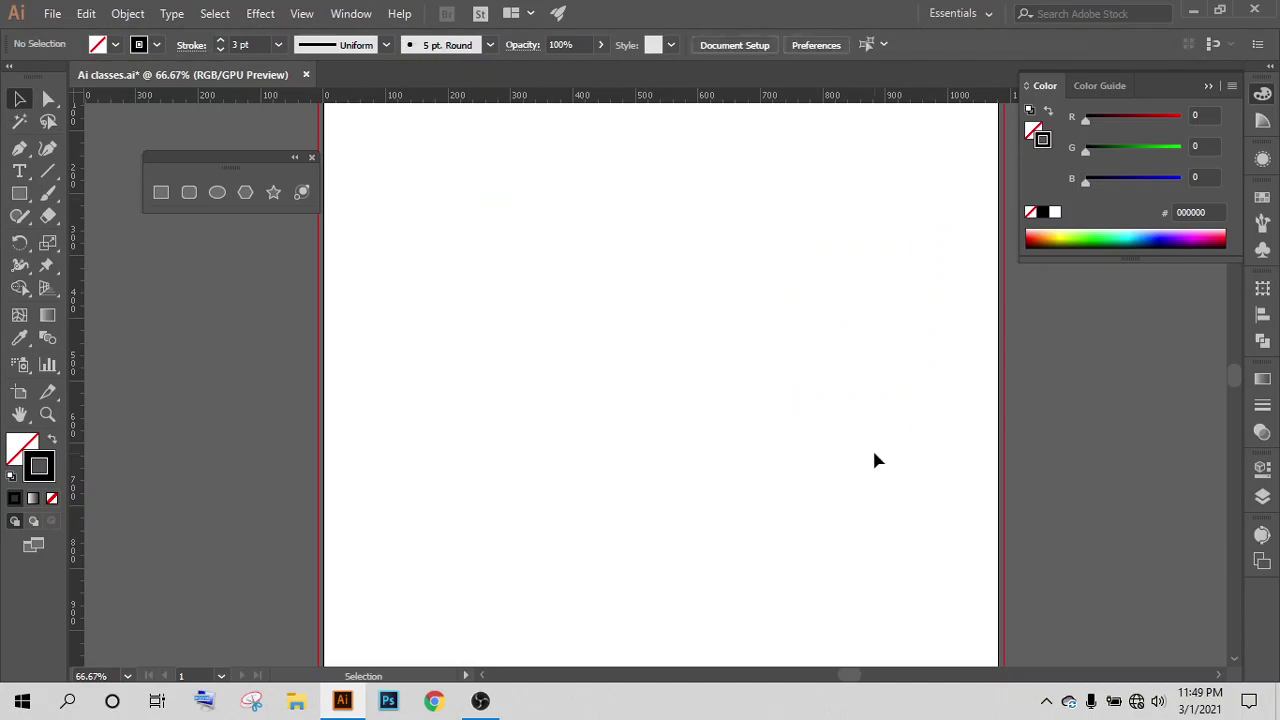
left_click(161, 191)
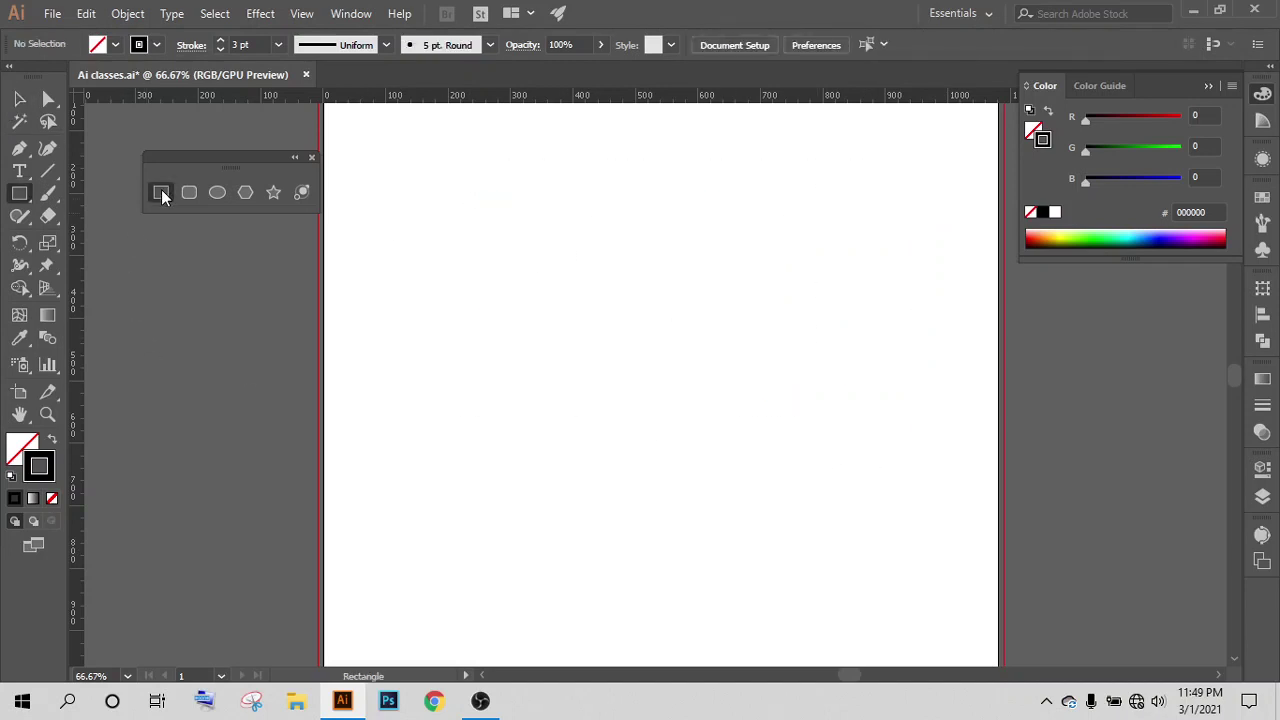
left_click_drag(465, 190, 722, 413)
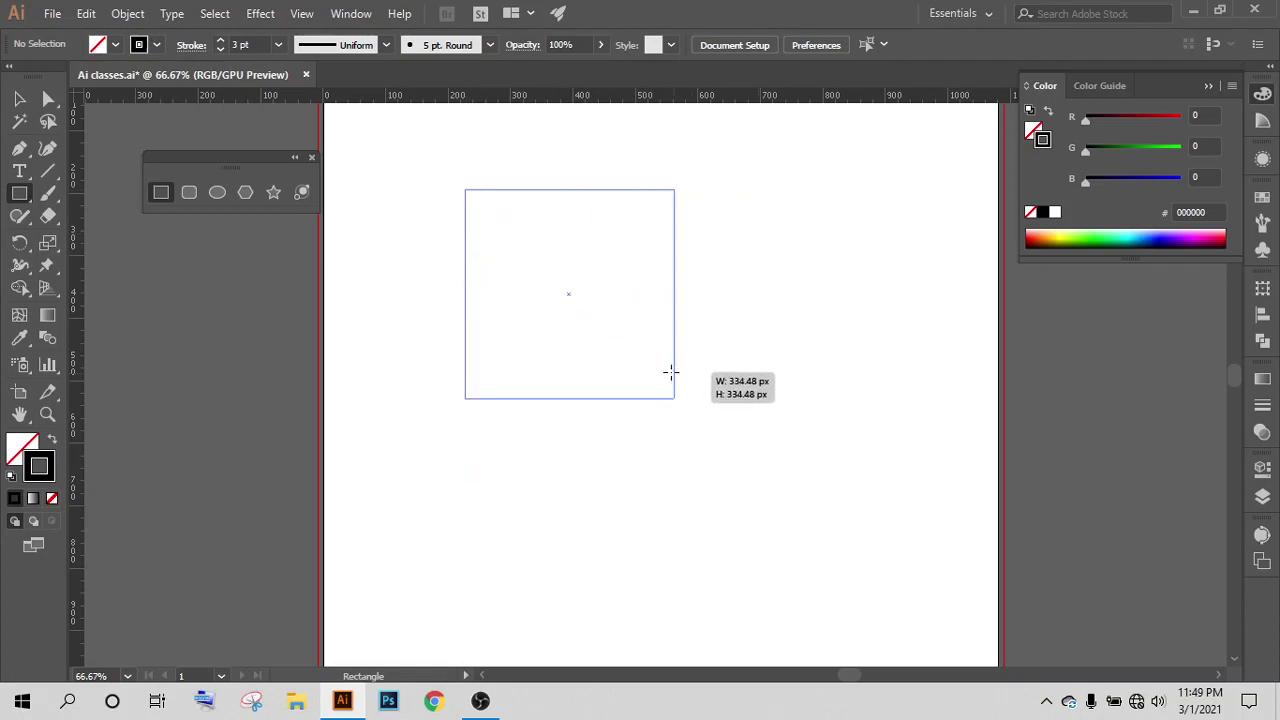
left_click_drag(722, 413, 730, 425)
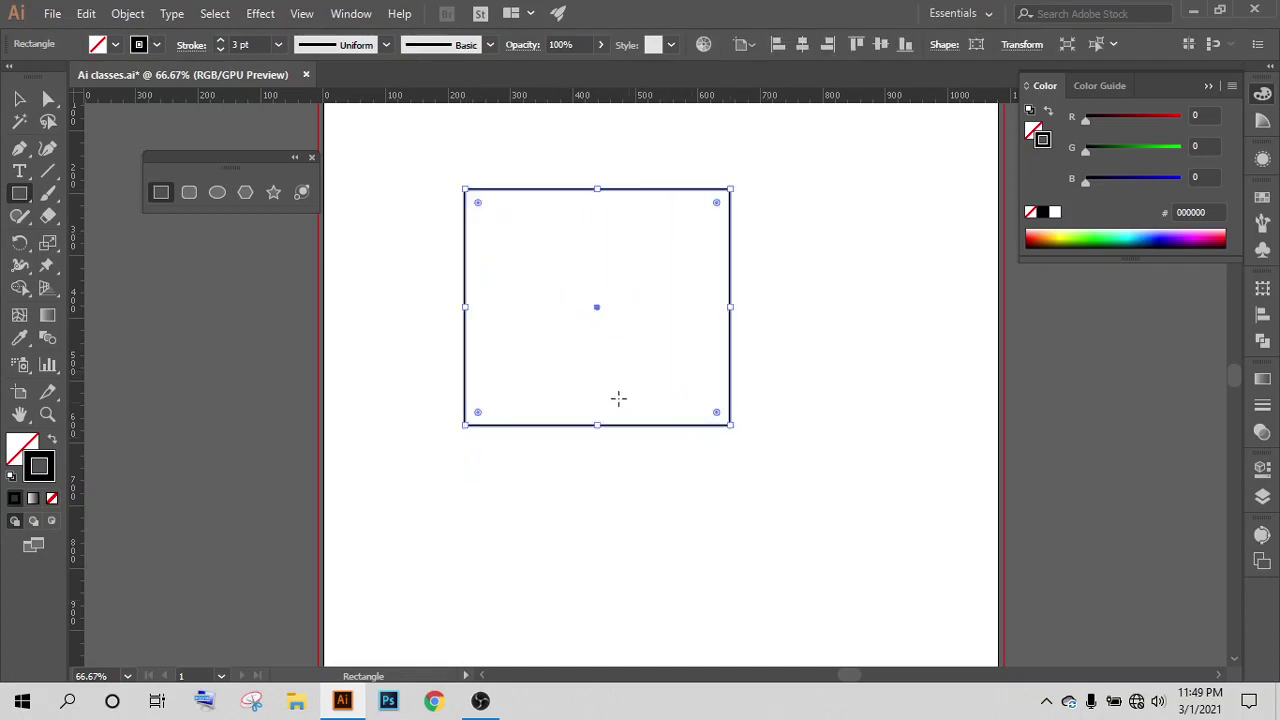
key("Delete")
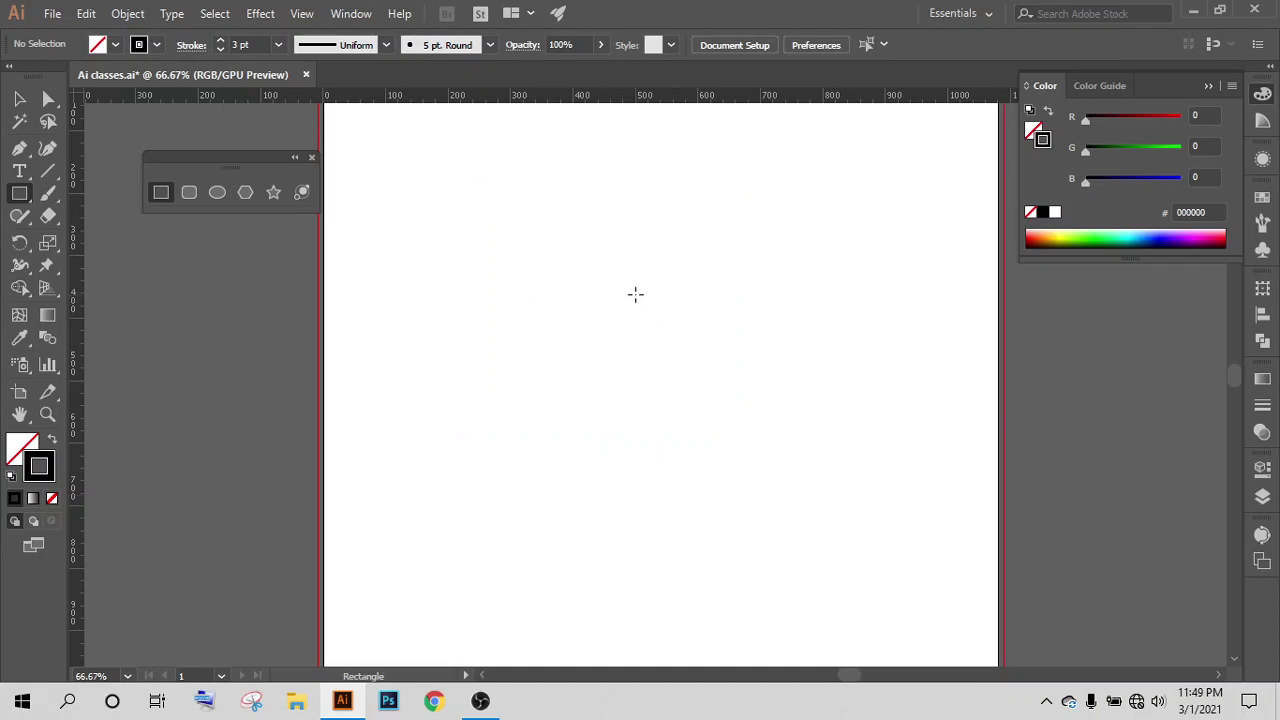
mouse_move(635, 294)
left_mouse_down()
mouse_move(854, 491)
mouse_move(691, 294)
mouse_move(746, 373)
left_mouse_up()
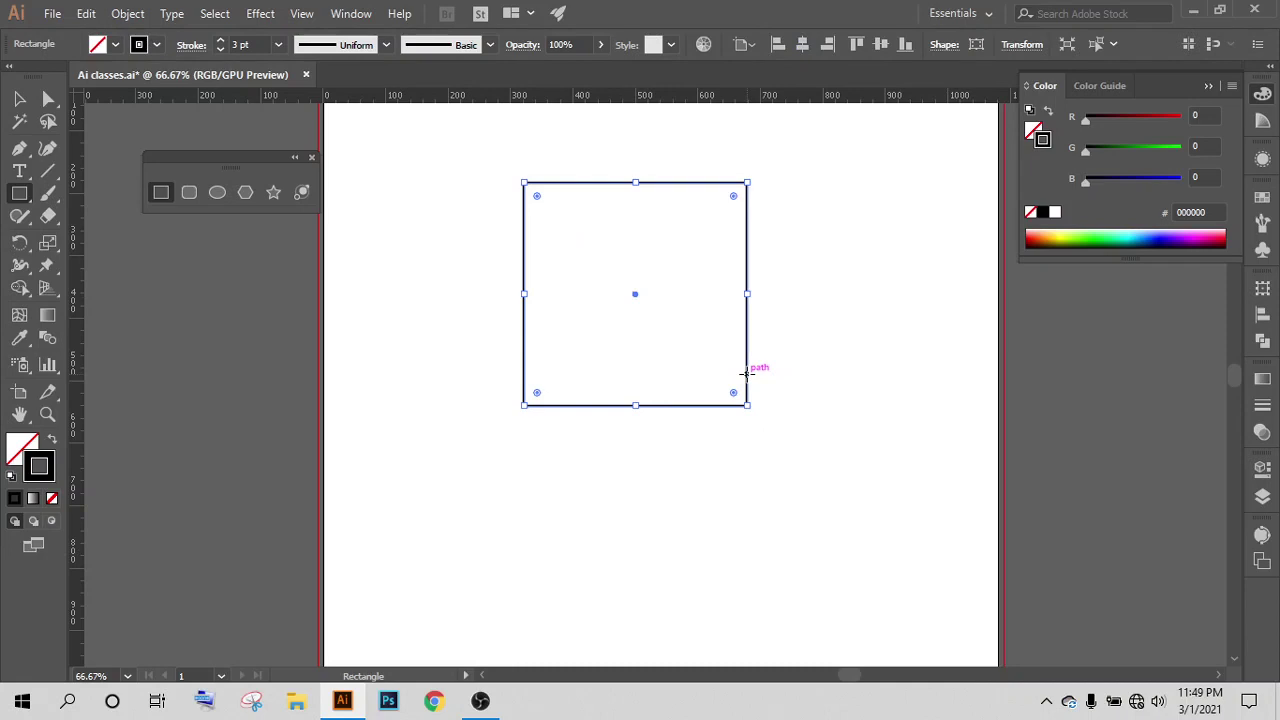
left_click(19, 98)
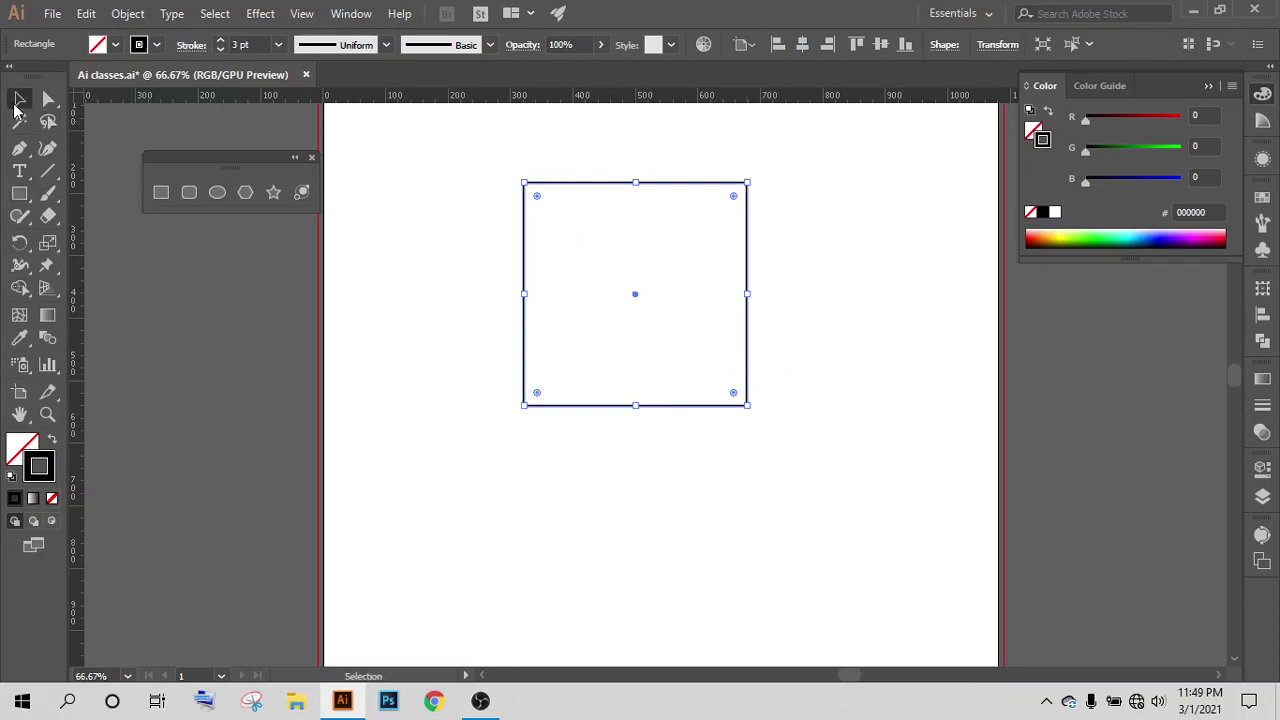
Step: Draw a rounded square below the first, then round the top square's corners with its widget
left_click(187, 194)
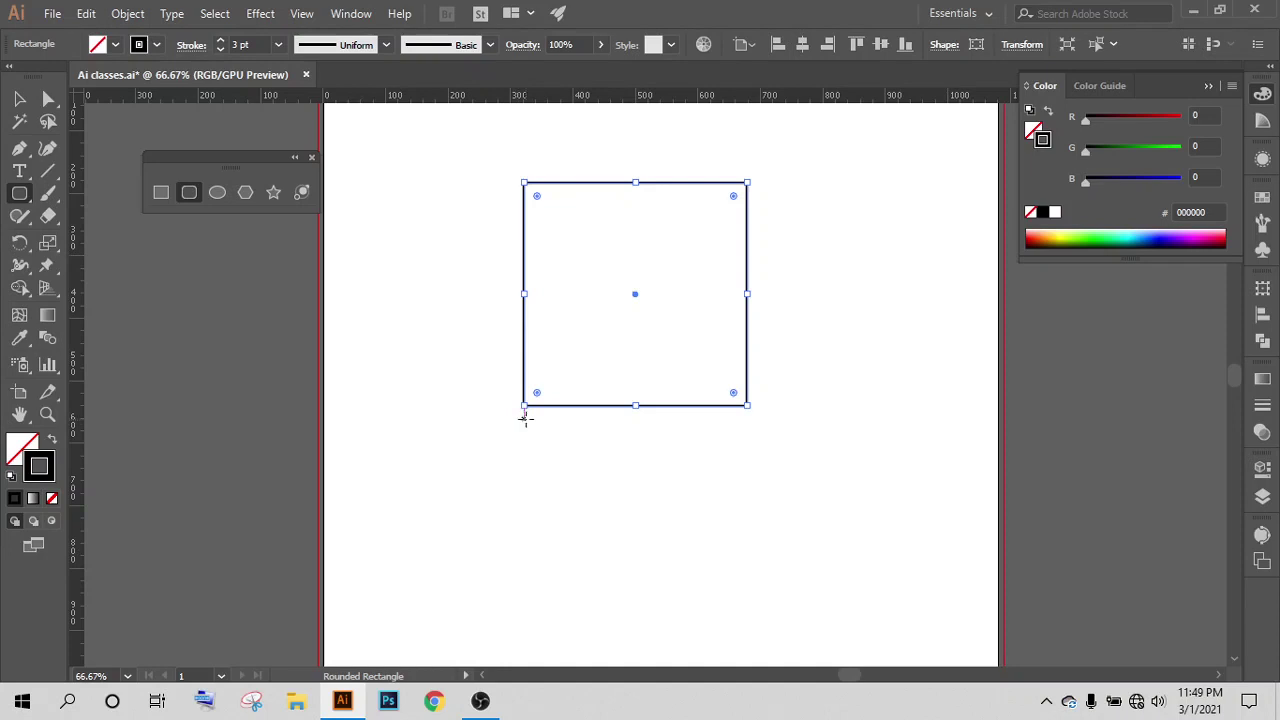
mouse_move(524, 425)
left_mouse_down()
mouse_move(625, 543)
mouse_move(749, 643)
left_mouse_up()
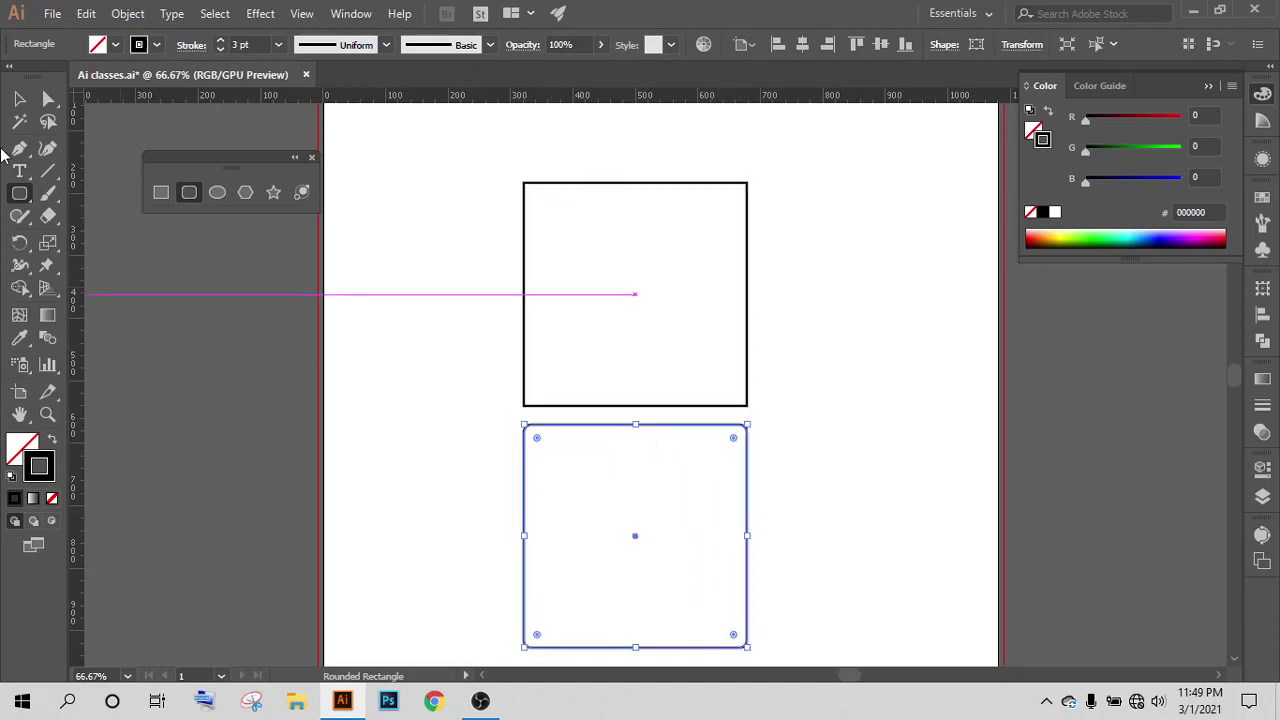
left_click(19, 100)
left_click(907, 387)
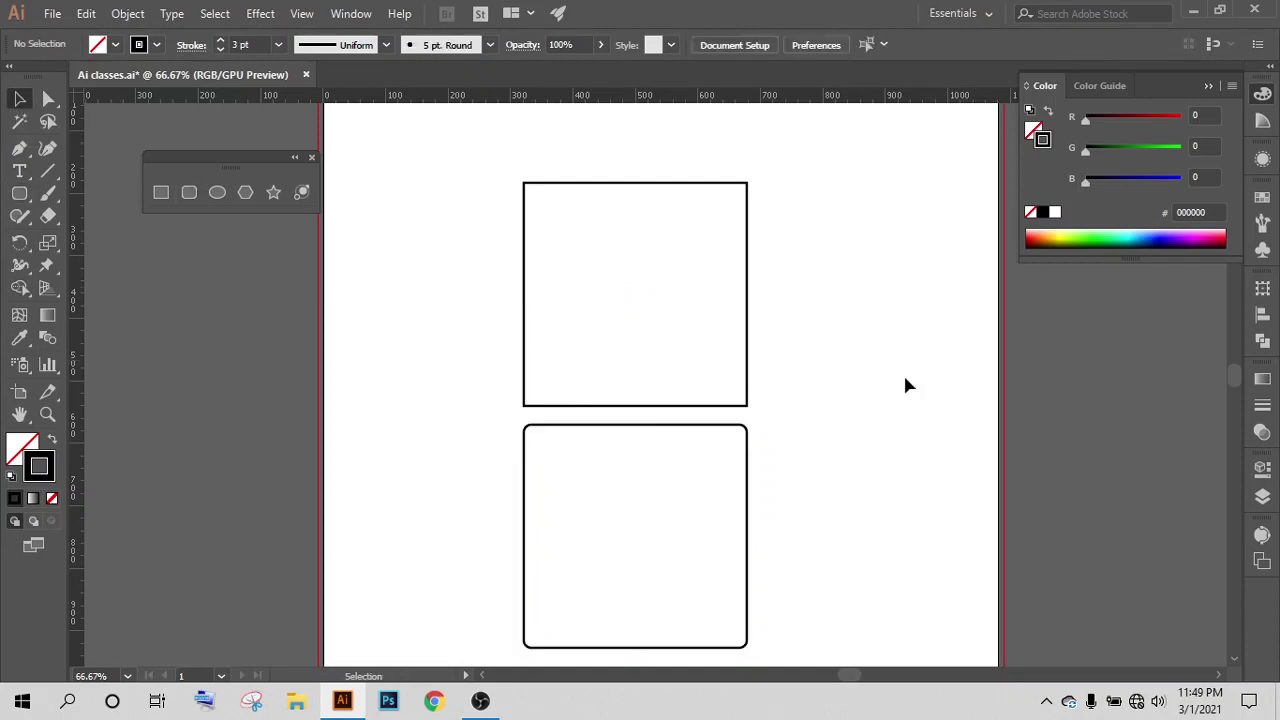
left_click(745, 336)
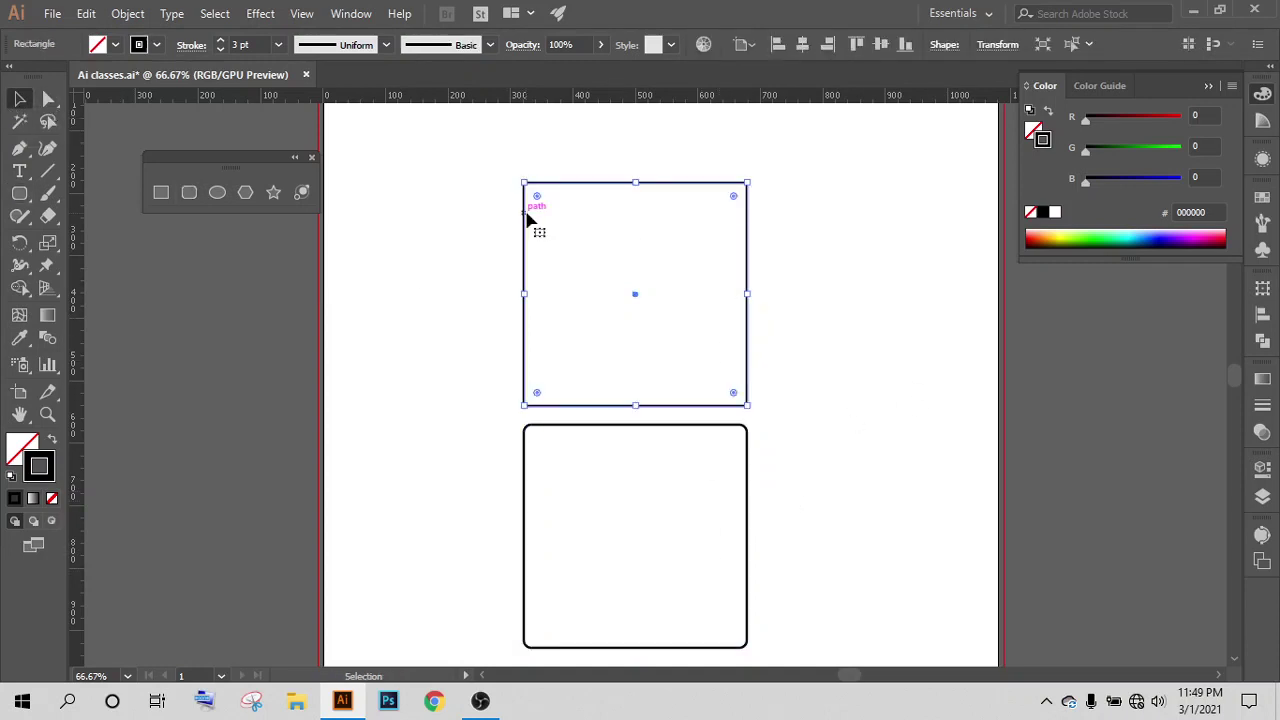
mouse_move(538, 198)
left_mouse_down()
mouse_move(573, 242)
mouse_move(536, 200)
left_mouse_up()
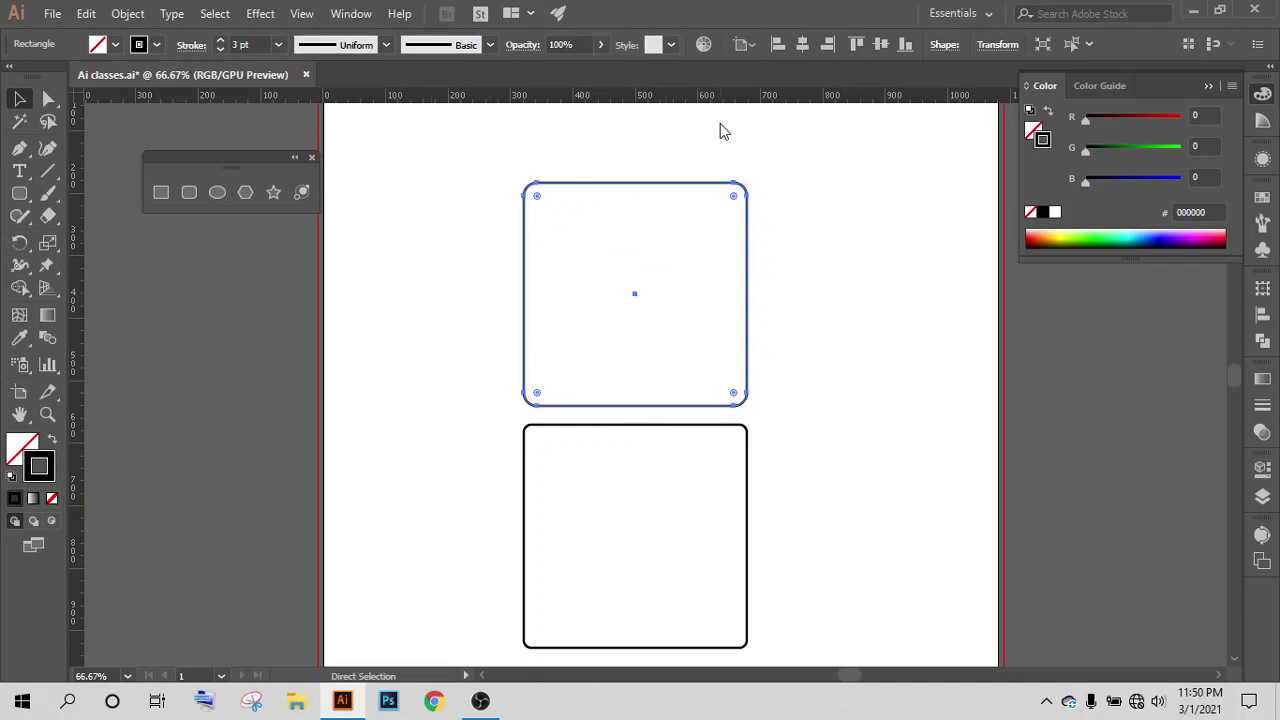
Step: Raise the top square's corner radius to 33 px in the control bar
key("ctrl+z")
key("a")
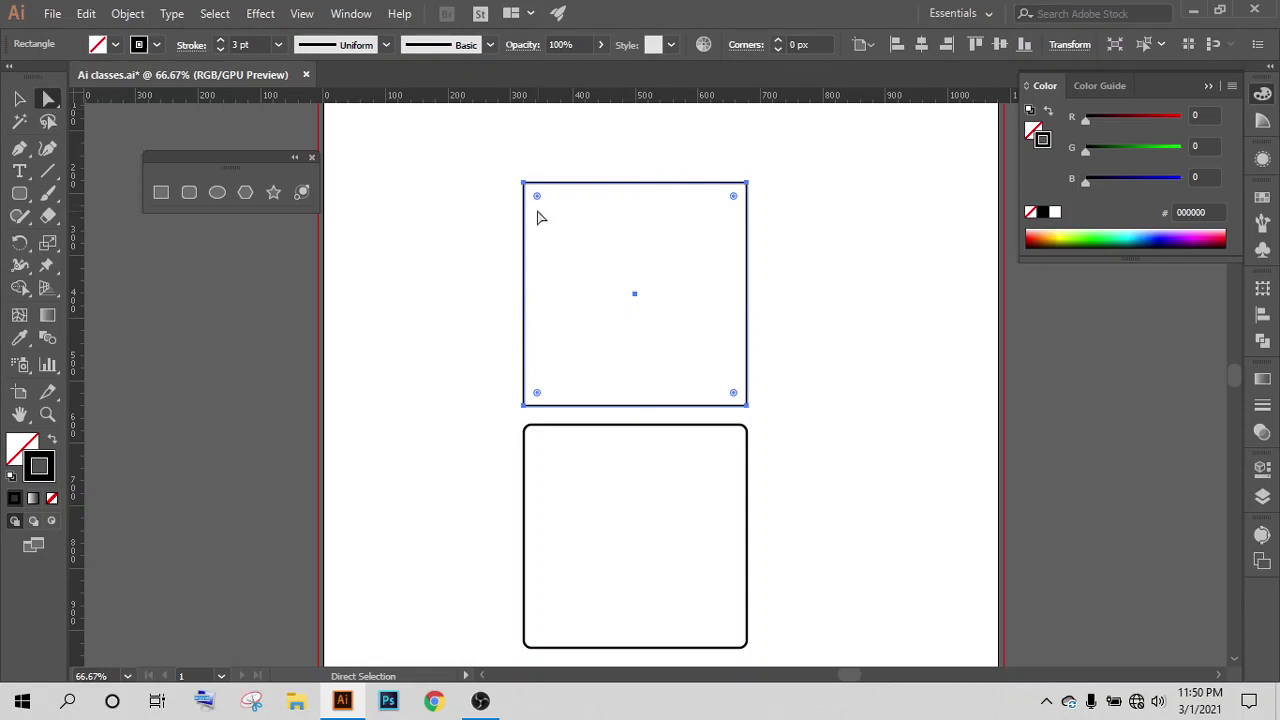
left_click(805, 45)
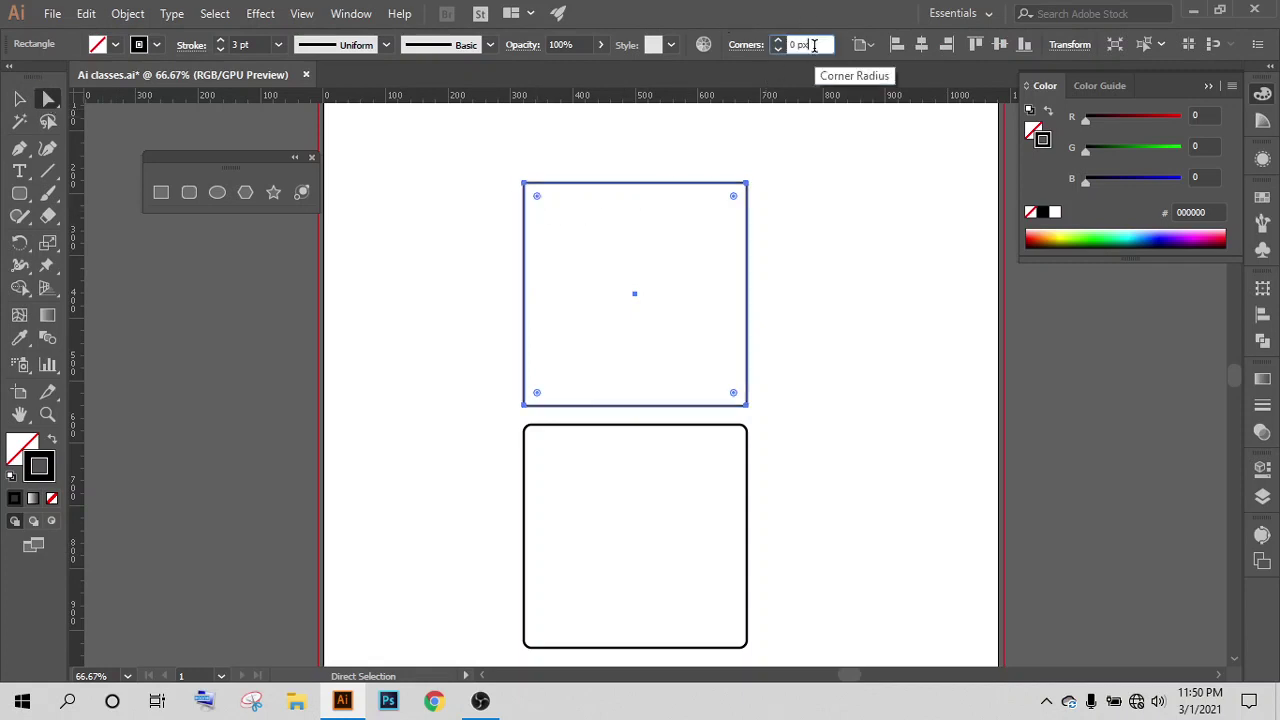
key("Up")
key("Up")
key("Up")
key("Up")
key("Up")
key("Up")
key("Up")
key("Up")
key("Up")
key("Up")
key("Up")
key("Up")
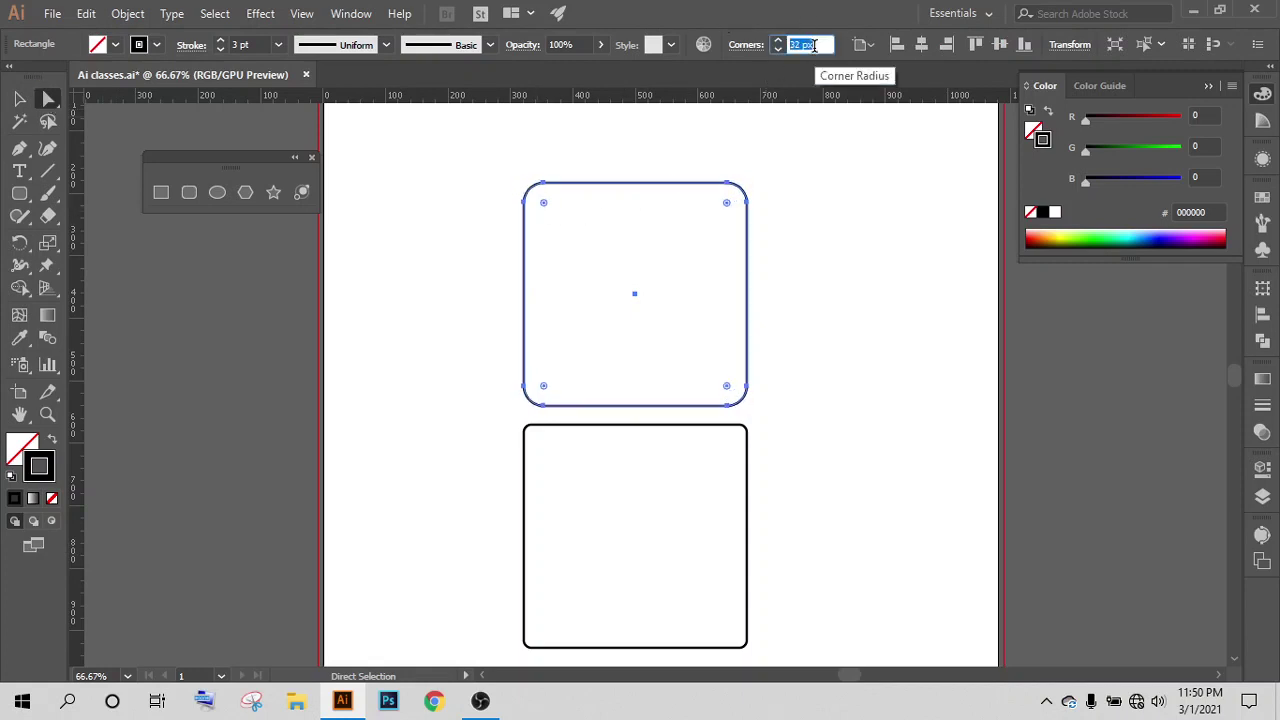
key("Up")
key("Up")
key("Up")
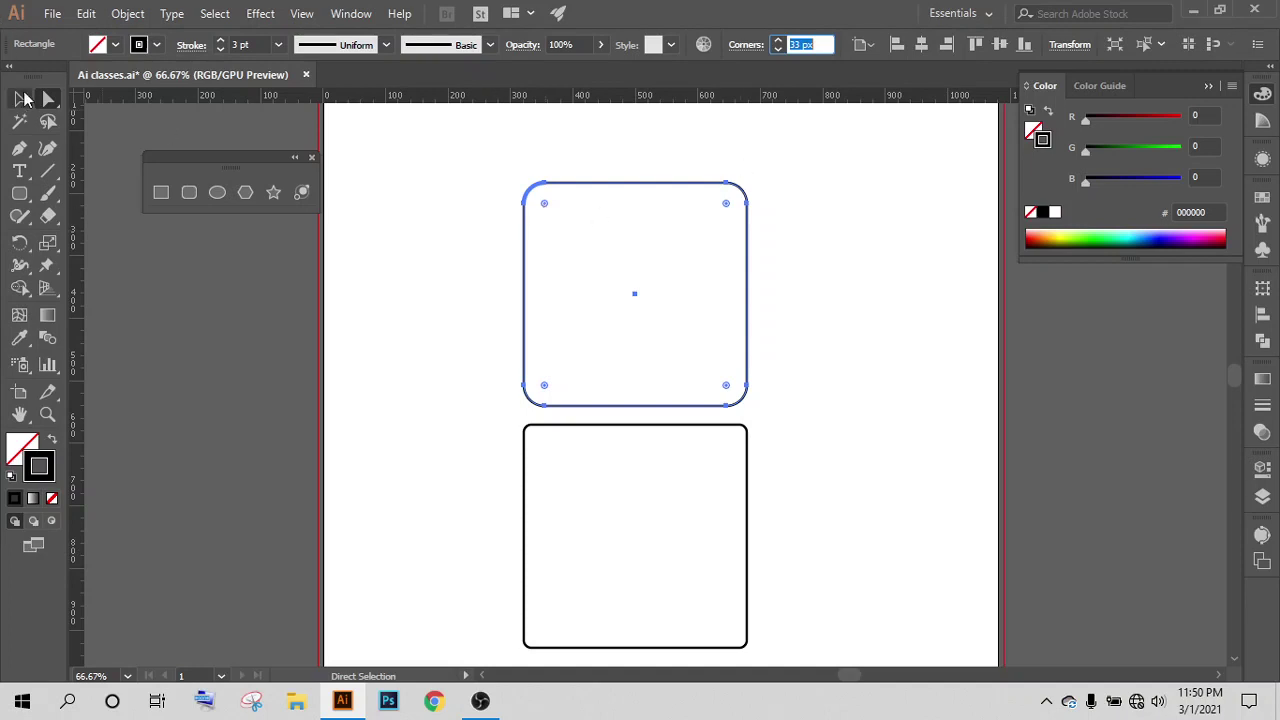
Step: Revert the top square to sharp corners, zoom out, and select both rectangles
left_click(24, 97)
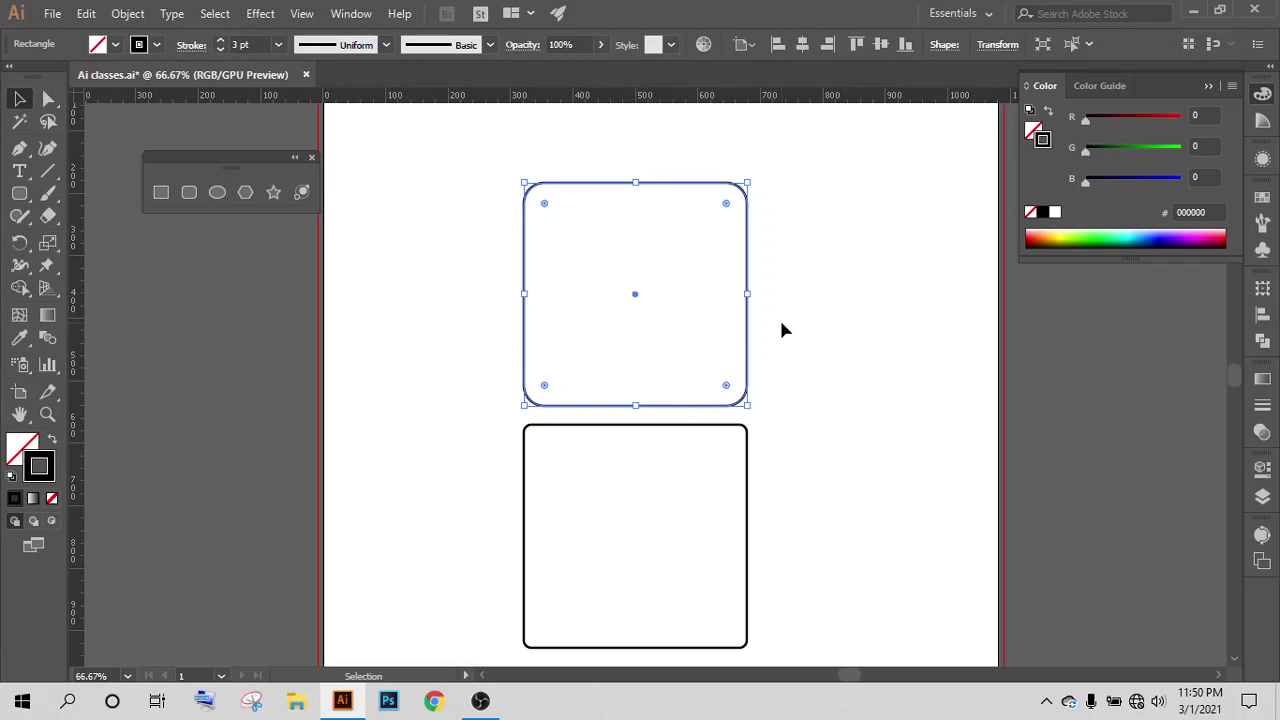
key("Delete")
key("ctrl+z")
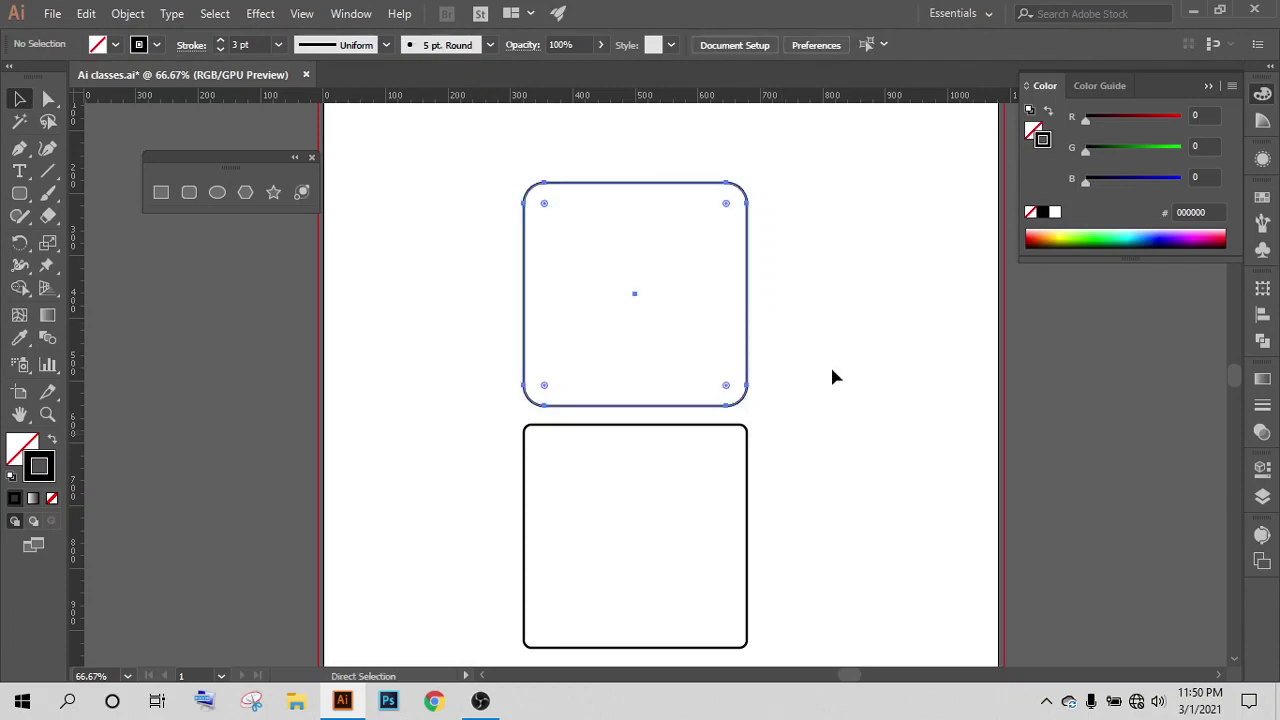
key("ctrl+z")
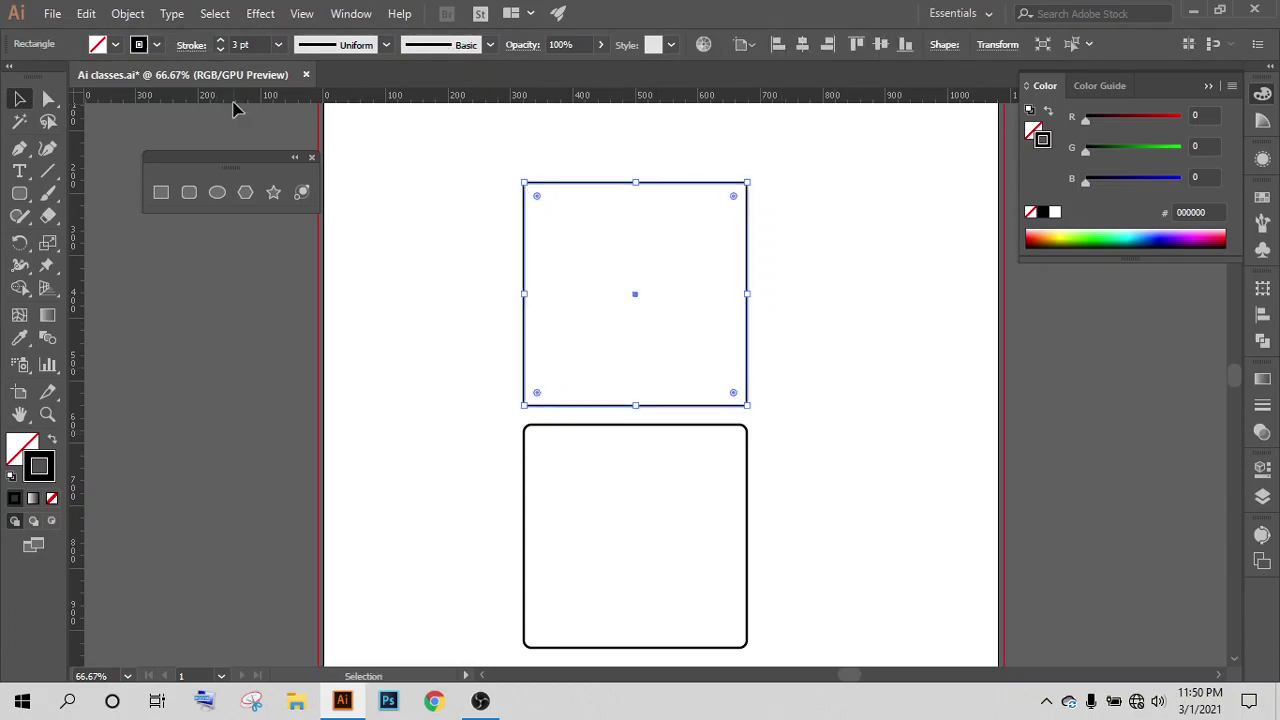
key("ctrl+minus")
key("ctrl+minus")
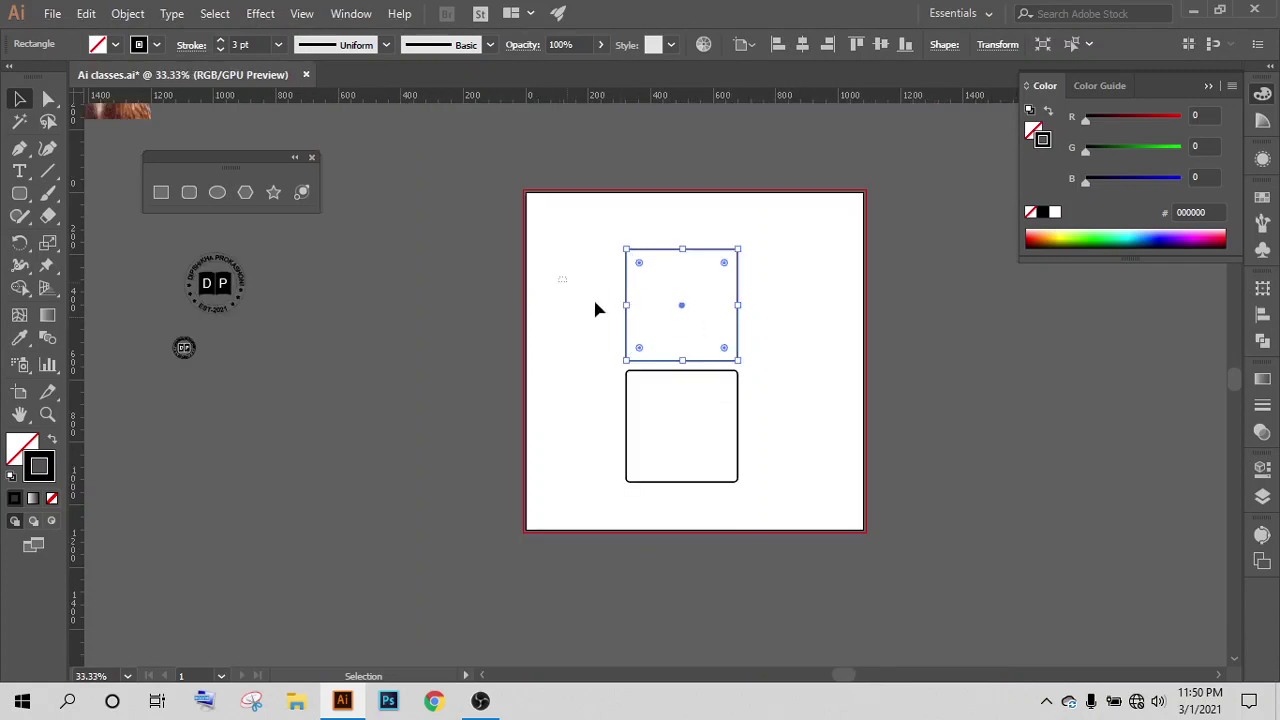
key("ctrl+a")
Step: Move both rectangles off the artboard onto the pasteboard at its left
left_click(685, 284)
left_click_drag(592, 233, 781, 505)
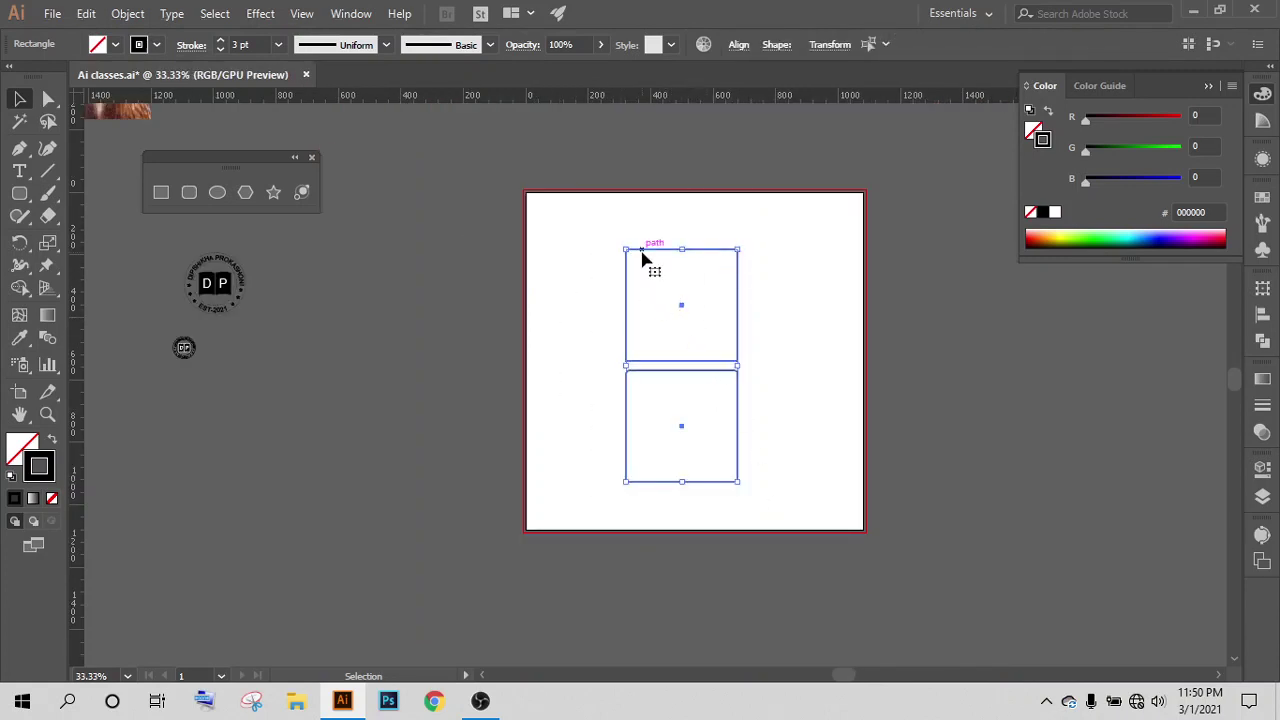
left_click_drag(640, 252, 432, 245)
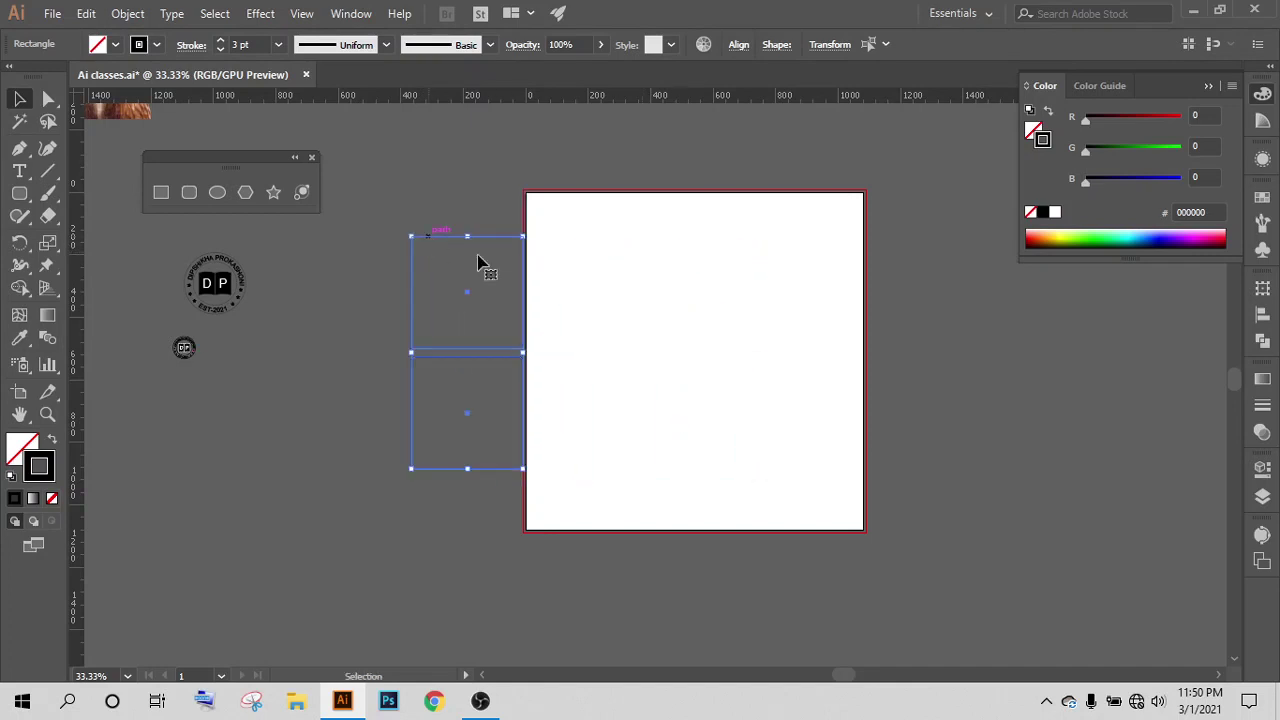
left_click(920, 314)
scroll(626, 312, "up", 1, "alt")
scroll(626, 334, "right", 1)
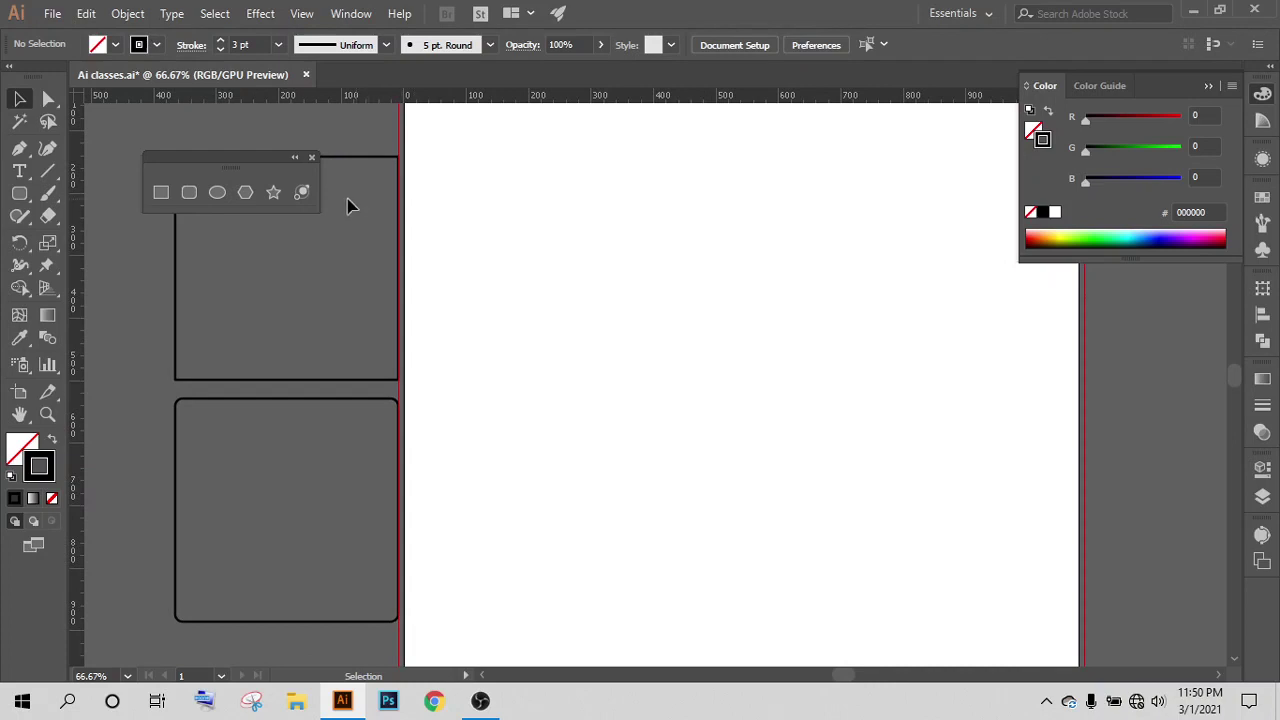
Step: Draw a large ellipse across the artboard
left_click(216, 193)
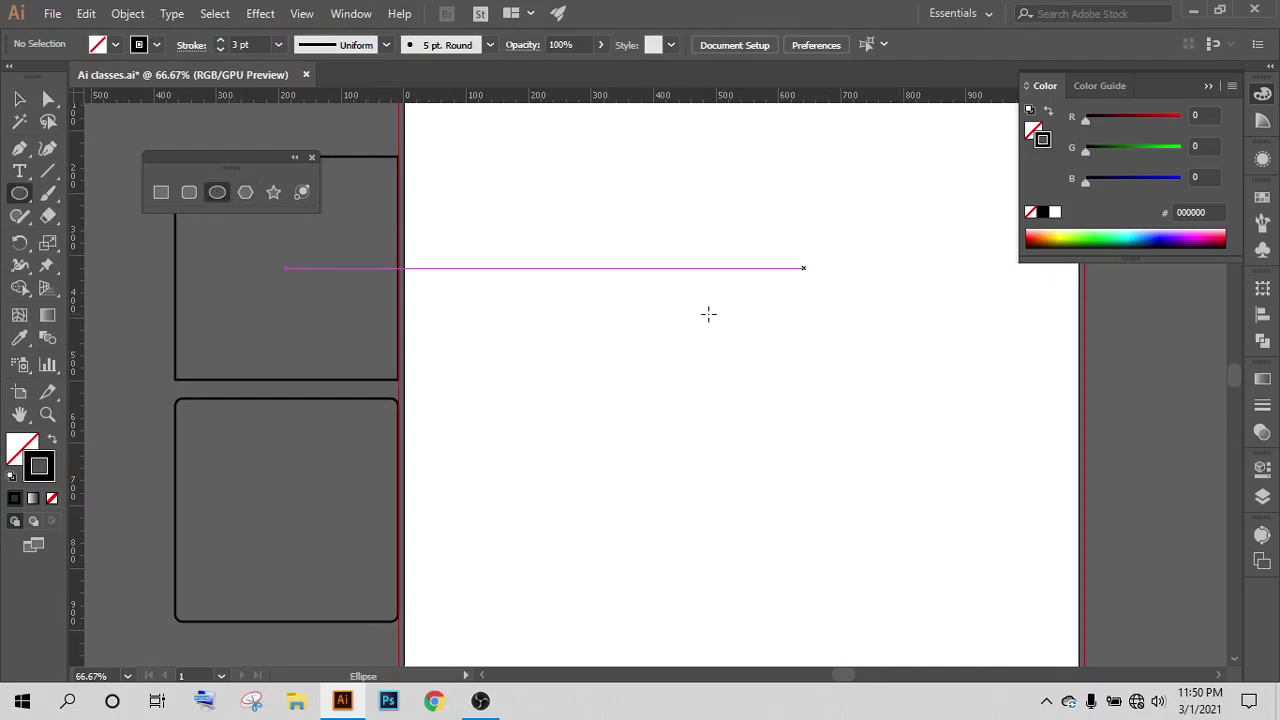
mouse_move(596, 252)
left_mouse_down()
mouse_move(740, 460)
mouse_move(994, 485)
left_mouse_up()
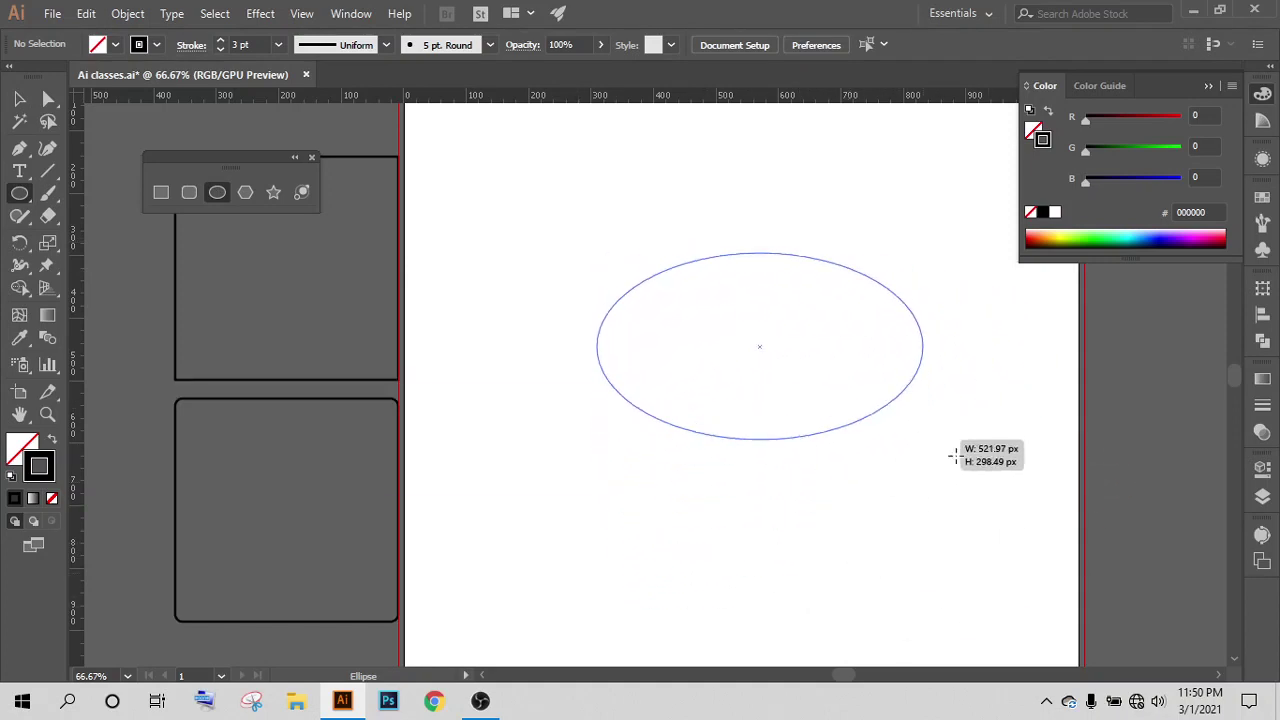
mouse_move(994, 485)
left_mouse_down()
mouse_move(833, 548)
mouse_move(831, 566)
mouse_move(786, 531)
mouse_move(930, 546)
mouse_move(1014, 489)
mouse_move(1010, 510)
left_mouse_up()
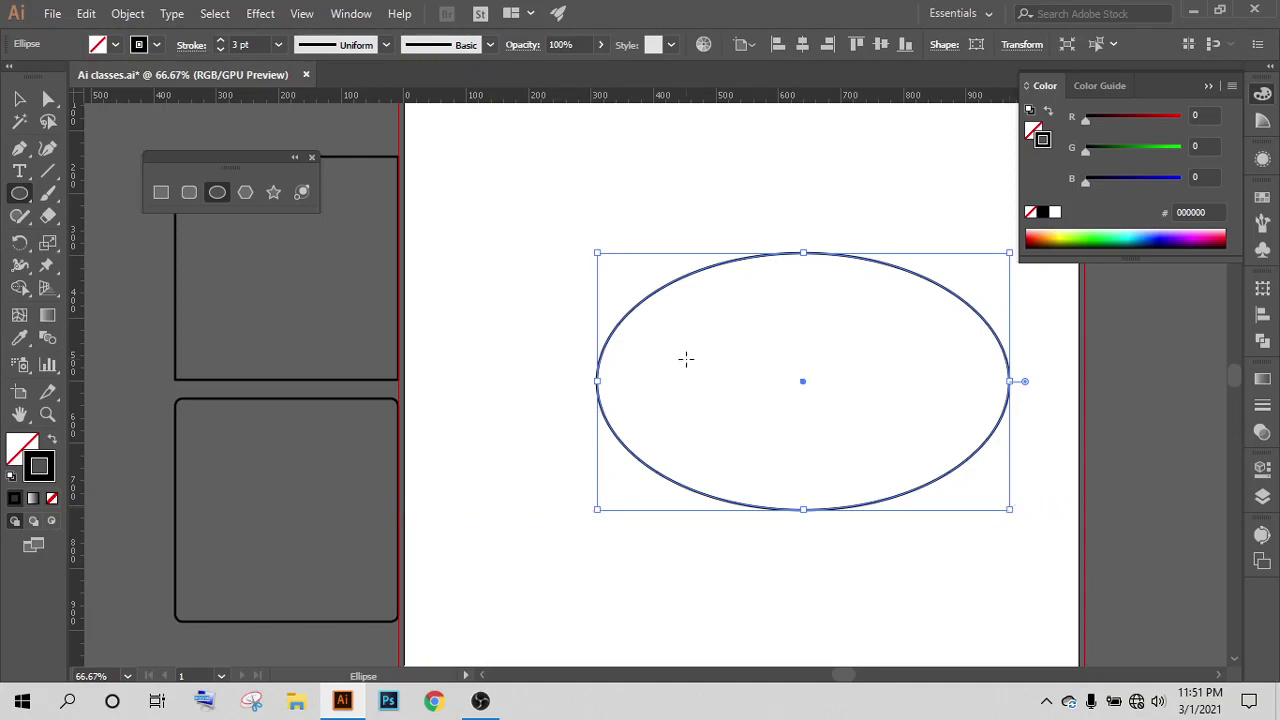
Step: Shrink the ellipse and place it inside the lower rounded rectangle
left_click(19, 98)
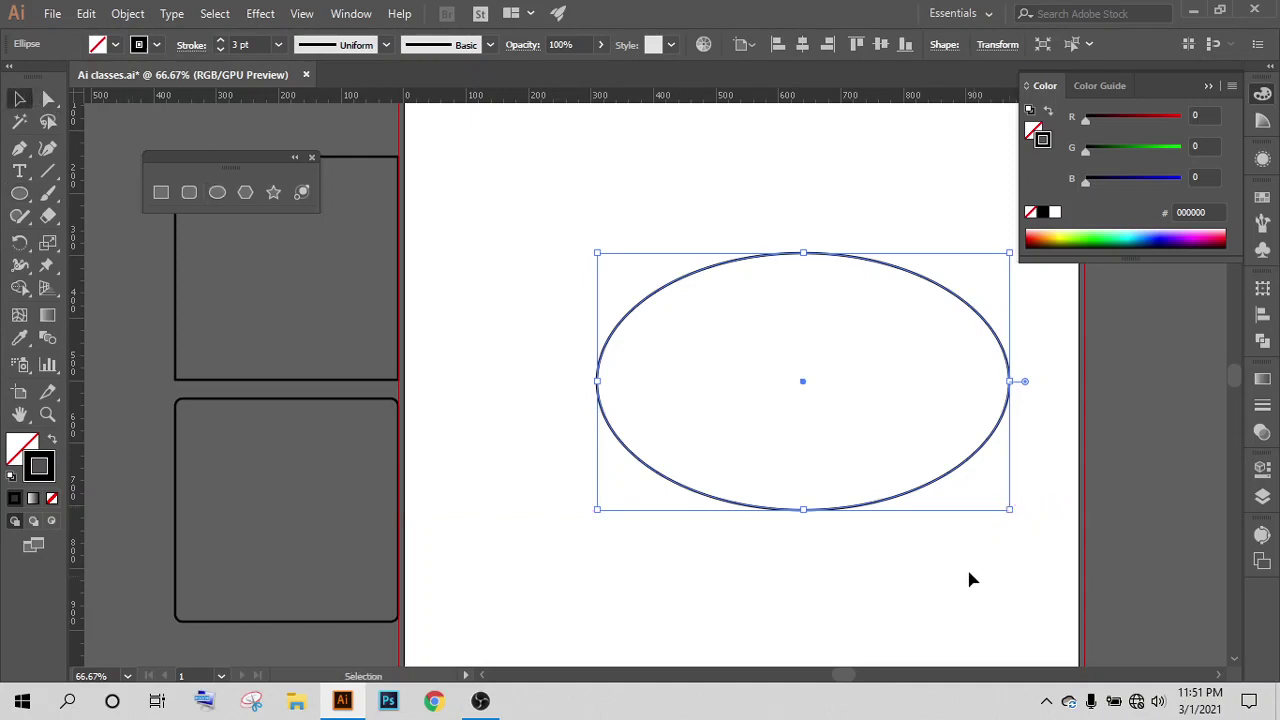
left_click_drag(1010, 510, 783, 368)
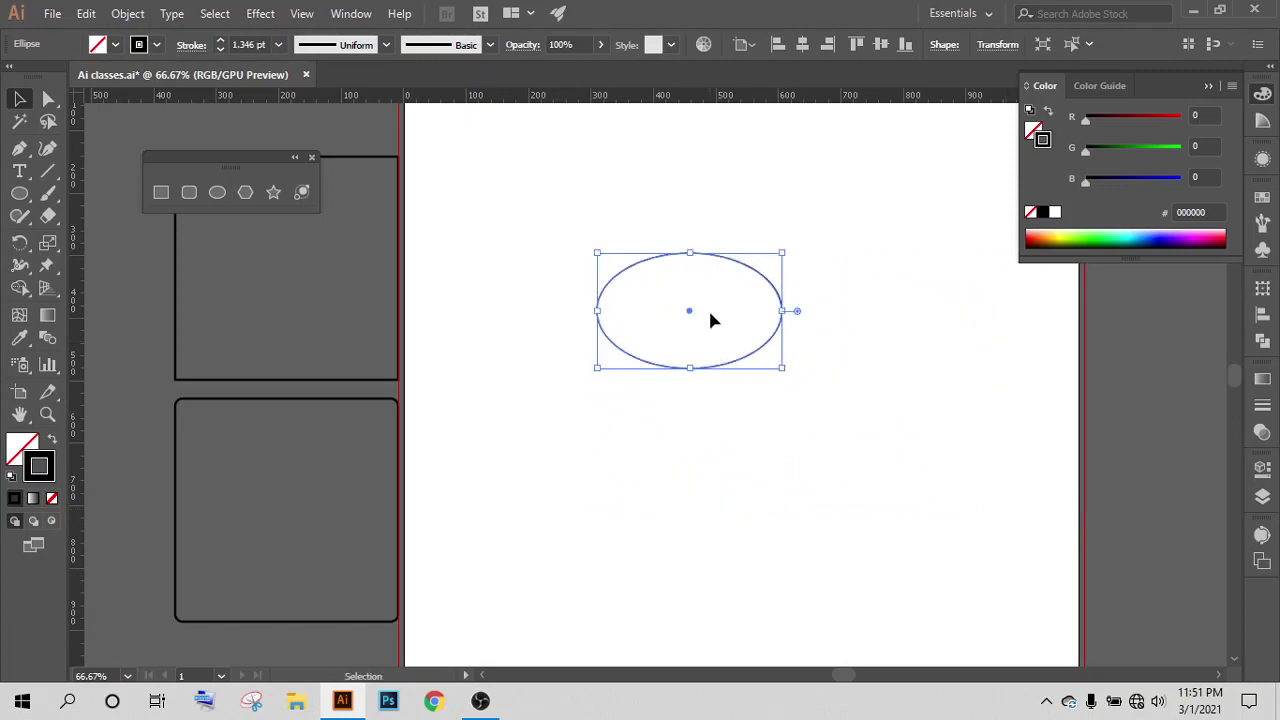
left_click_drag(726, 320, 508, 428)
mouse_move(617, 354)
left_mouse_down()
mouse_move(357, 406)
mouse_move(244, 530)
left_mouse_up()
left_click(776, 288)
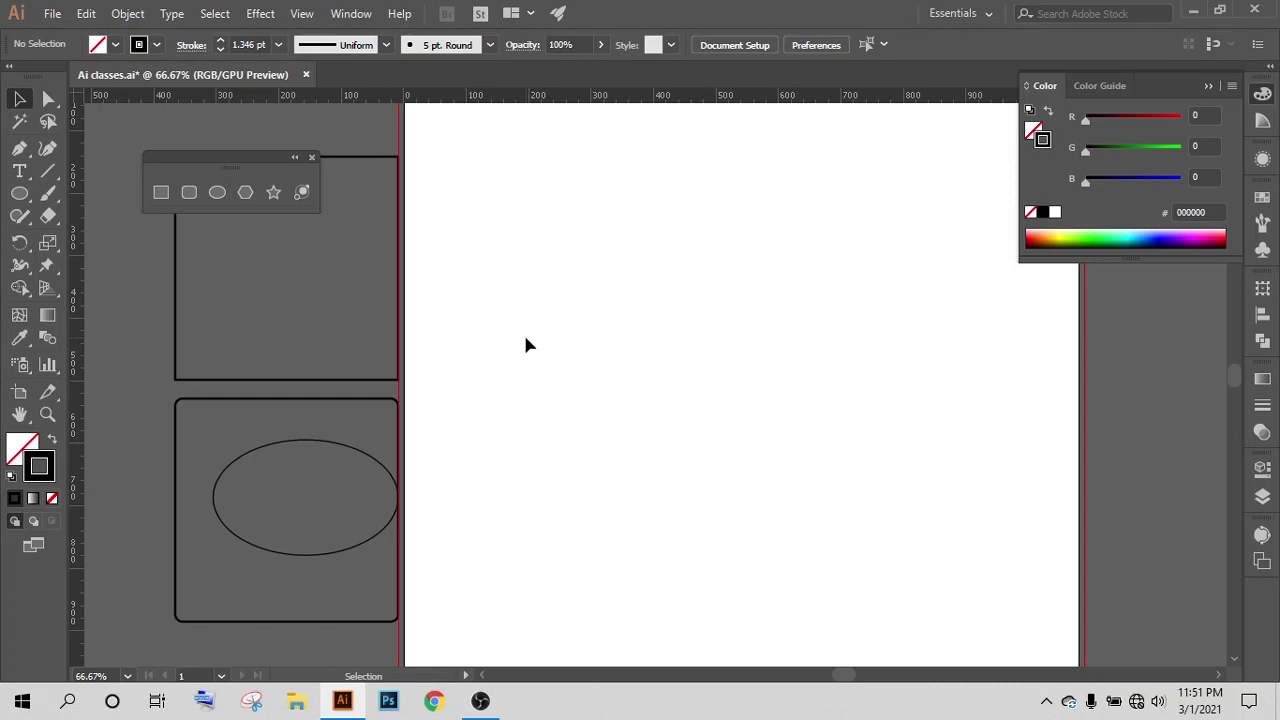
Step: Draw a perfect circle and move it down and left near the artboard's edge
key("l")
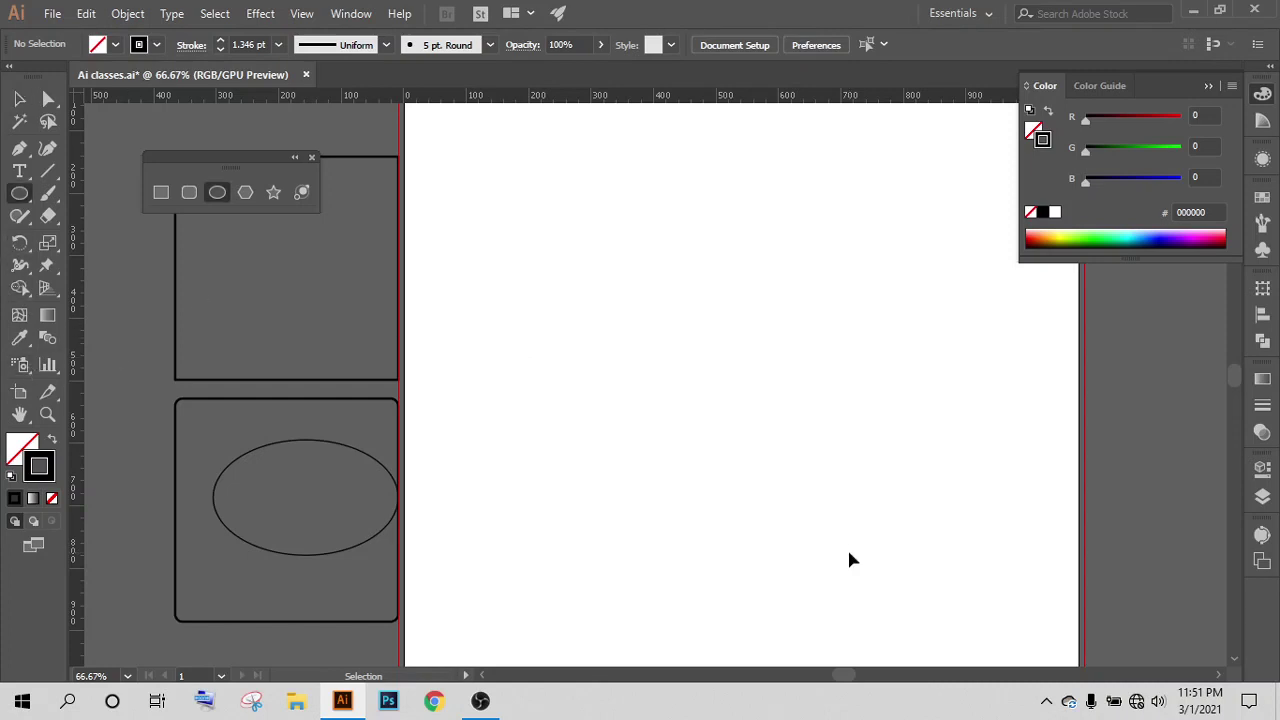
mouse_move(670, 268)
left_mouse_down()
mouse_move(759, 447)
mouse_move(922, 560)
mouse_move(723, 363)
mouse_move(749, 417)
mouse_move(718, 374)
left_mouse_up()
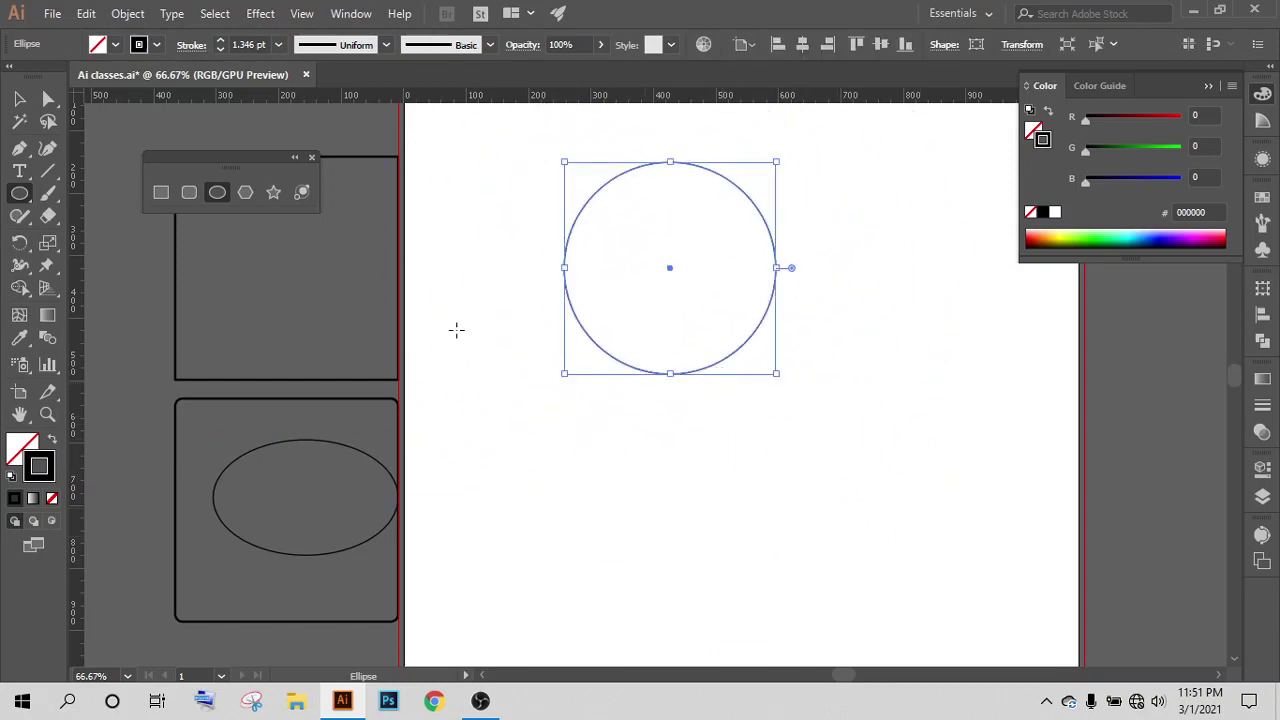
left_click(20, 99)
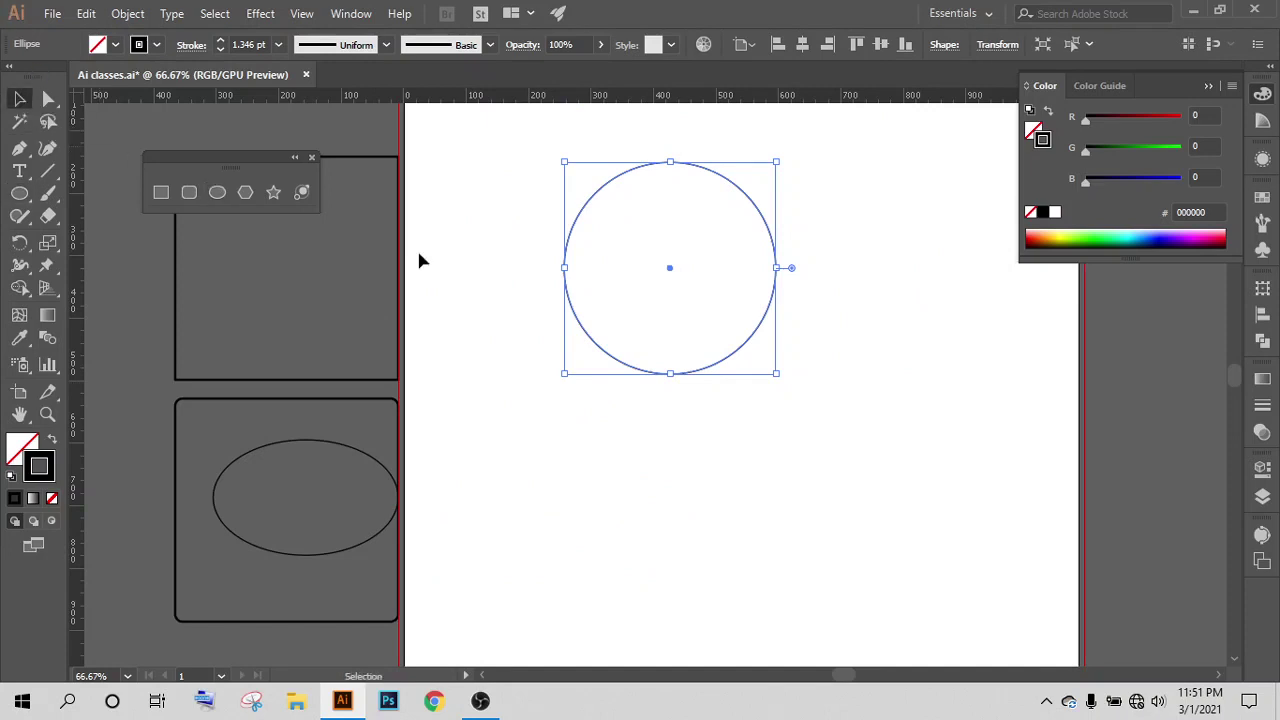
left_click(893, 441)
left_click_drag(737, 351, 594, 411)
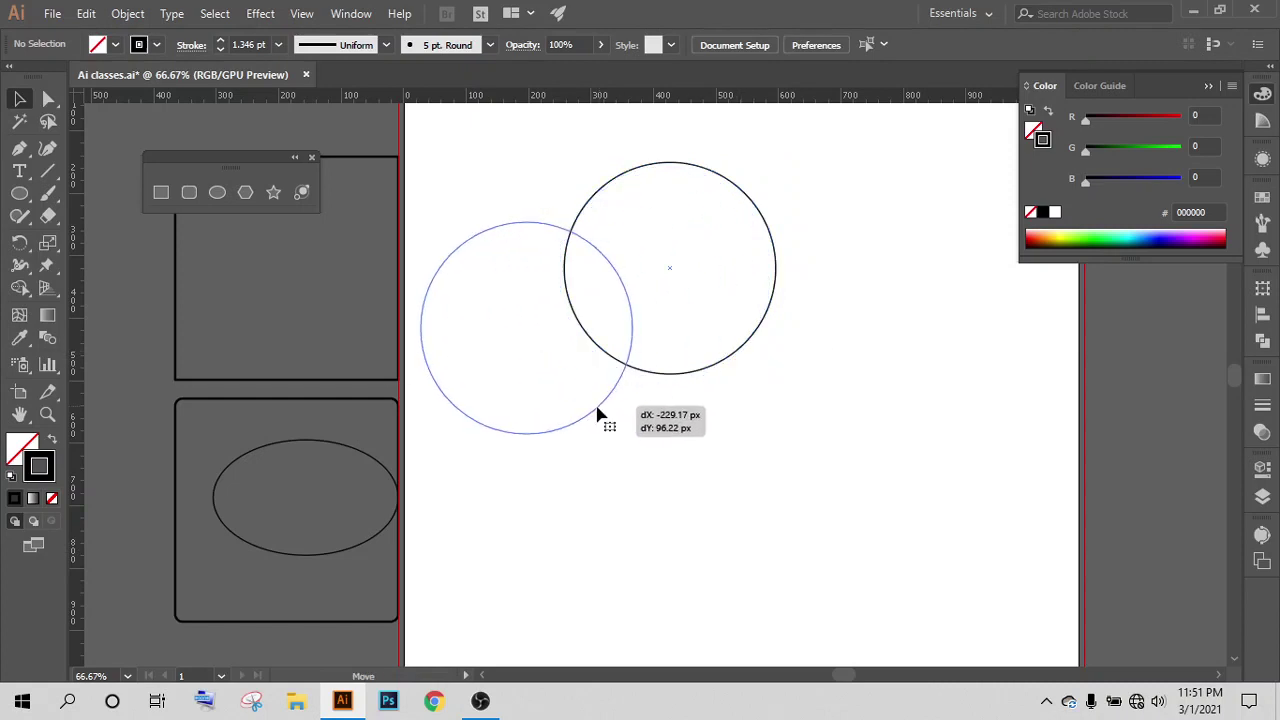
left_click(245, 192)
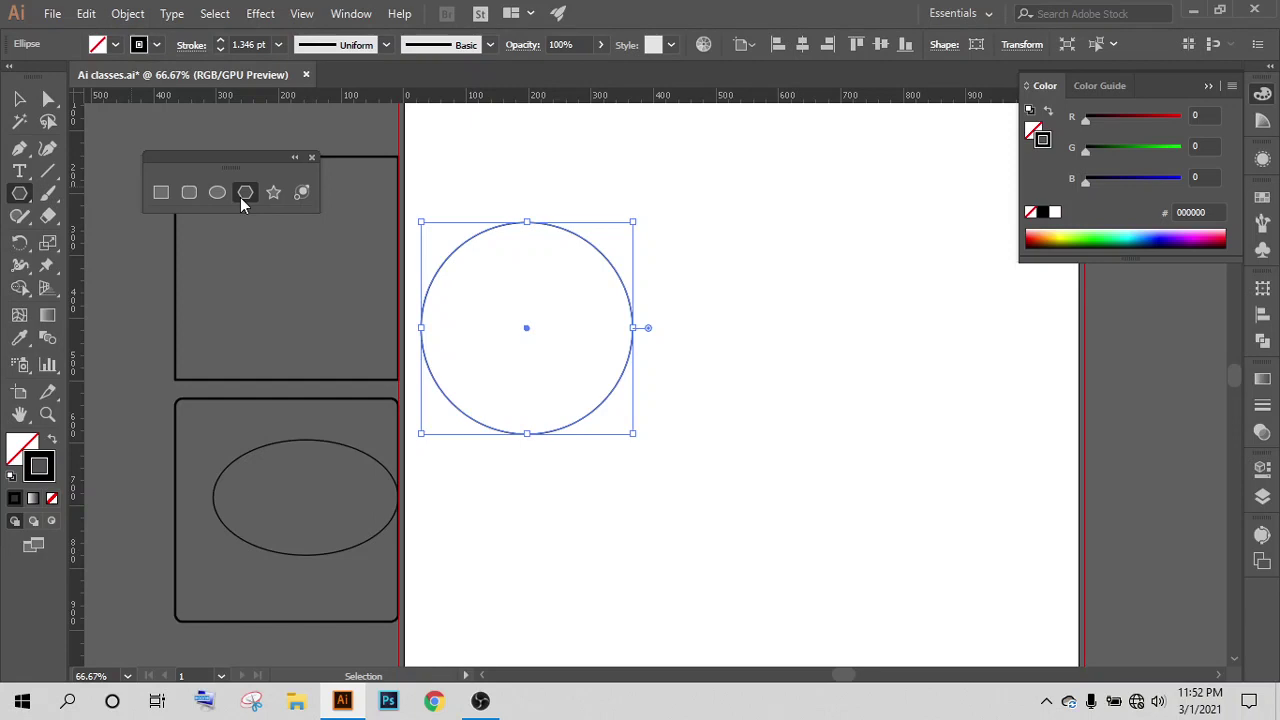
Step: Draw a small hexagon right of the circle and a larger tilted hexagon overlapping both
left_click(245, 192)
mouse_move(767, 305)
left_mouse_down()
mouse_move(933, 423)
mouse_move(684, 378)
mouse_move(693, 368)
left_mouse_up()
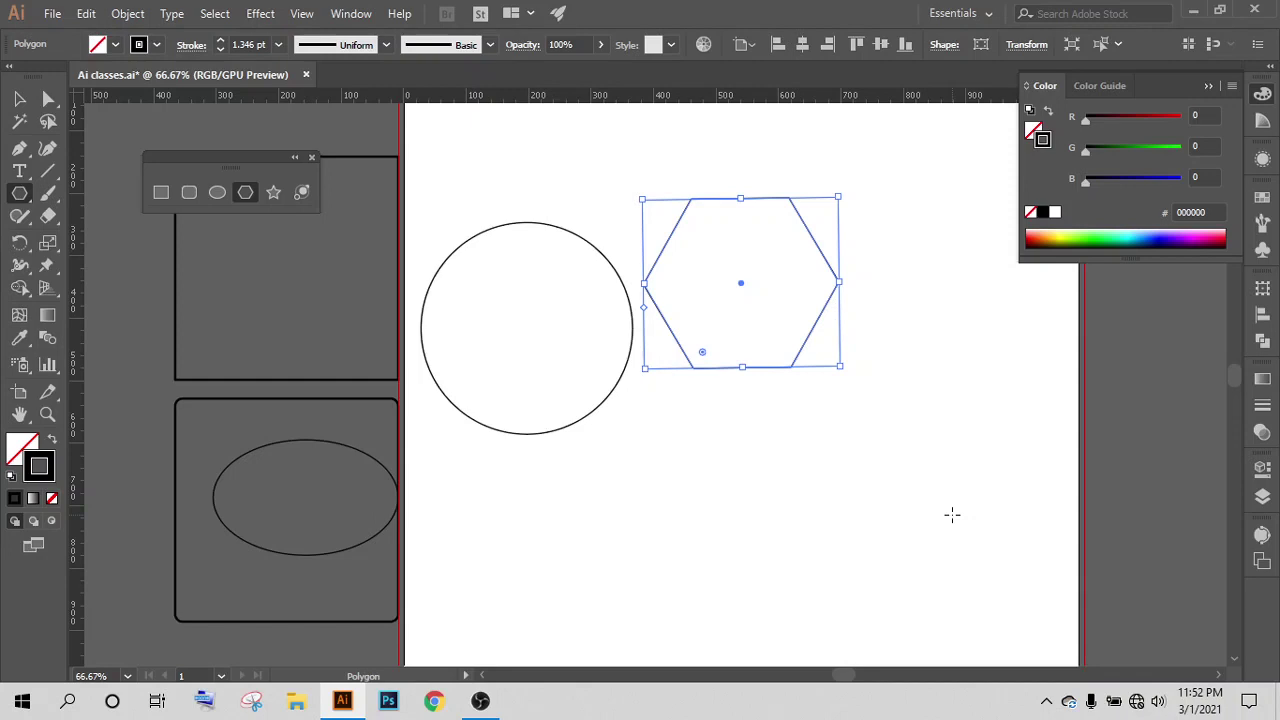
scroll(952, 515, "down", 1)
left_click_drag(663, 409, 821, 481)
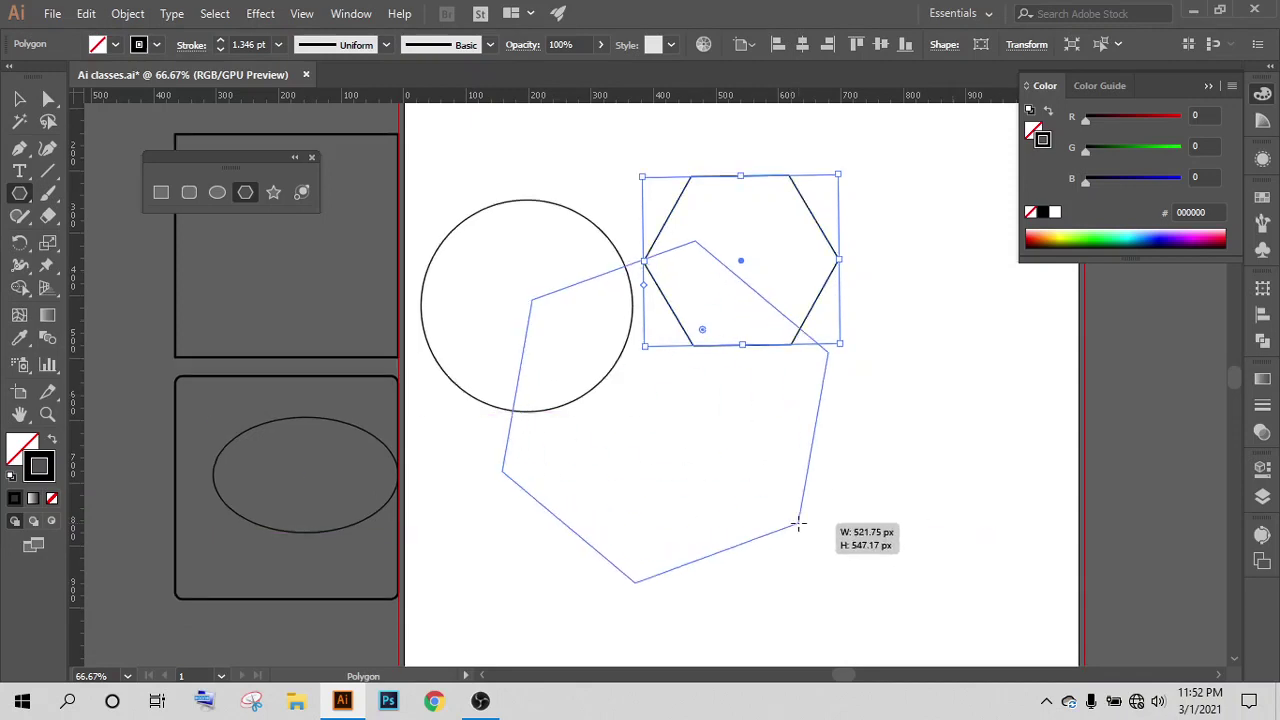
Step: Draw a closed triangle with the Pen tool right of the hexagons
key("p")
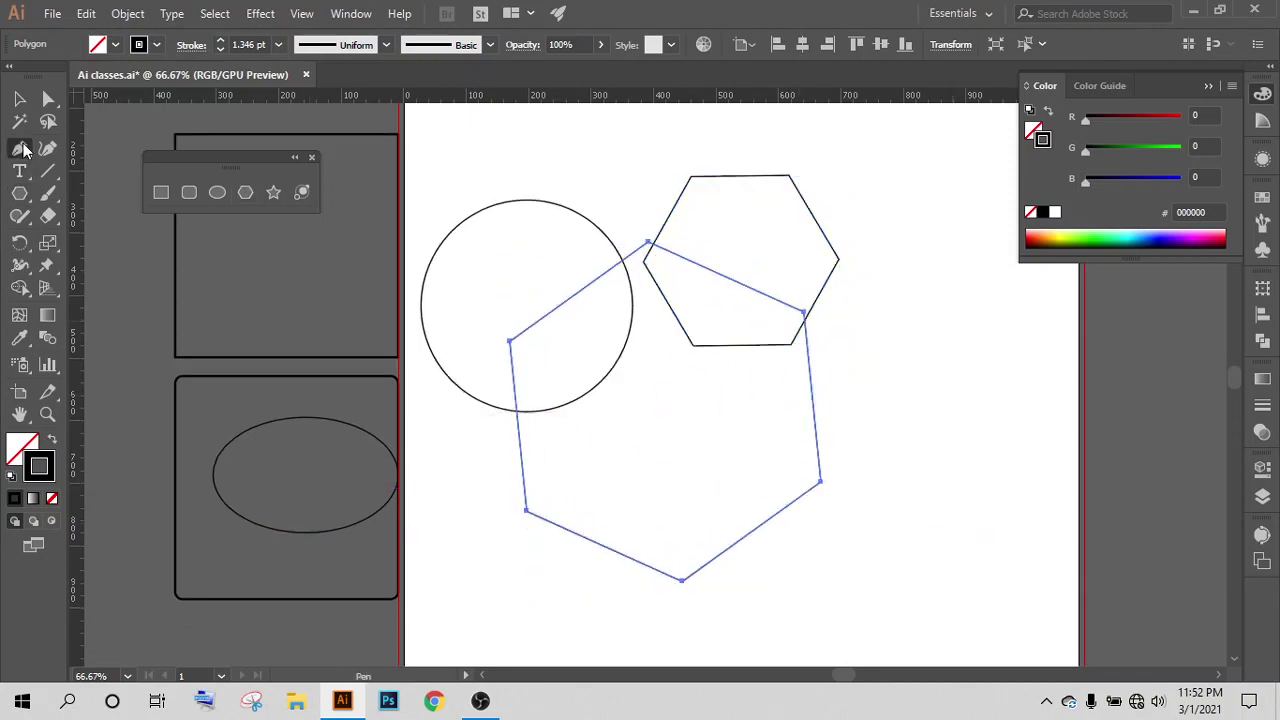
left_click(958, 303)
left_click(914, 546)
left_click(1077, 519)
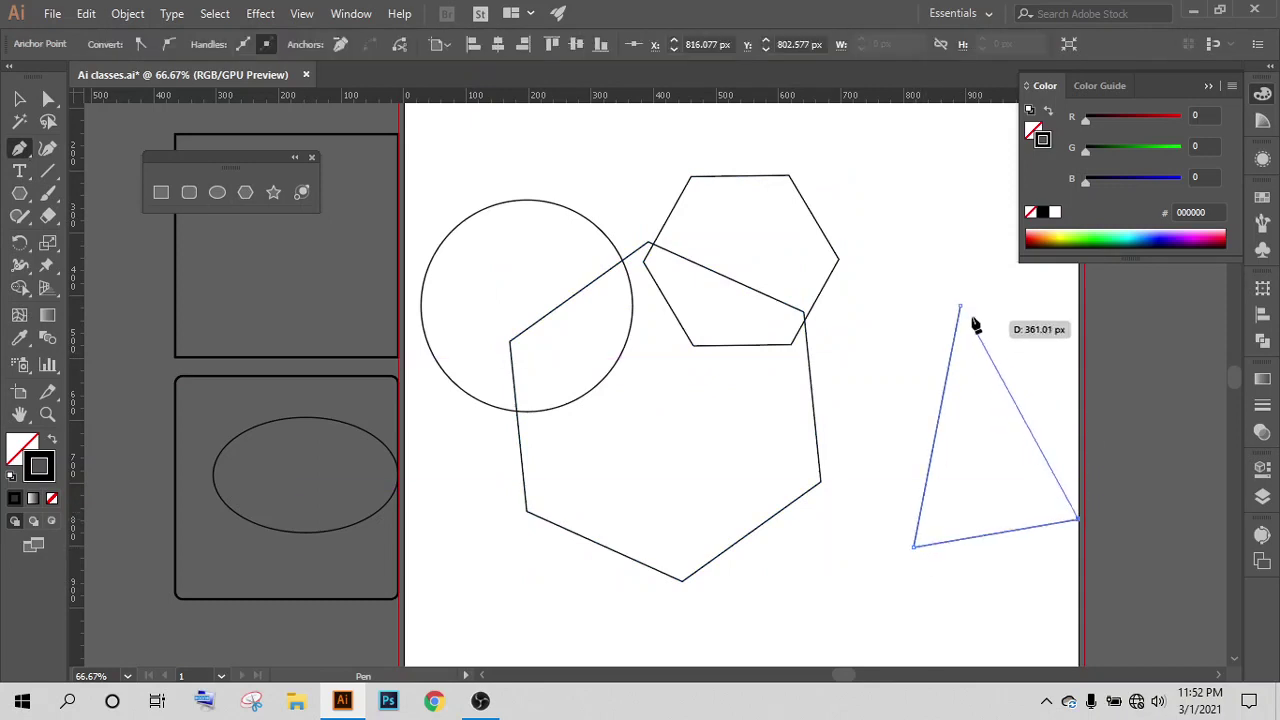
left_click(959, 307)
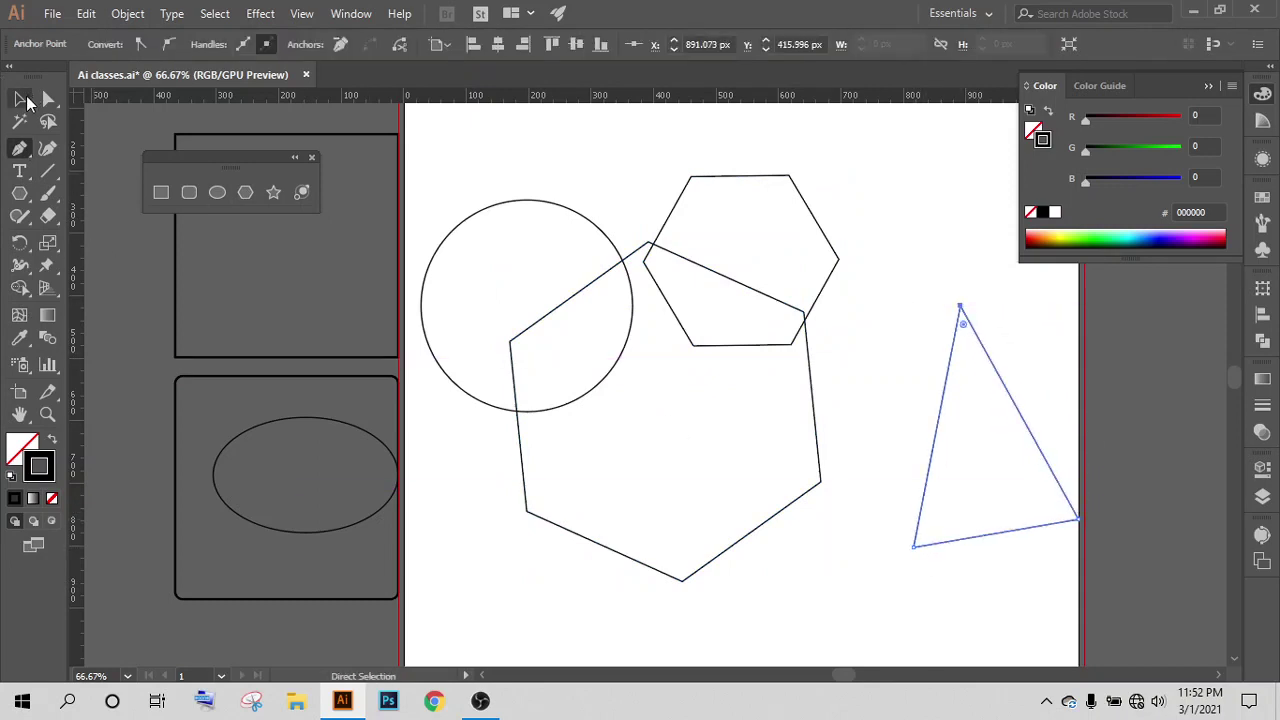
Step: Marquee-select and delete the triangle and both hexagons, leaving only the circle
left_click(19, 98)
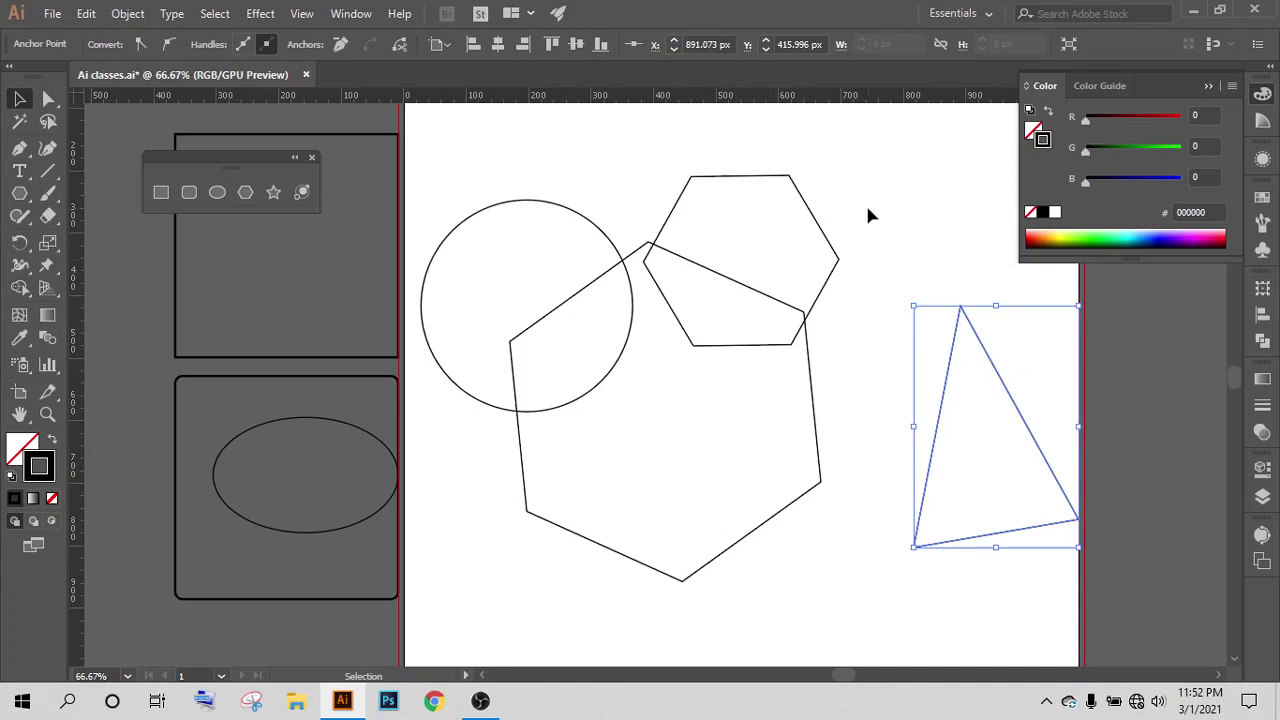
mouse_move(867, 208)
left_mouse_down()
mouse_move(770, 462)
mouse_move(968, 549)
left_mouse_up()
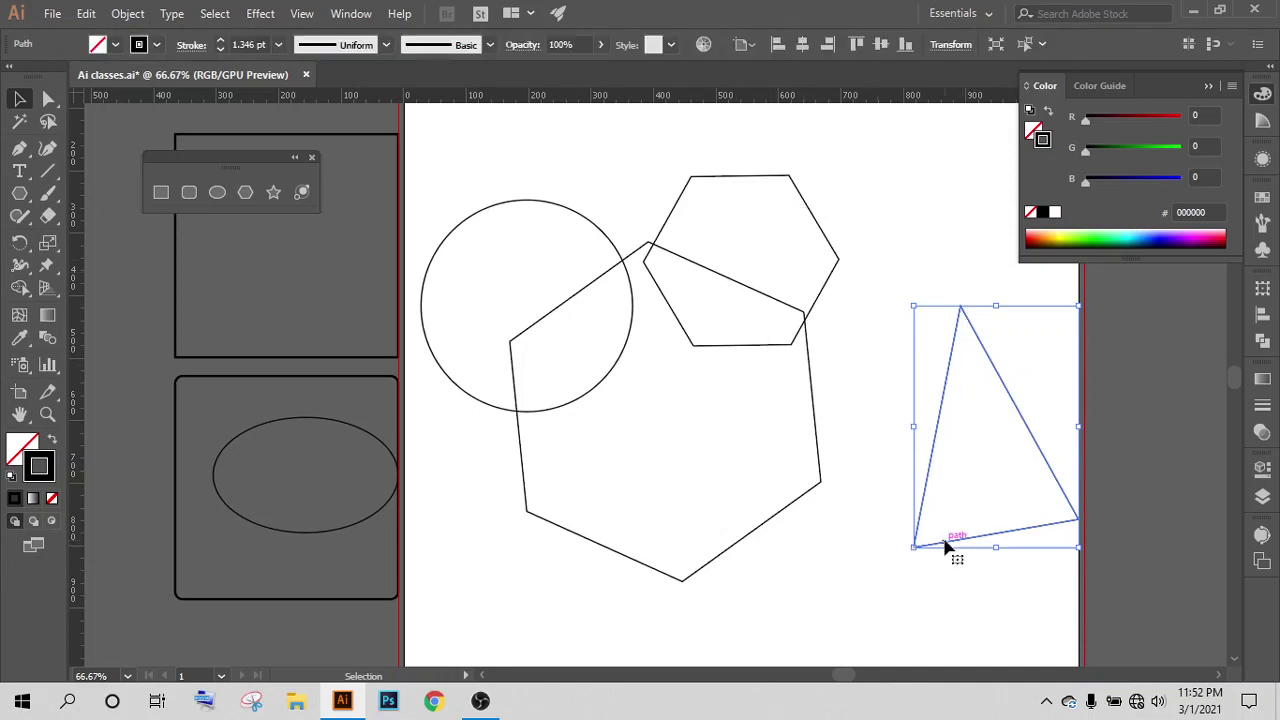
key("Delete")
left_click_drag(871, 224, 768, 530)
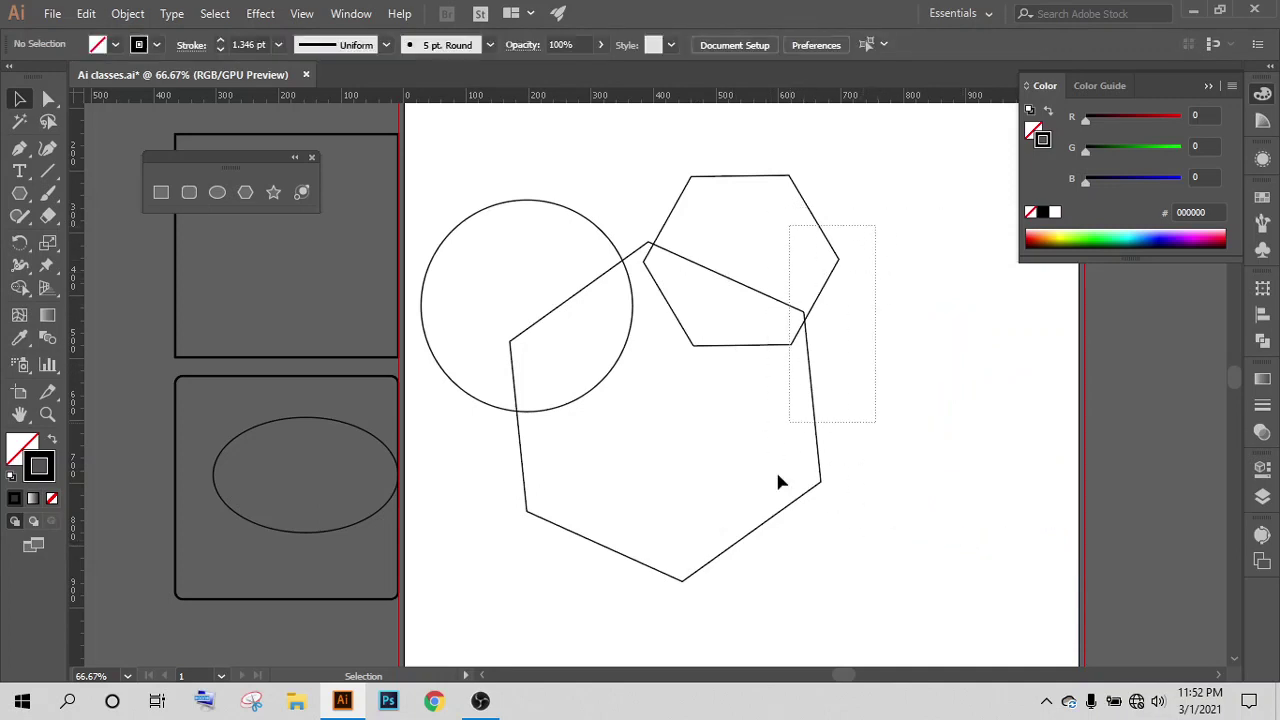
key("Delete")
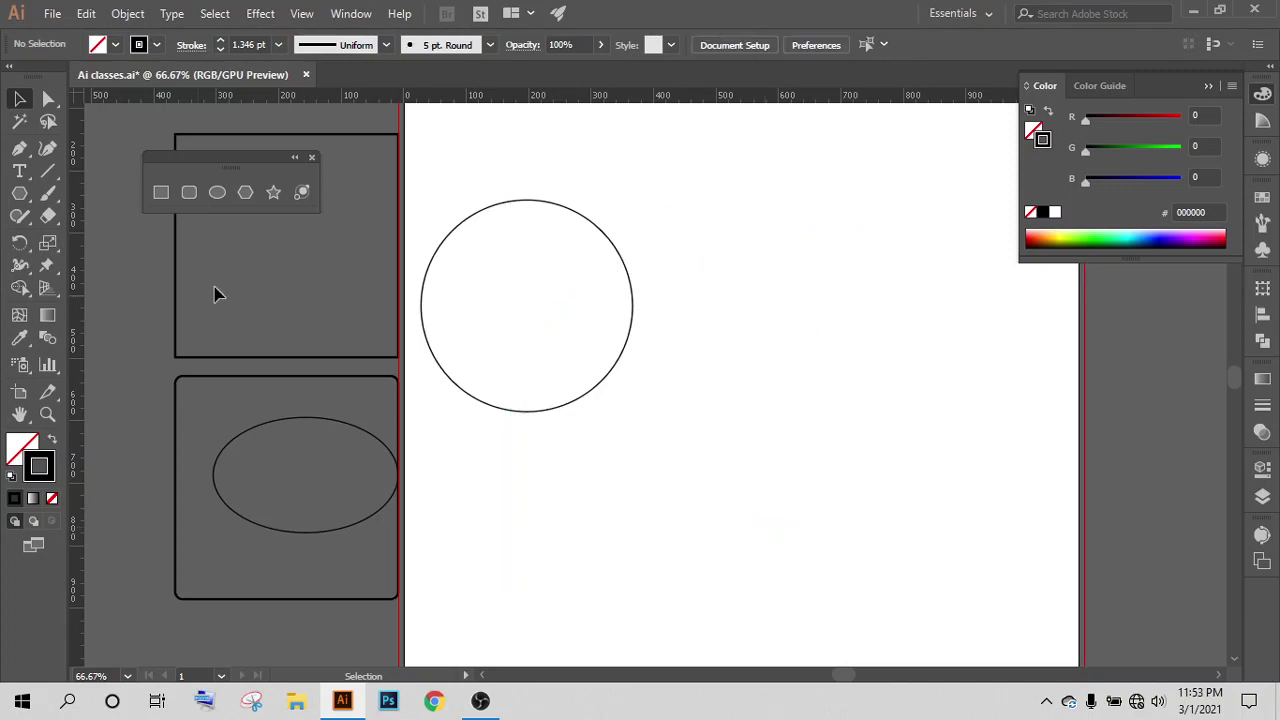
Step: Drag out a polygon right of the circle, trying four and more sides while resizing
left_click(248, 197)
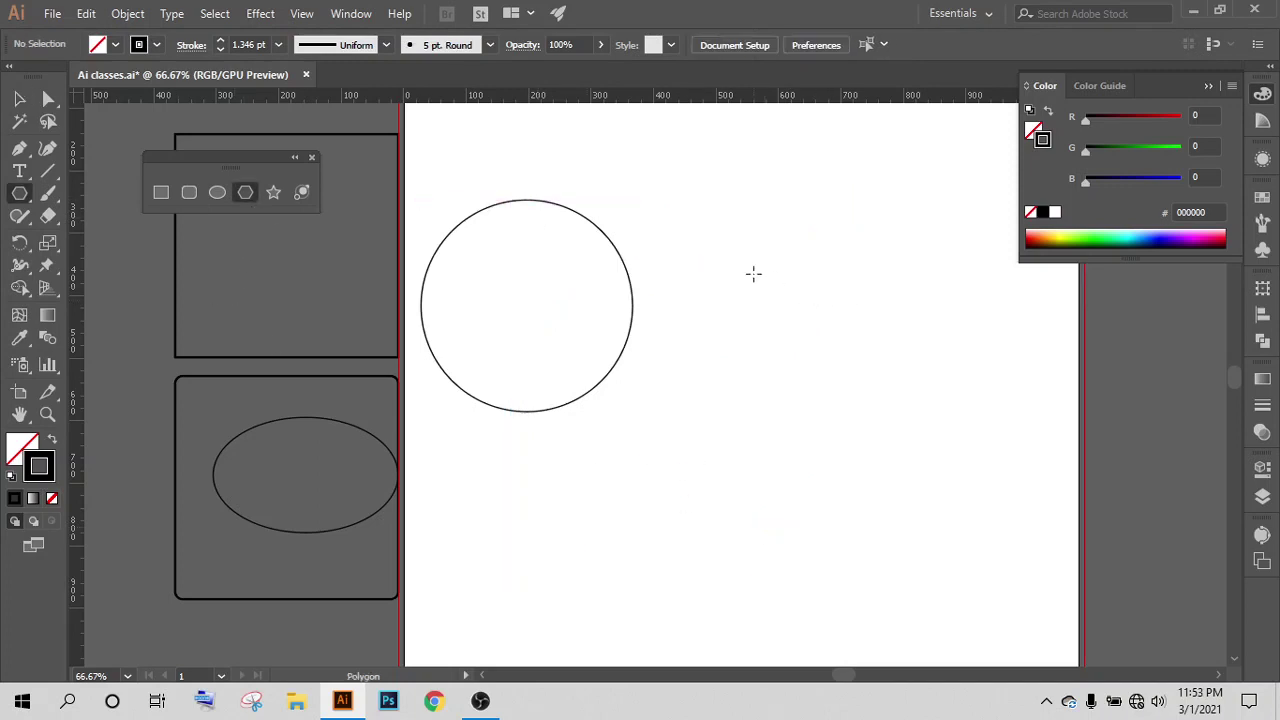
mouse_move(783, 282)
left_mouse_down()
mouse_move(872, 379)
mouse_move(893, 343)
left_mouse_up()
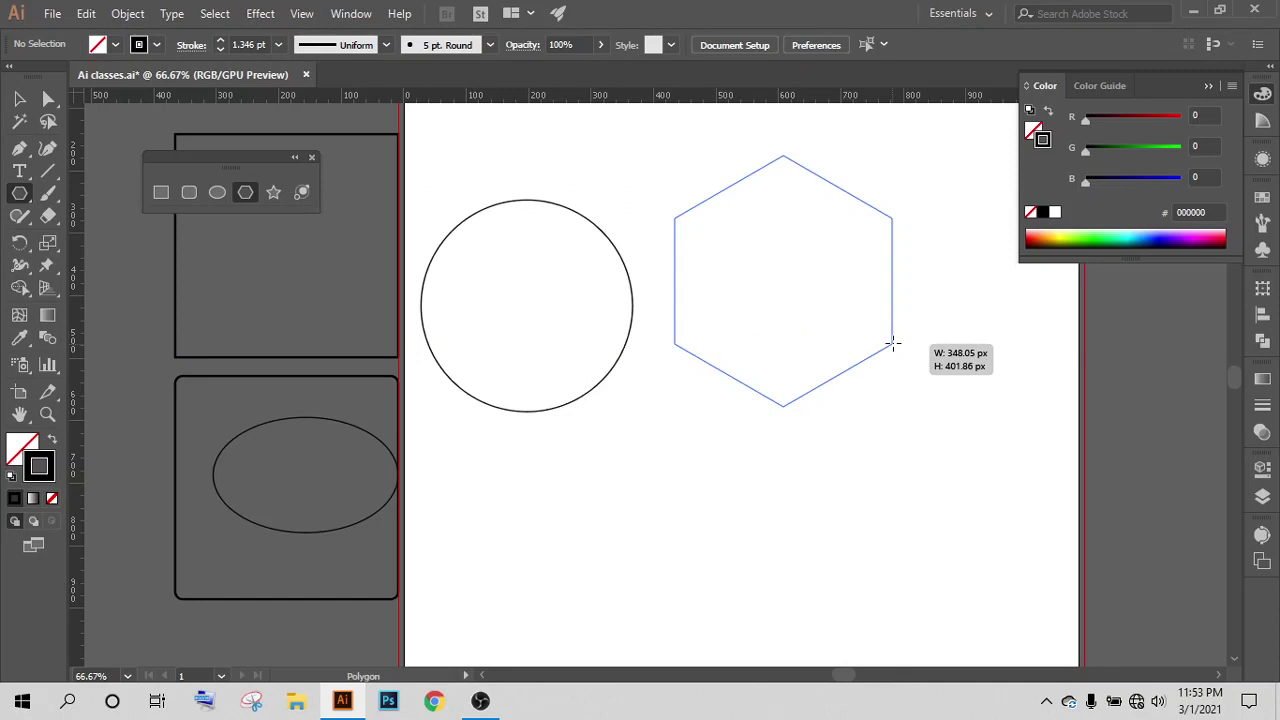
key("Down")
key("Down")
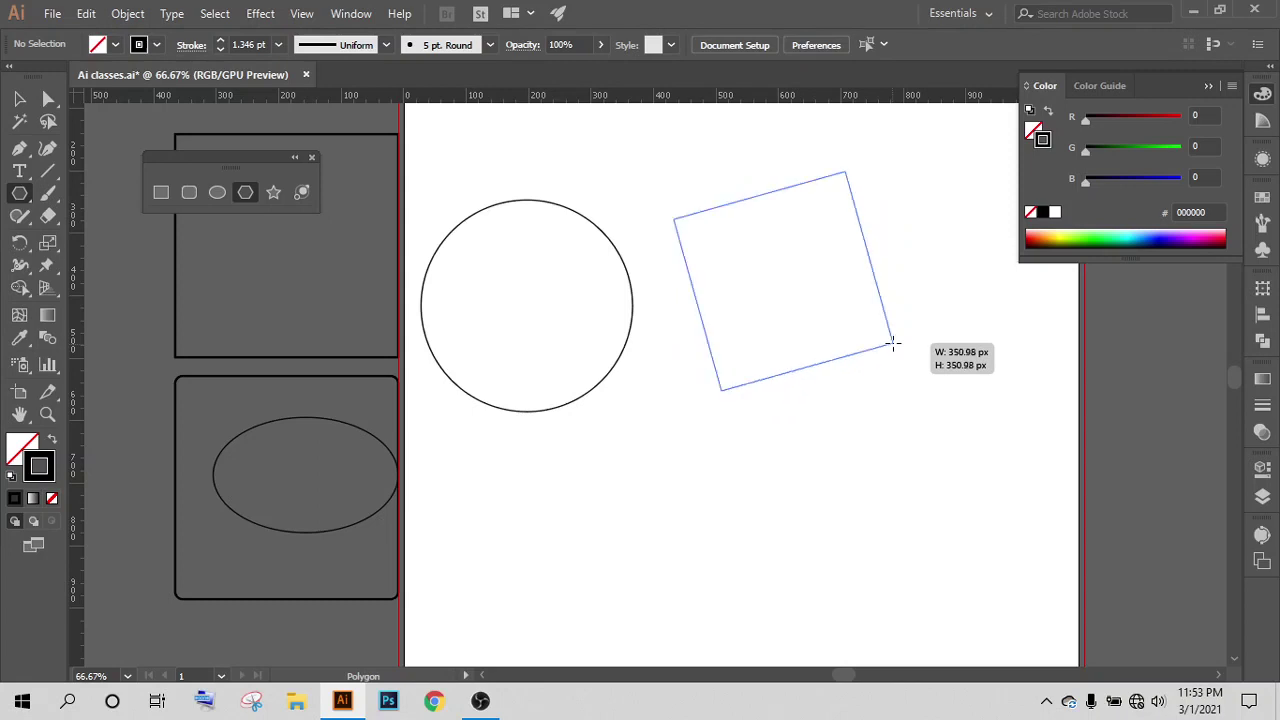
mouse_move(893, 343)
left_mouse_down()
mouse_move(871, 363)
mouse_move(903, 409)
mouse_move(849, 354)
mouse_move(913, 428)
mouse_move(876, 389)
left_mouse_up()
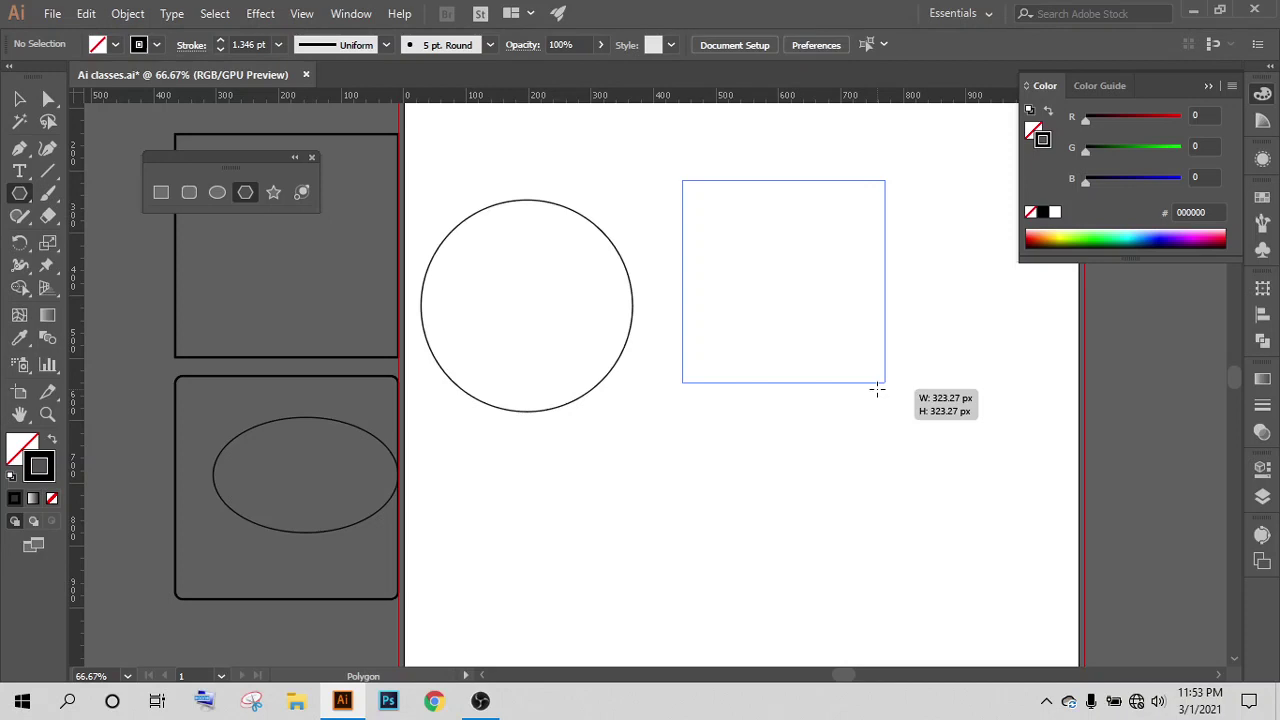
left_click_drag(876, 389, 877, 390)
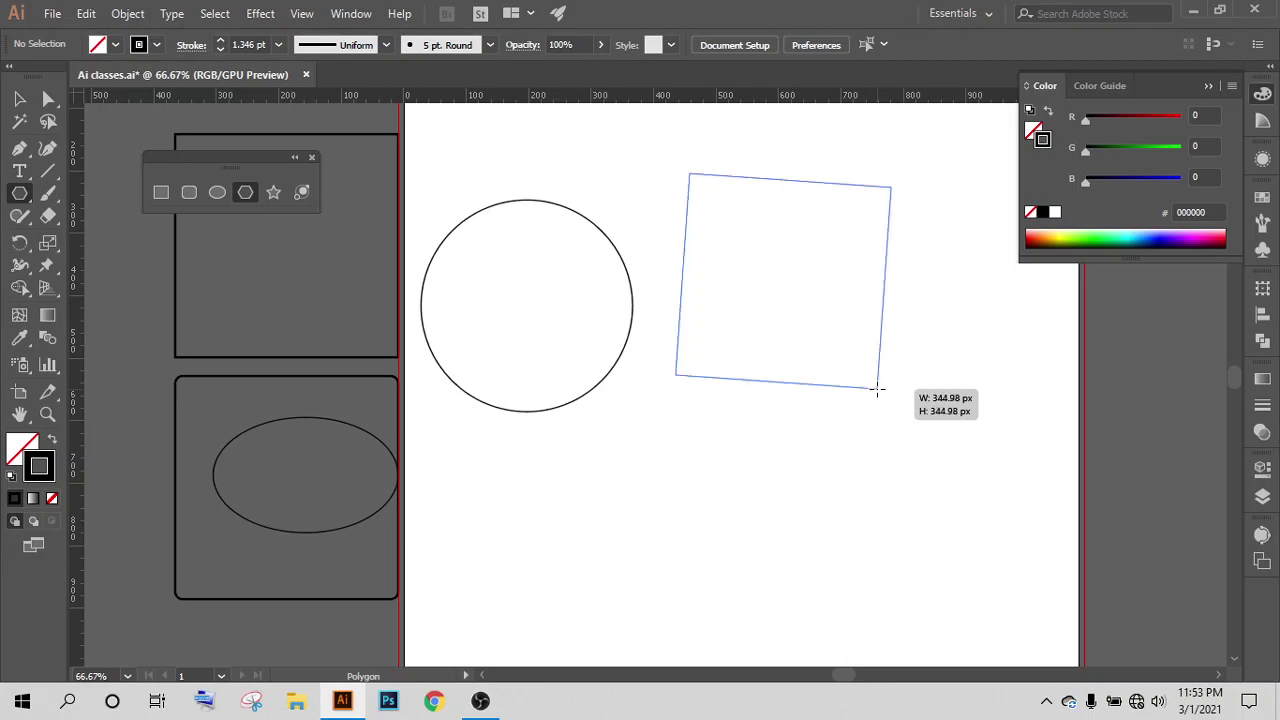
key("Up")
key("Up")
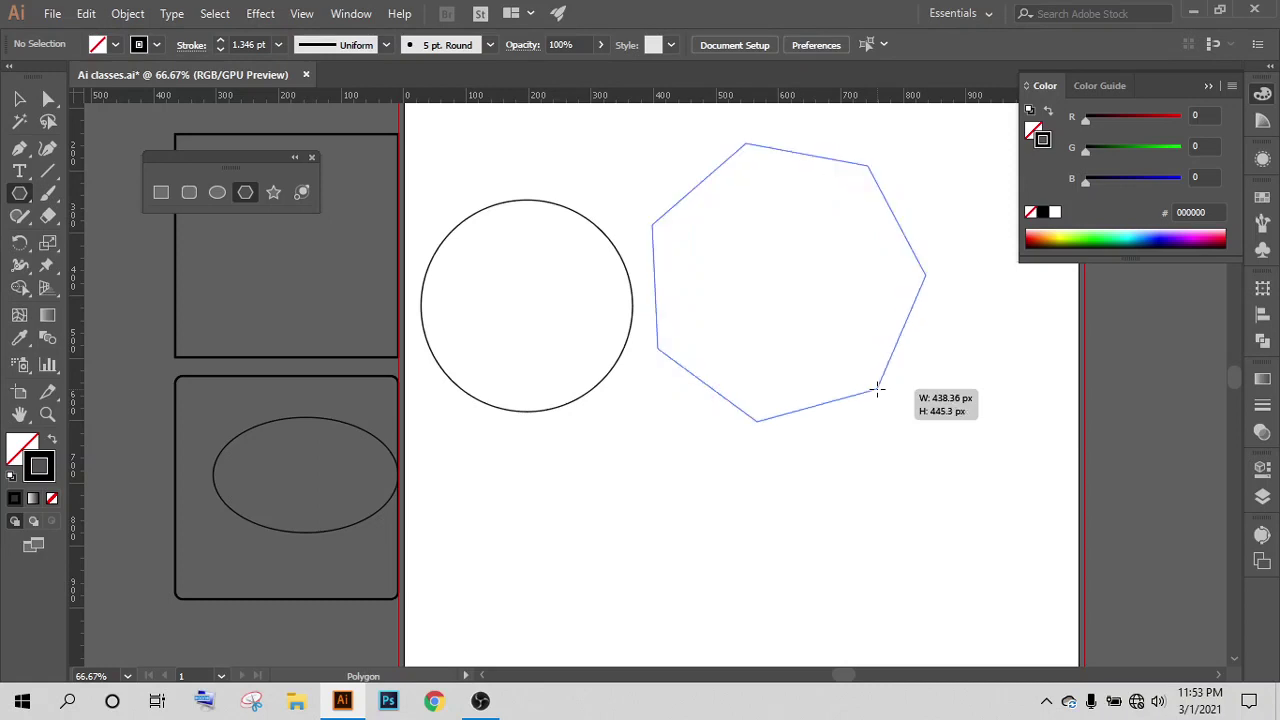
key("Up")
key("Up")
key("Up")
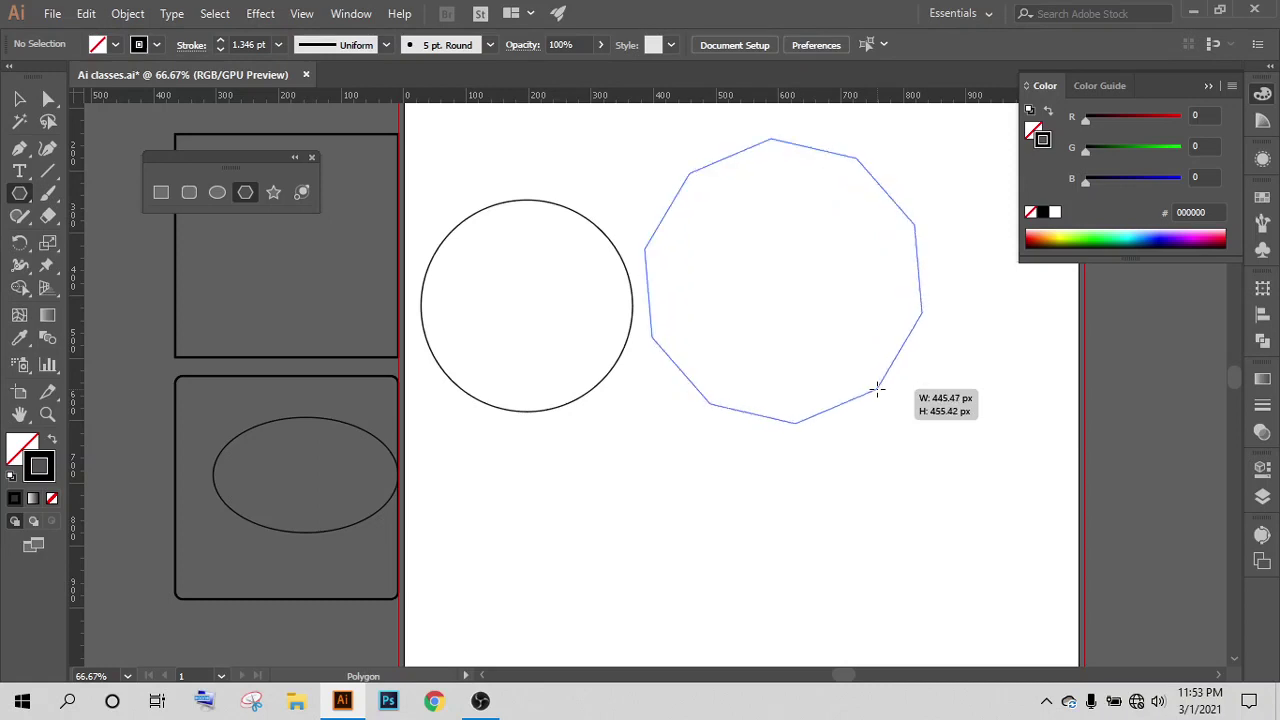
key("Down")
key("Down")
key("Down")
key("Down")
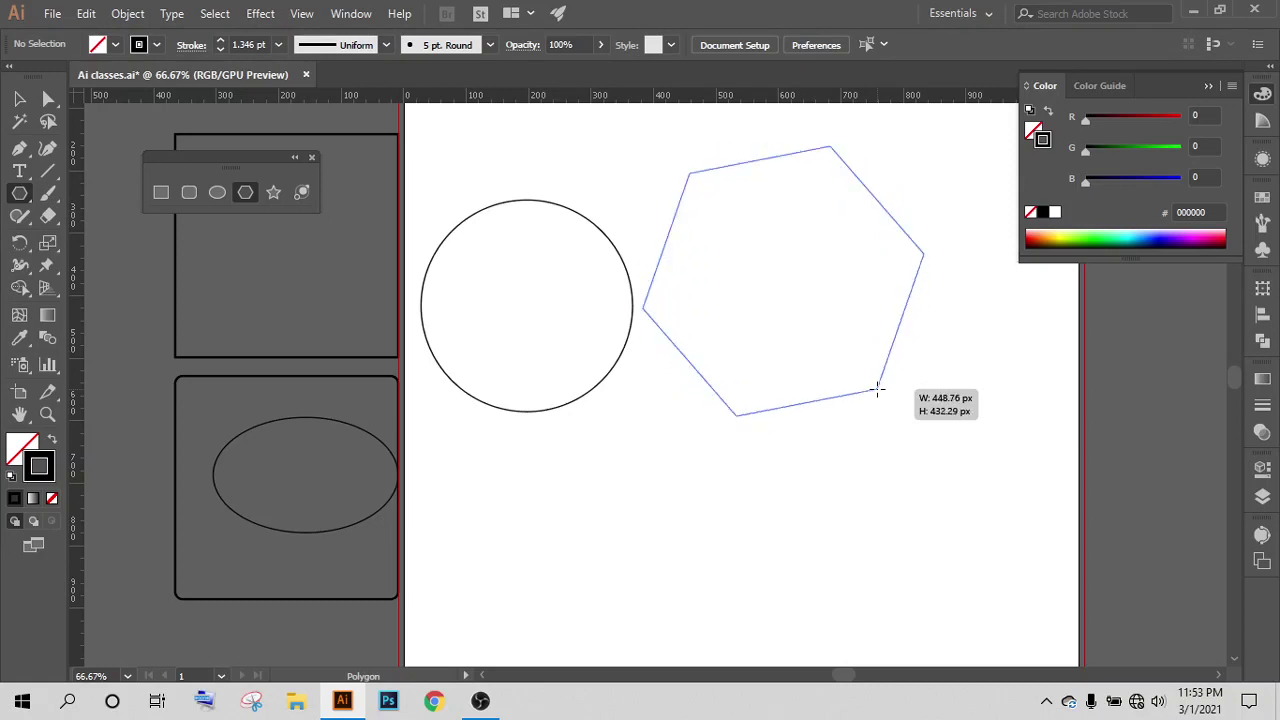
key("Down")
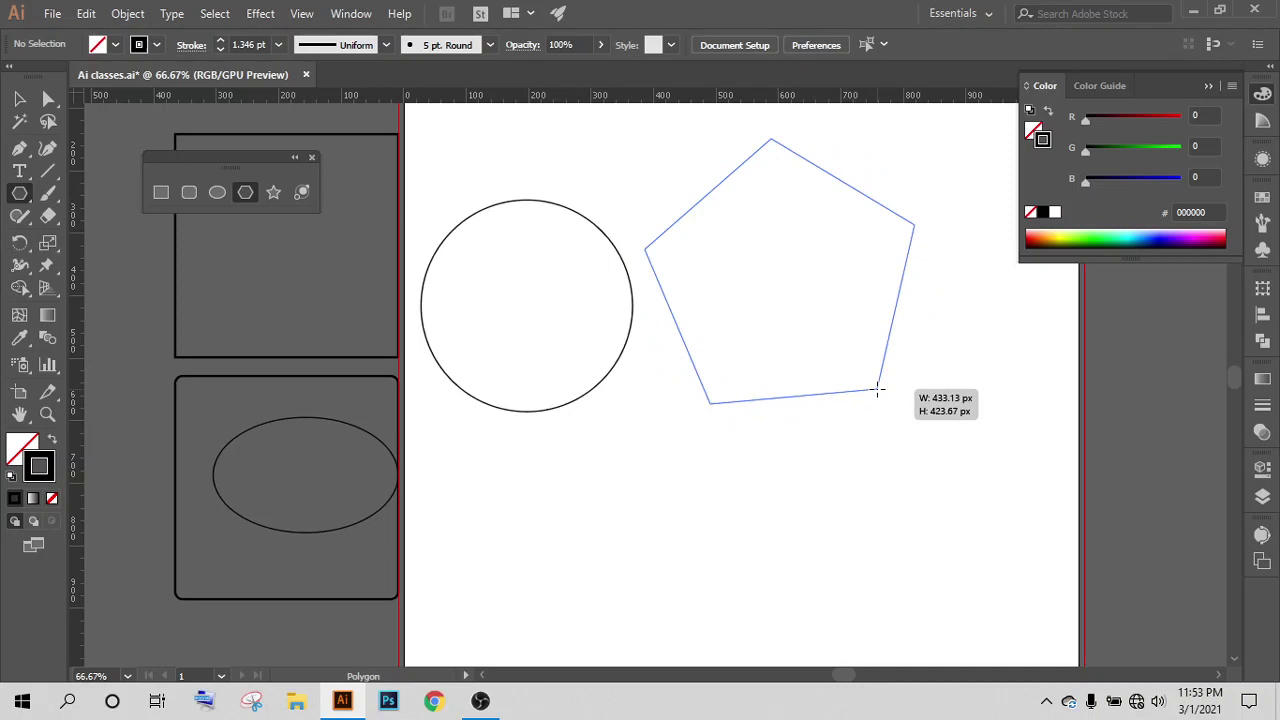
Step: Reduce the polygon to three sides, rotate and enlarge it, and place the triangle
key("Down")
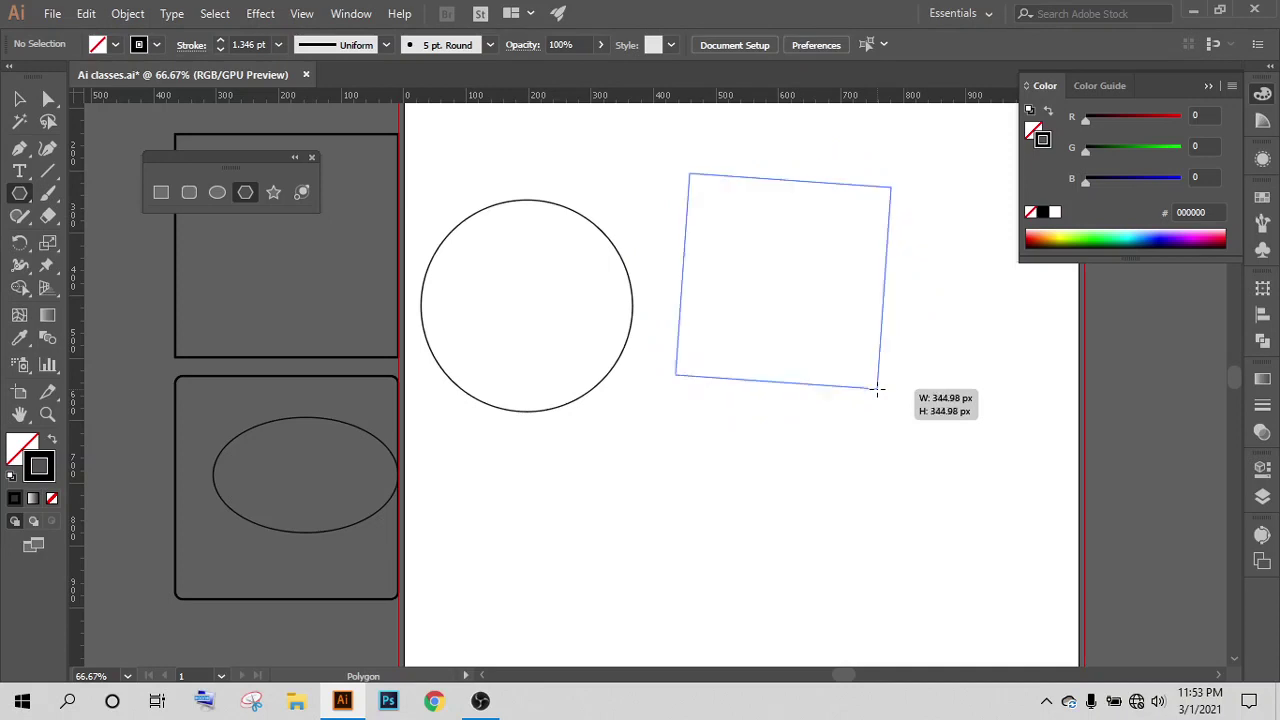
key("Down")
mouse_move(876, 388)
left_mouse_down()
mouse_move(921, 375)
mouse_move(854, 340)
left_mouse_up()
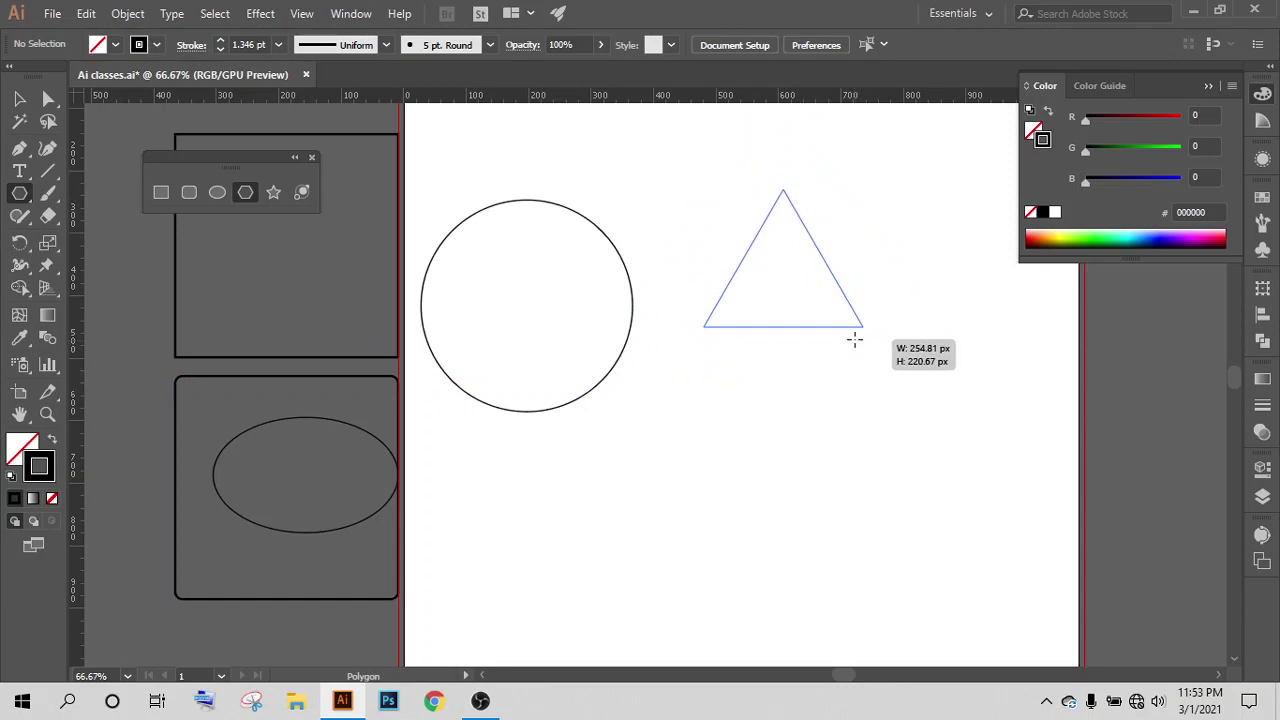
left_click_drag(854, 340, 878, 345)
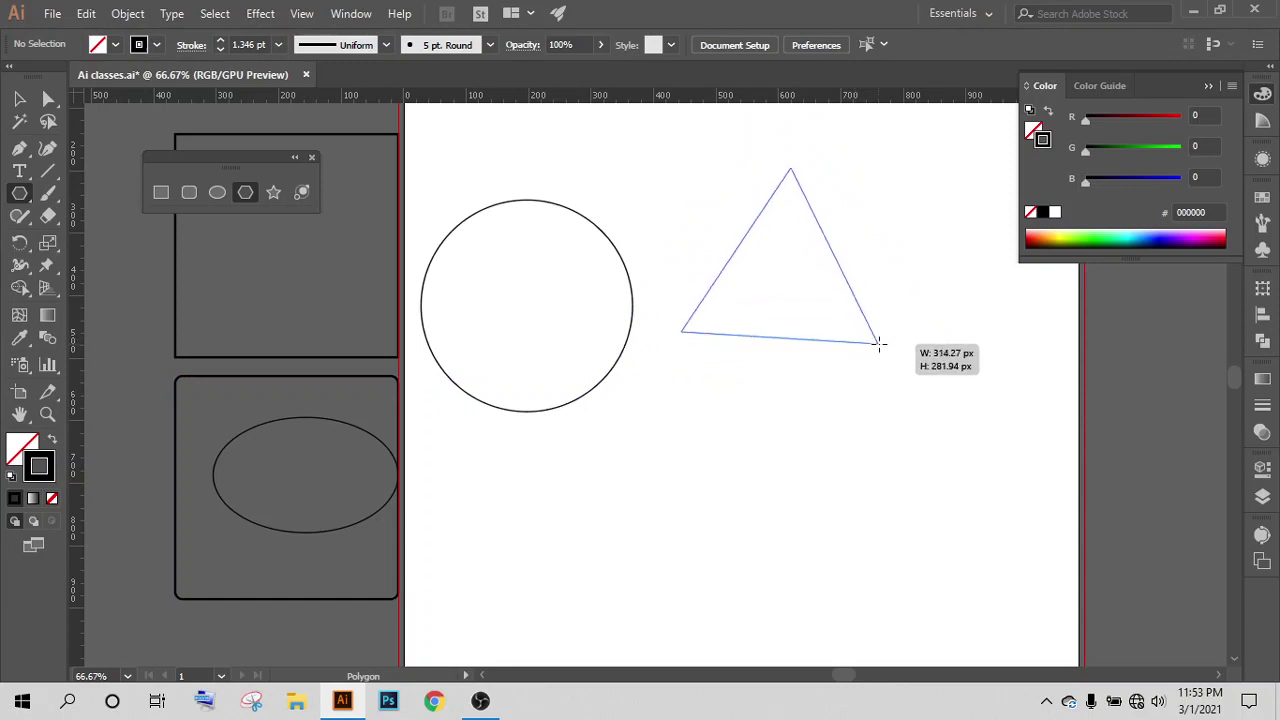
key("Up")
key("Up")
key("Up")
key("Up")
key("Up")
key("Up")
key("Down")
key("Down")
key("Down")
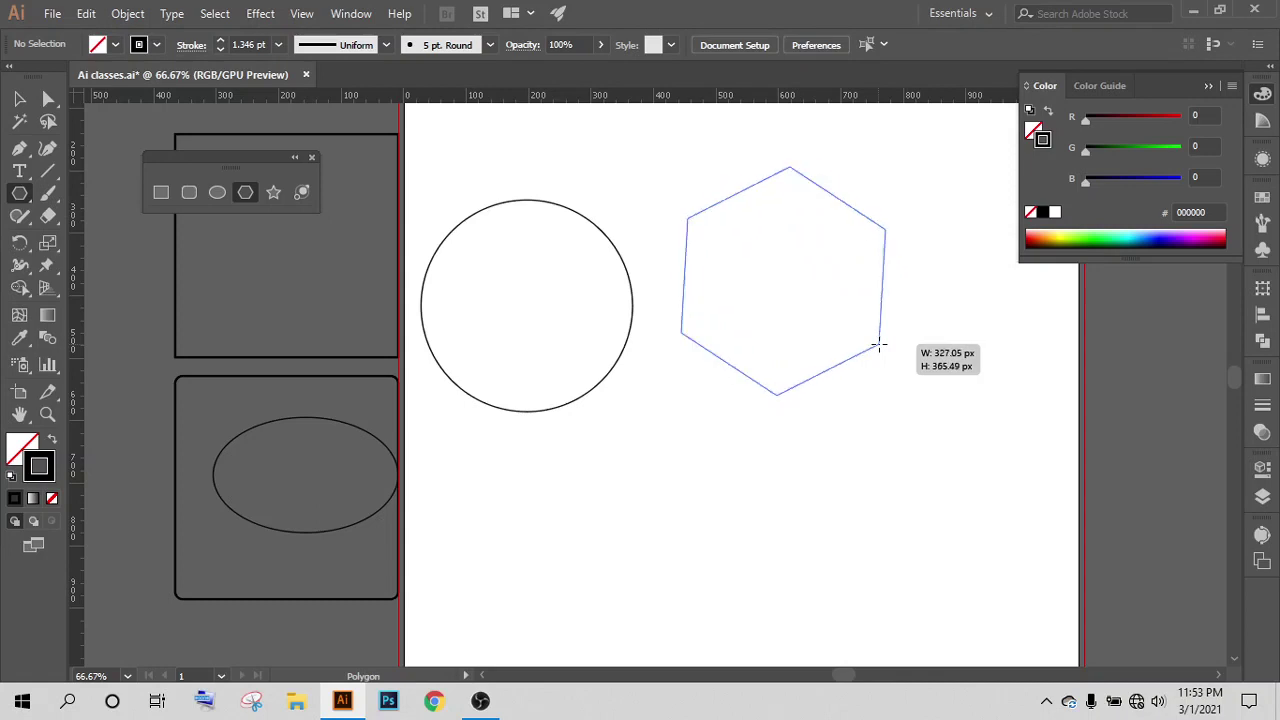
key("Down")
key("Down")
key("Down")
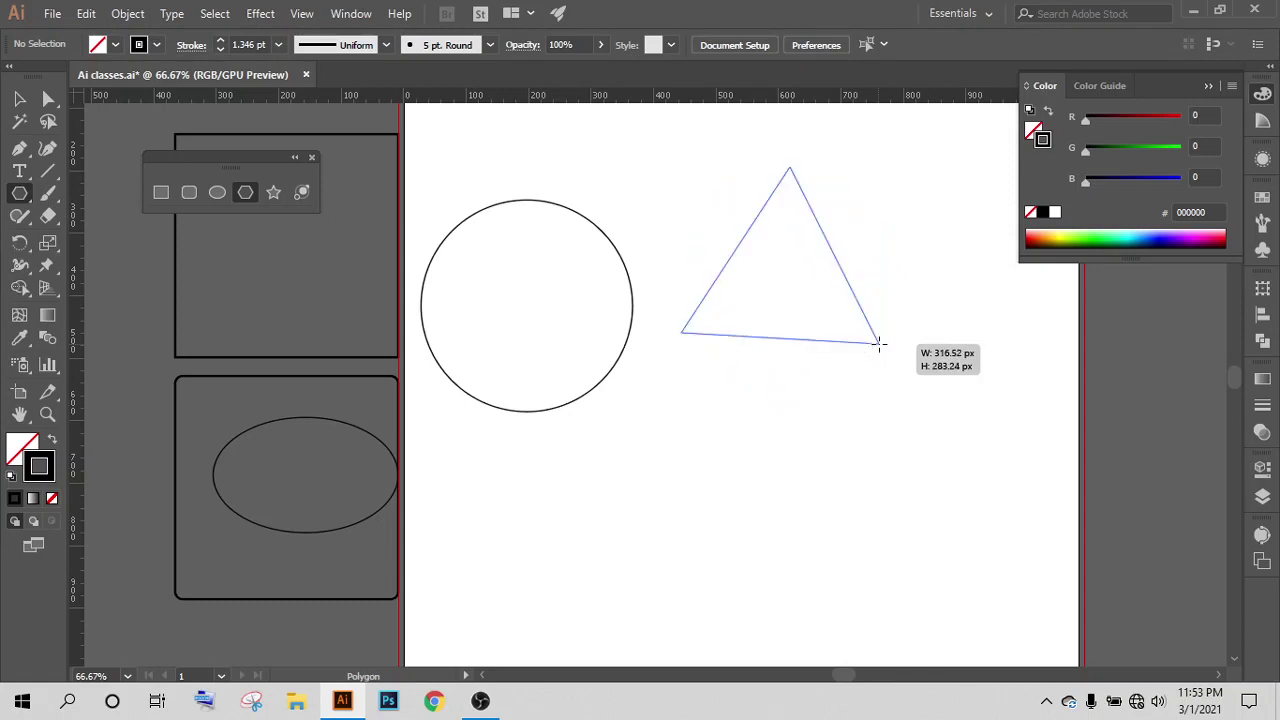
left_click_drag(878, 343, 878, 343)
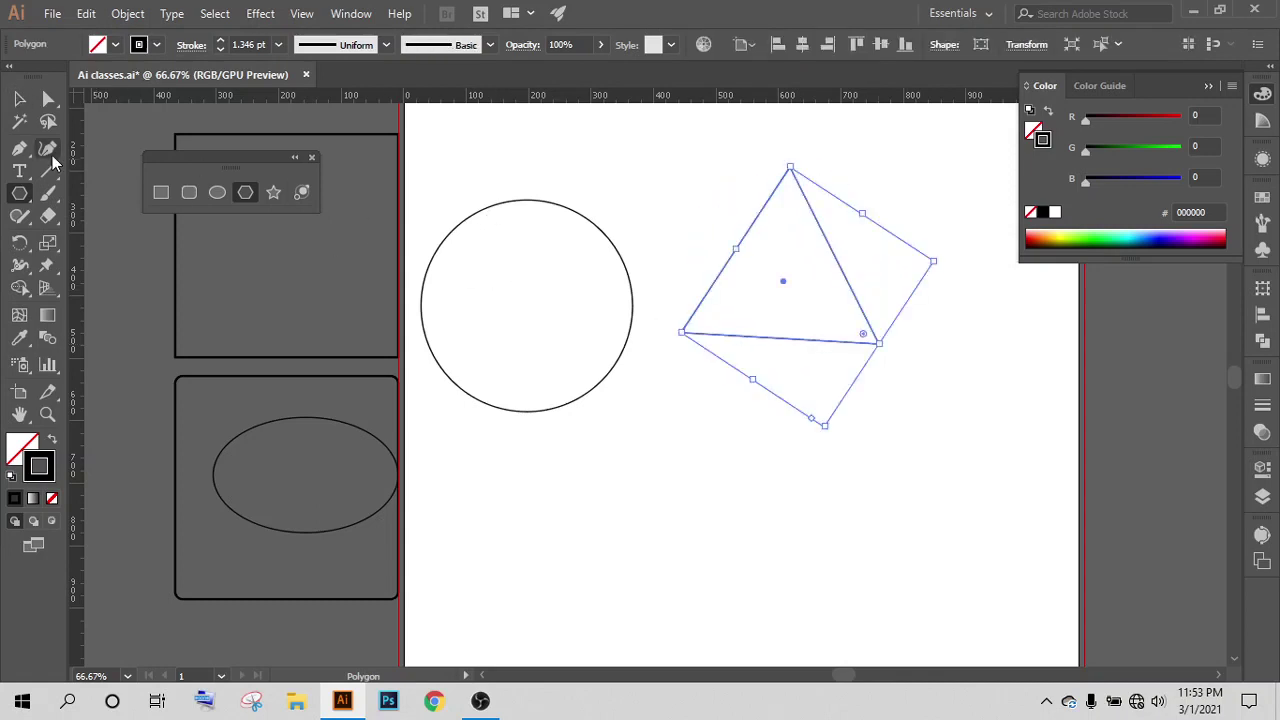
Step: Draw a six-sided polygon, shrink it small, and move it below the circle
left_click_drag(712, 417, 868, 532)
key("Up")
key("Up")
key("Up")
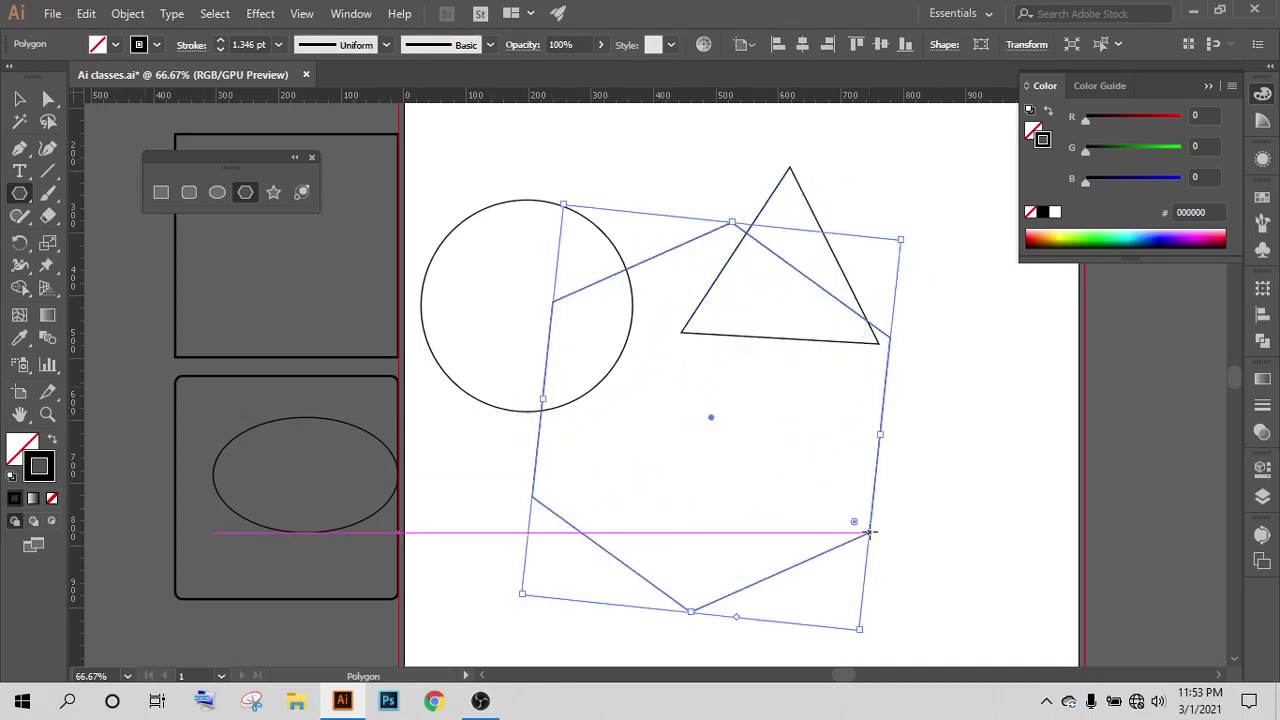
key("v")
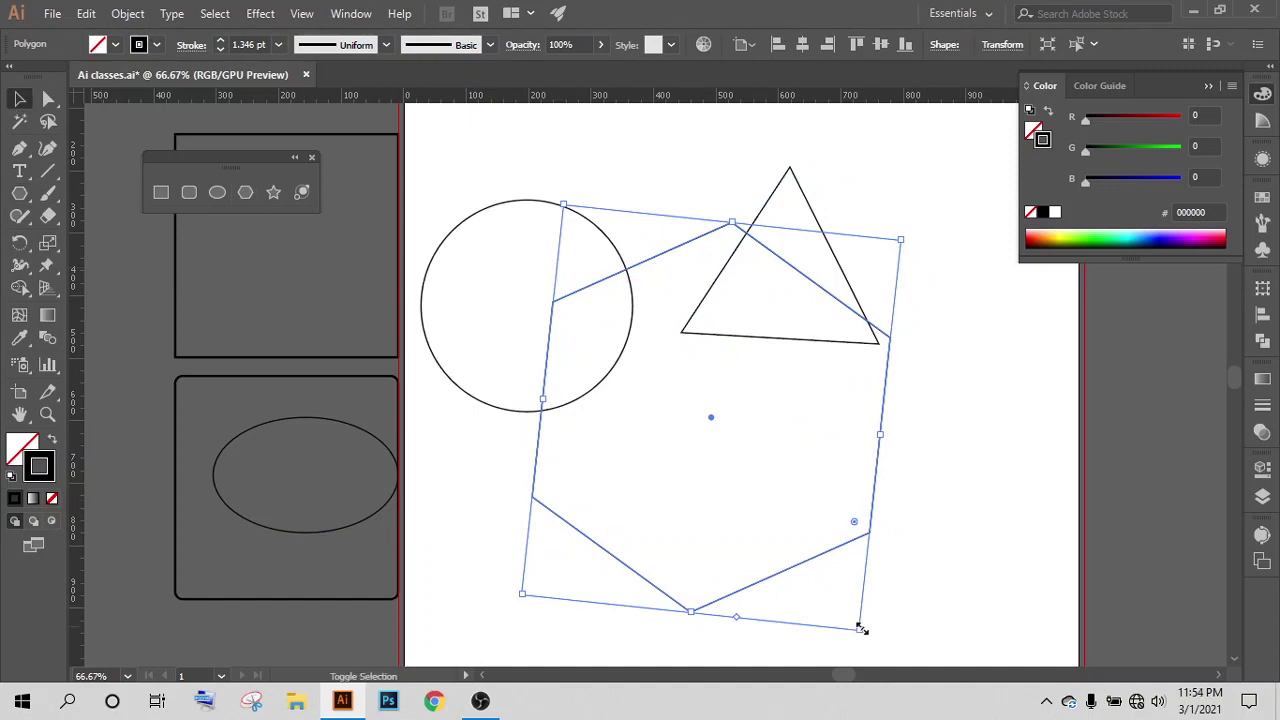
mouse_move(860, 630)
left_mouse_down()
mouse_move(642, 350)
mouse_move(631, 297)
left_mouse_up()
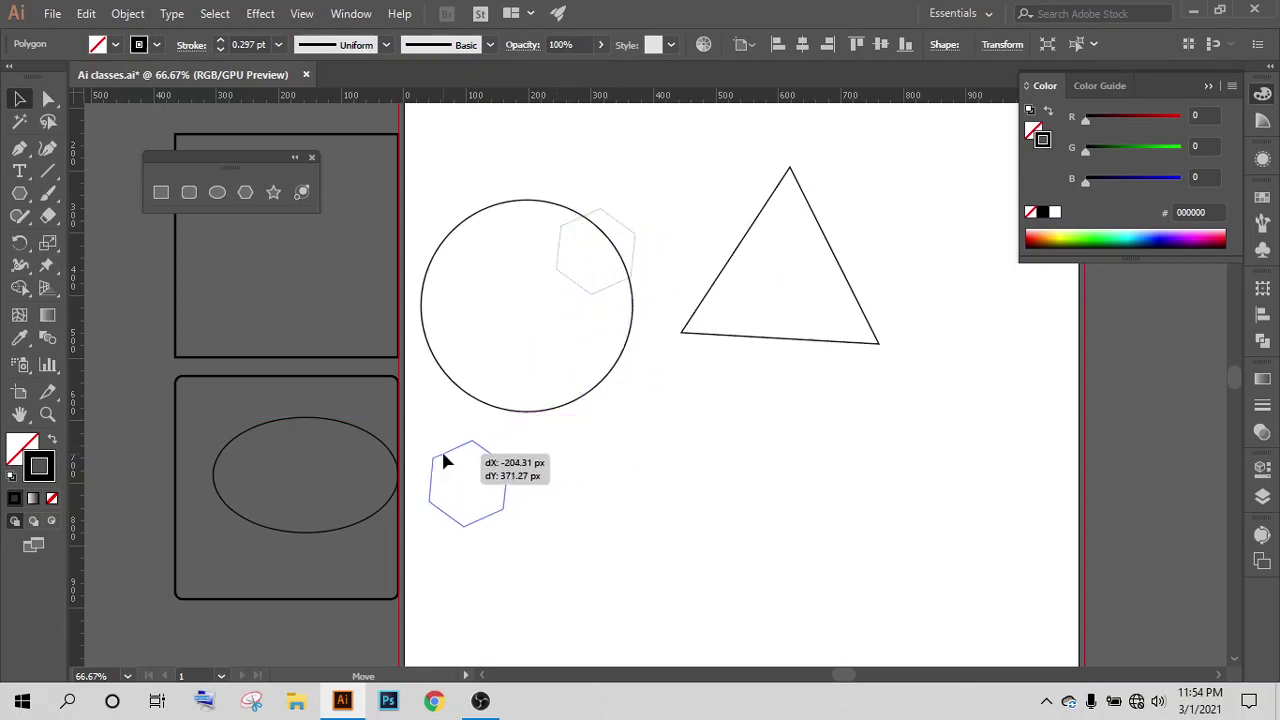
left_click_drag(572, 228, 446, 458)
left_click(768, 400)
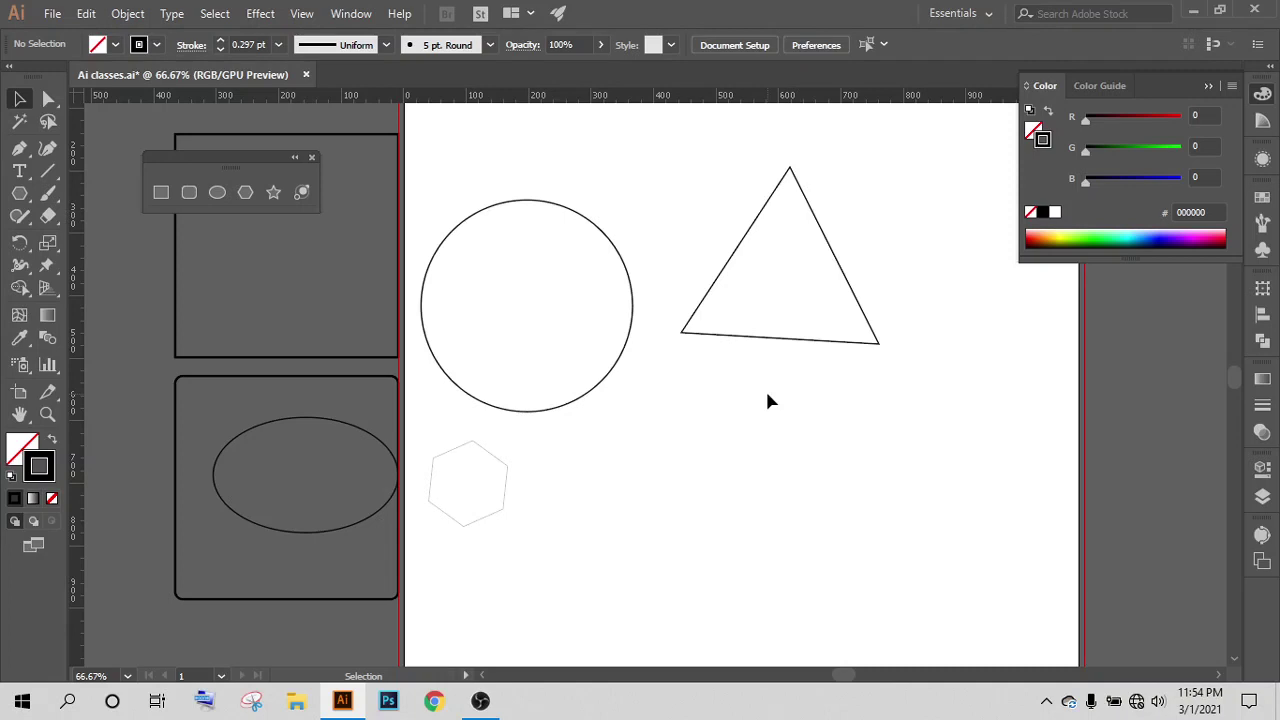
Step: Draw another hexagon below the triangle, then deselect everything
left_click(691, 336)
left_click(246, 193)
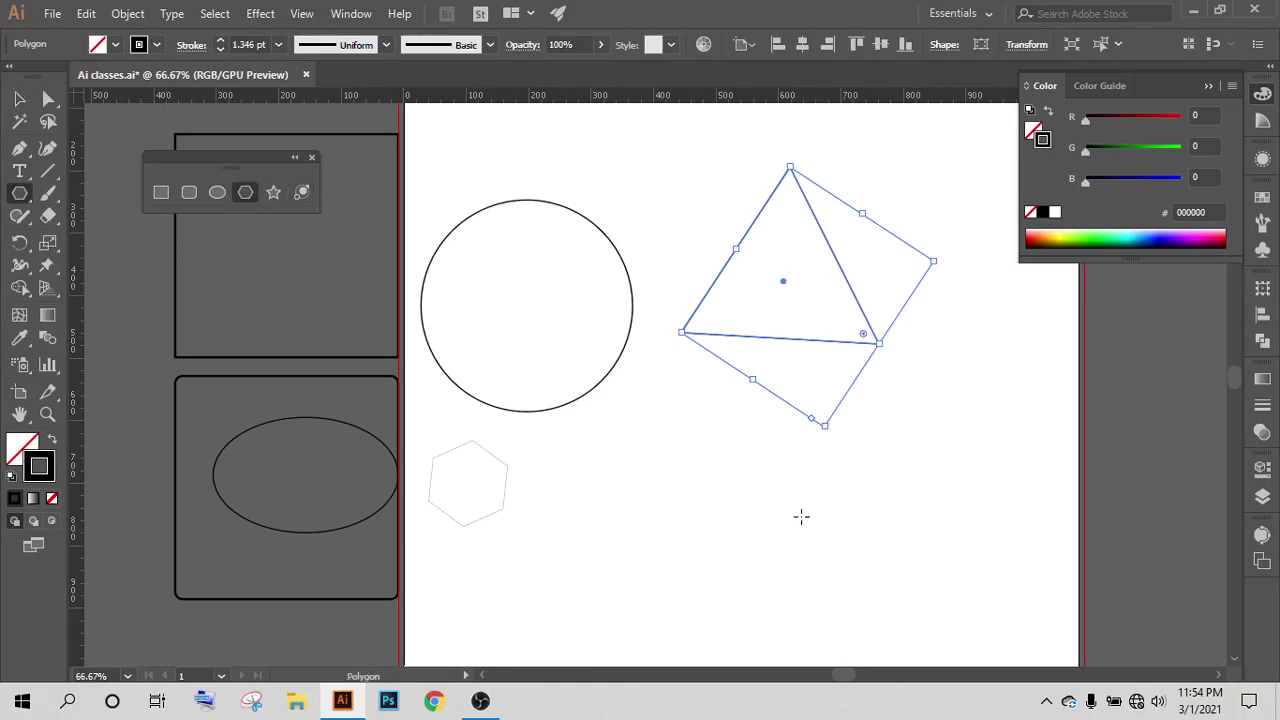
mouse_move(707, 483)
left_mouse_down()
mouse_move(797, 535)
mouse_move(770, 508)
mouse_move(787, 512)
left_mouse_up()
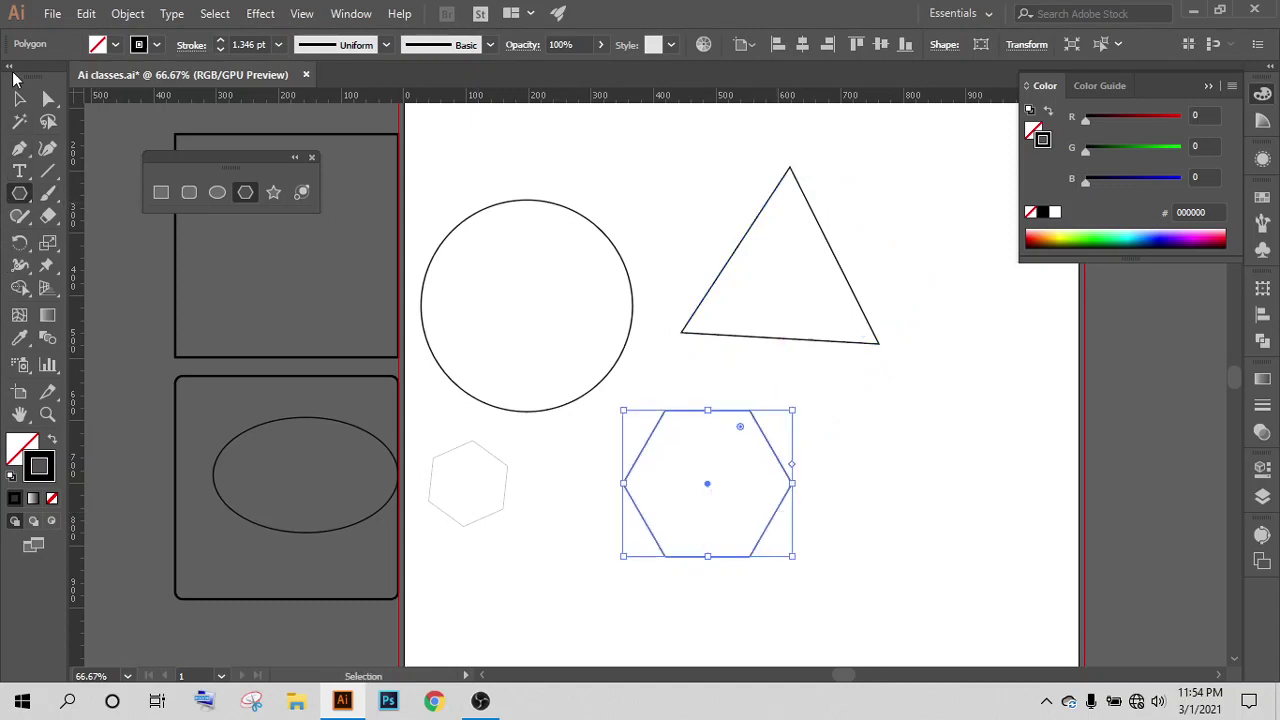
left_click(19, 98)
key("ctrl+shift+a")
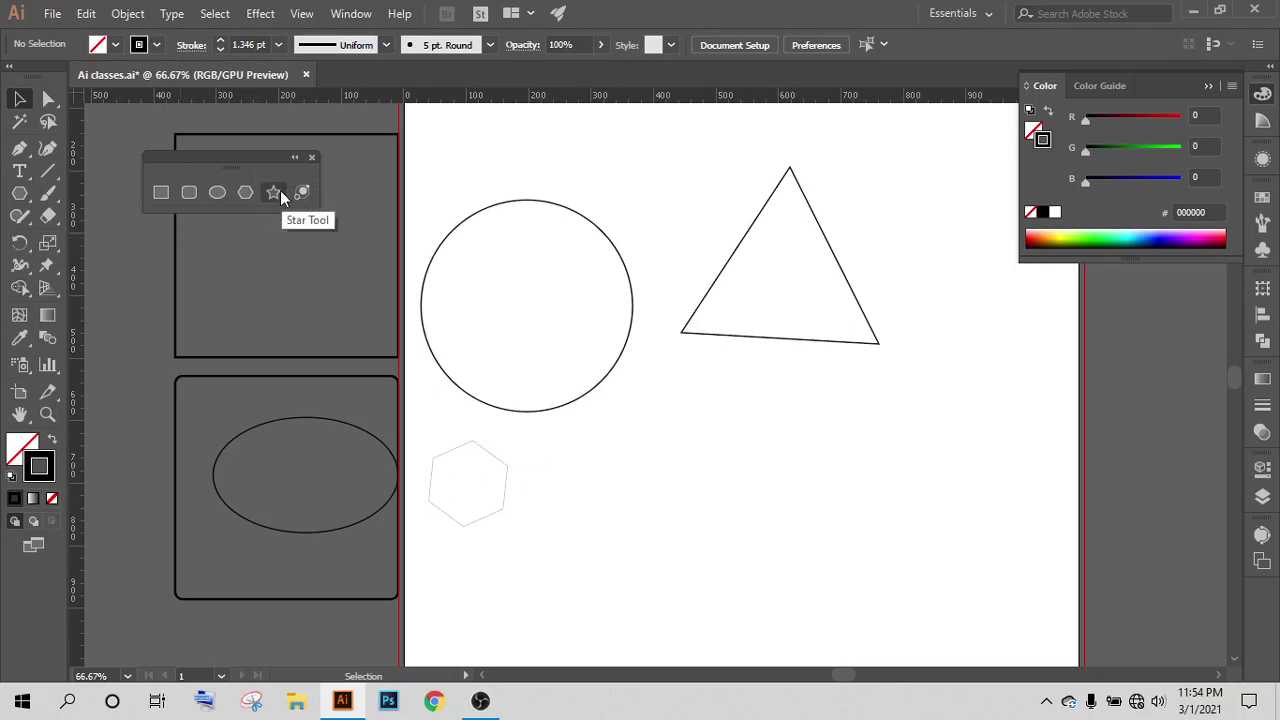
Step: Draw a star of about twenty points below the triangle
left_click(274, 192)
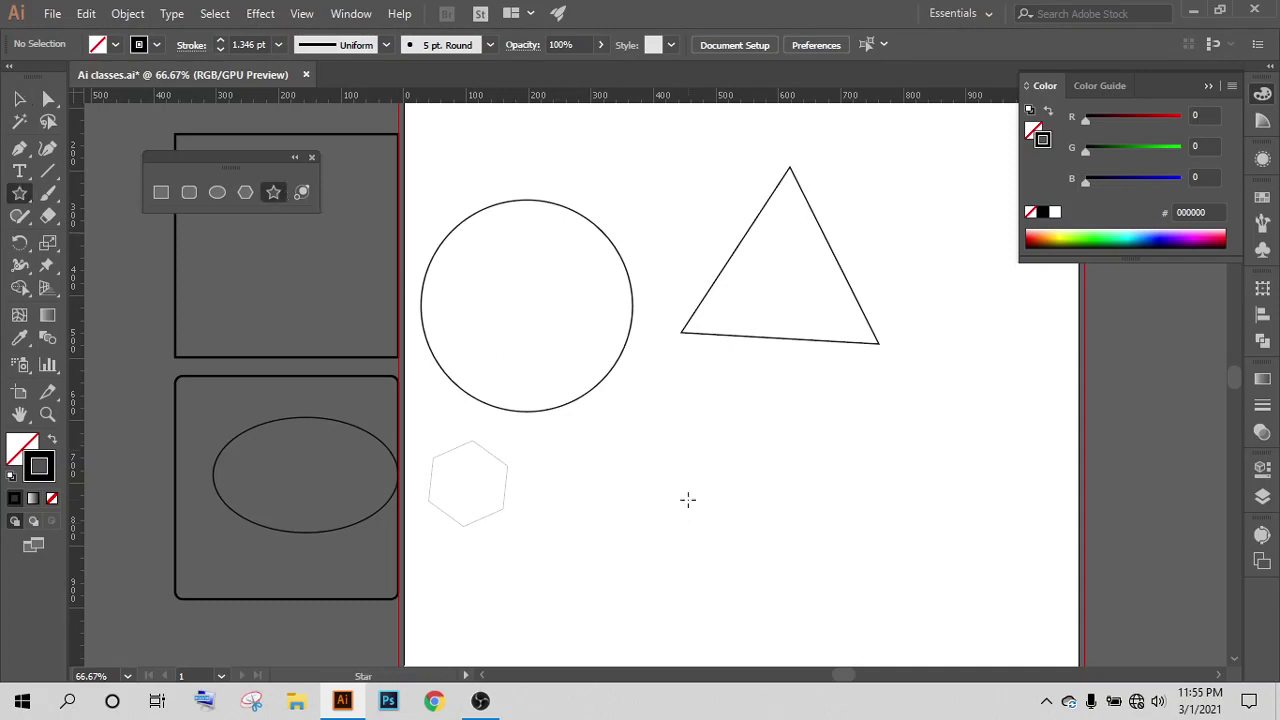
mouse_move(750, 414)
left_mouse_down()
mouse_move(925, 549)
mouse_move(843, 411)
left_mouse_up()
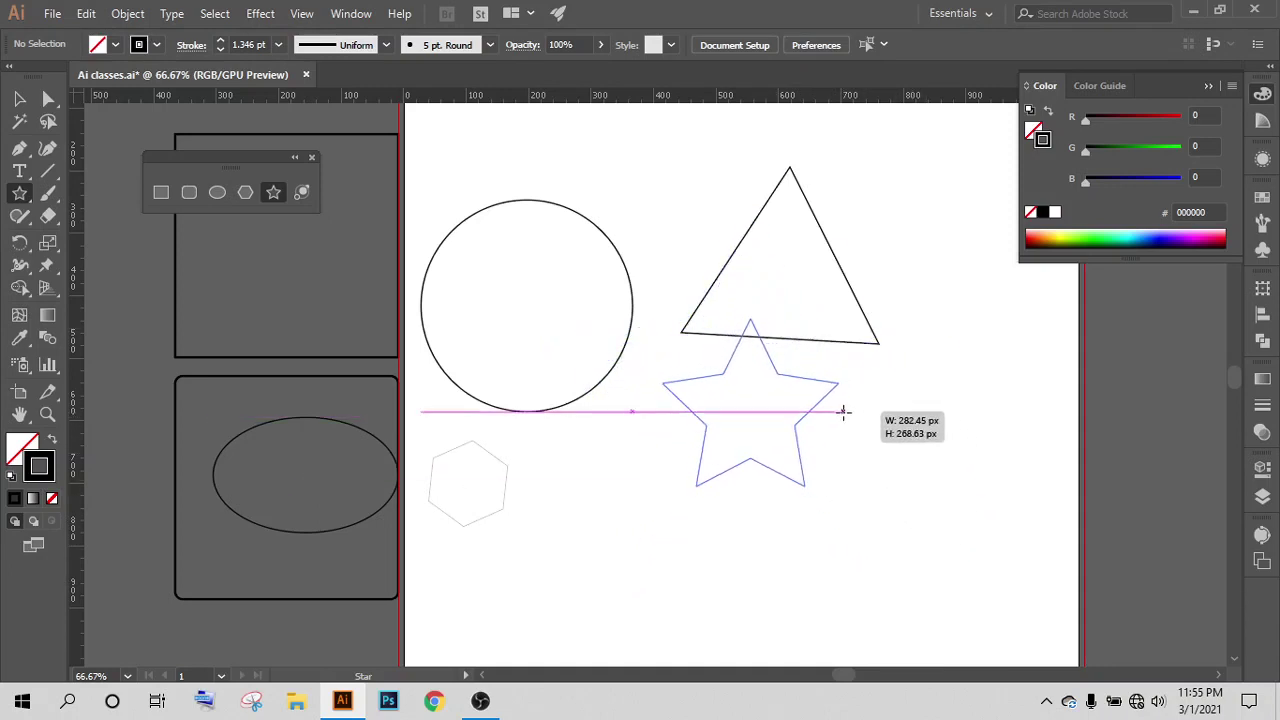
key("Up")
key("Up")
key("Up")
key("Up")
key("Up")
key("Up")
key("Up")
key("Up")
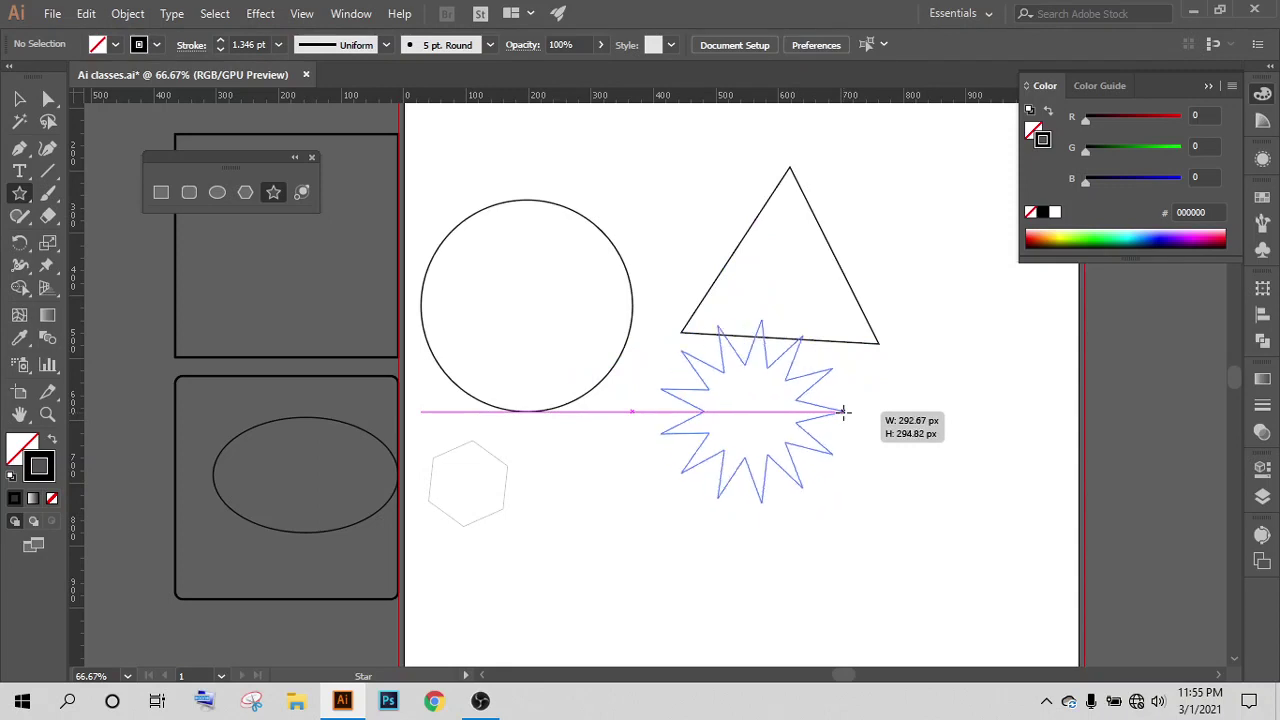
key("Down")
key("Down")
key("Down")
key("Down")
key("Down")
key("Down")
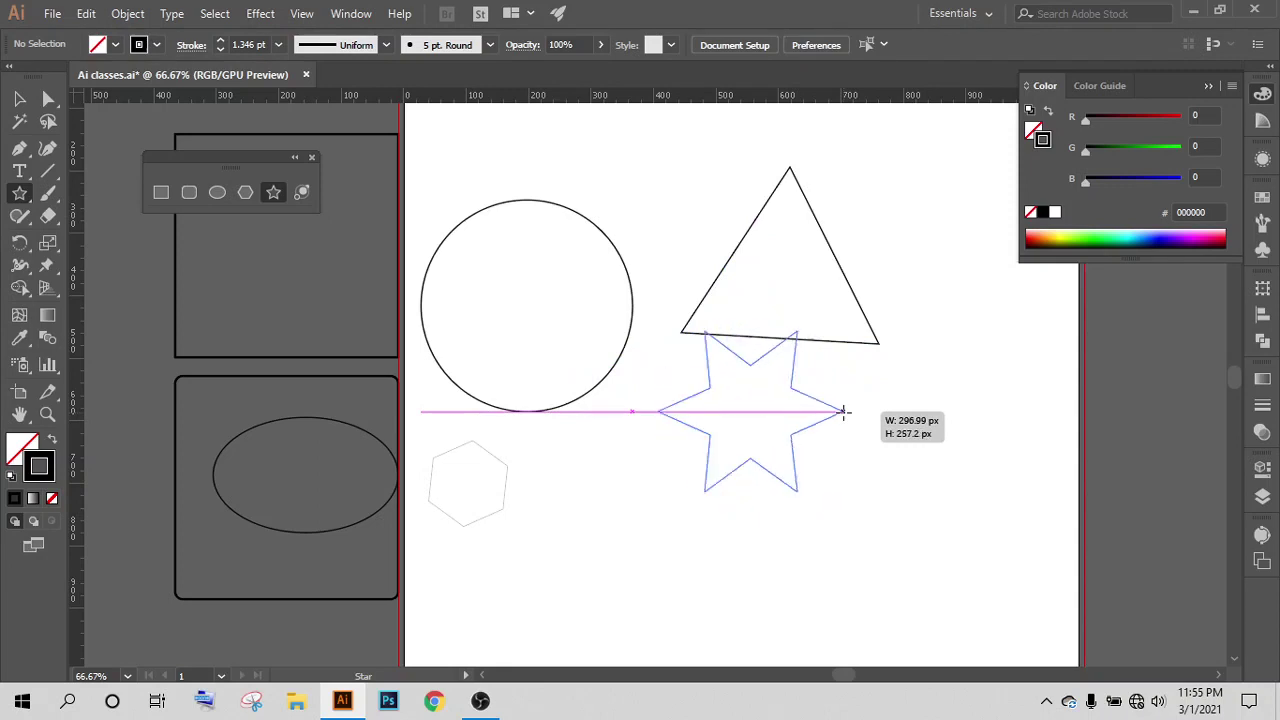
key("Down")
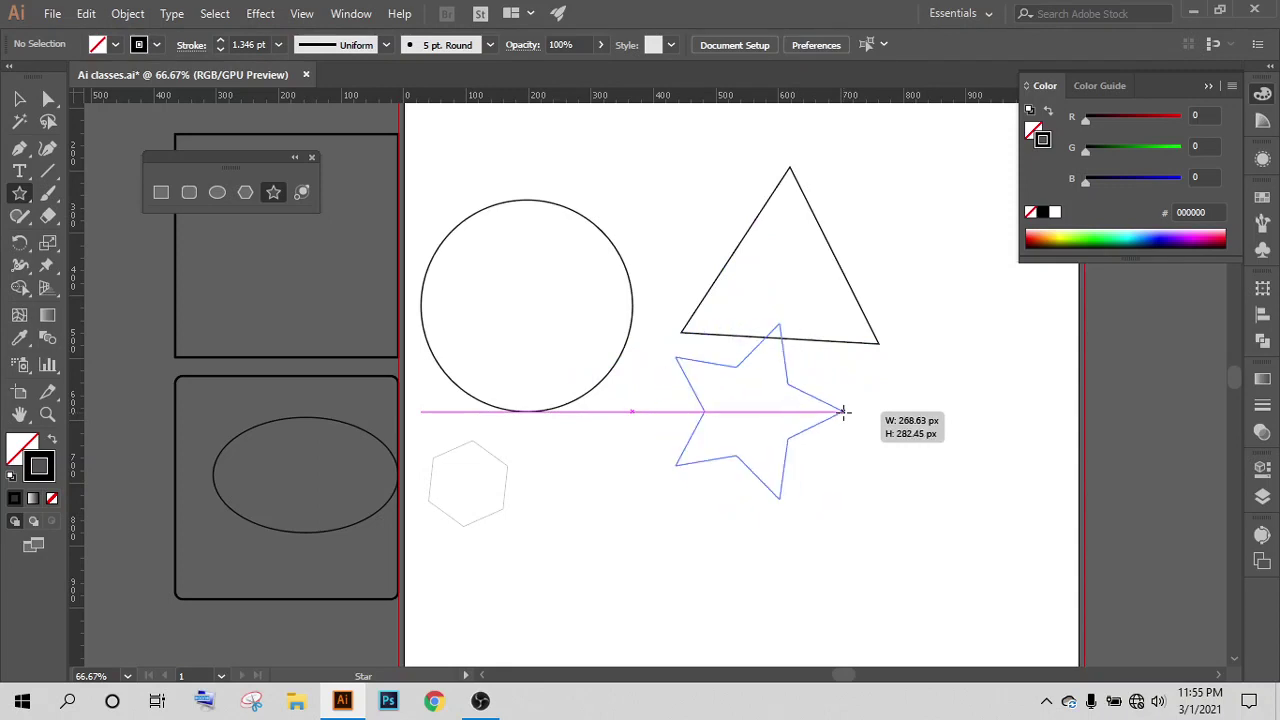
key("Up")
key("Up")
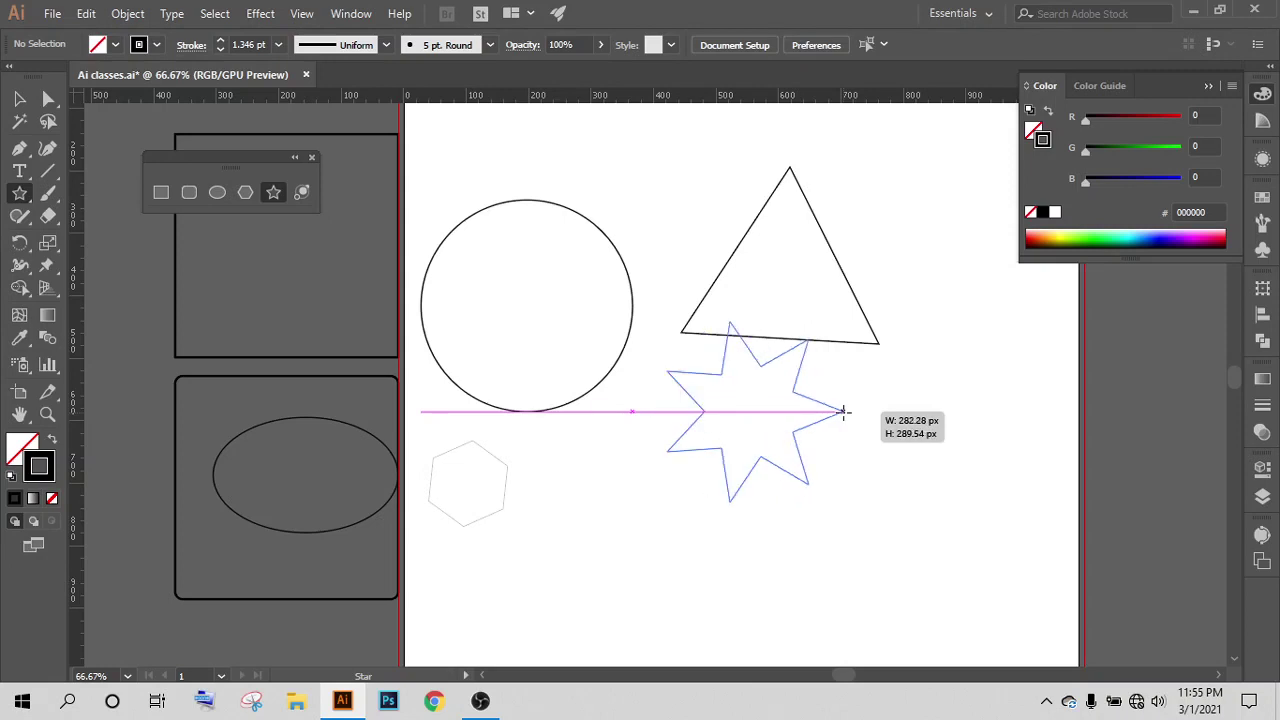
key("Up")
key("Up")
key("Up")
key("Up")
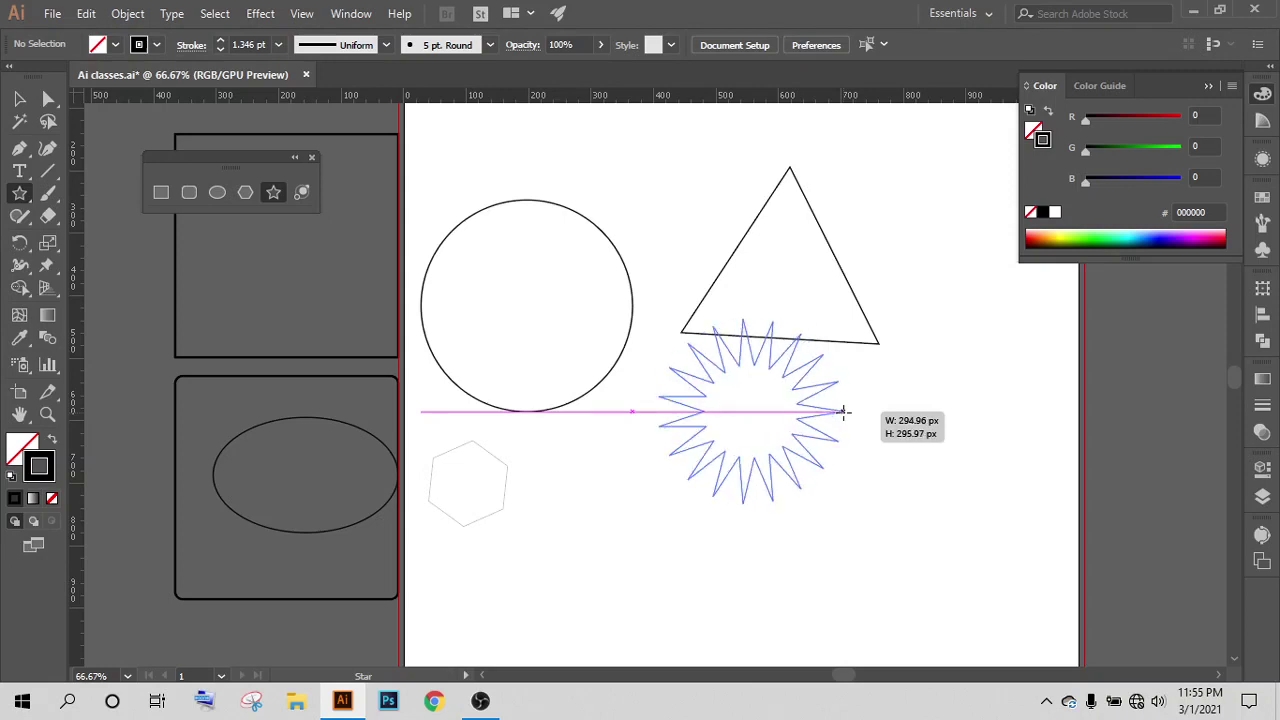
left_click_drag(843, 411, 843, 411)
Step: Select the star, nudge it slightly lower, and undo a stray change
left_click(19, 98)
left_click(19, 98)
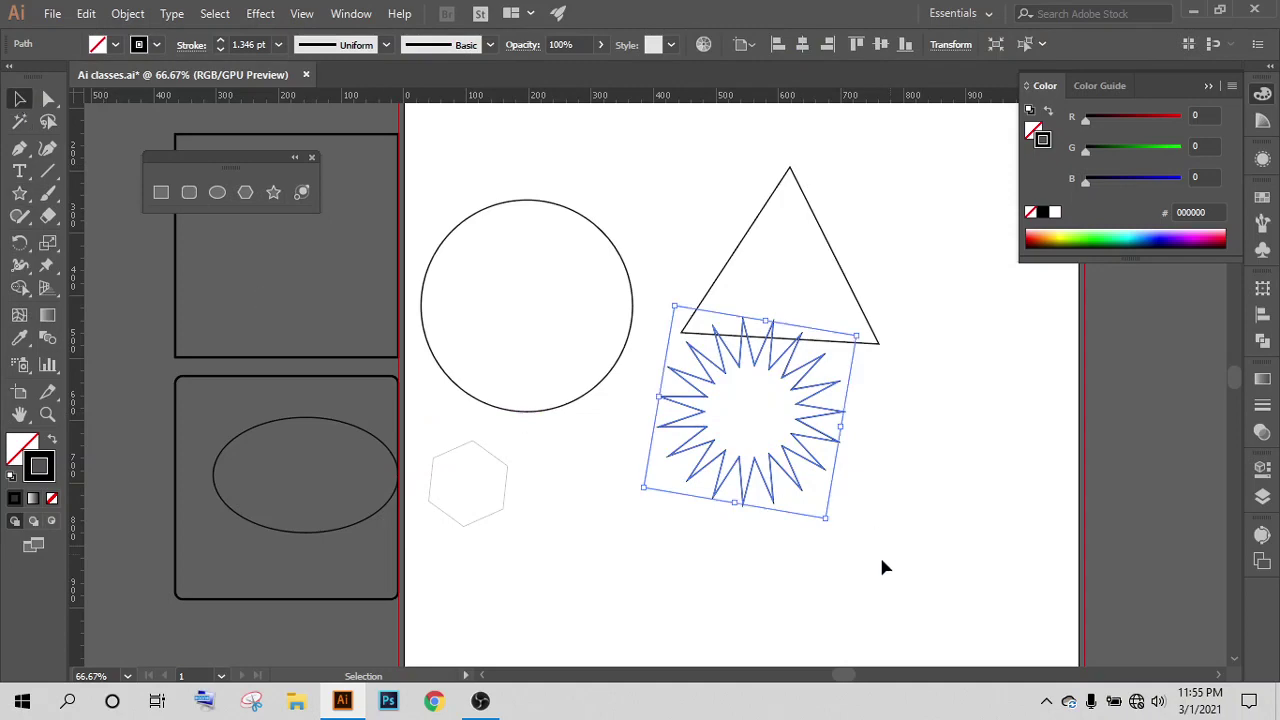
scroll(793, 457, "up", 2, "alt")
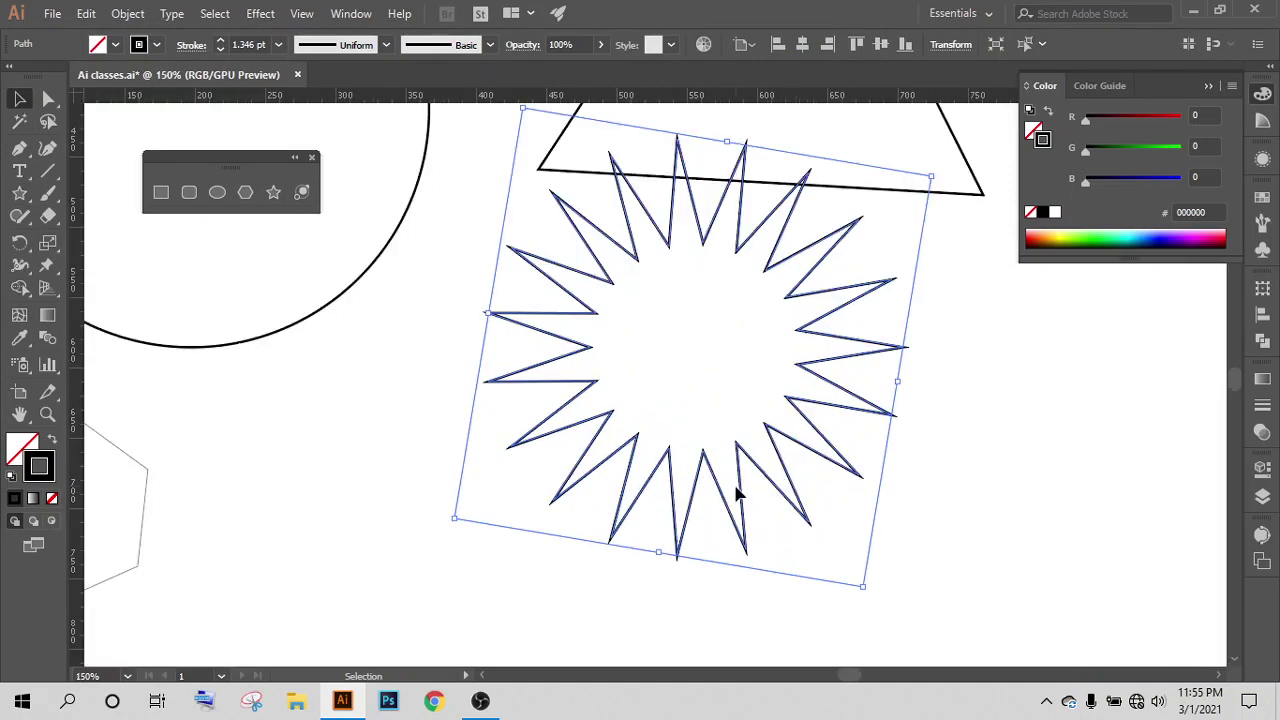
mouse_move(745, 521)
left_mouse_down()
mouse_move(755, 560)
mouse_move(760, 513)
left_mouse_up()
scroll(790, 520, "down", 2, "alt")
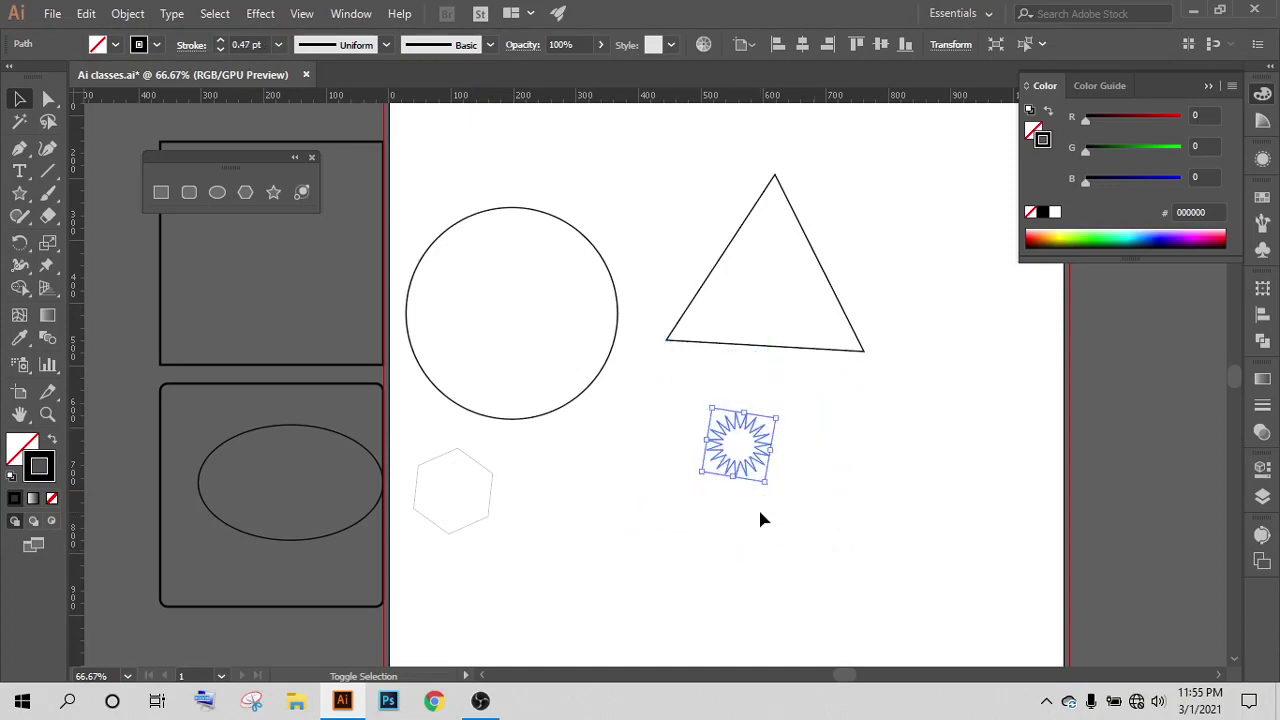
key("a")
key("ctrl+z")
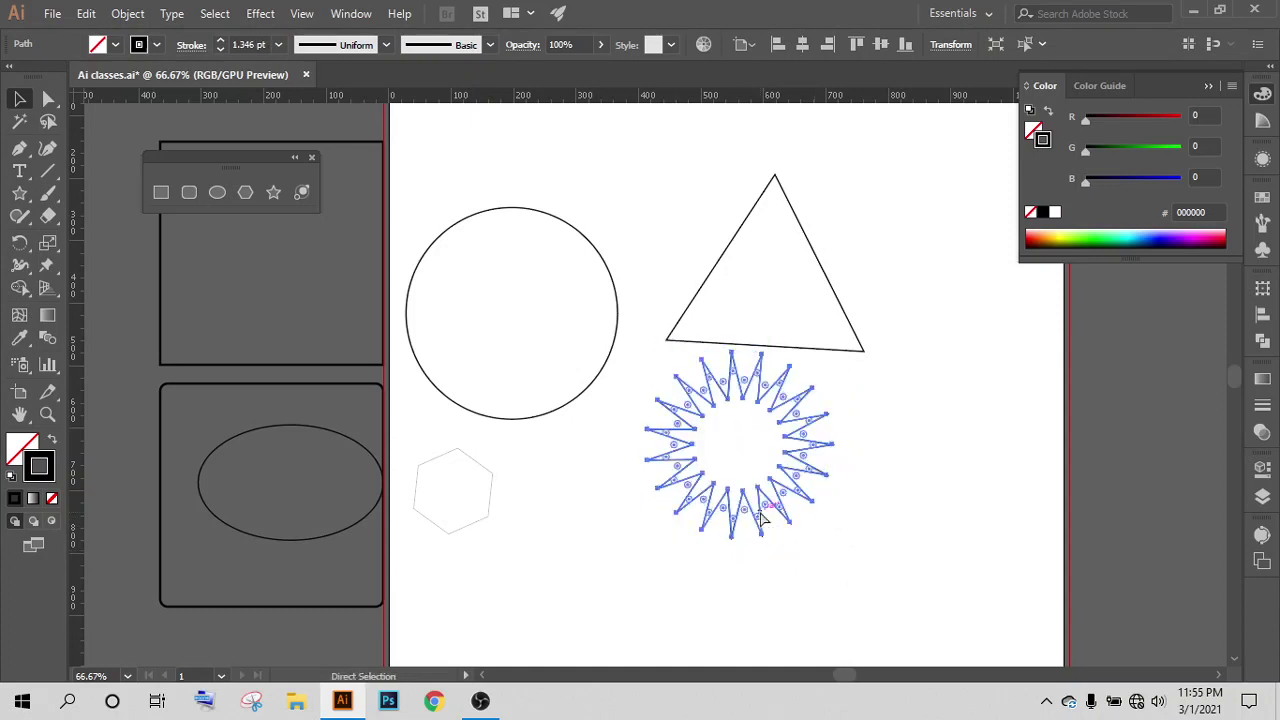
Step: Select the star group and enlarge it slightly by its corner handle
key("v")
left_click(760, 515)
left_click(868, 536)
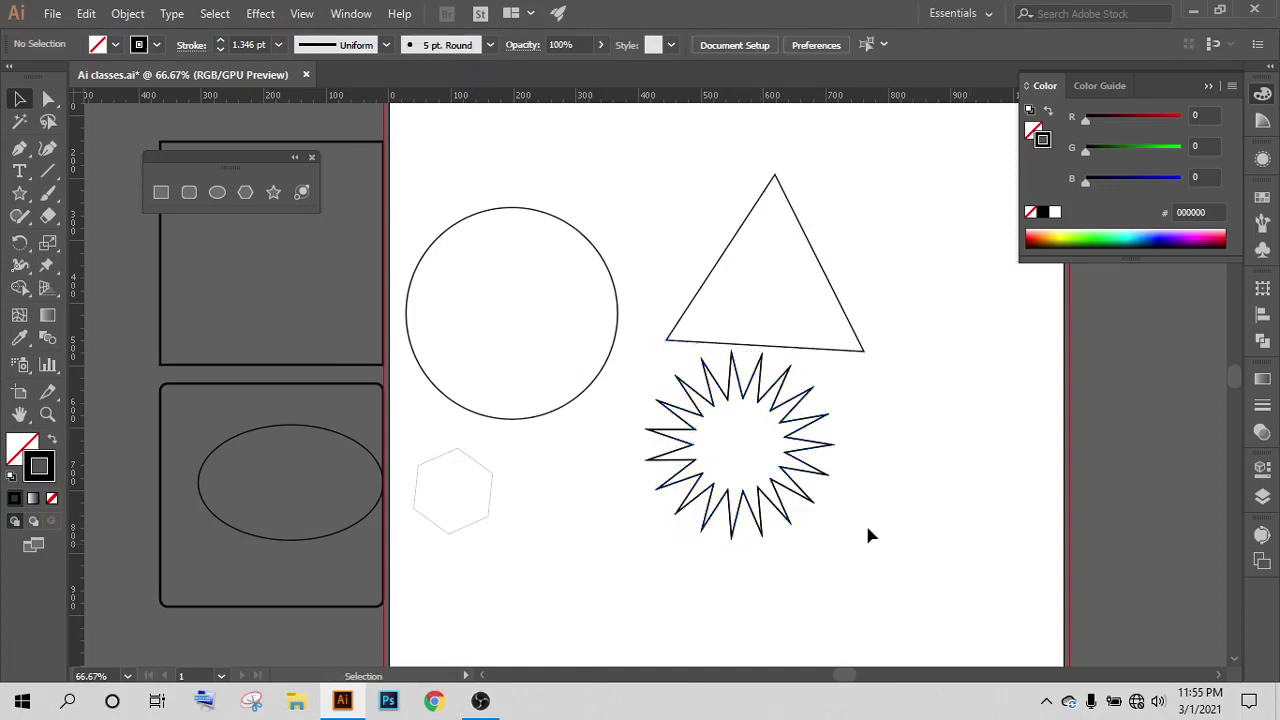
left_click(782, 510)
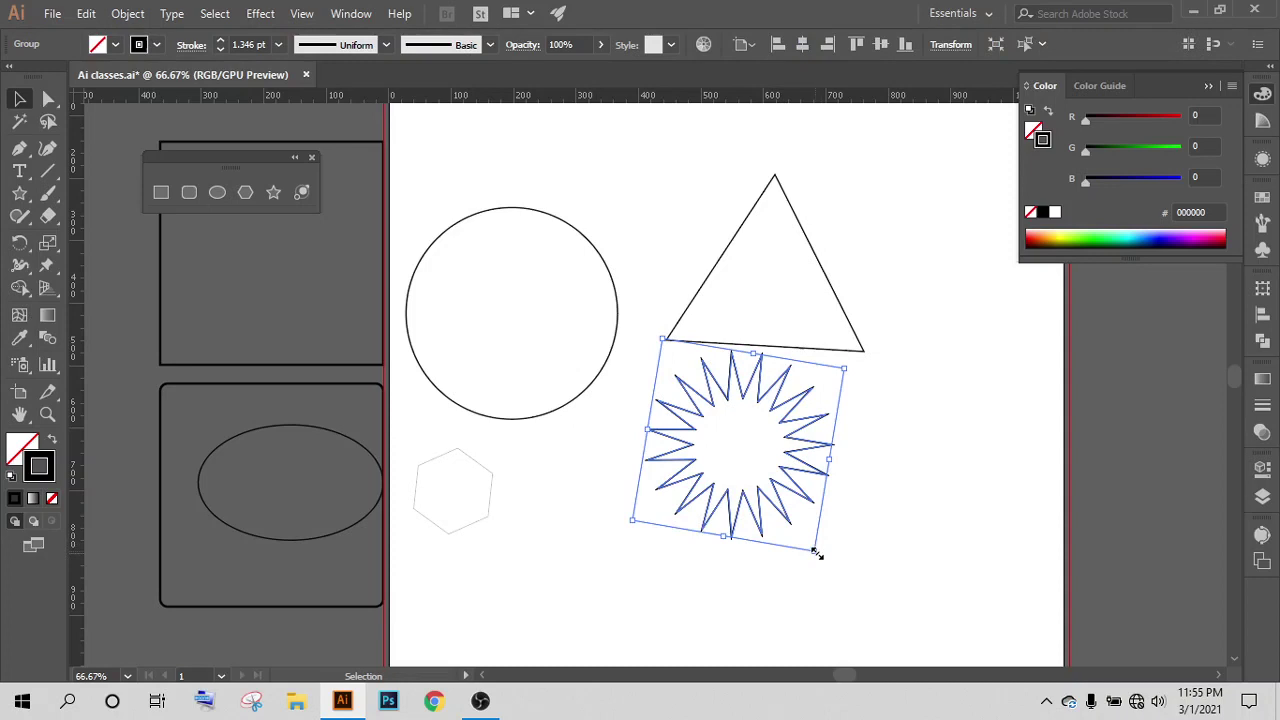
left_click_drag(811, 546, 778, 525)
Step: Reselect the inner star and rotate it slightly inside the outer star
left_click(861, 424)
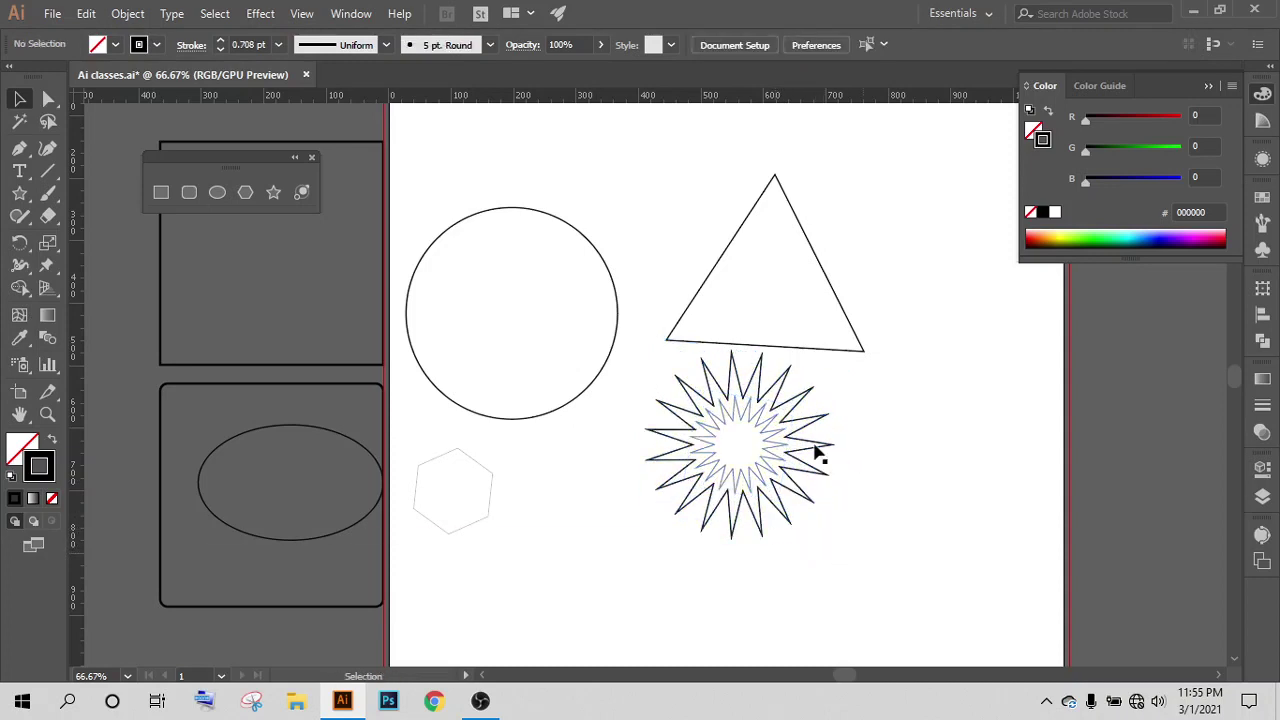
left_click(765, 470)
key("a")
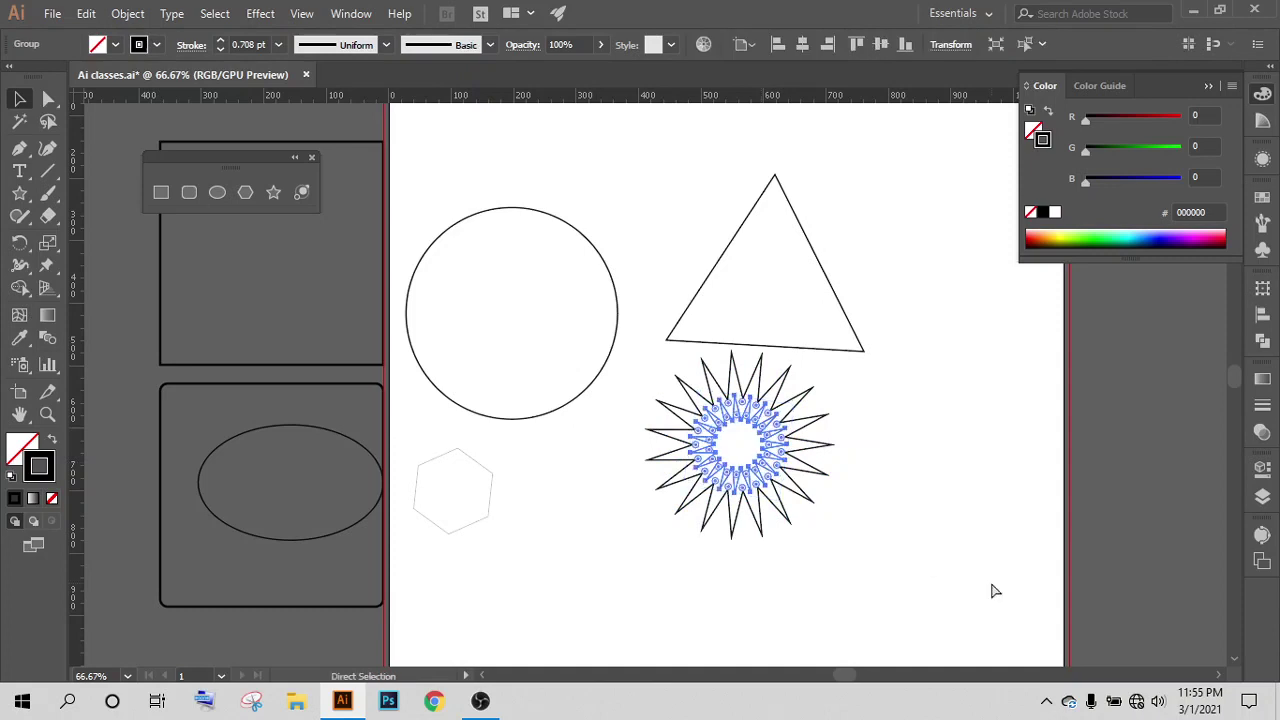
key("v")
mouse_move(789, 529)
left_mouse_down()
mouse_move(762, 483)
mouse_move(725, 470)
mouse_move(768, 482)
left_mouse_up()
Step: Inspect the nested stars, then drag the triangle up and to the left
left_click(921, 447)
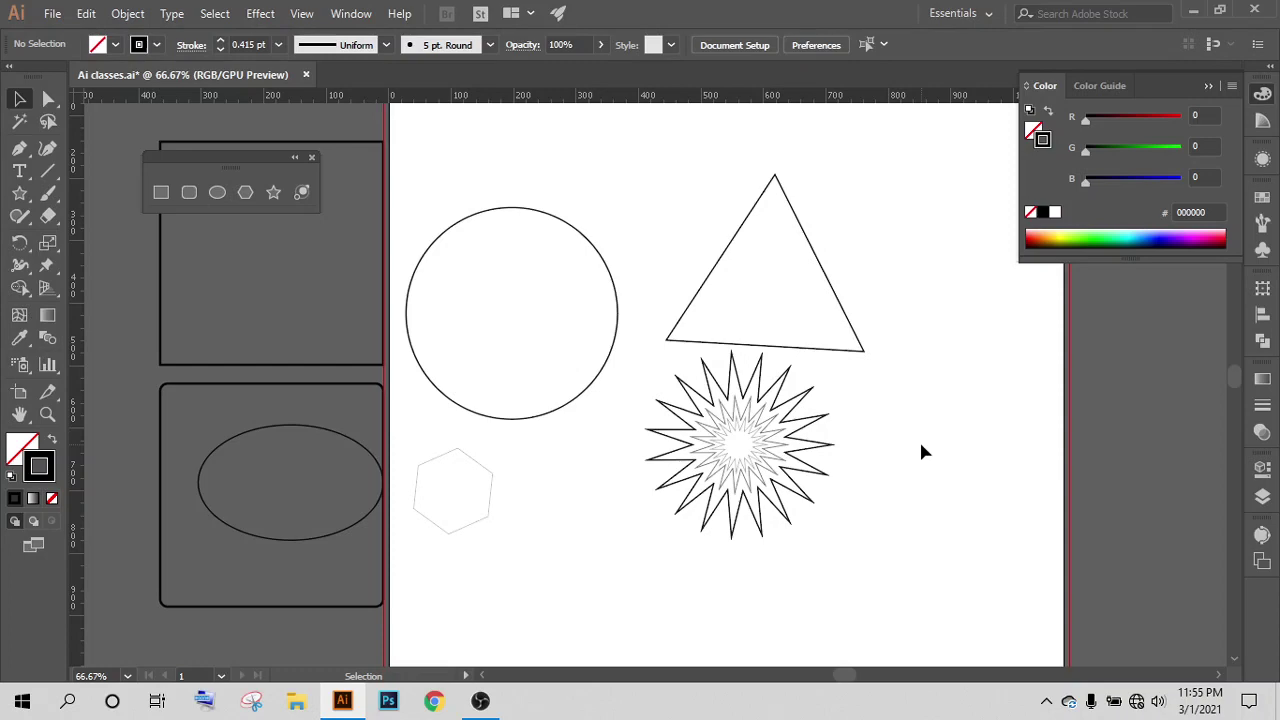
scroll(749, 417, "up", 3)
scroll(710, 490, "up", 1)
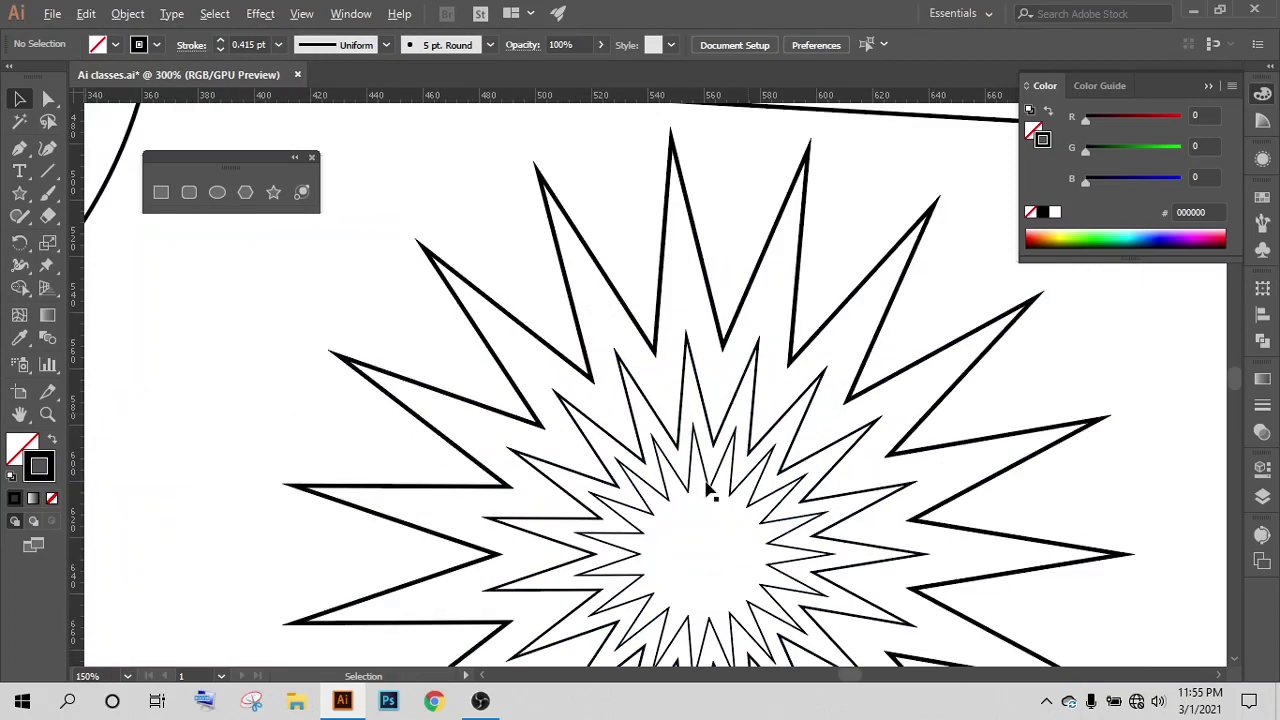
scroll(700, 495, "down", 1)
scroll(783, 495, "down", 1)
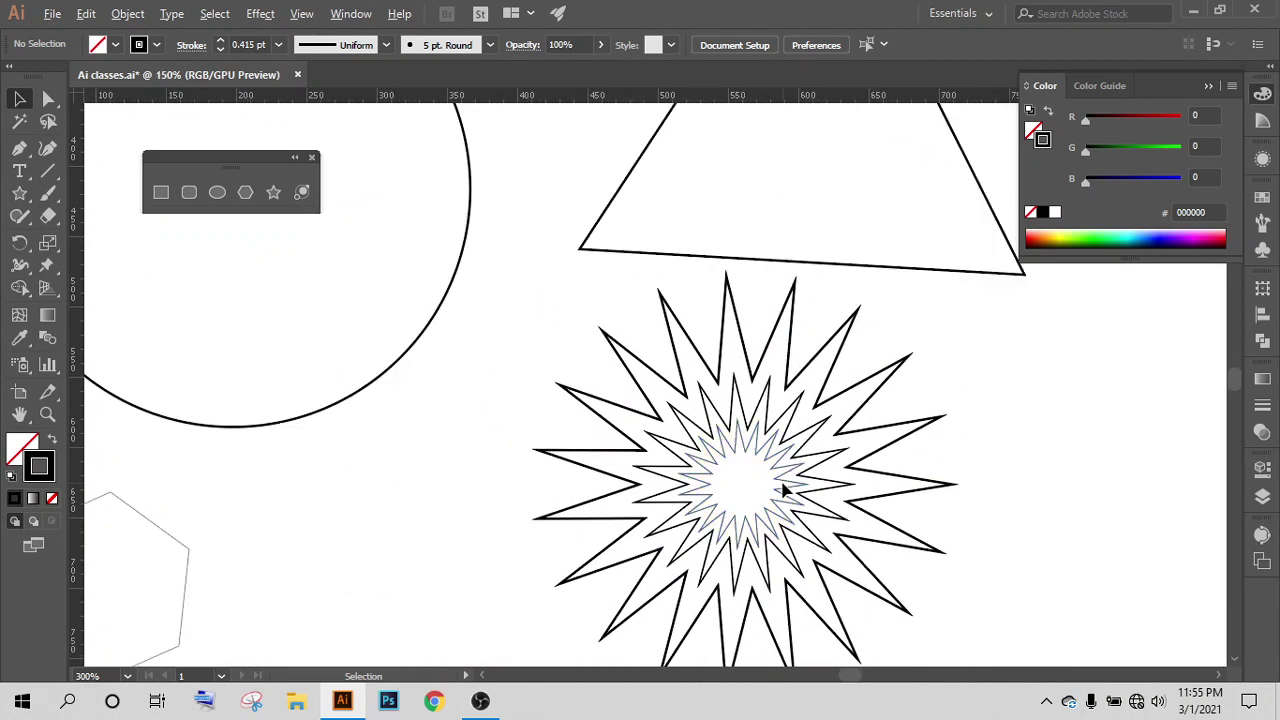
scroll(785, 488, "down", 1)
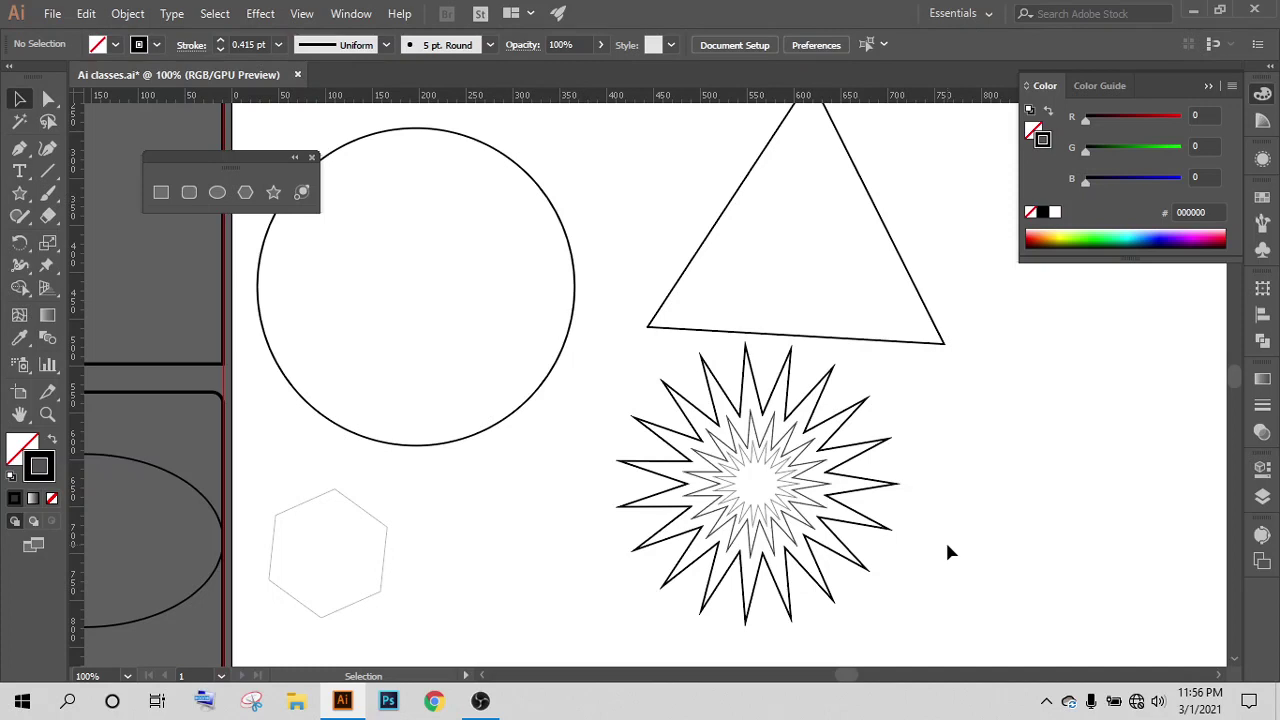
scroll(845, 598, "down", 1)
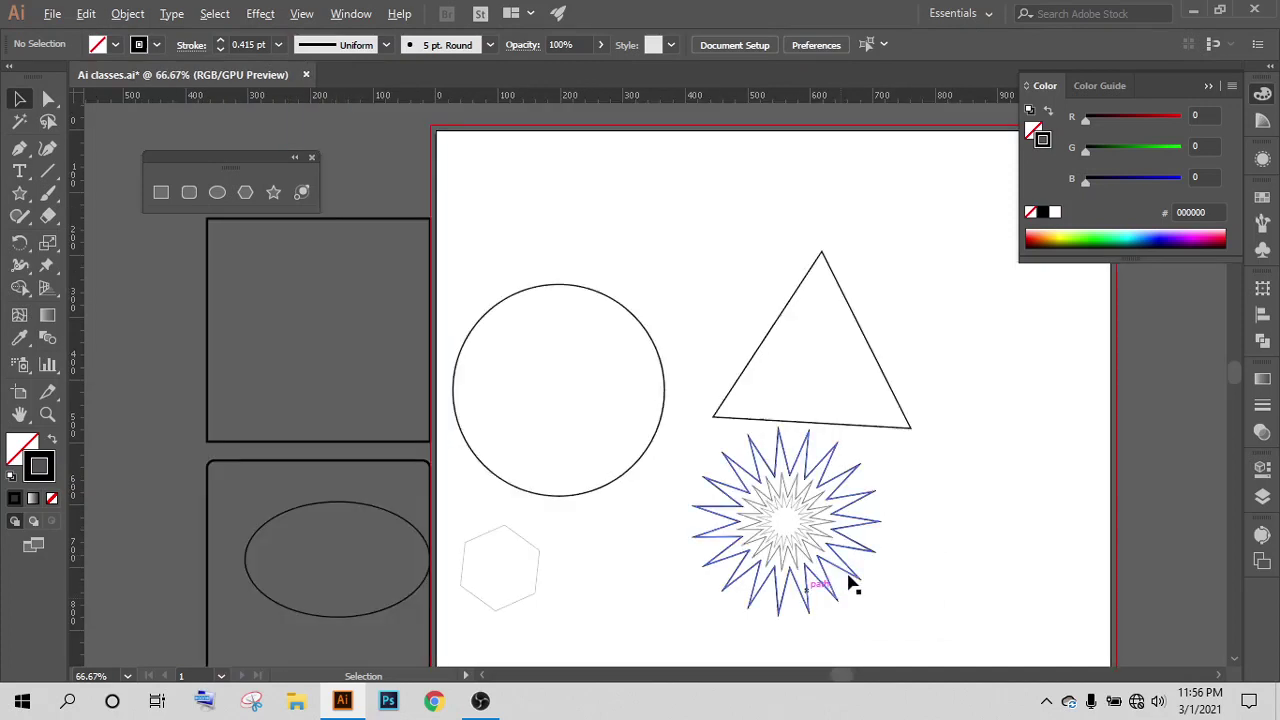
mouse_move(911, 509)
left_mouse_down()
mouse_move(791, 429)
mouse_move(869, 446)
left_mouse_up()
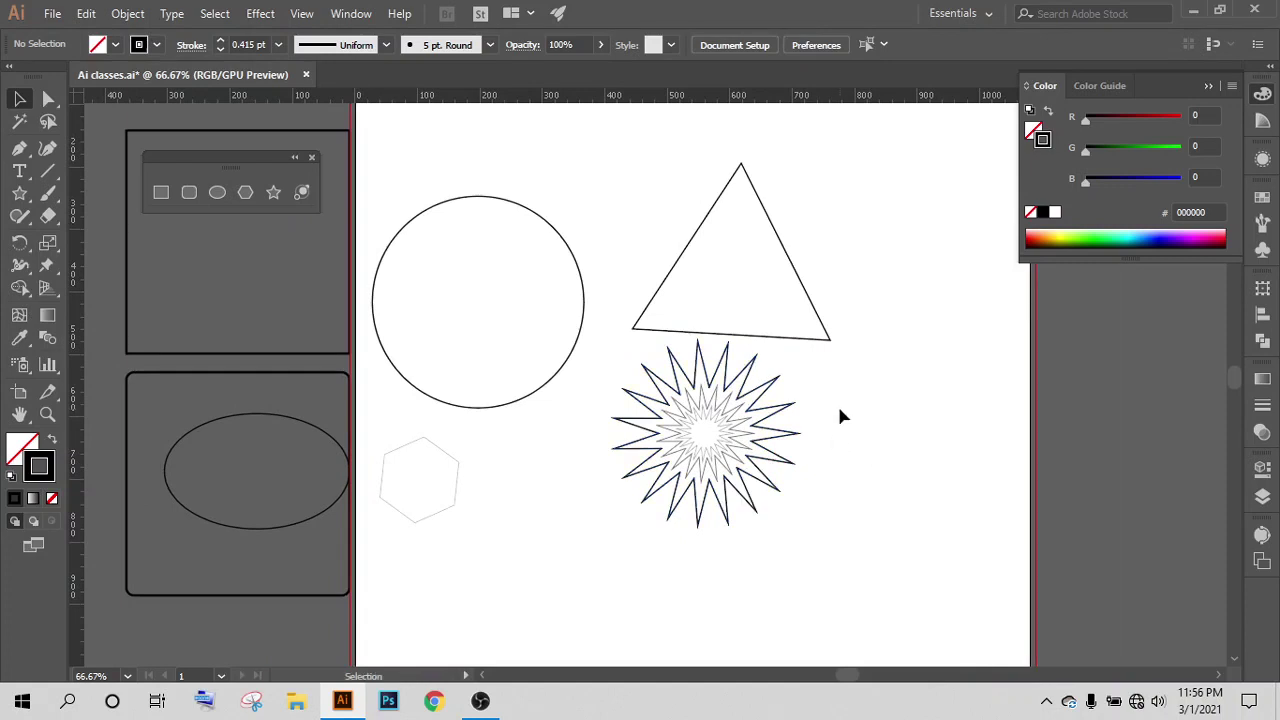
mouse_move(828, 337)
left_mouse_down()
mouse_move(787, 240)
mouse_move(781, 258)
left_mouse_up()
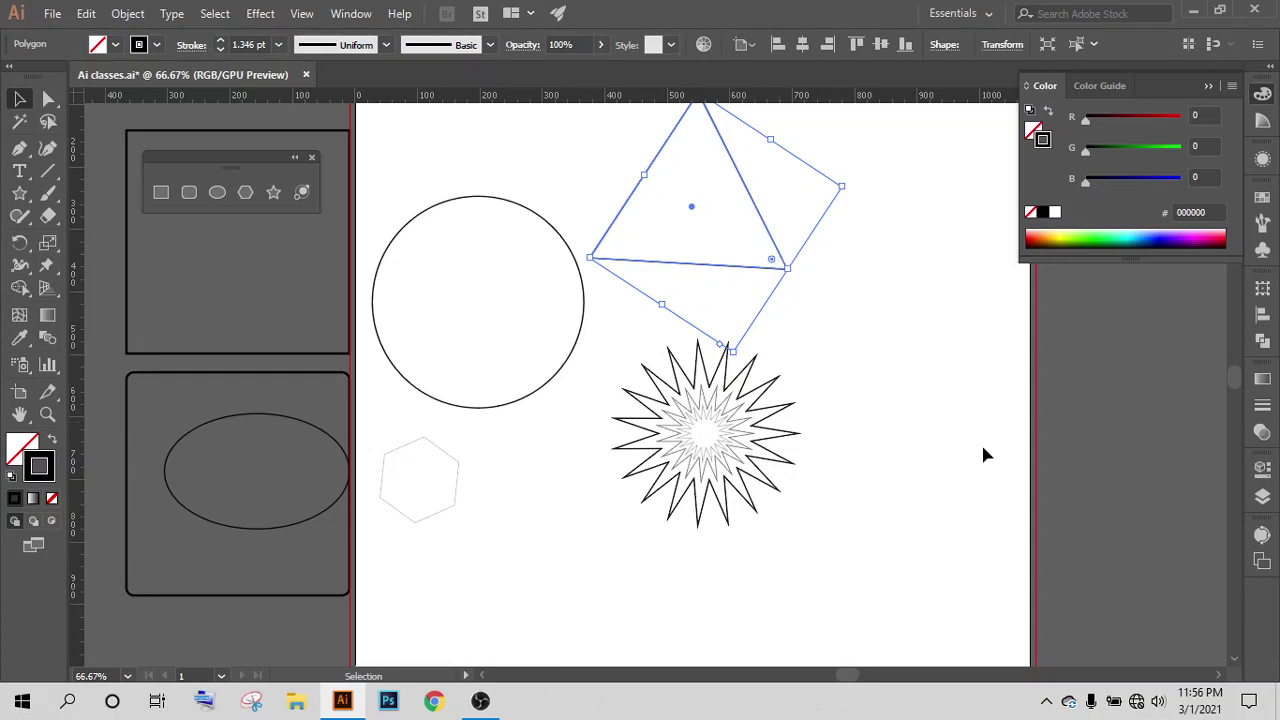
Step: Set the triangle's Polygon Side Count to 6, then step it down to 4
scroll(828, 382, "up", 3)
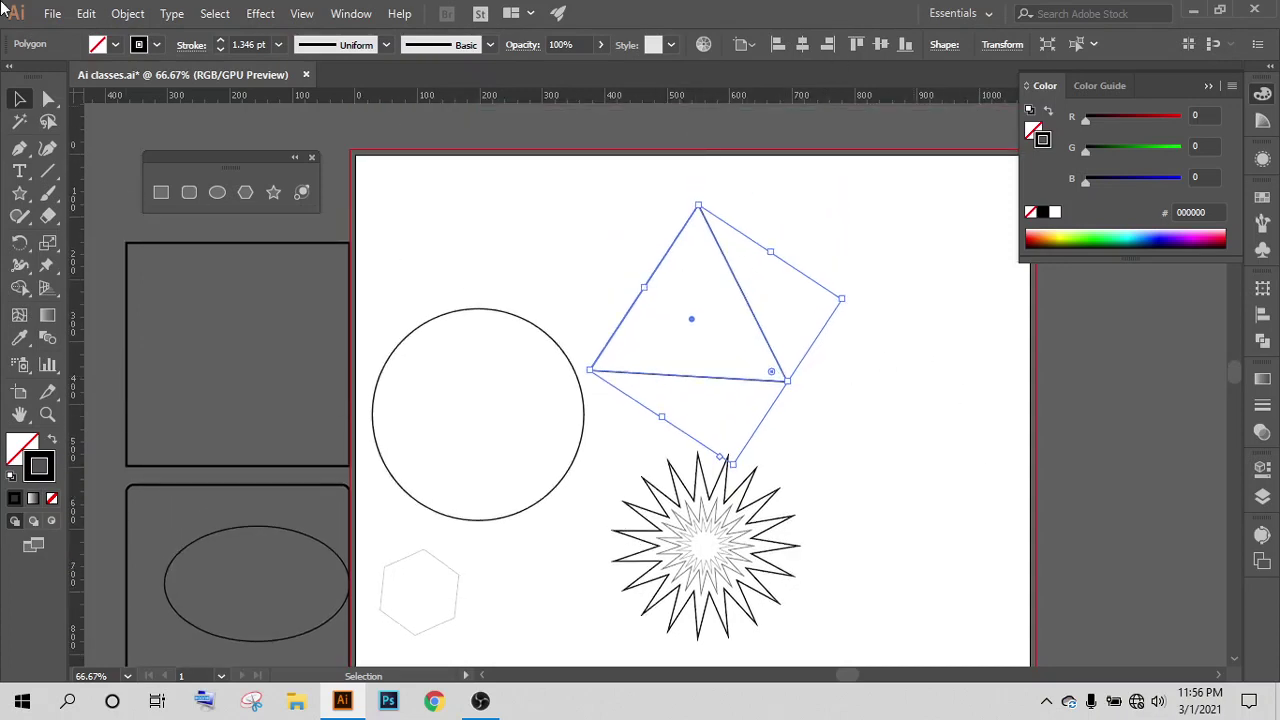
left_click(950, 46)
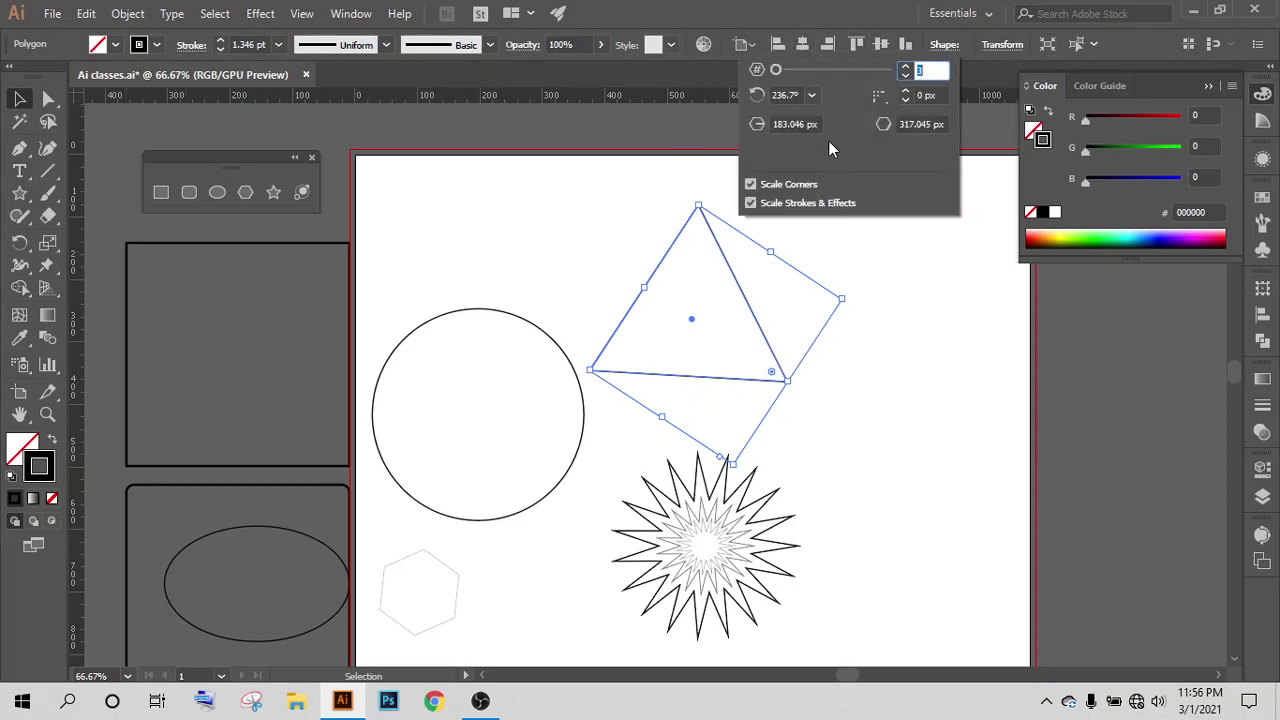
type("6")
key("Return")
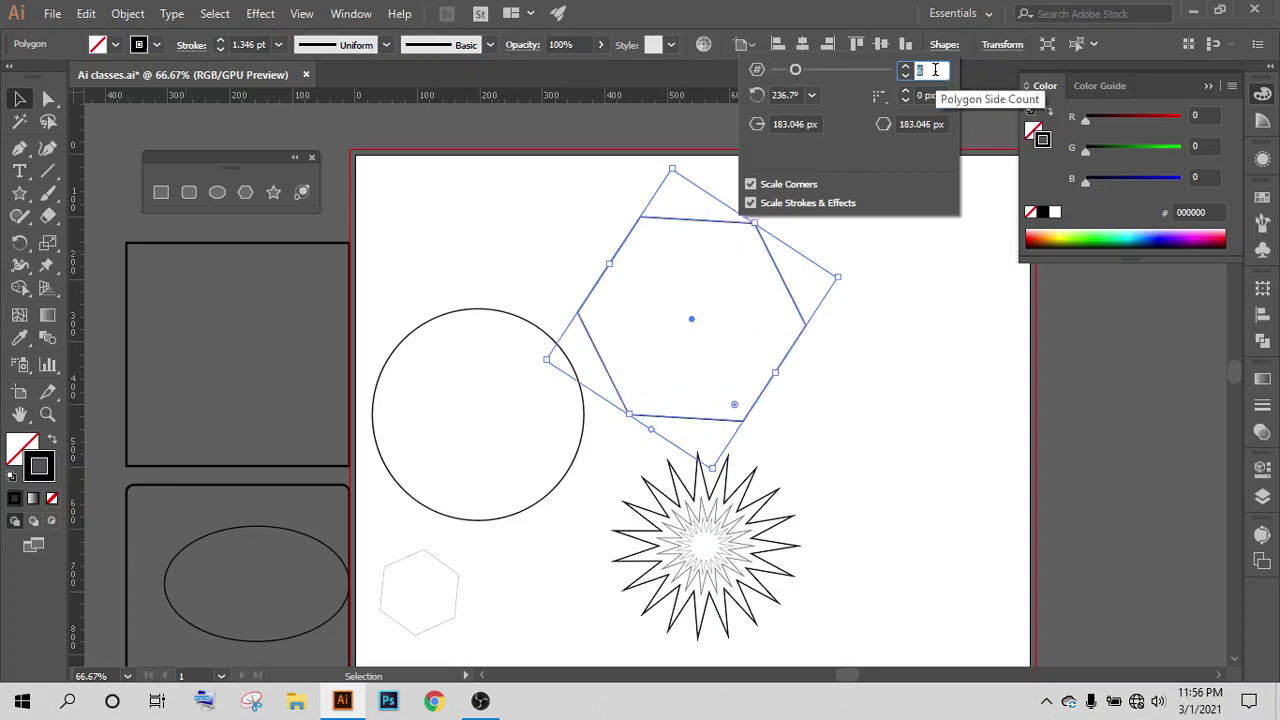
key("Down")
key("Down")
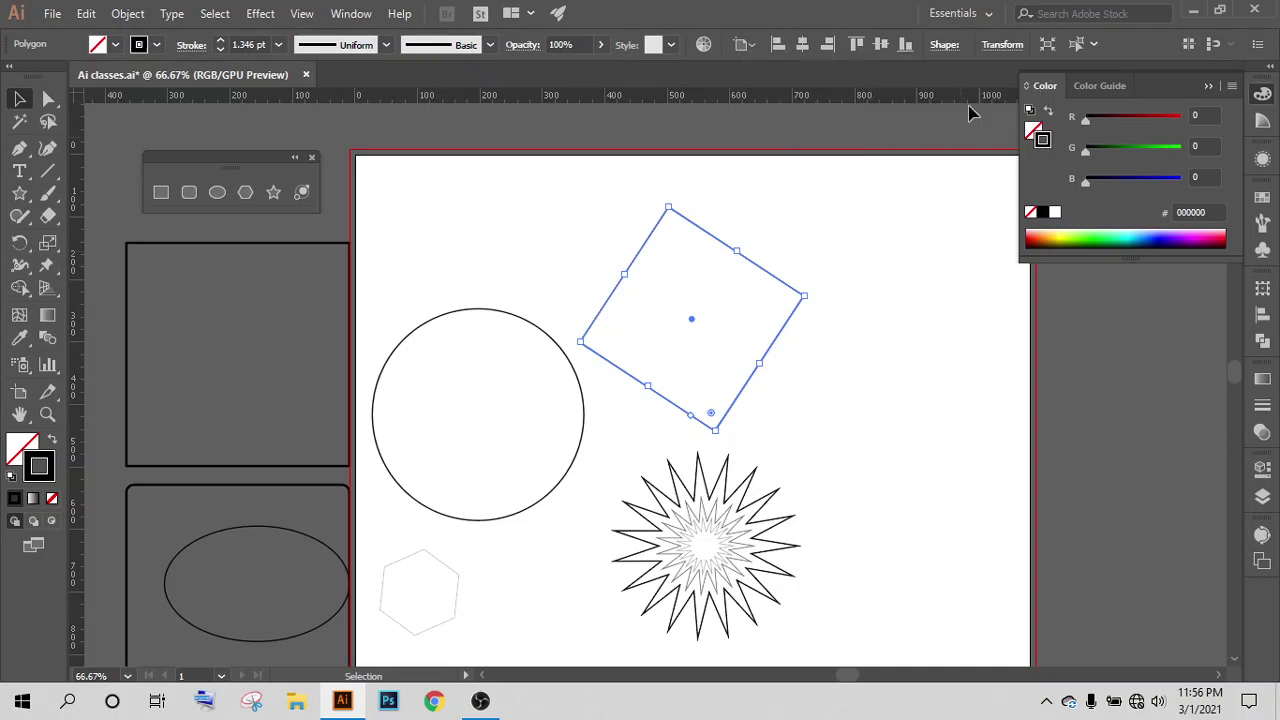
left_click(942, 45)
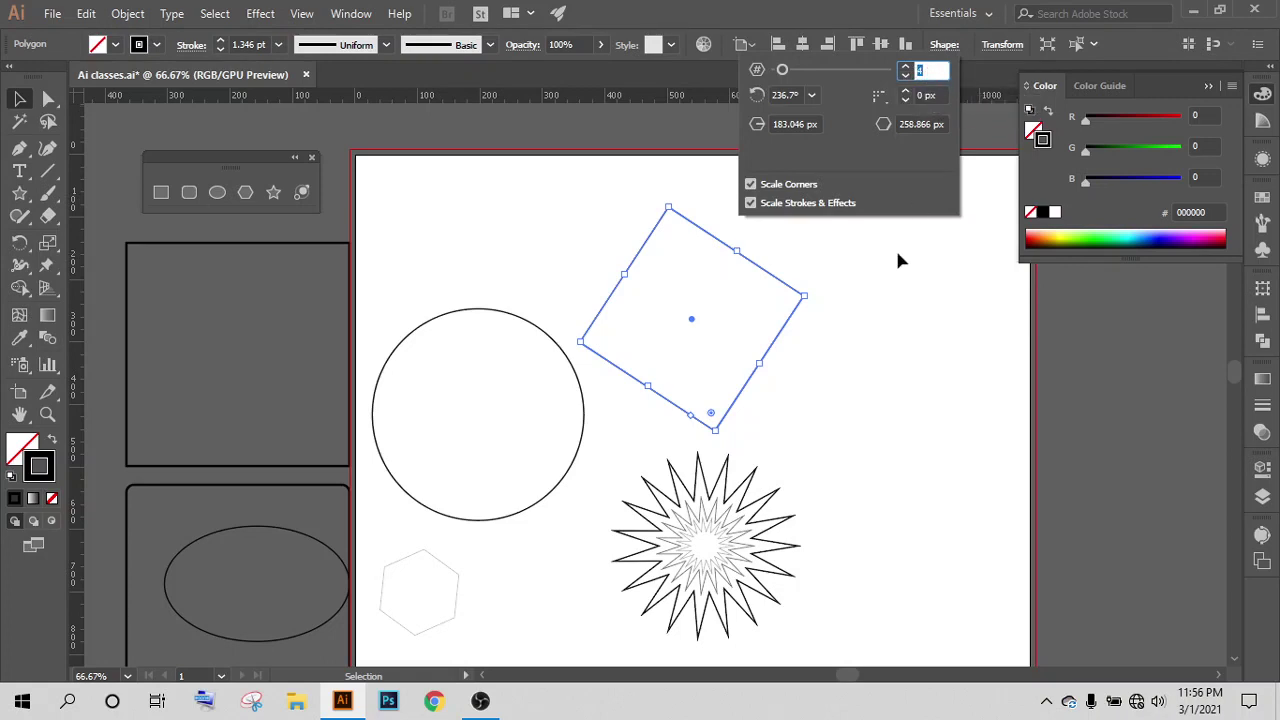
Step: Select the circle and set its Ellipse Width to 361, then 351 px
left_click(465, 320)
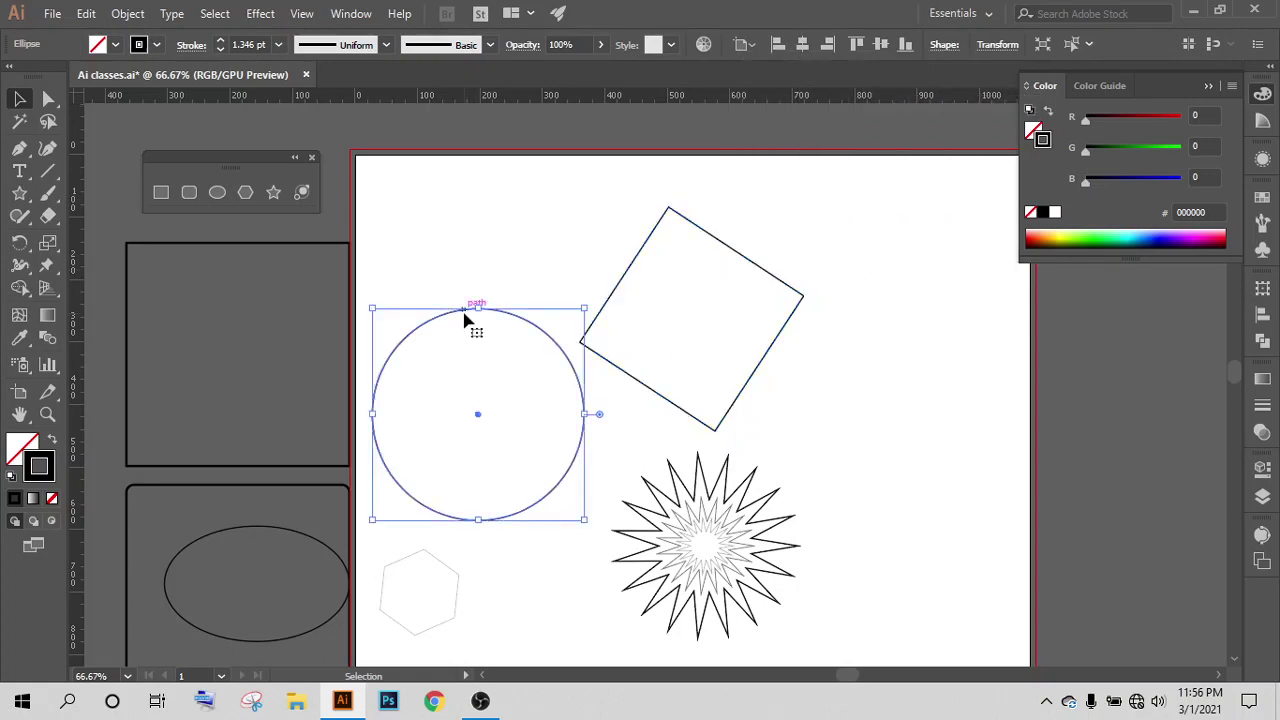
left_click(513, 289)
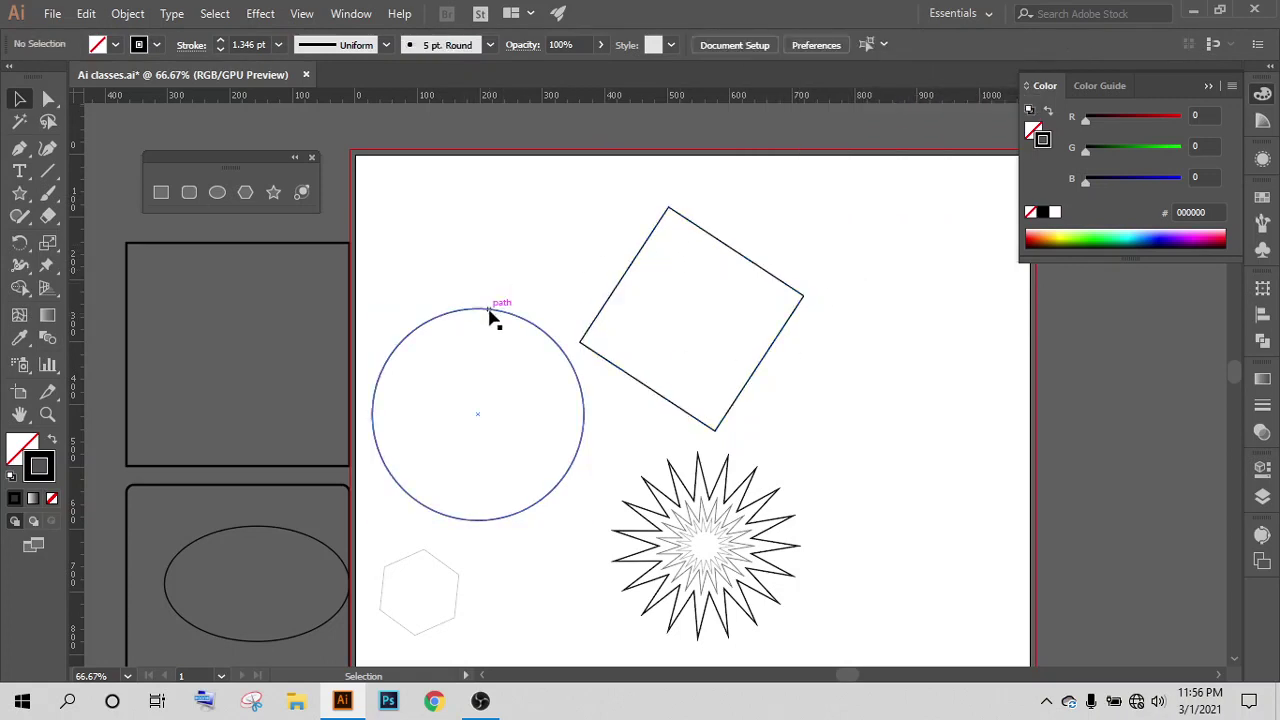
left_click(490, 310)
left_click(945, 48)
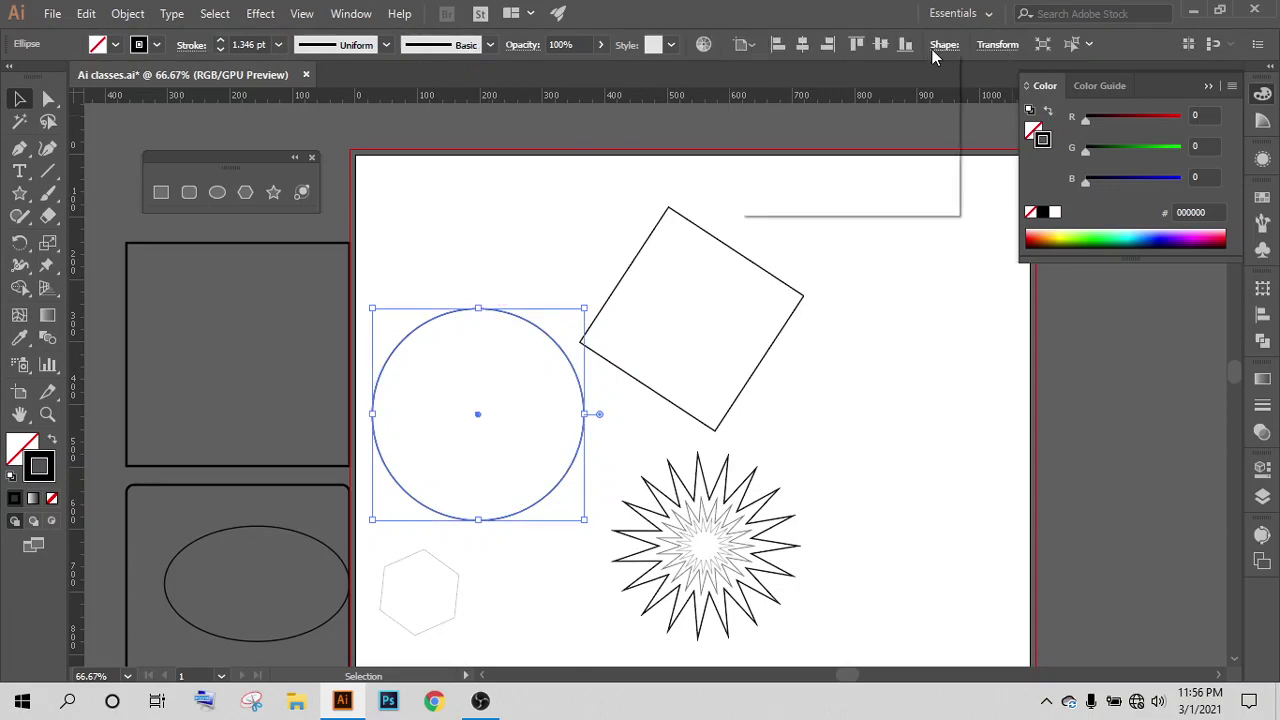
type("361")
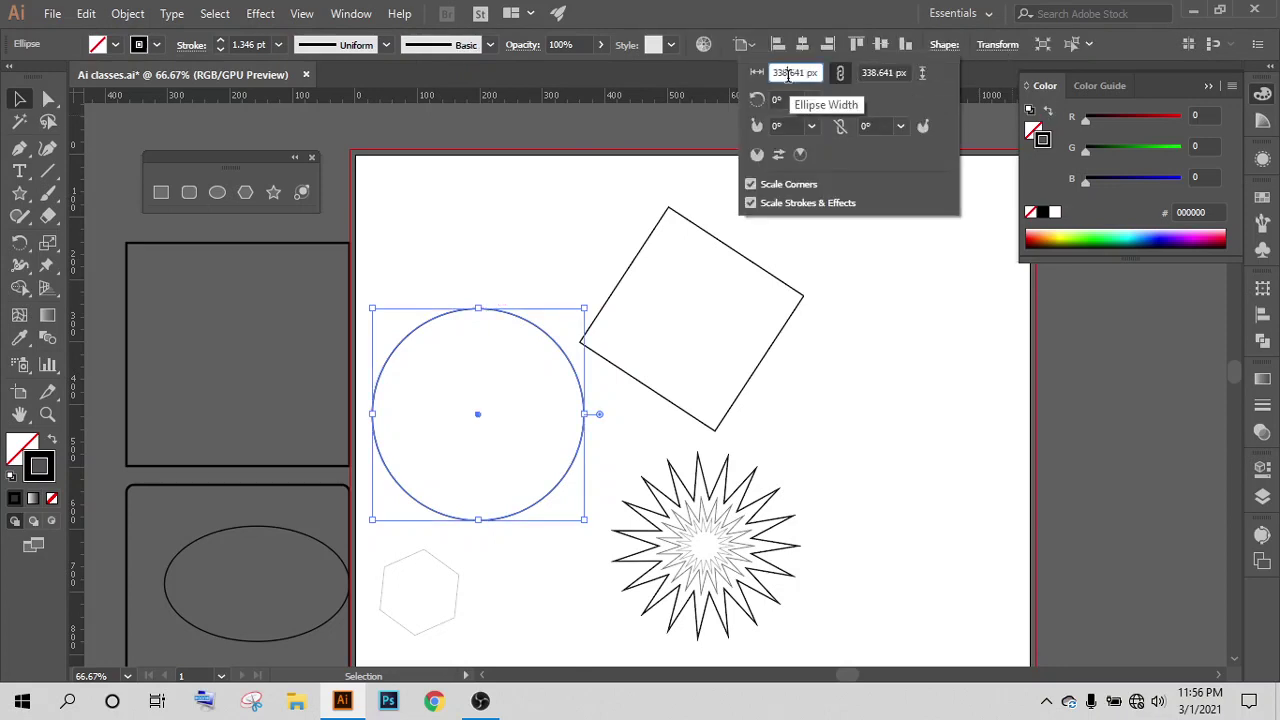
key("Return")
key("Down")
key("Down")
key("Down")
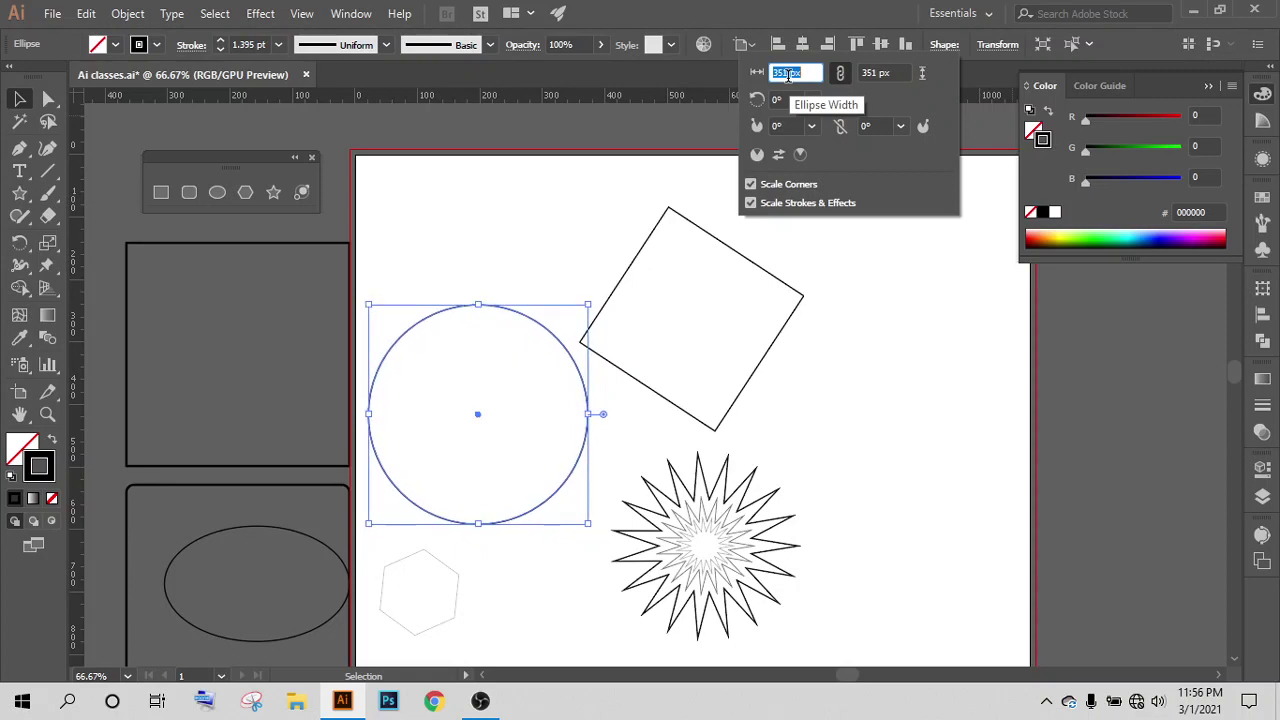
key("Down")
key("Down")
key("Down")
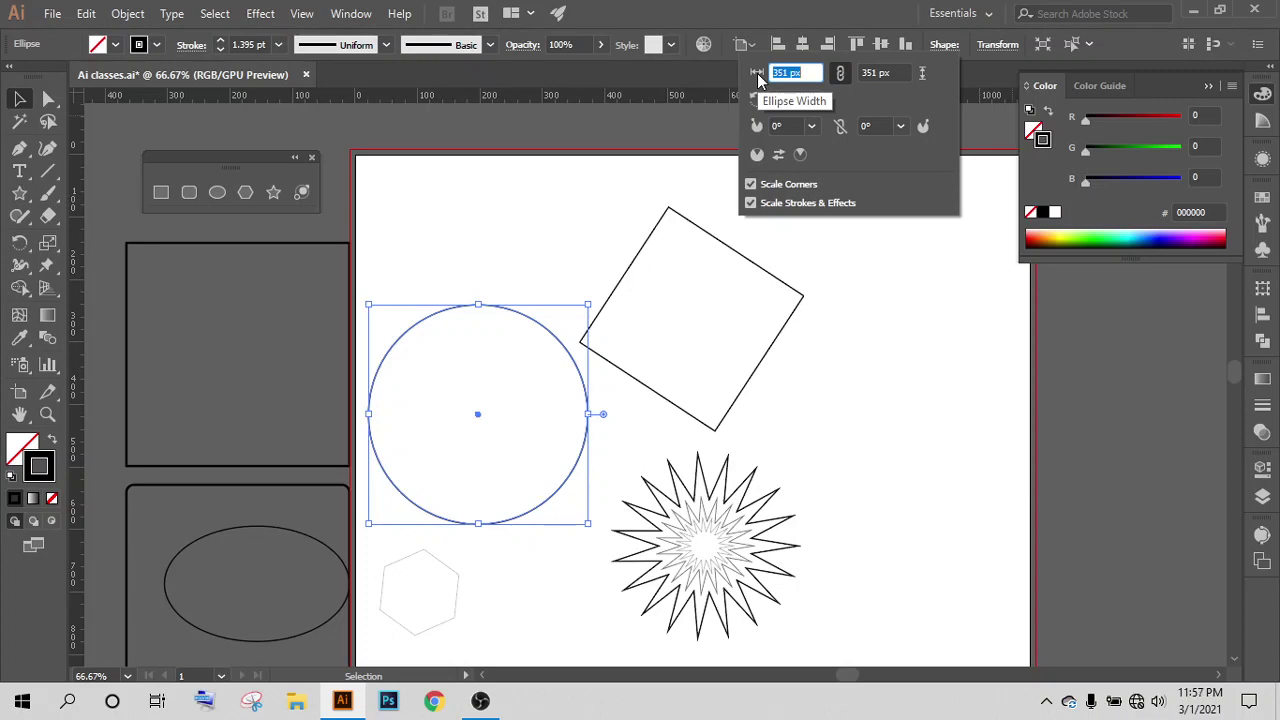
Step: Unlink proportions, widen the ellipse to 395 px, then relink them
left_click(840, 73)
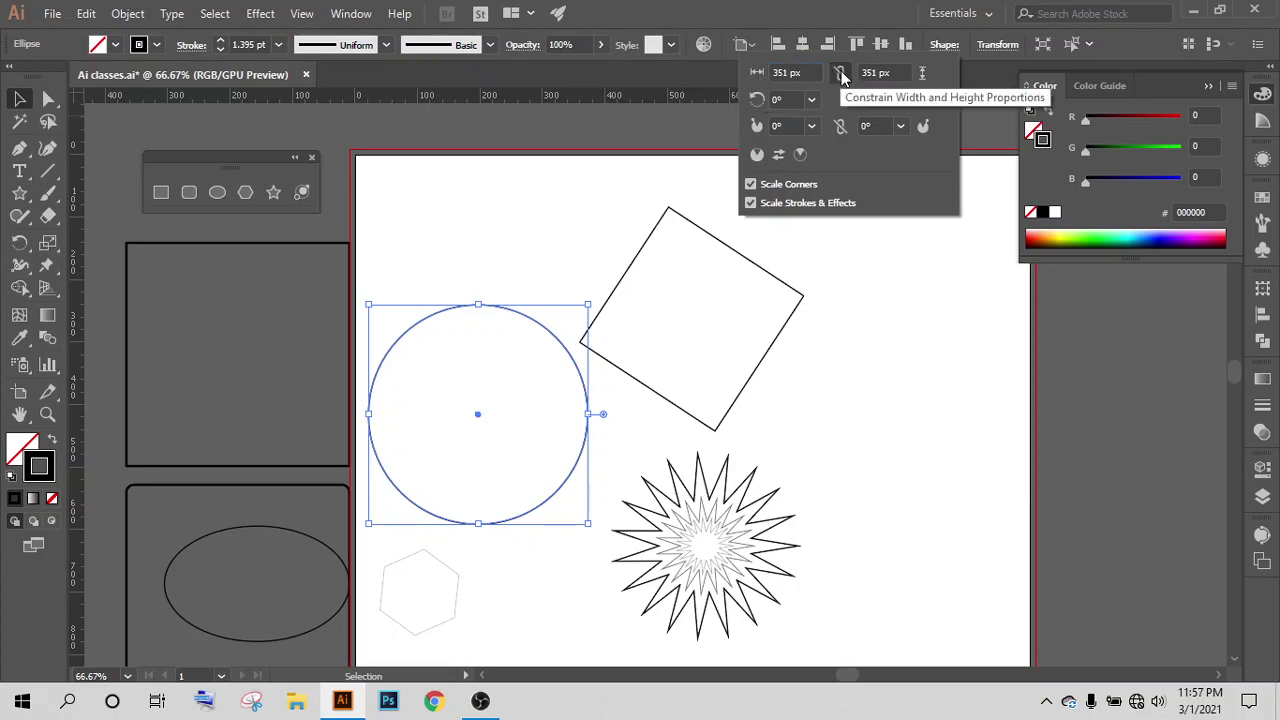
left_click(790, 73)
key("Up")
key("Up")
key("Up")
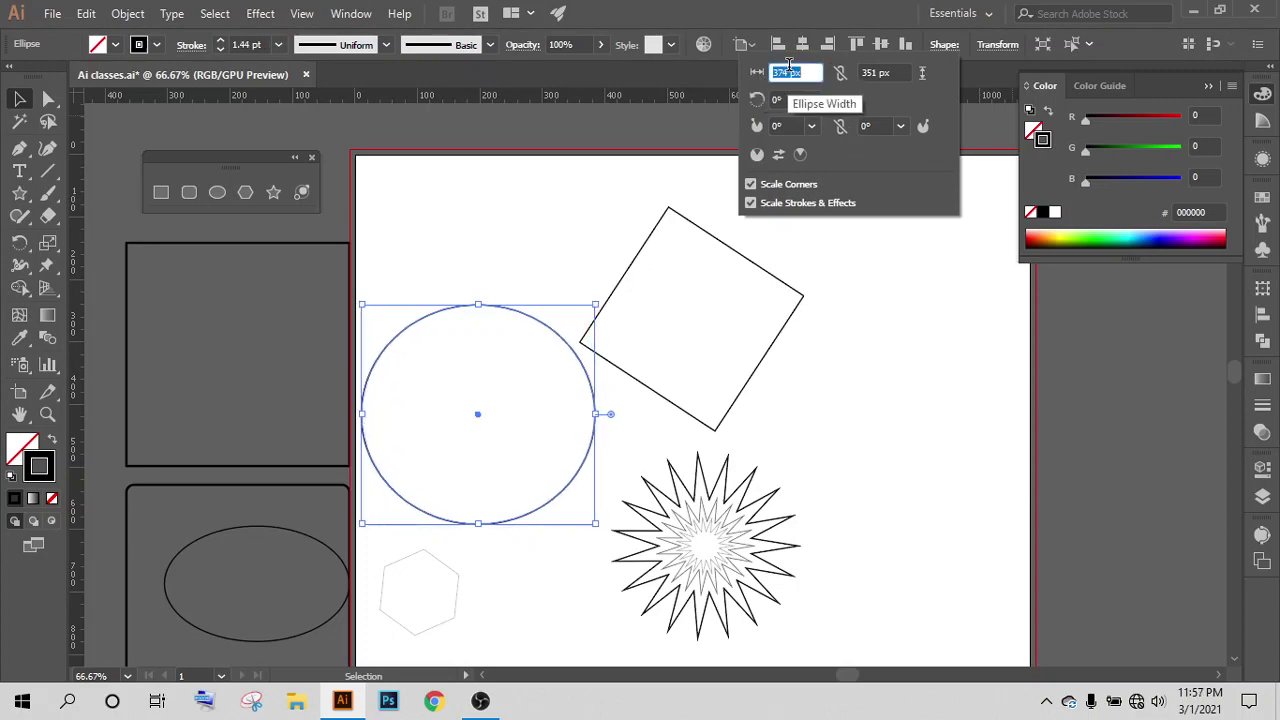
key("Up")
key("Up")
key("Up")
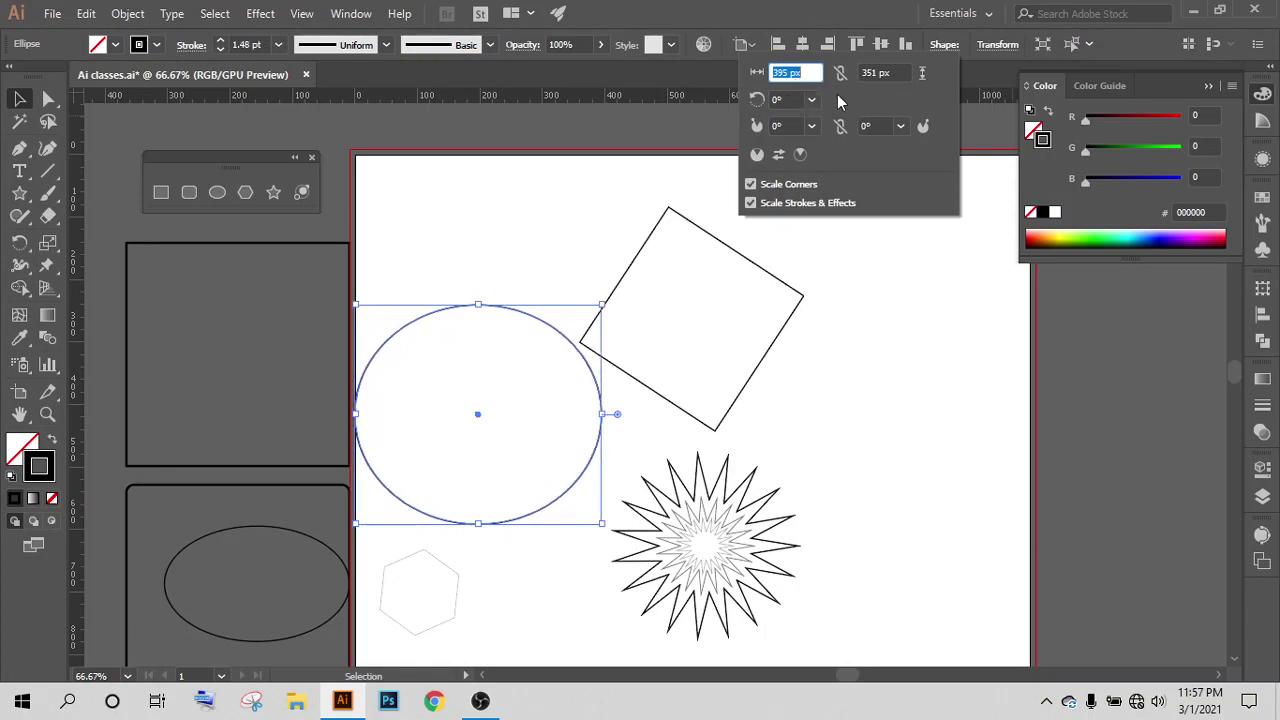
left_click(840, 73)
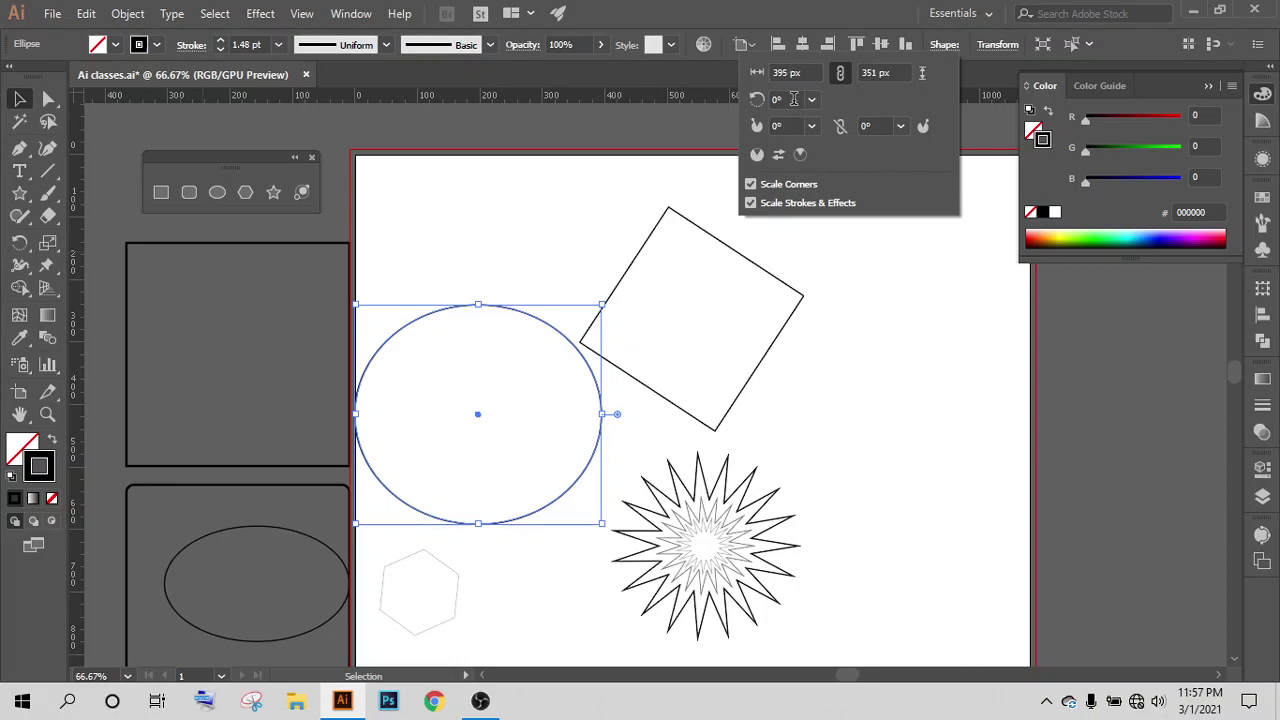
Step: Raise the Ellipse Angle so the ellipse turns nearly upright
left_click(793, 99)
key("Up")
key("Up")
key("Up")
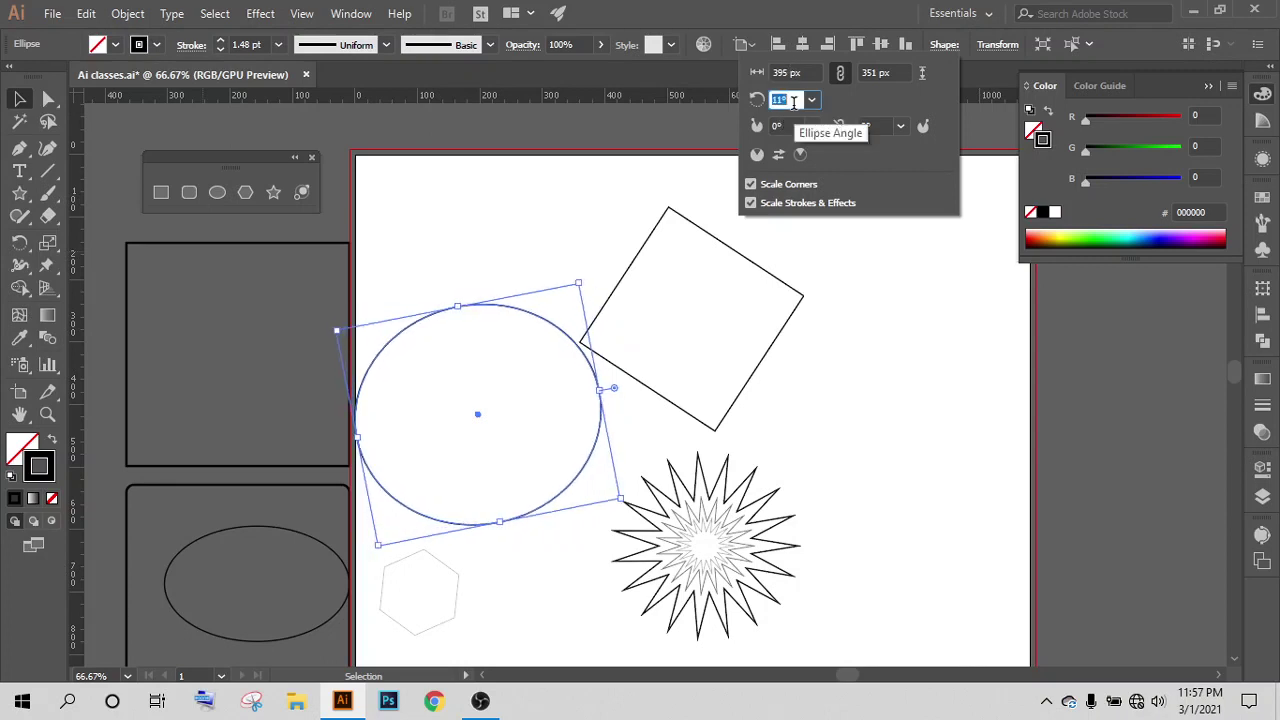
key("Up")
key("Up")
key("Up")
key("Up")
key("Up")
key("Up")
key("Up")
key("Up")
key("Up")
key("Up")
key("Up")
key("Up")
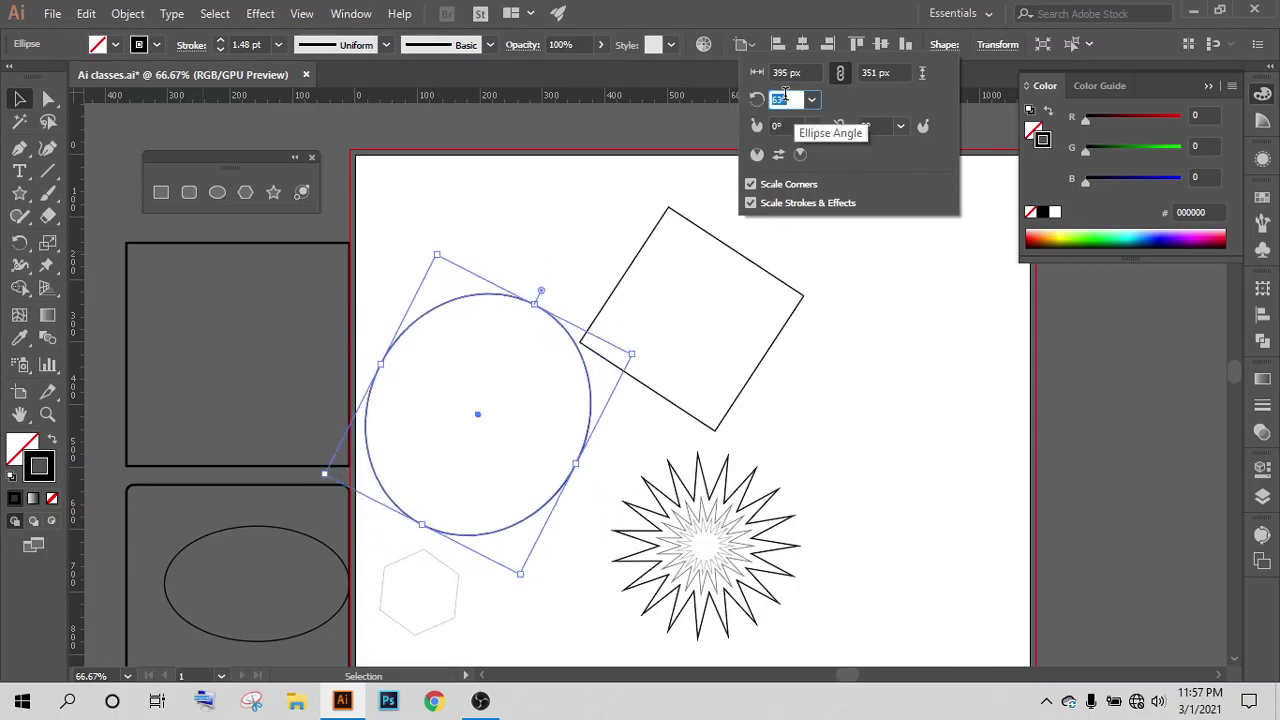
key("Up")
key("Up")
key("Up")
key("Up")
key("Up")
key("Up")
key("Down")
key("Down")
key("Down")
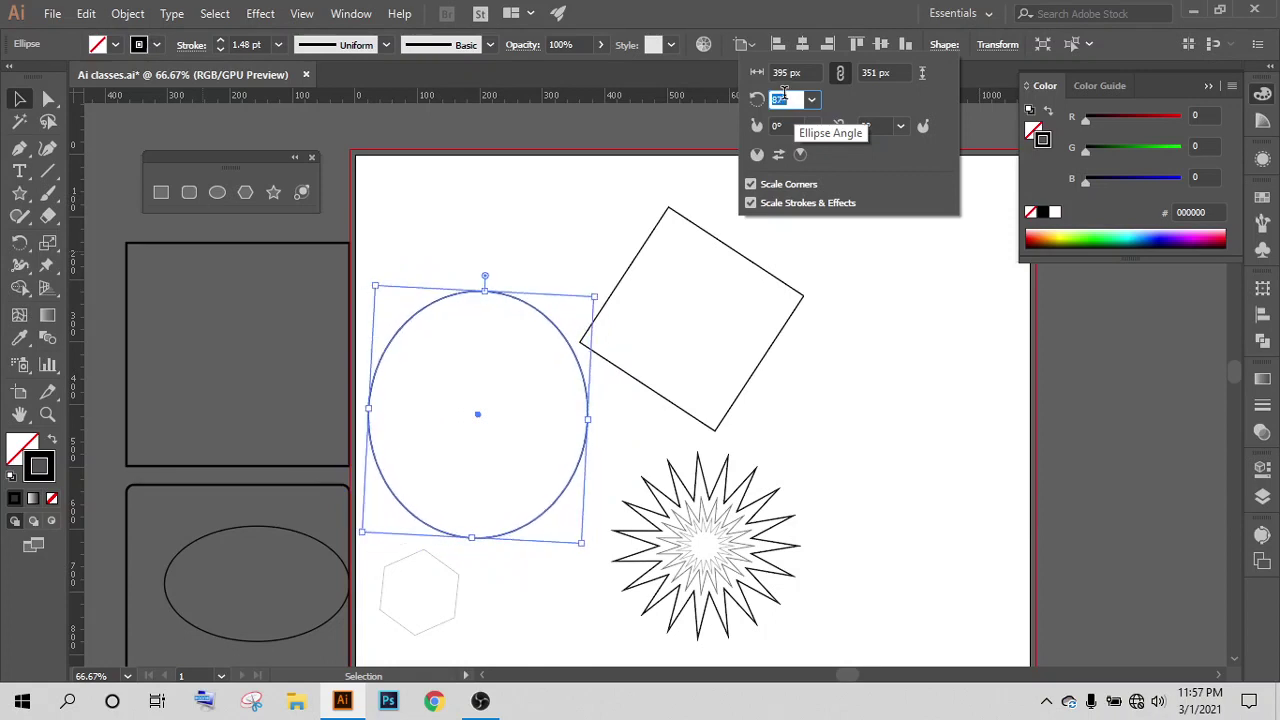
key("Up")
key("Up")
key("Up")
key("Up")
key("Up")
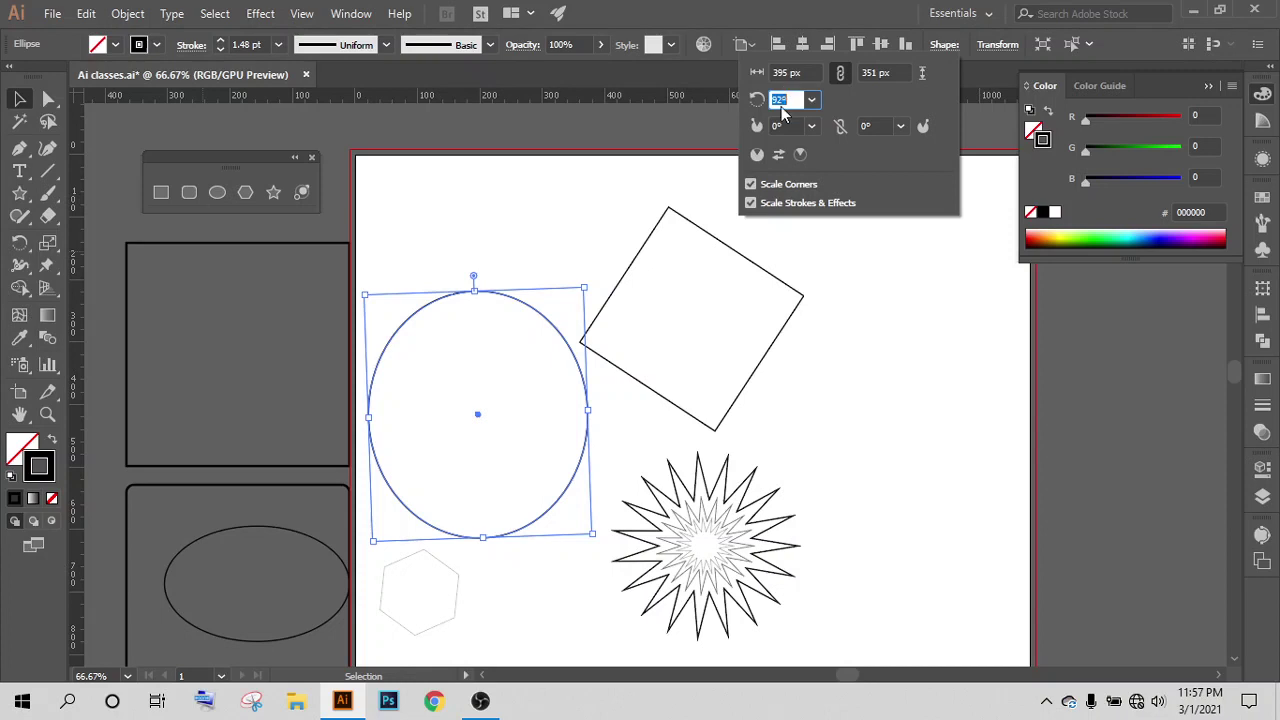
Step: Set the ellipse's Pie Start Angle to 34°
left_click(789, 124)
key("Up")
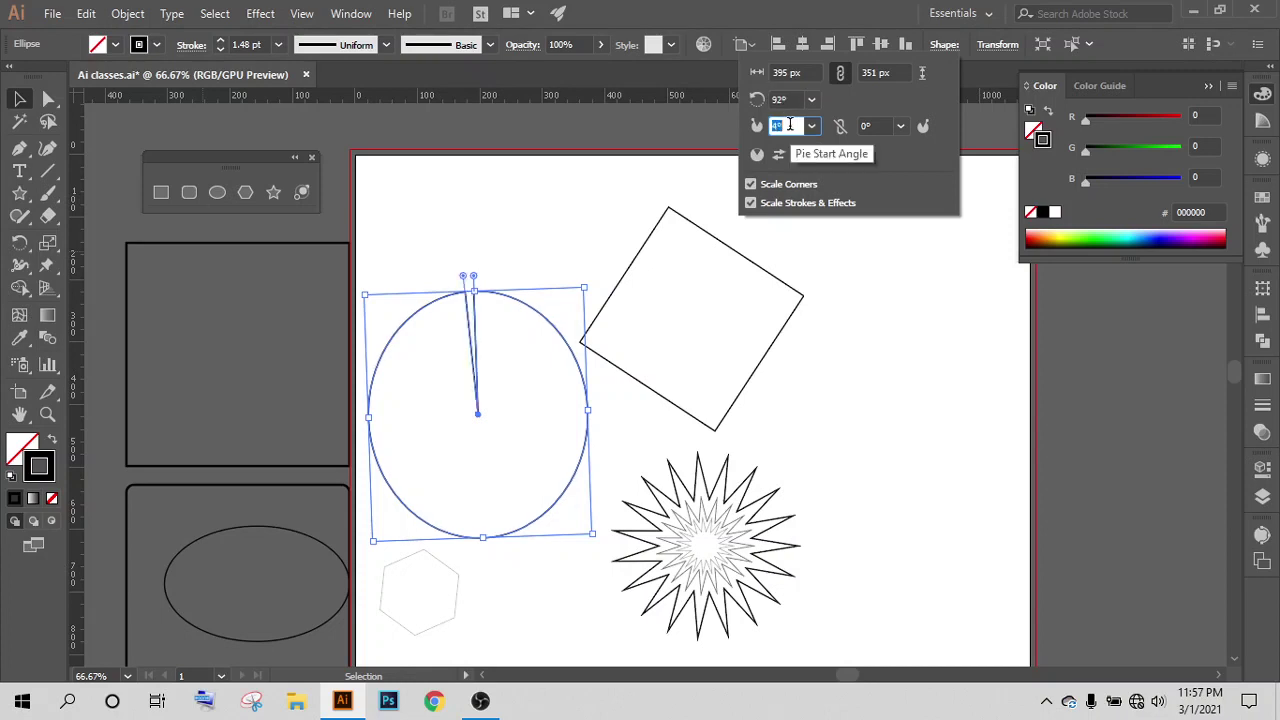
key("Up")
key("Up")
key("Up")
key("Up")
key("Up")
key("Up")
key("Up")
key("Up")
key("Up")
key("Up")
key("Up")
key("Up")
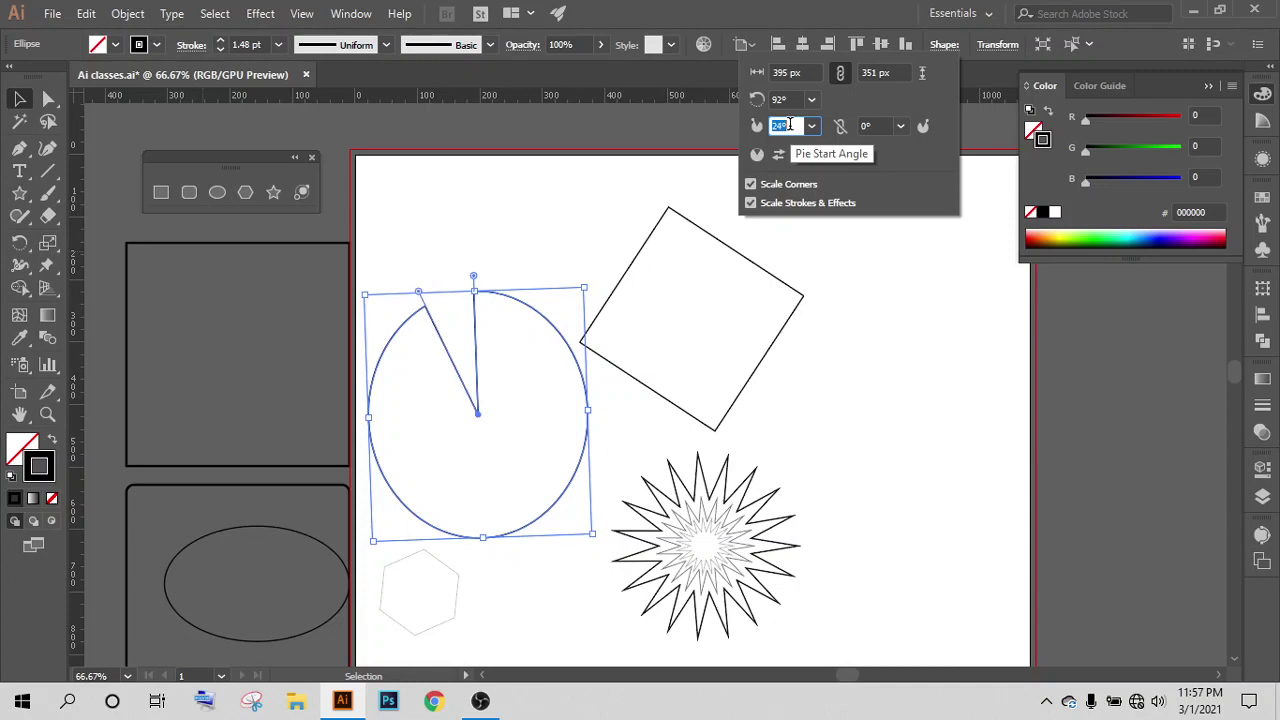
key("Up")
key("Up")
key("Up")
key("Up")
key("Up")
key("Up")
key("Up")
key("Up")
key("Up")
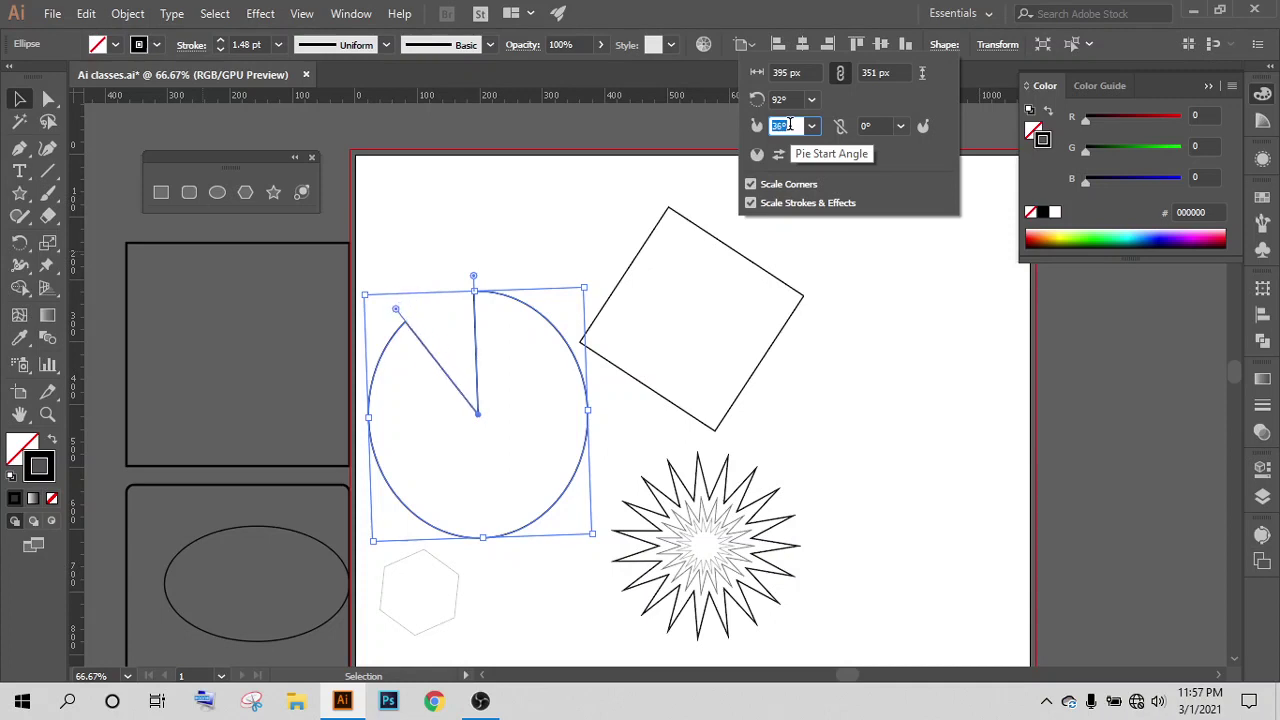
key("Up")
key("Up")
key("Up")
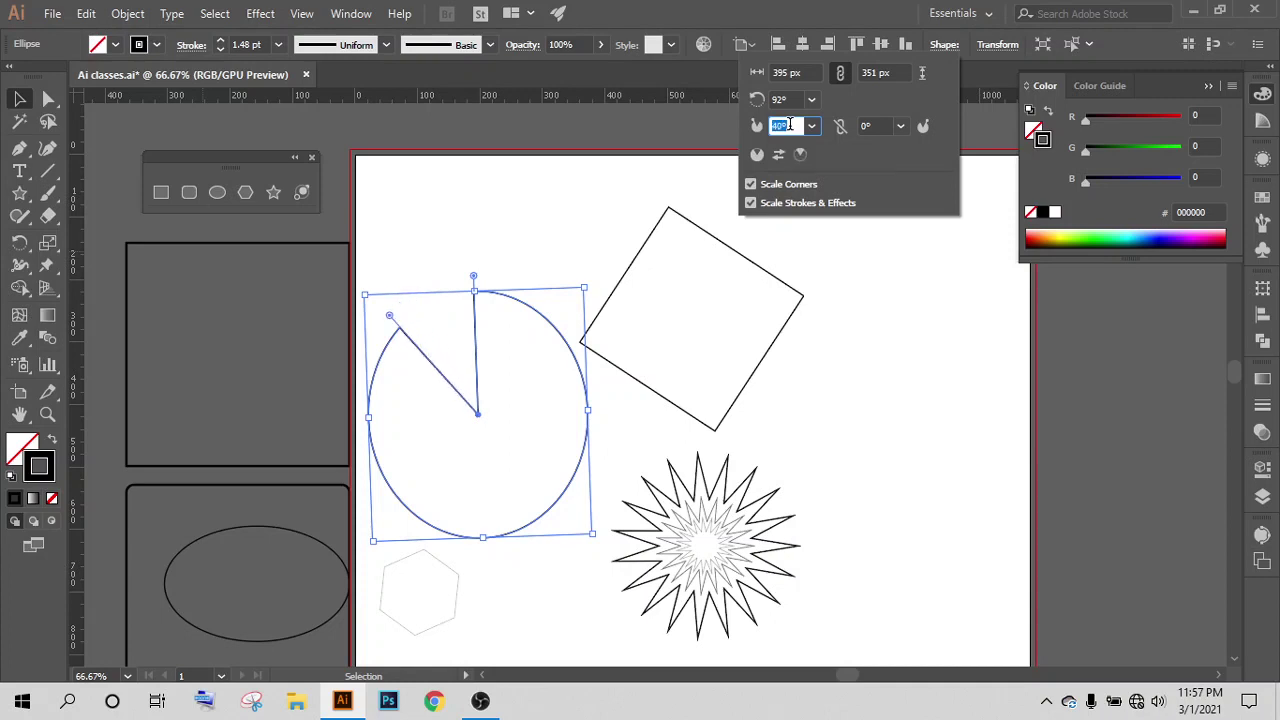
key("Down")
key("Down")
key("Down")
key("Down")
key("Down")
key("Down")
key("Up")
key("Down")
key("Down")
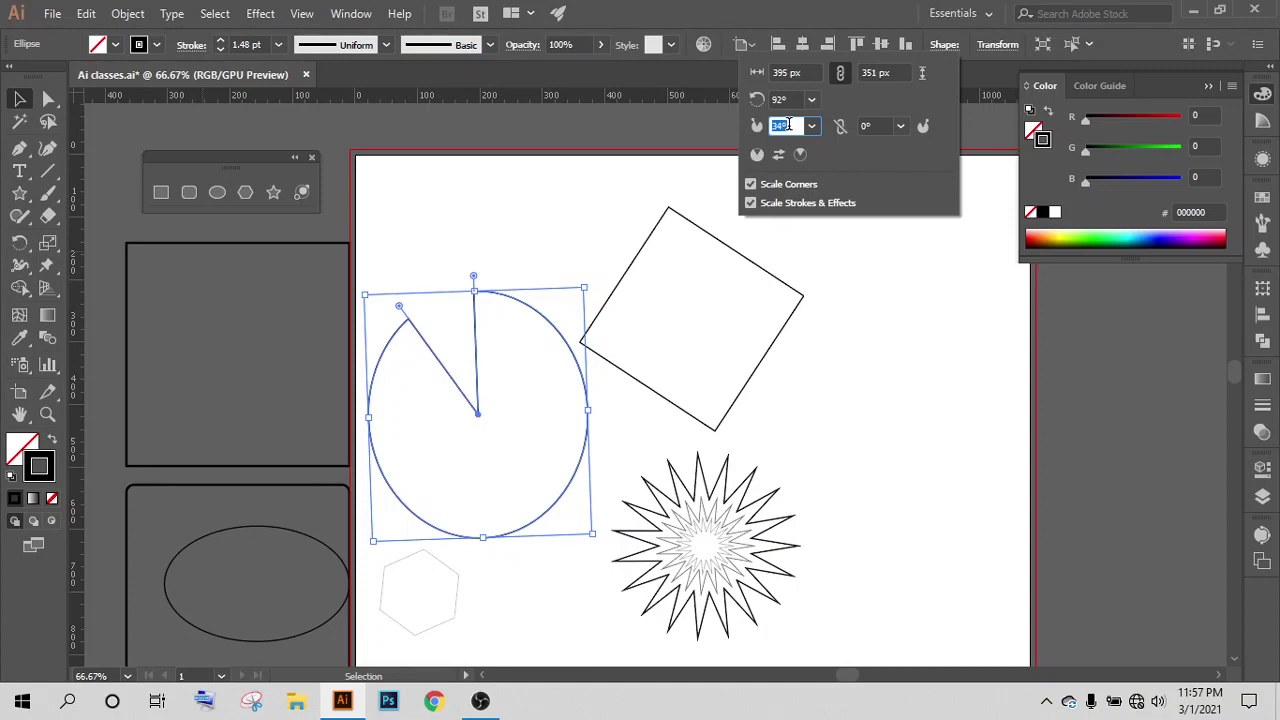
Step: Set the Pie End Angle to 329°
left_click(878, 125)
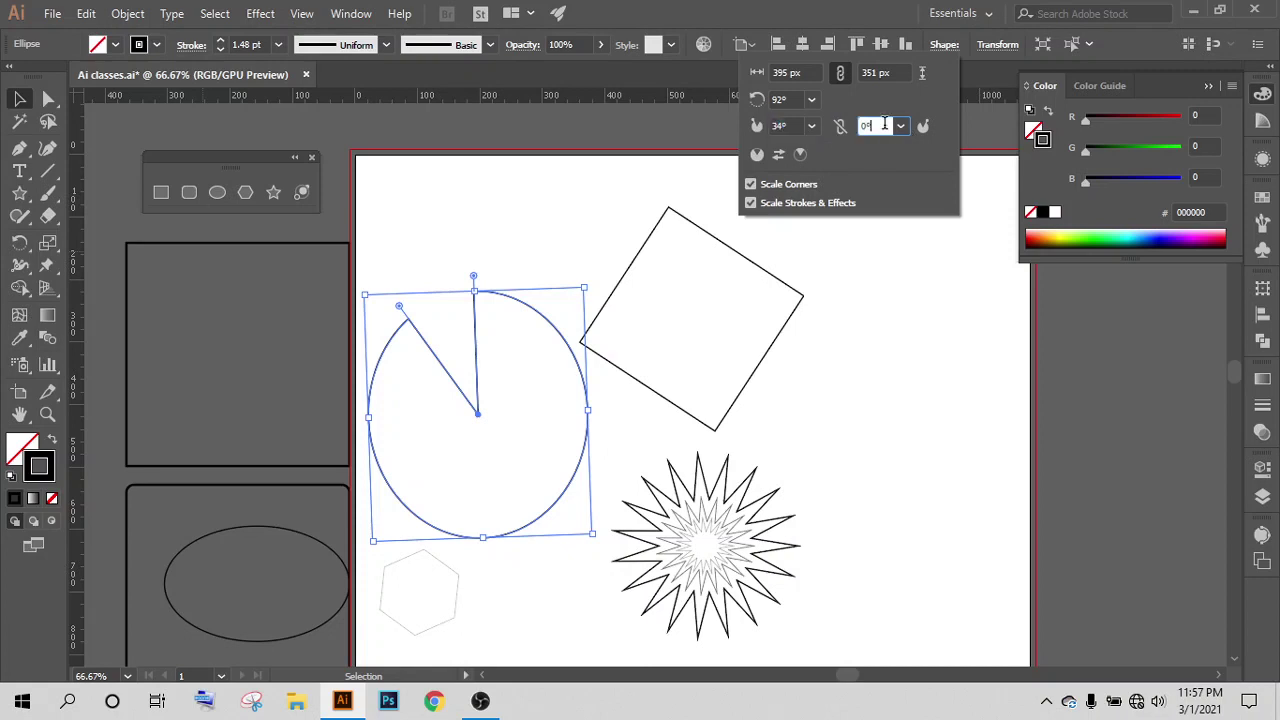
key("Down")
key("Down")
key("Down")
key("Down")
key("Down")
key("Down")
key("Down")
key("Down")
key("Down")
key("Down")
key("Down")
key("Down")
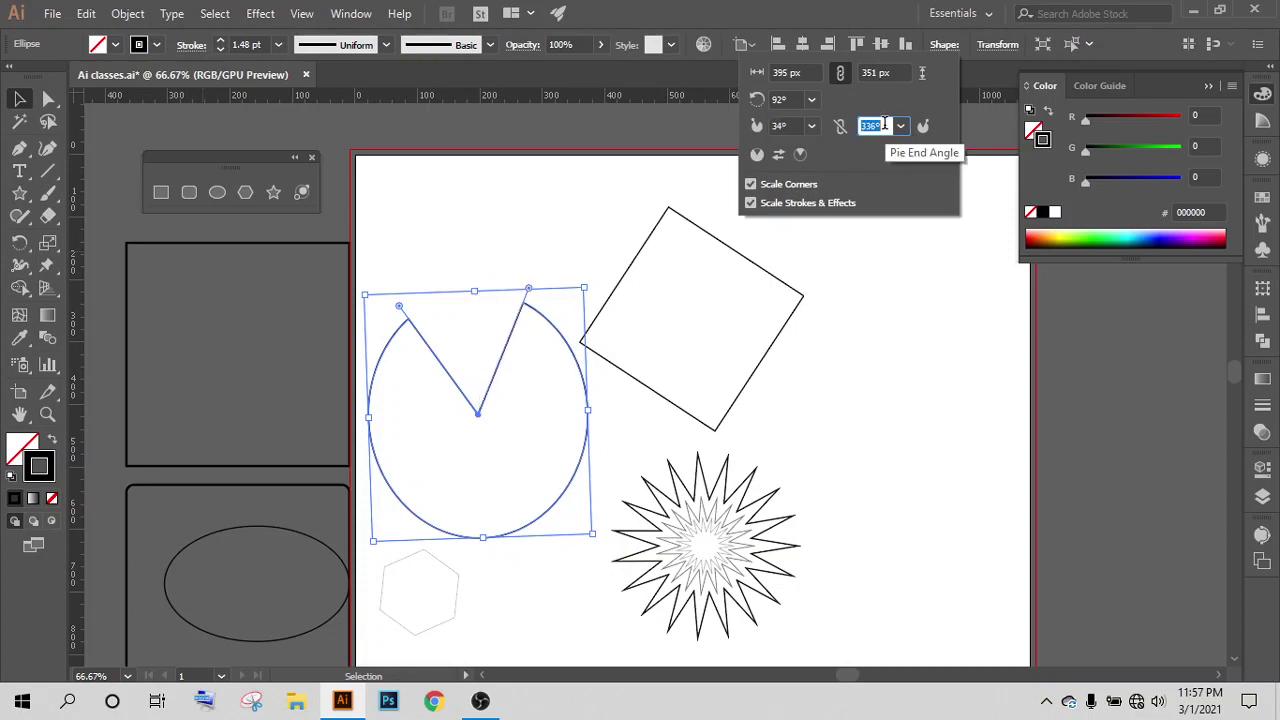
key("Down")
key("Down")
key("Down")
key("Down")
key("Down")
key("Down")
key("Up")
key("Up")
key("Up")
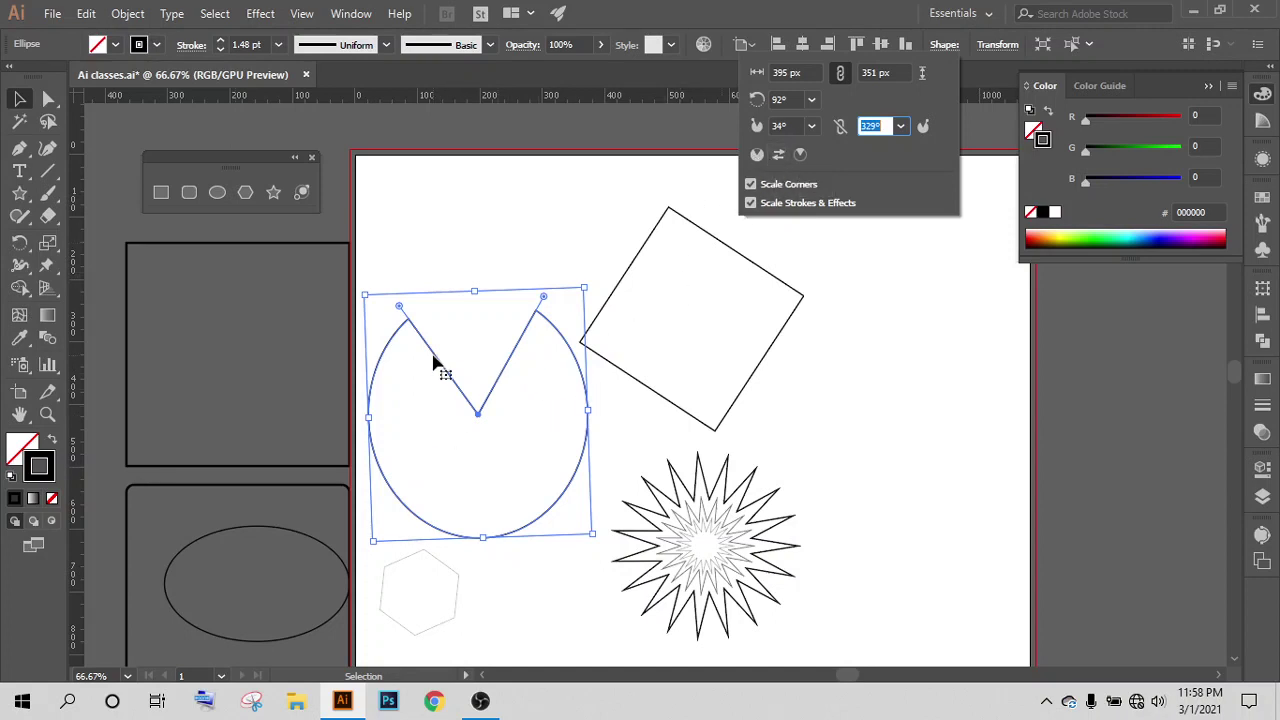
Step: Invert the pie to leave only the 329°–34° wedge, then select the rotated square
left_click(778, 154)
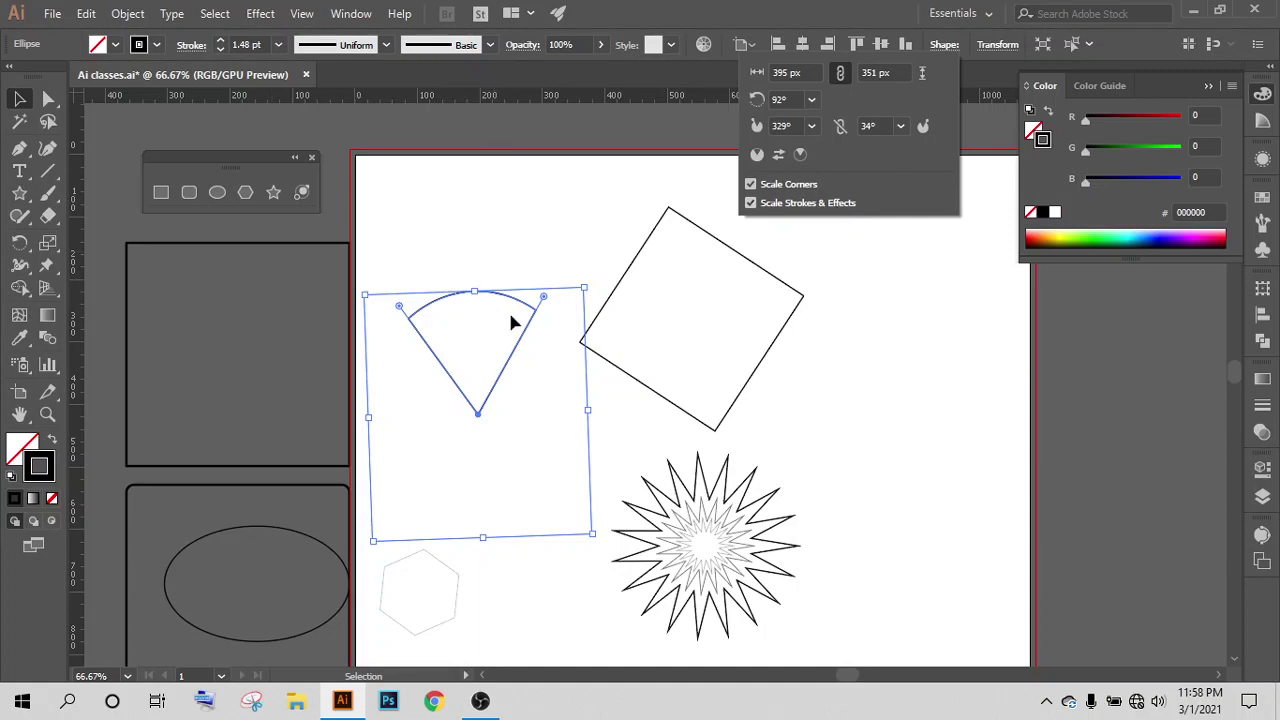
left_click(787, 337)
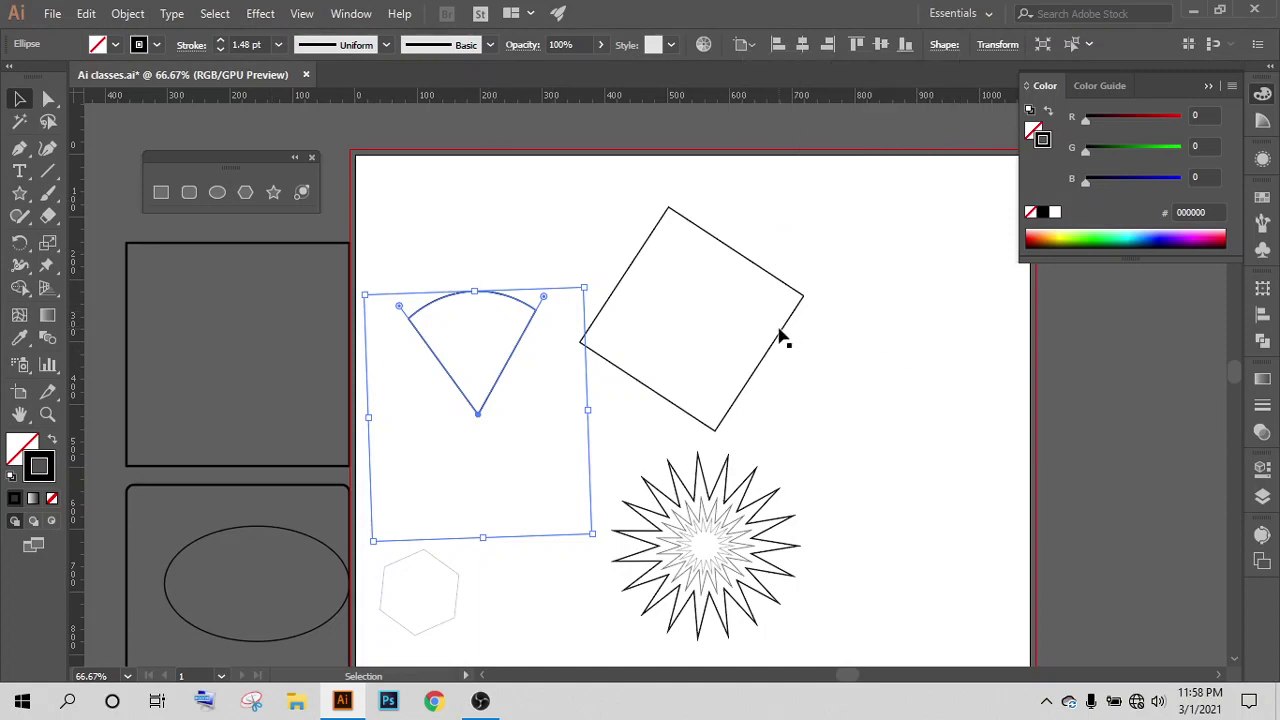
left_click(787, 337)
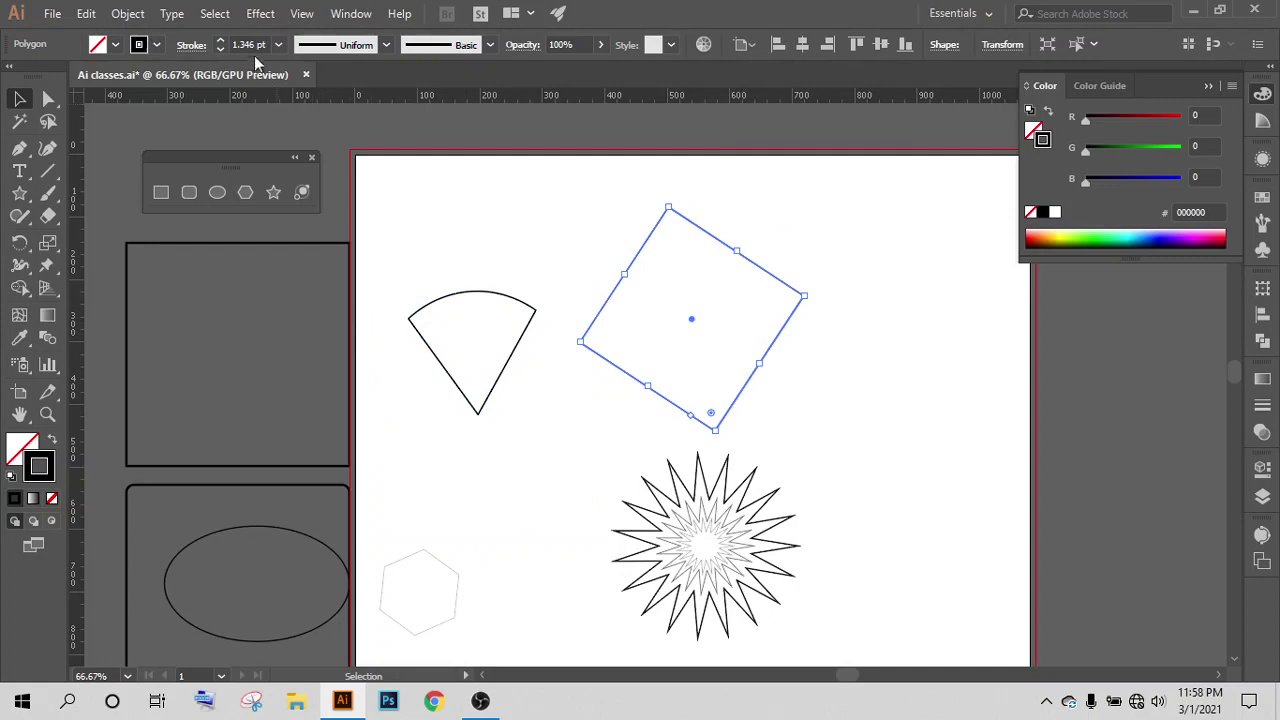
left_click(749, 161)
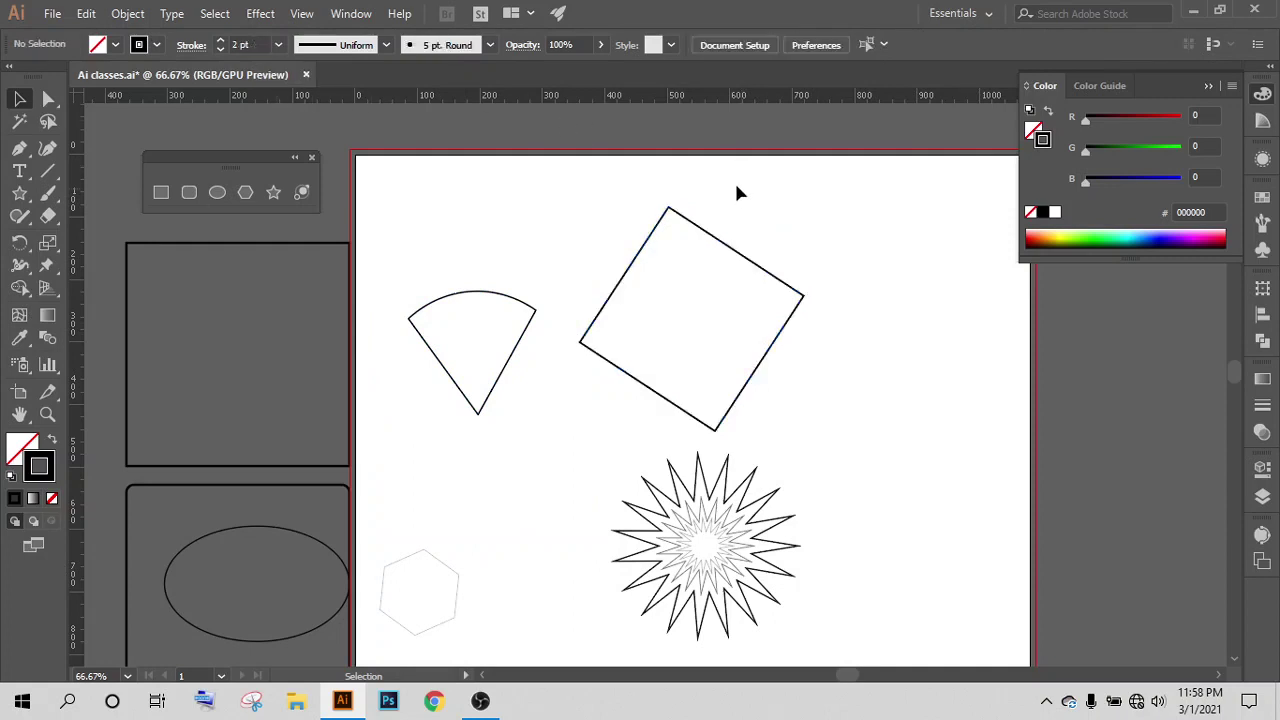
left_click(718, 238)
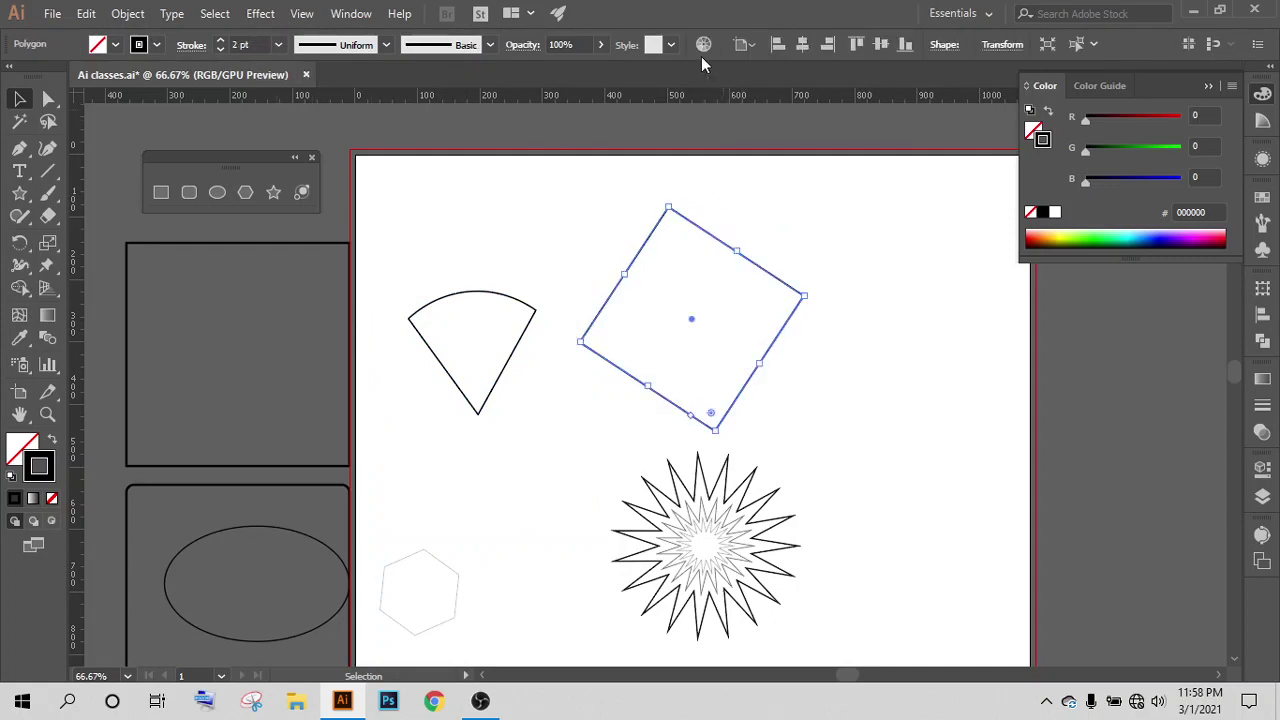
left_click(936, 46)
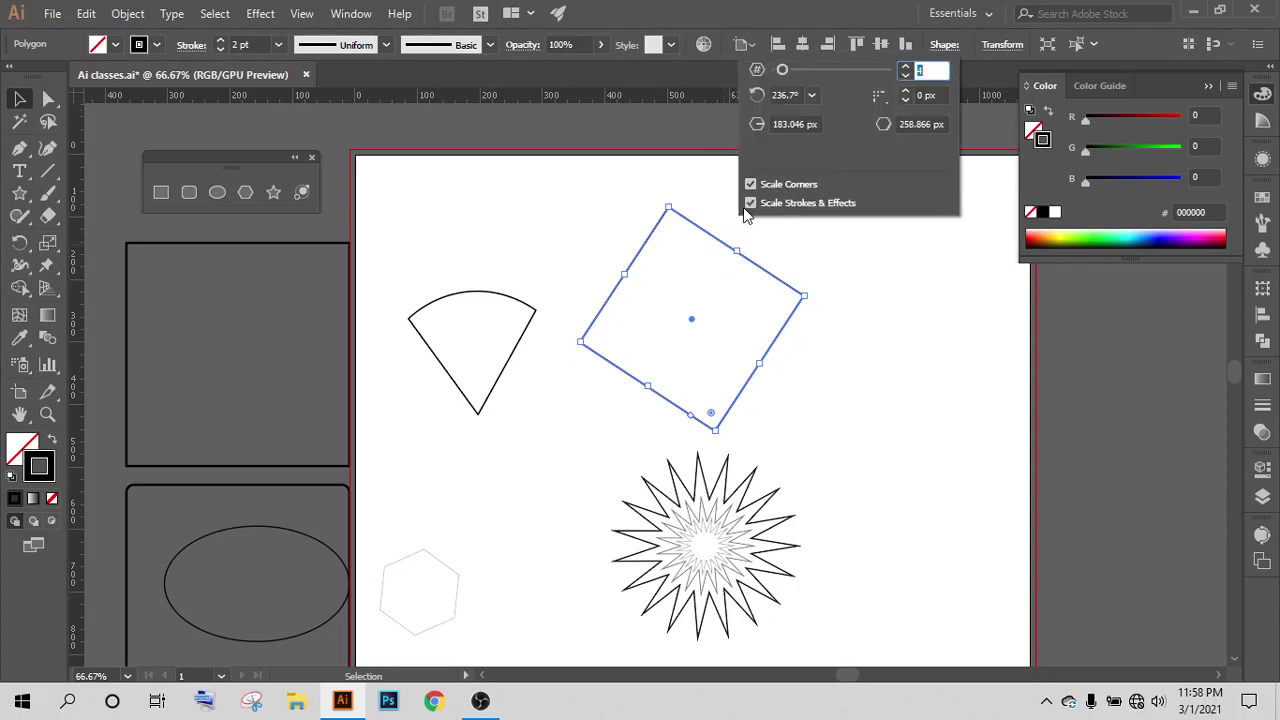
left_click(886, 355)
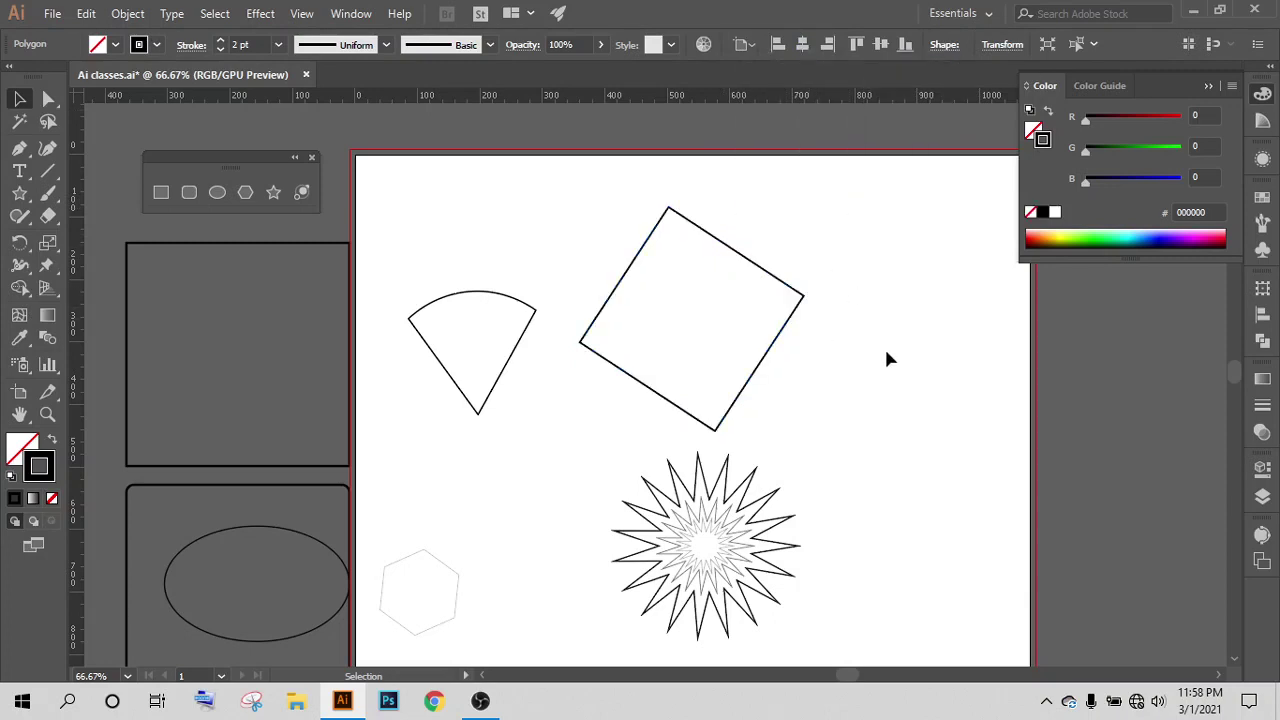
left_click(764, 271)
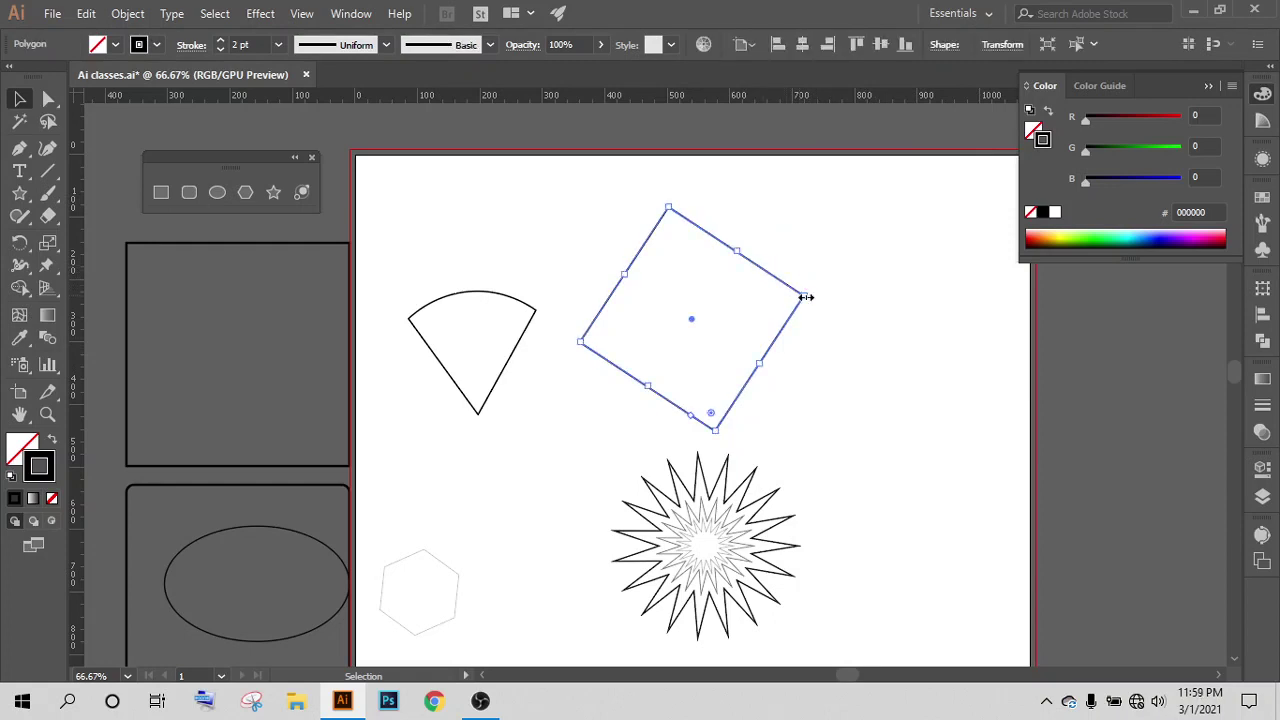
mouse_move(786, 323)
left_mouse_down()
mouse_move(971, 394)
mouse_move(1240, 420)
left_mouse_up()
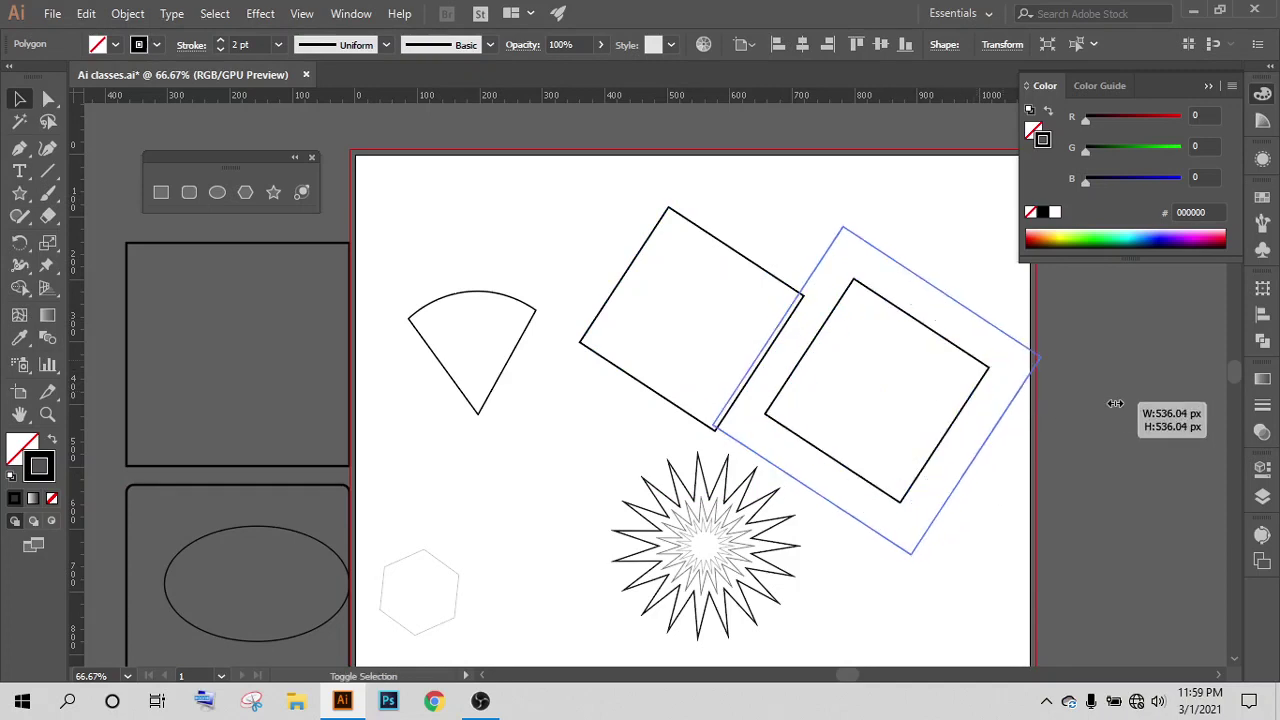
left_click(757, 317)
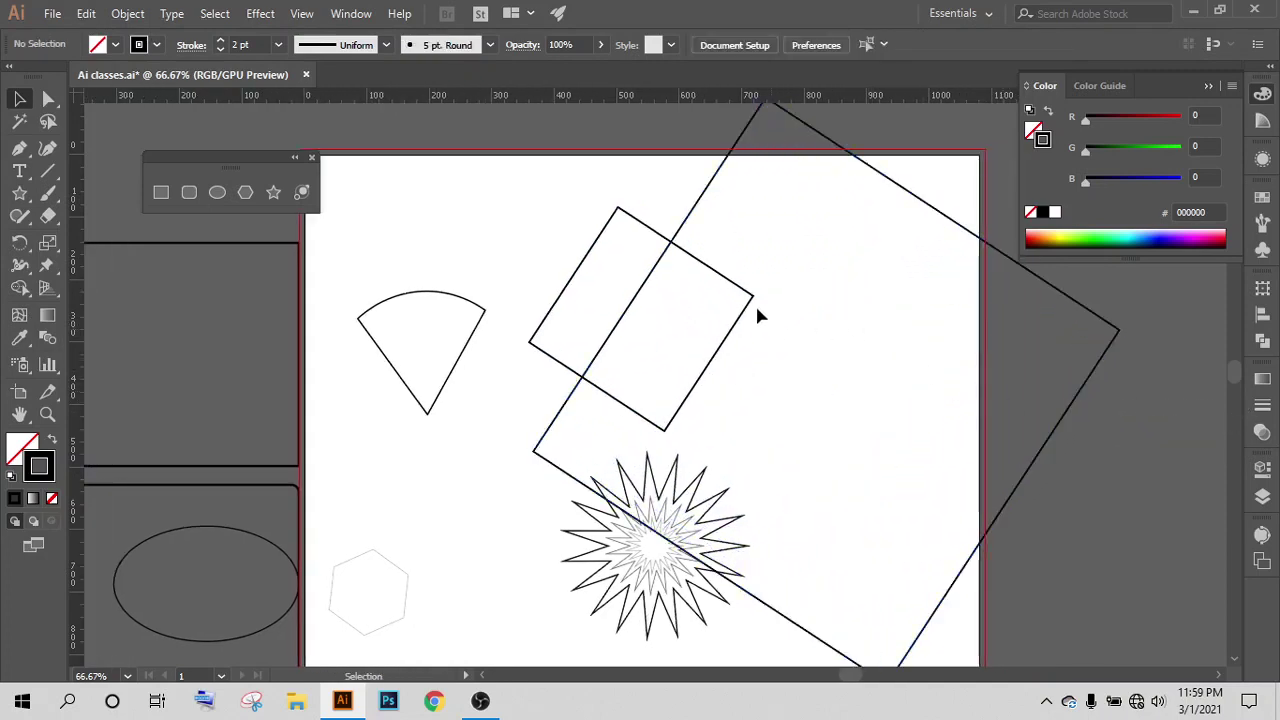
left_click_drag(694, 203, 849, 306)
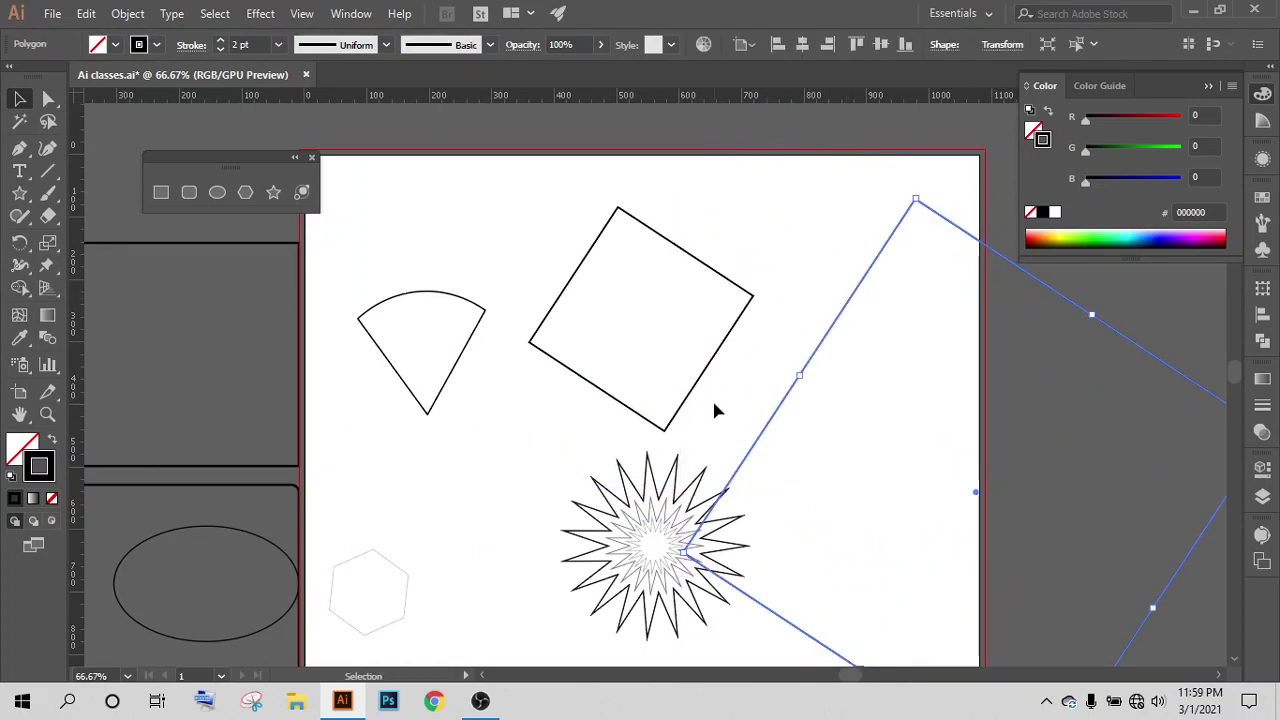
left_click(703, 208)
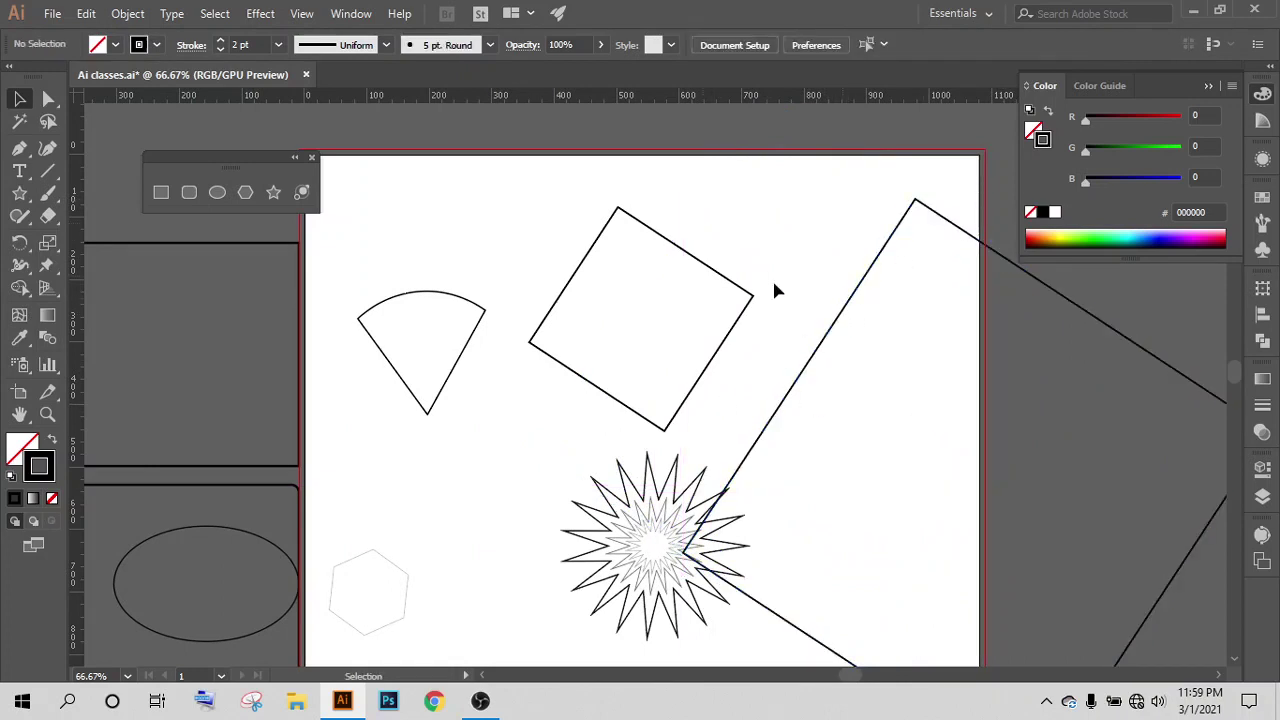
left_click(693, 263)
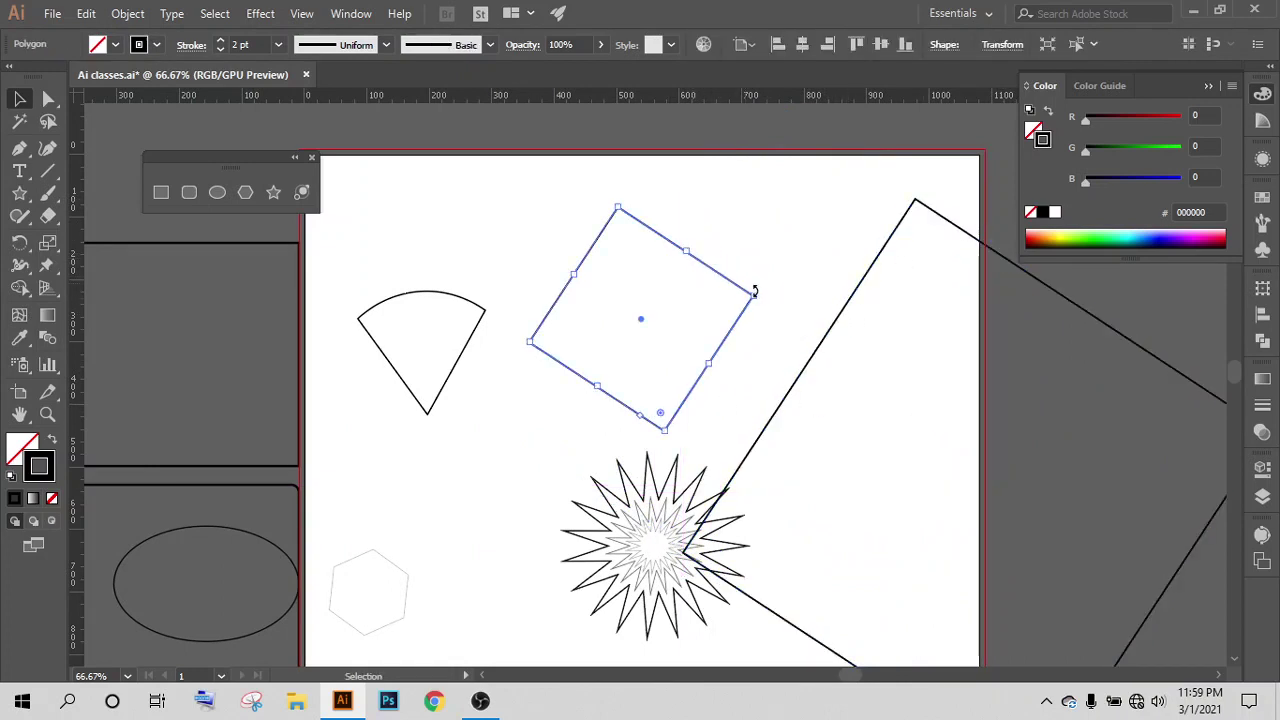
left_click(1038, 288)
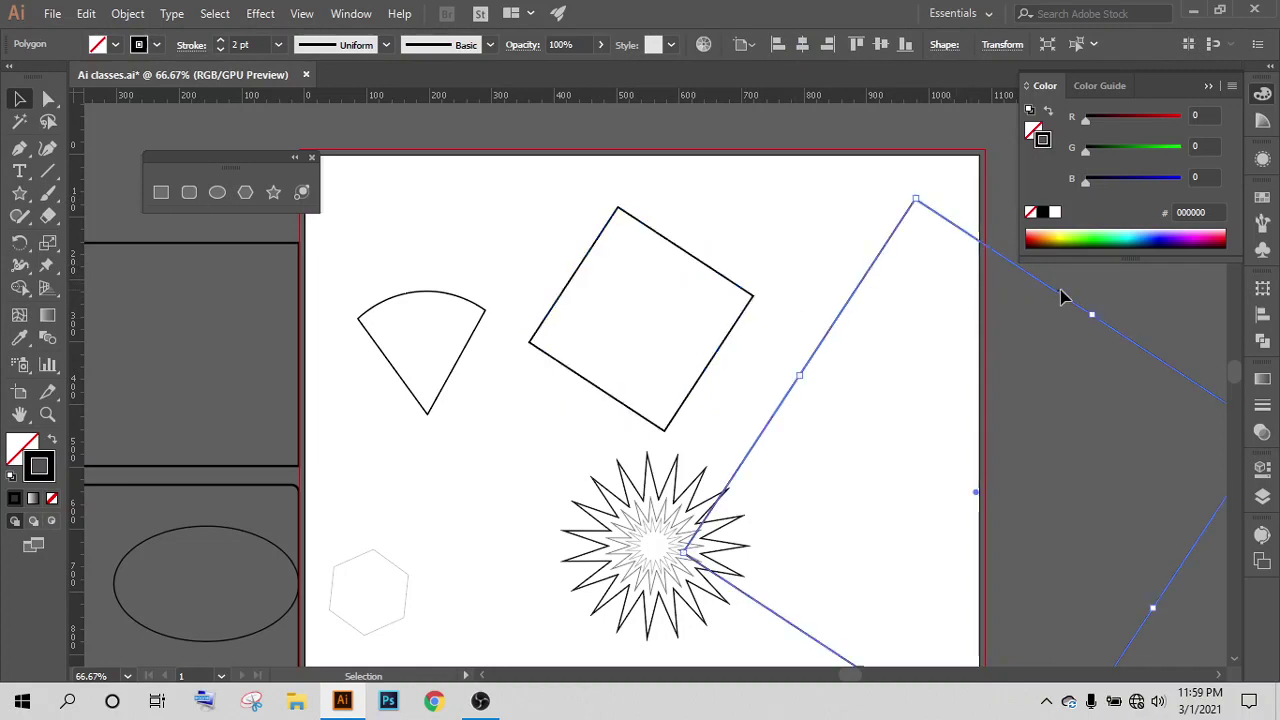
left_click(849, 291)
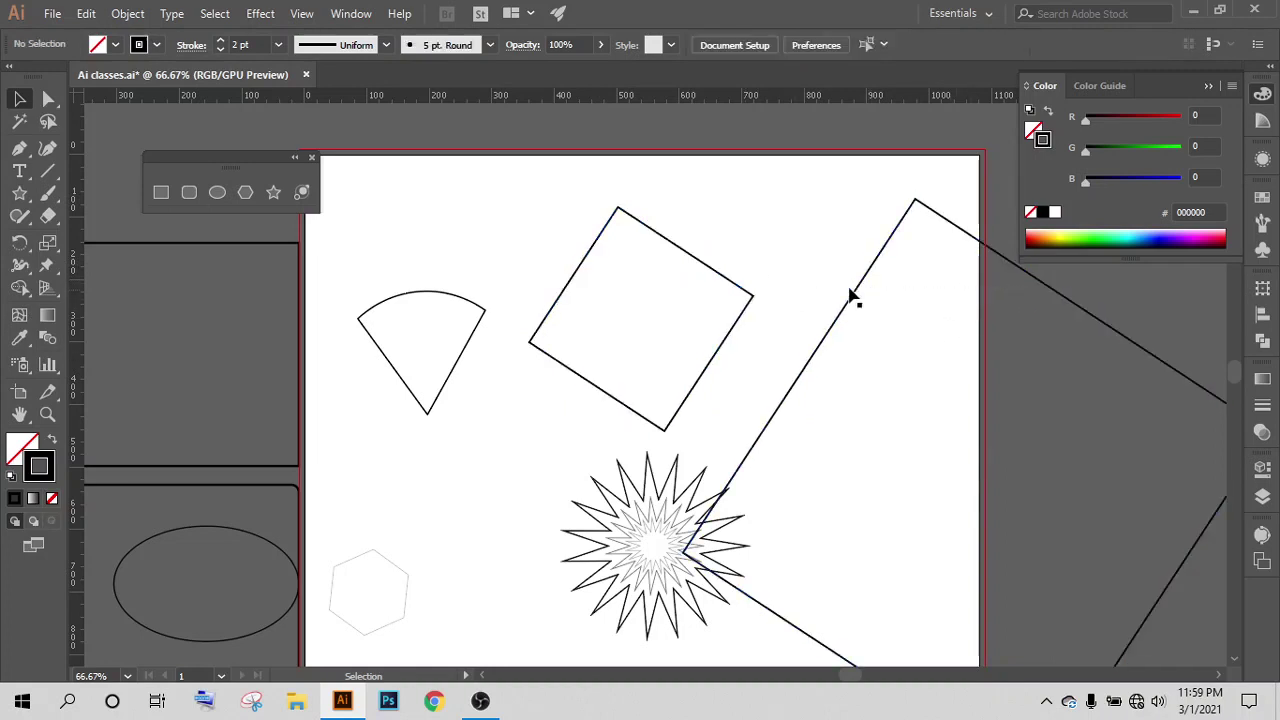
left_click(953, 229)
key("Delete")
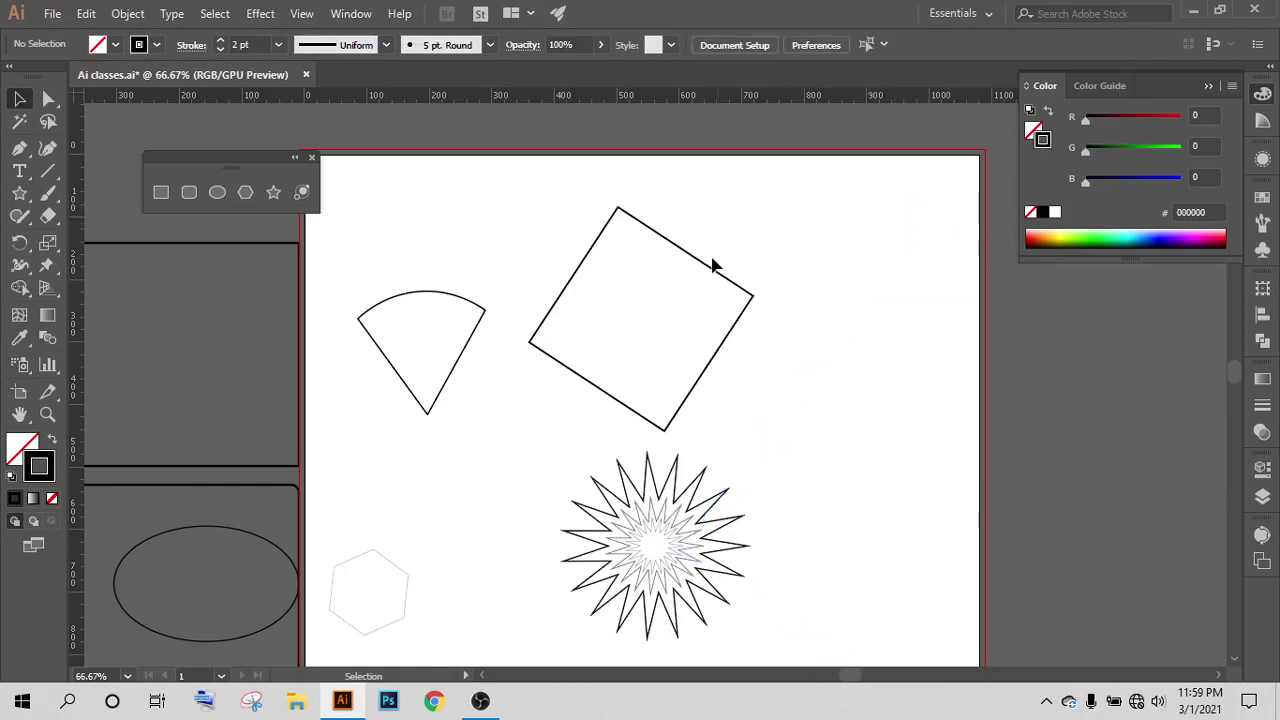
Step: Make strokes and effects scale with the rotated square, briefly checking the pie wedge's shape options
left_click(706, 268)
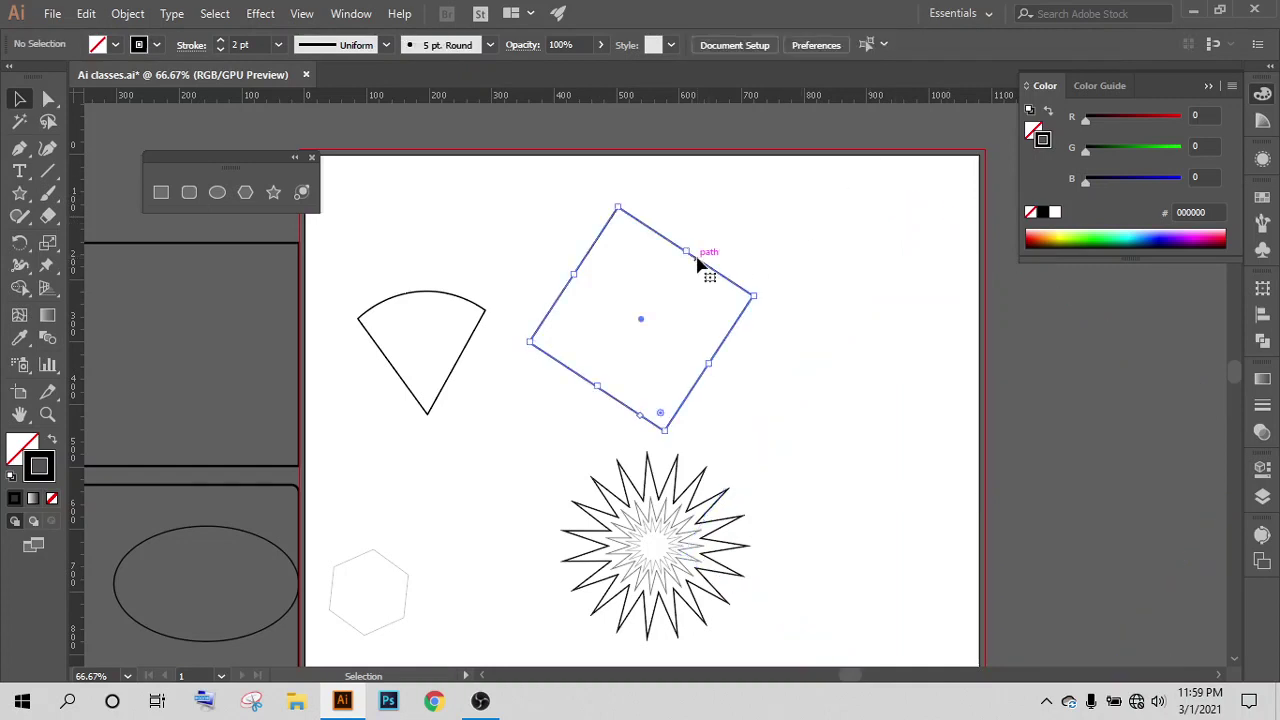
left_click(944, 44)
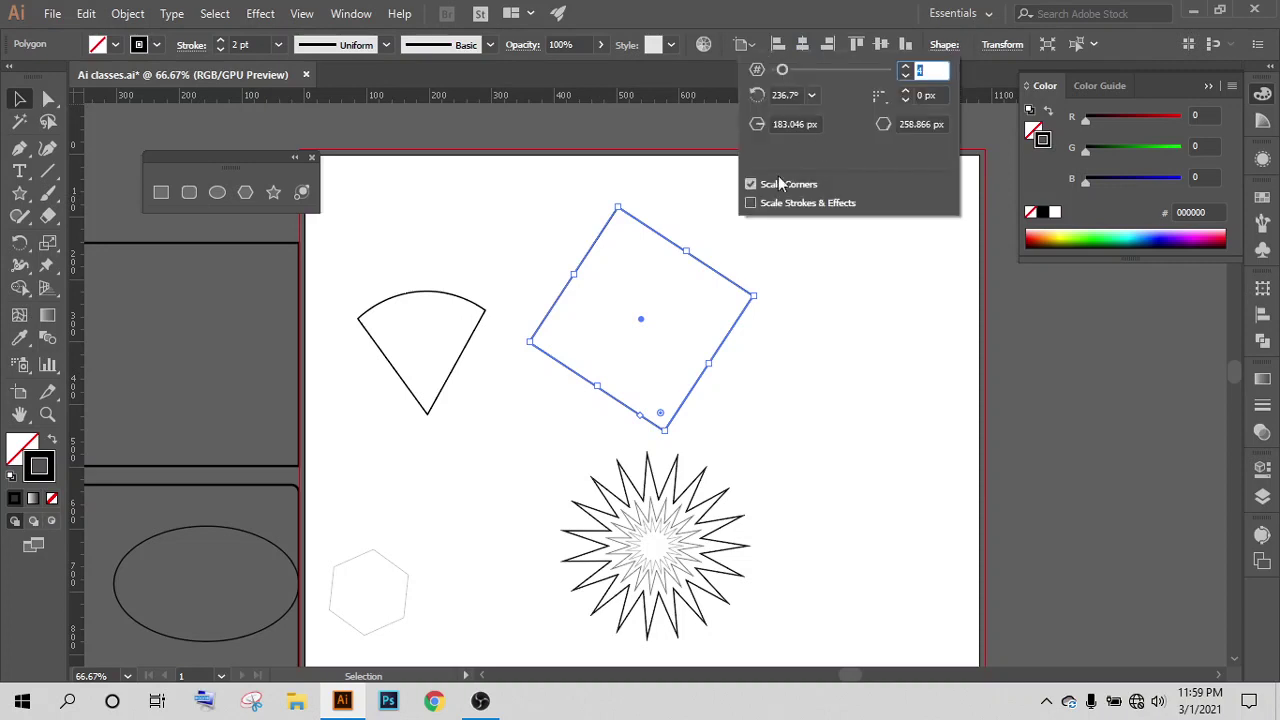
left_click(751, 203)
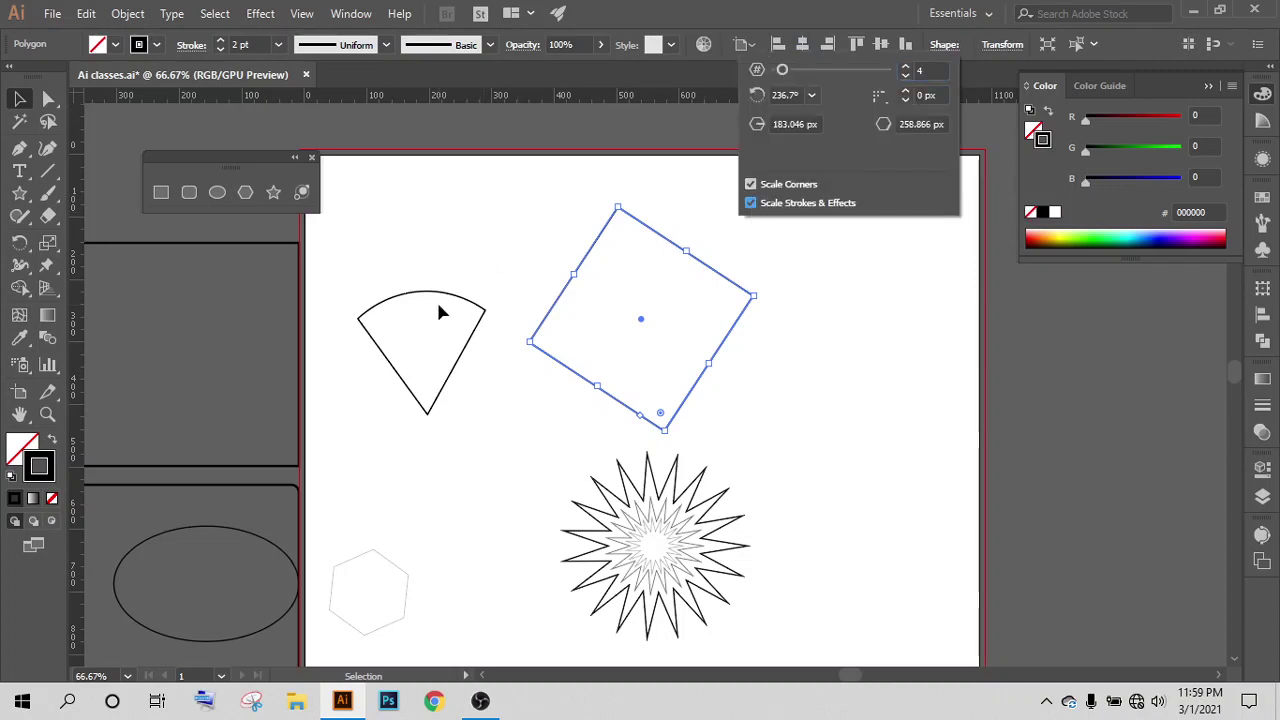
key("ctrl+shift+a")
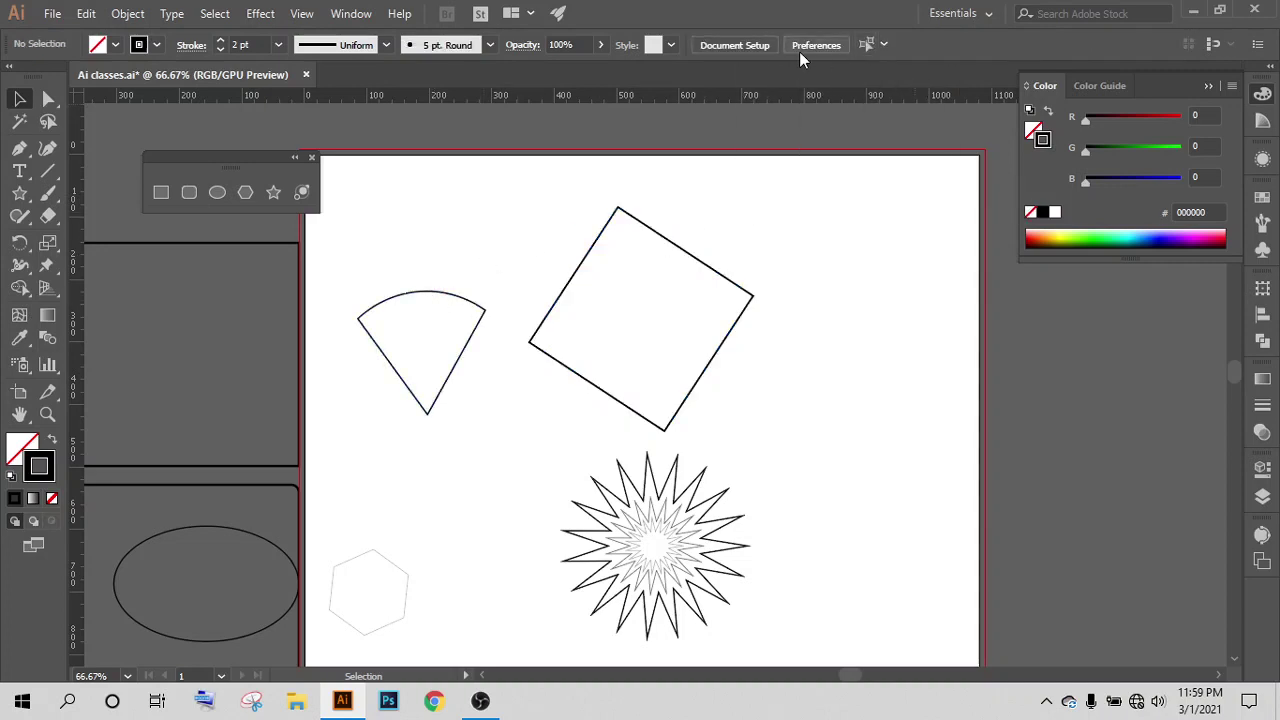
left_click(442, 291)
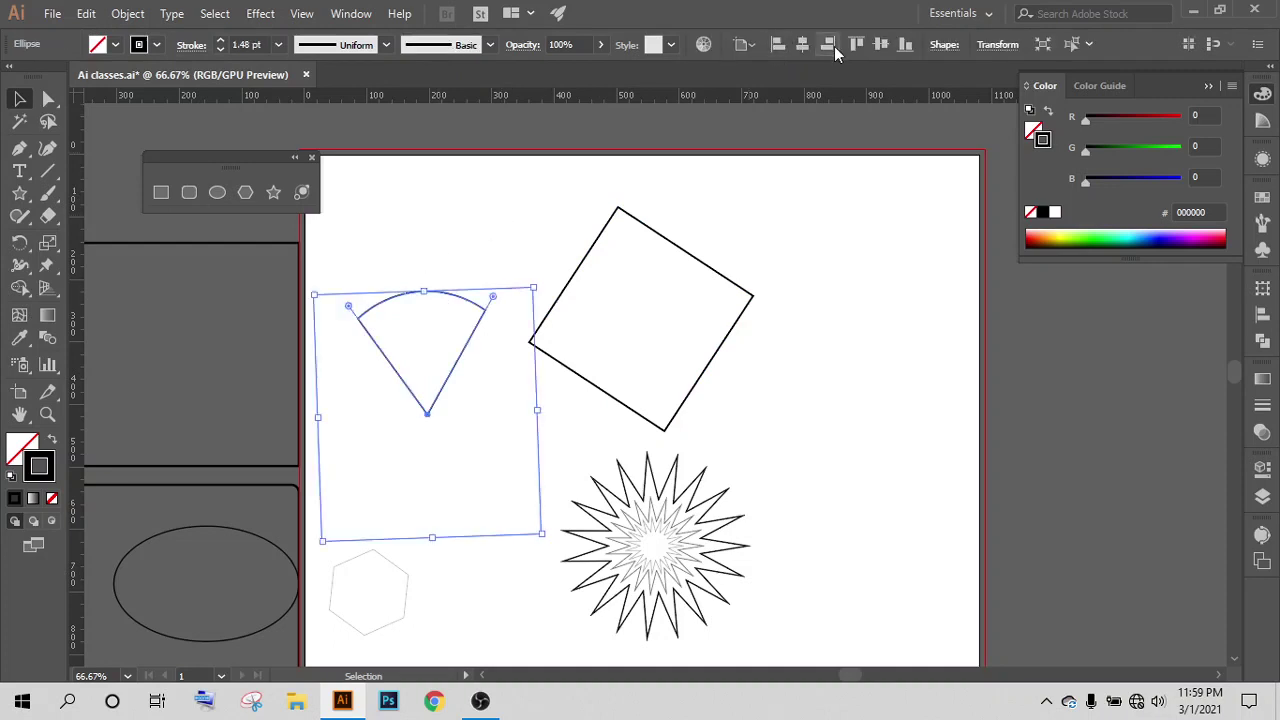
left_click(944, 45)
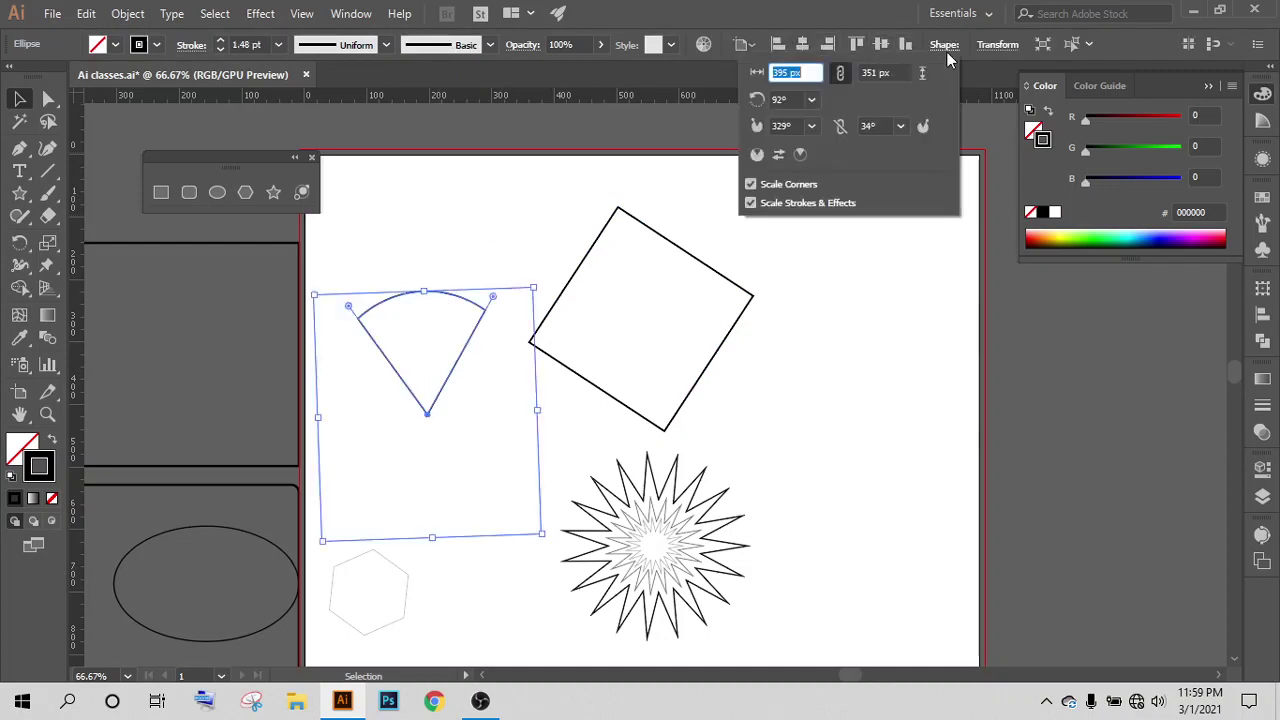
left_click(800, 285)
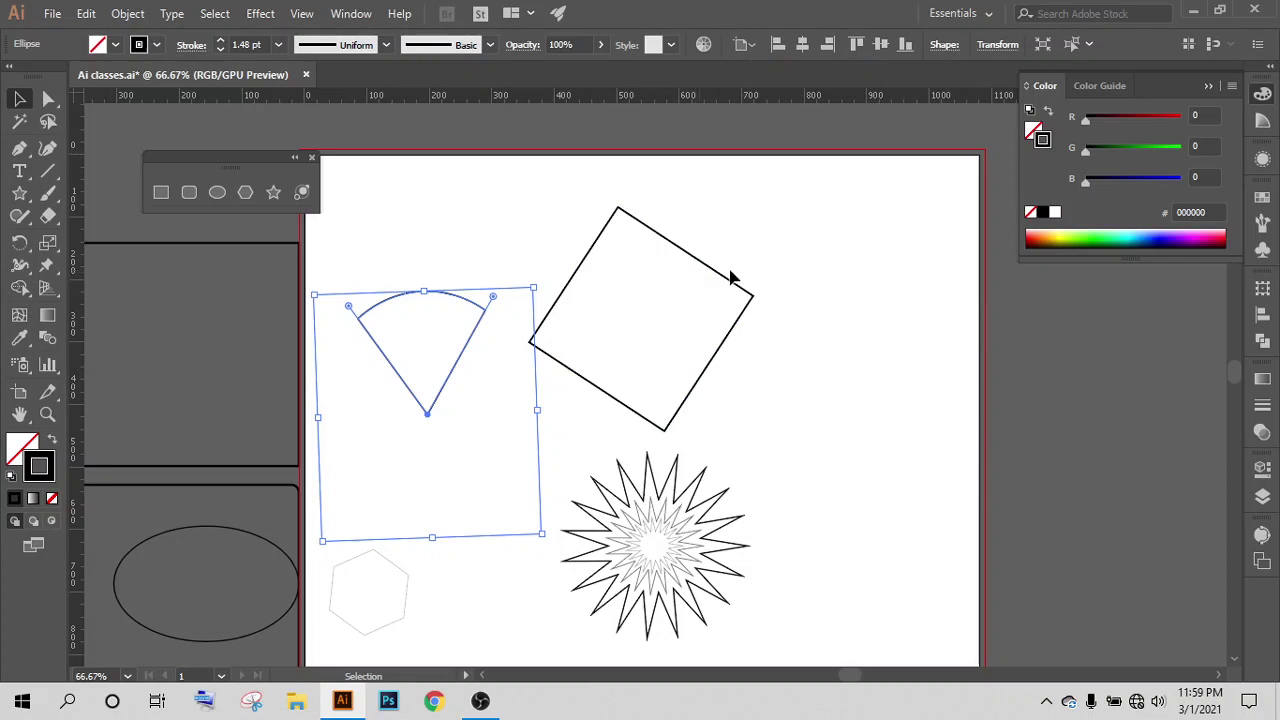
left_click(727, 283)
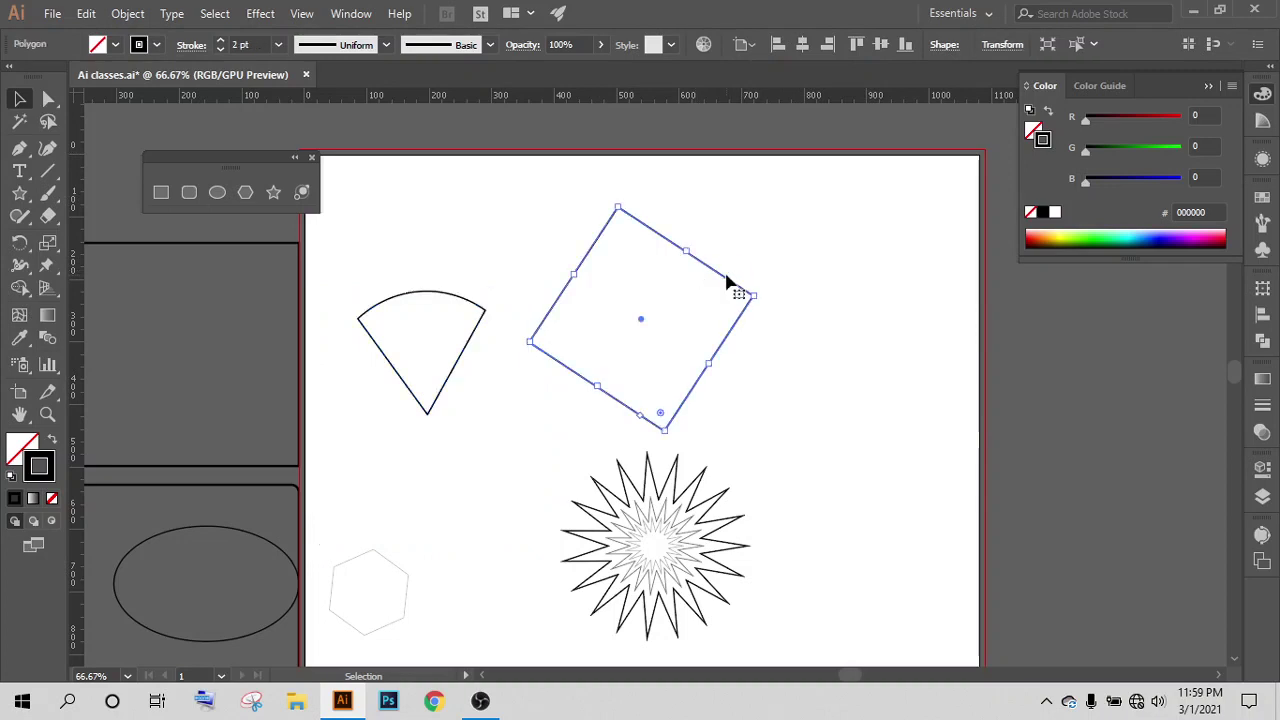
left_click(940, 45)
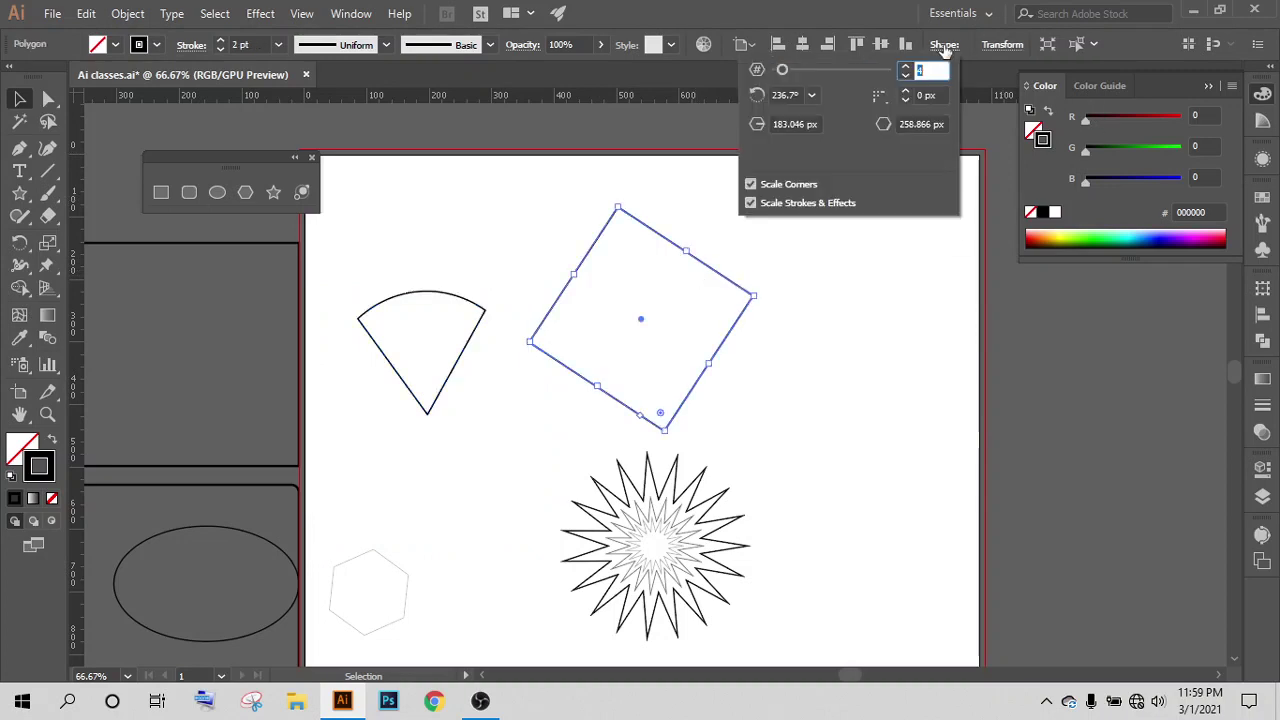
Step: Nudge the square's side length up, then lower its polygon radius to 194 px (sides ≈274.357 px)
left_click(922, 124)
scroll(922, 124, "up", 6)
scroll(922, 124, "up", 5)
scroll(922, 124, "up", 7)
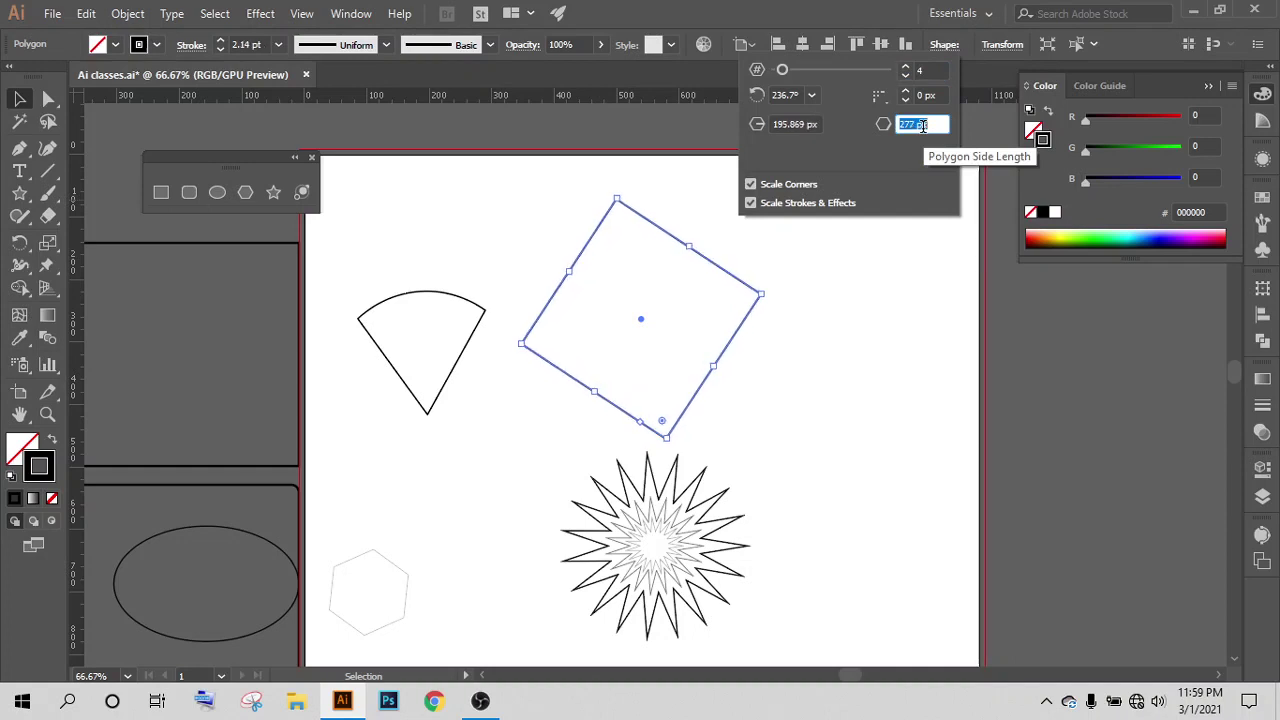
scroll(922, 124, "up", 2)
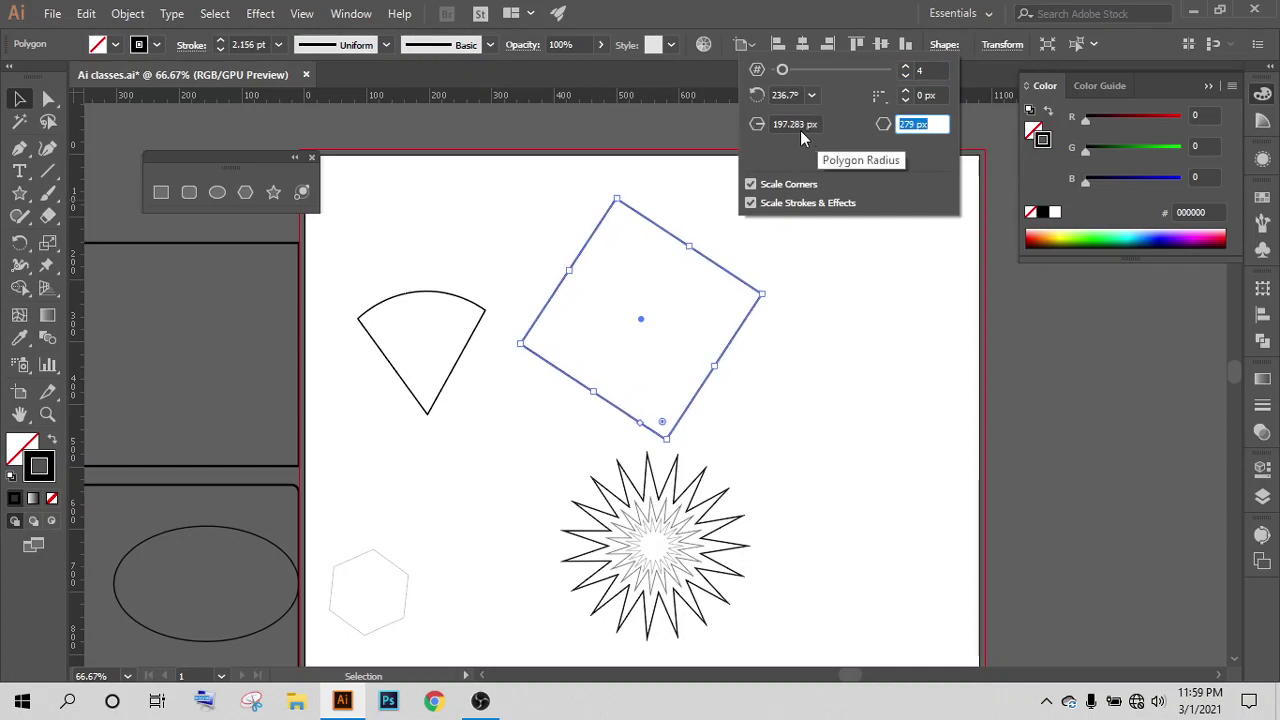
left_click(795, 124)
scroll(795, 124, "down", 1)
scroll(795, 124, "down", 1)
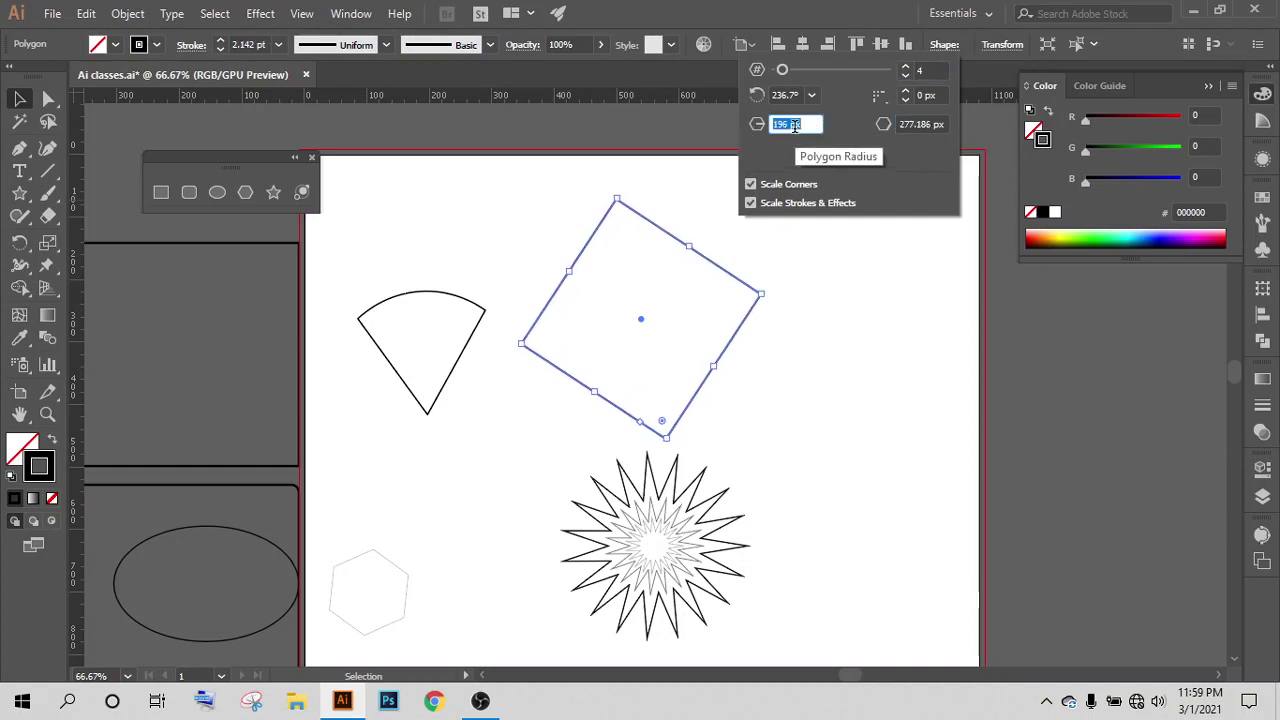
scroll(795, 124, "down", 1)
scroll(795, 124, "down", 1)
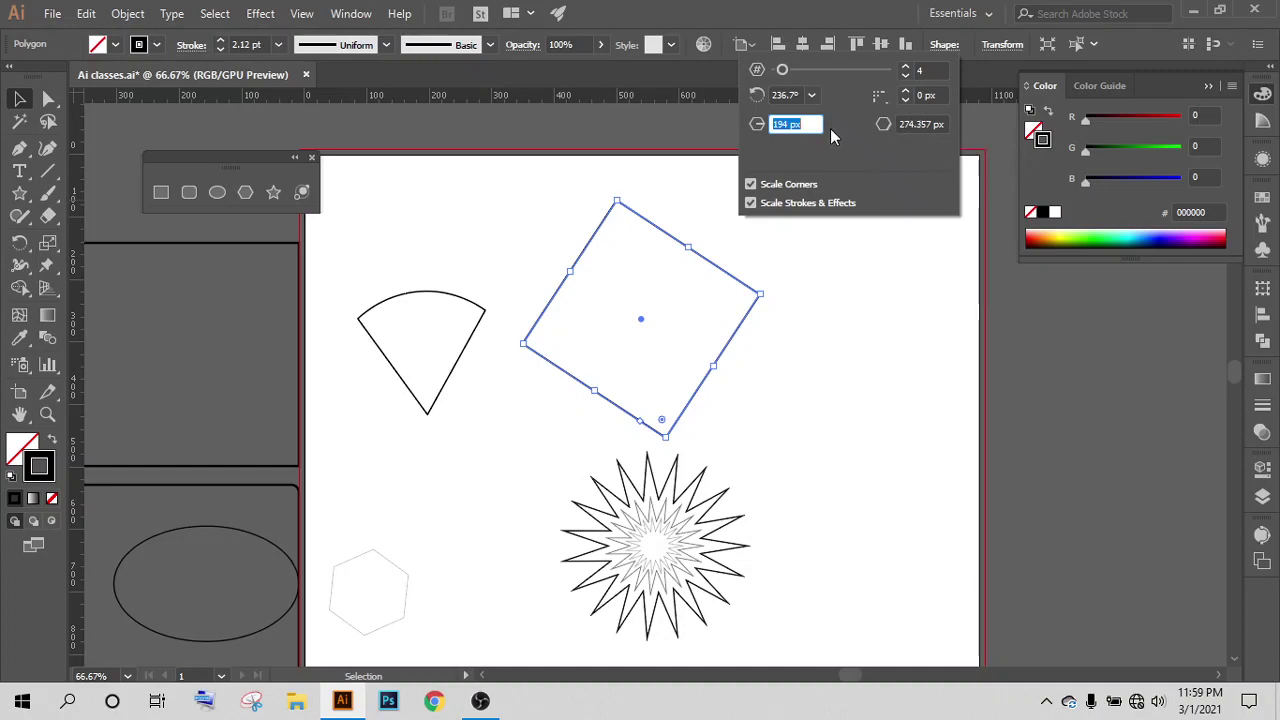
Step: Try corner radius values of 10 px and then 29 px on the square
left_click(930, 95)
type("10")
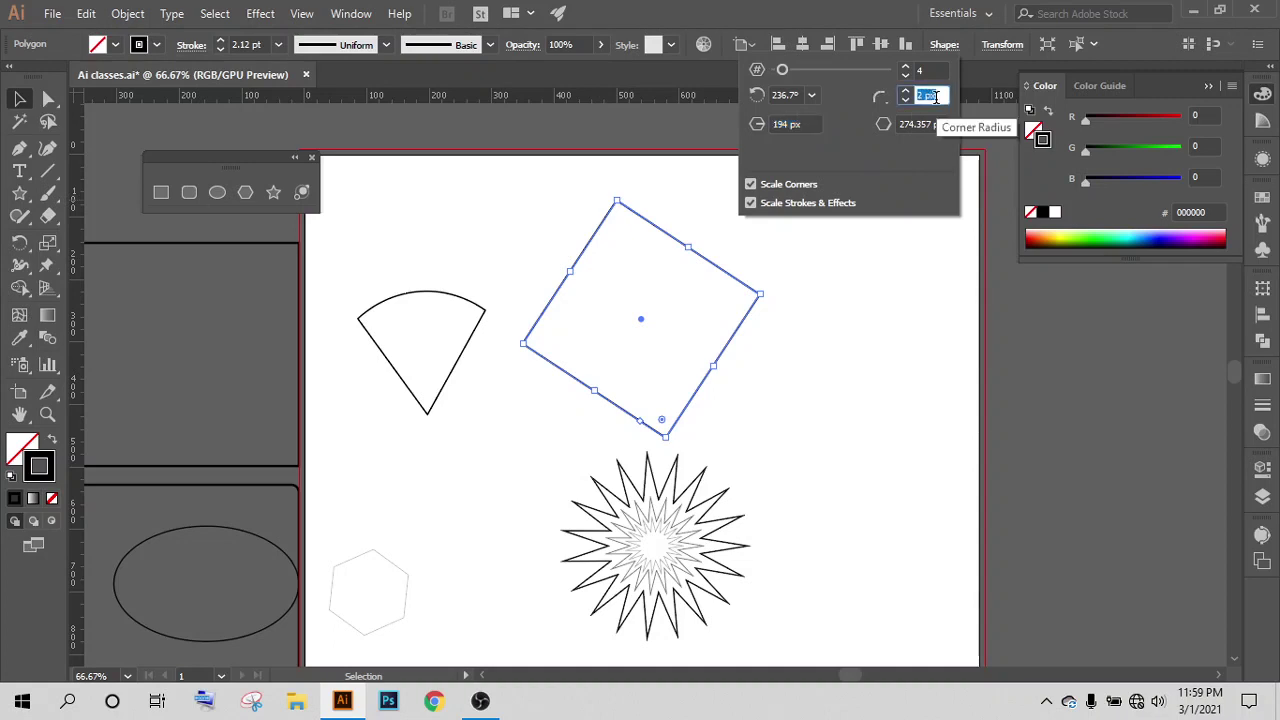
key("Return")
type("29")
key("Return")
Step: Scroll the square's corner radius up to around 82 px and partway back down
scroll(935, 96, "up", 10)
scroll(935, 96, "up", 10)
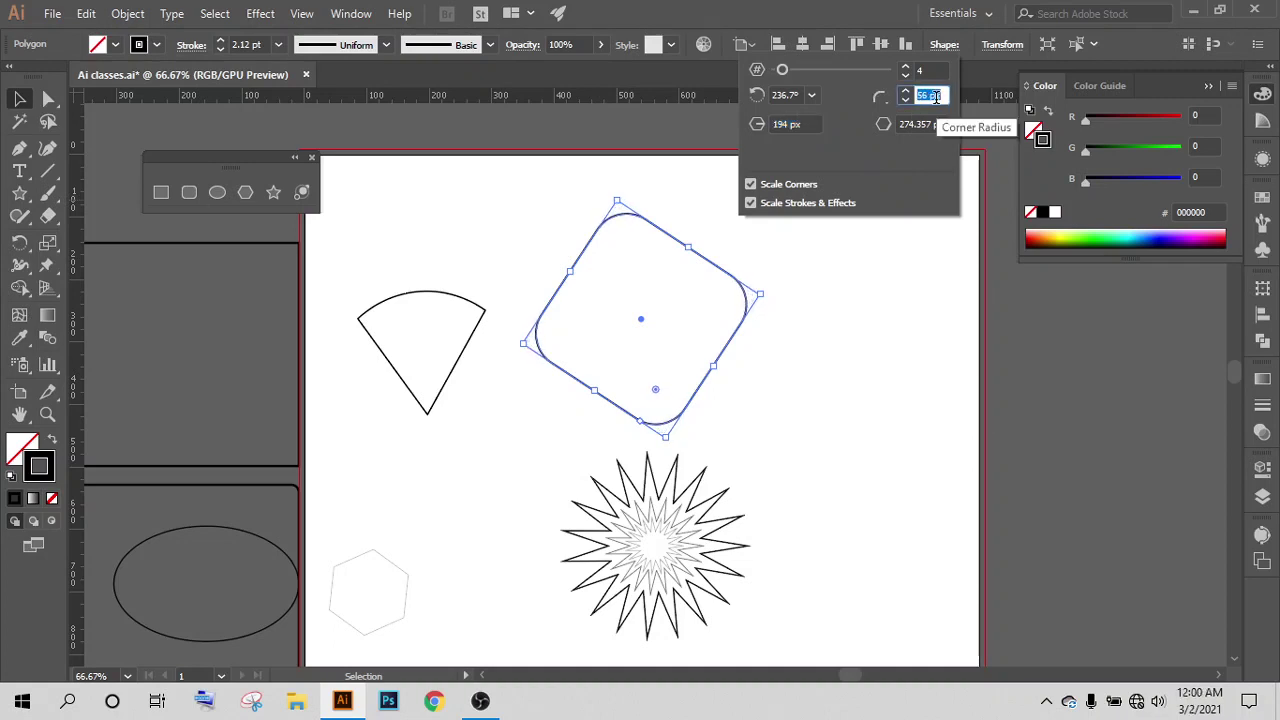
scroll(933, 95, "up", 10)
scroll(930, 94, "up", 10)
scroll(928, 93, "up", 5)
scroll(926, 94, "up", 5)
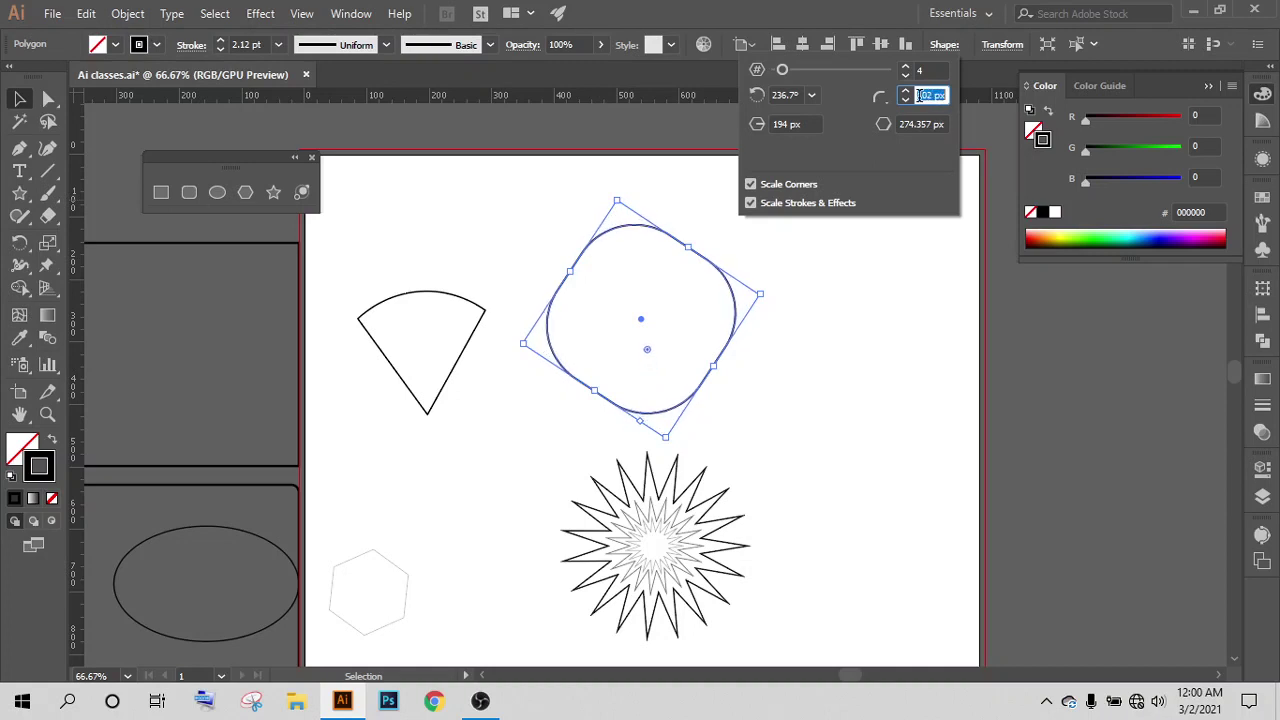
scroll(923, 94, "up", 5)
scroll(920, 95, "up", 5)
scroll(920, 95, "down", 5)
scroll(920, 95, "down", 5)
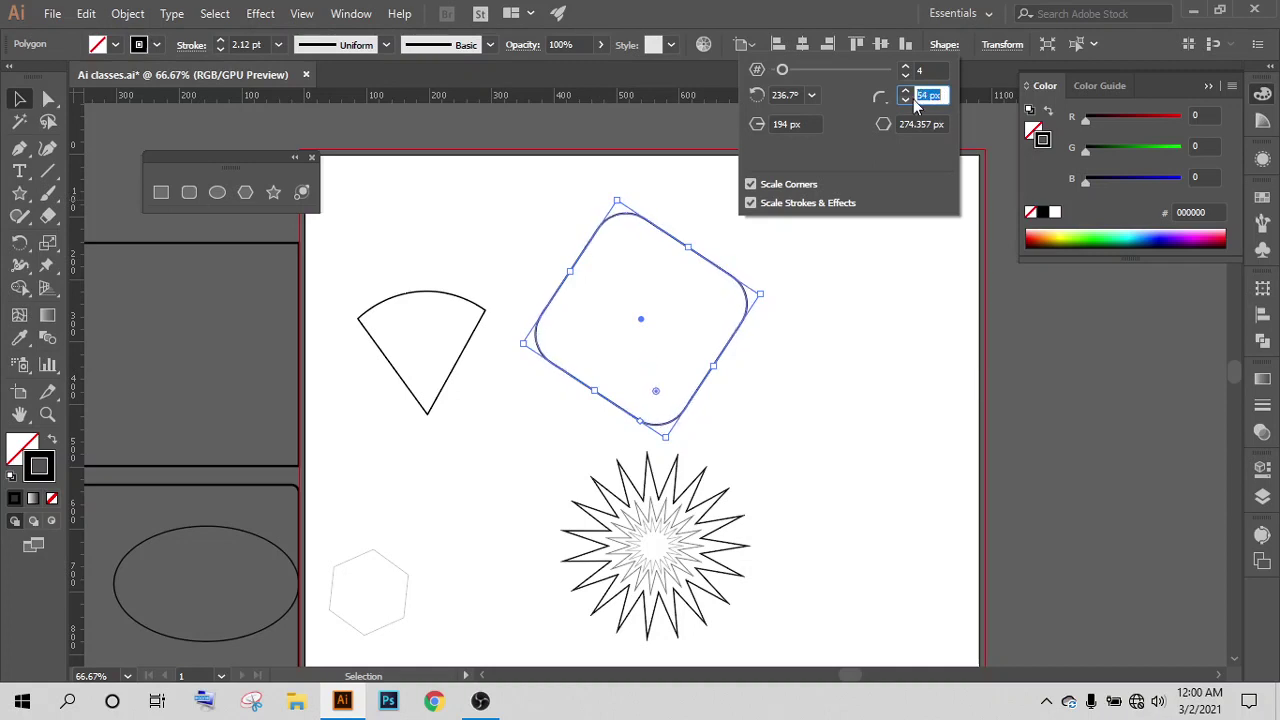
scroll(920, 95, "down", 5)
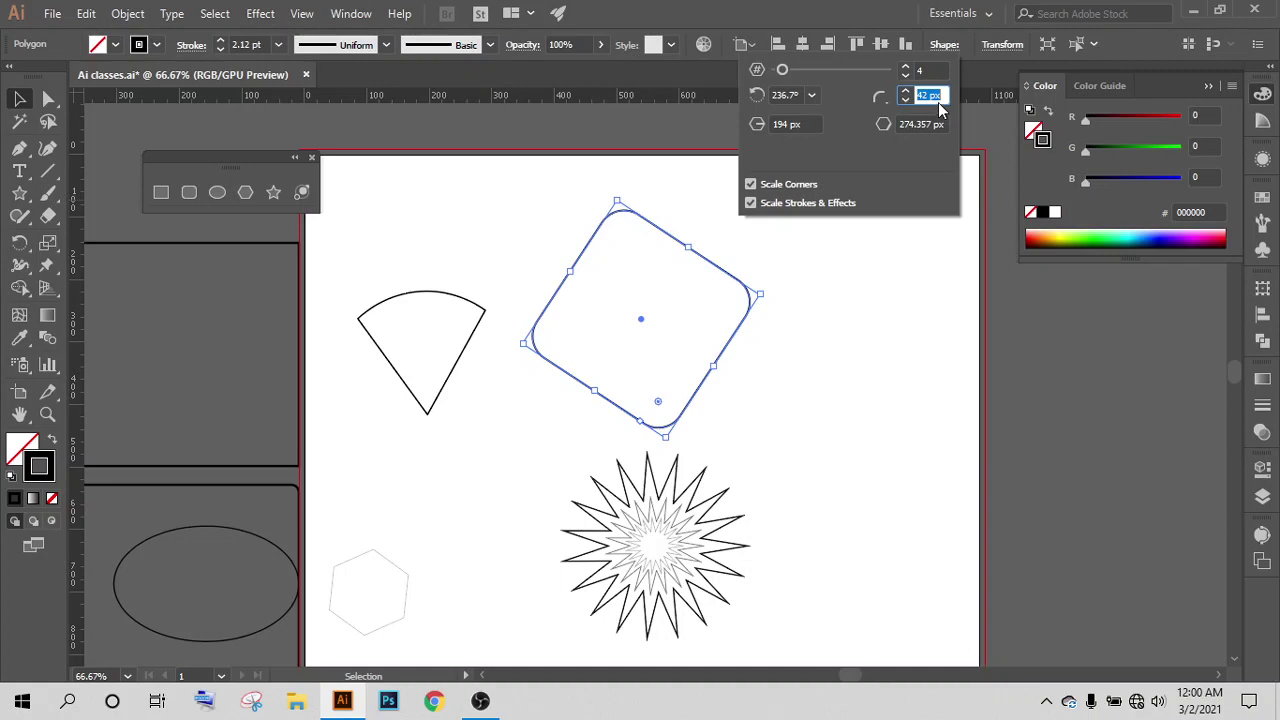
Step: Step the corner radius down to 0 px for sharp corners, sides now 272 px
key("Down")
key("shift+Down")
key("shift+Down")
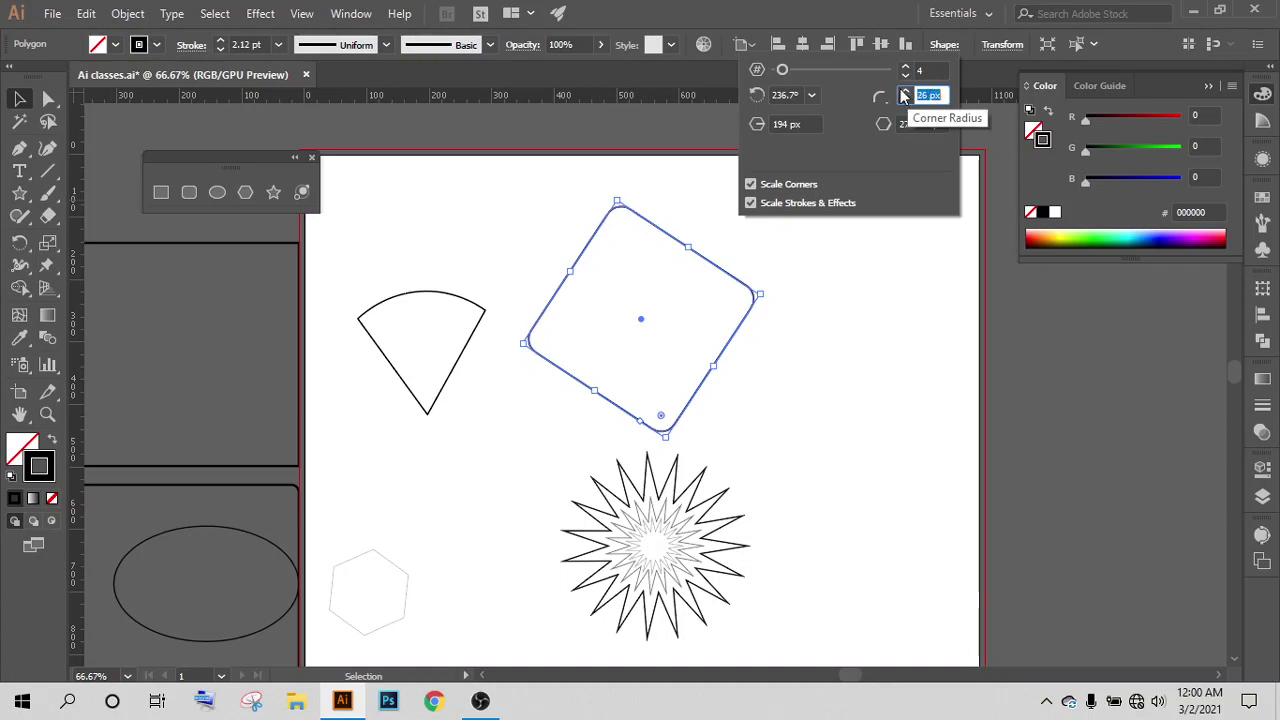
key("shift+Down")
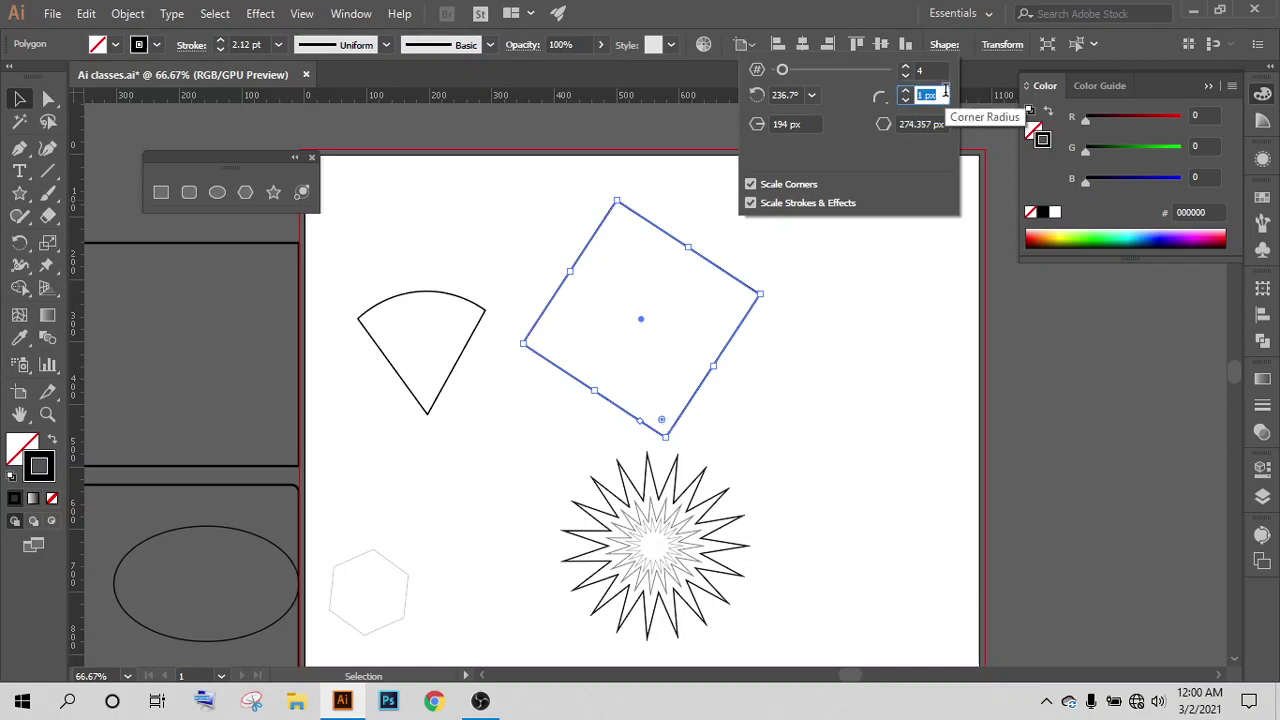
key("shift+Down")
key("shift+Down")
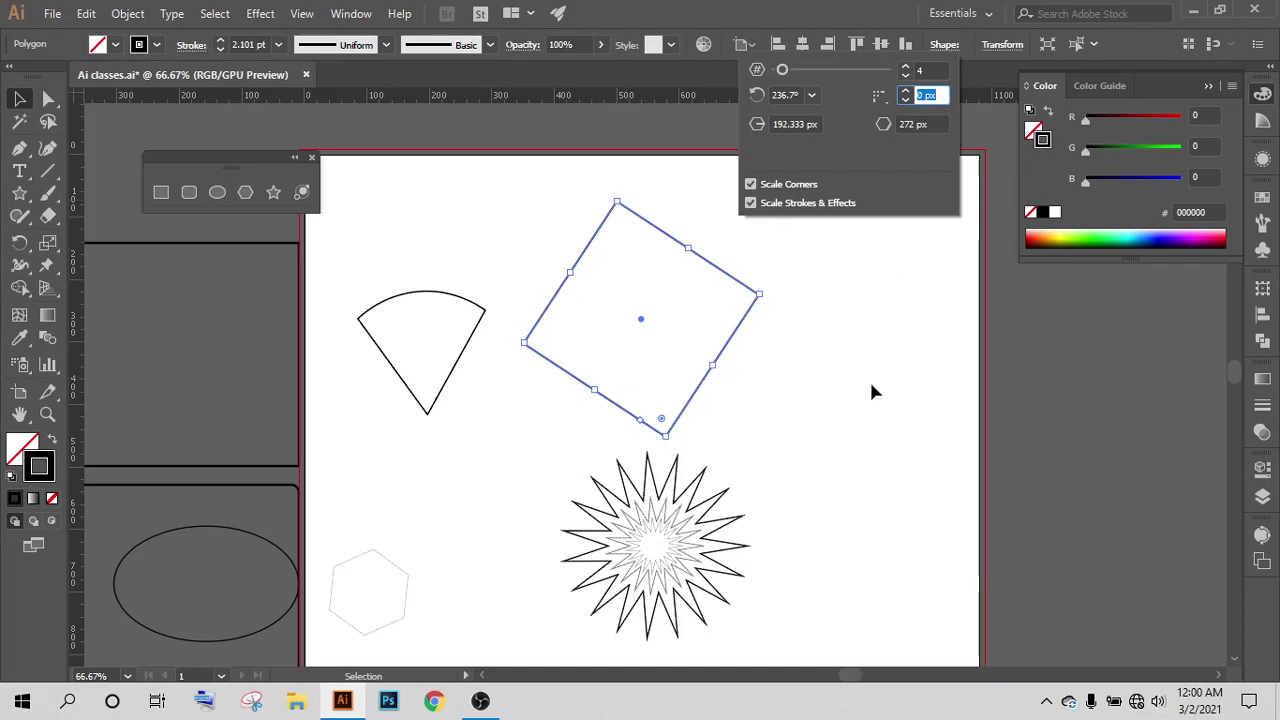
Step: Close the square's Shape options, select and deselect the star group, then select the pie wedge
left_click(700, 512)
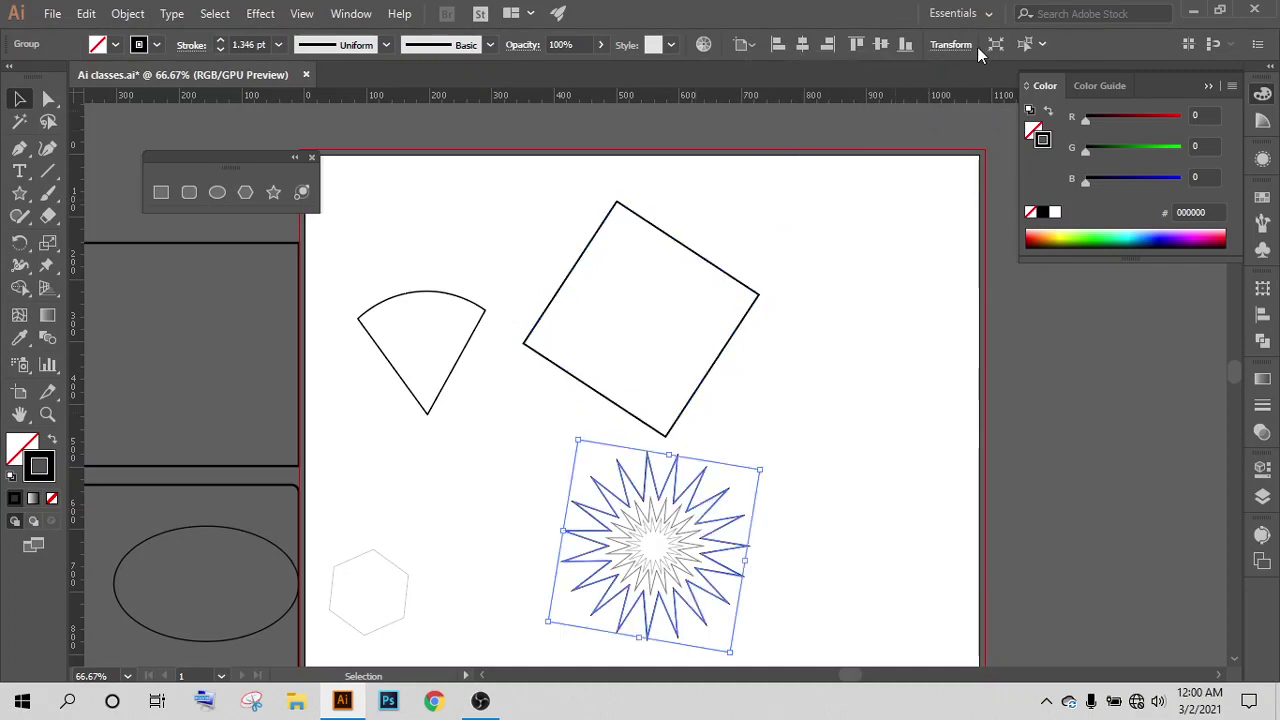
left_click(858, 232)
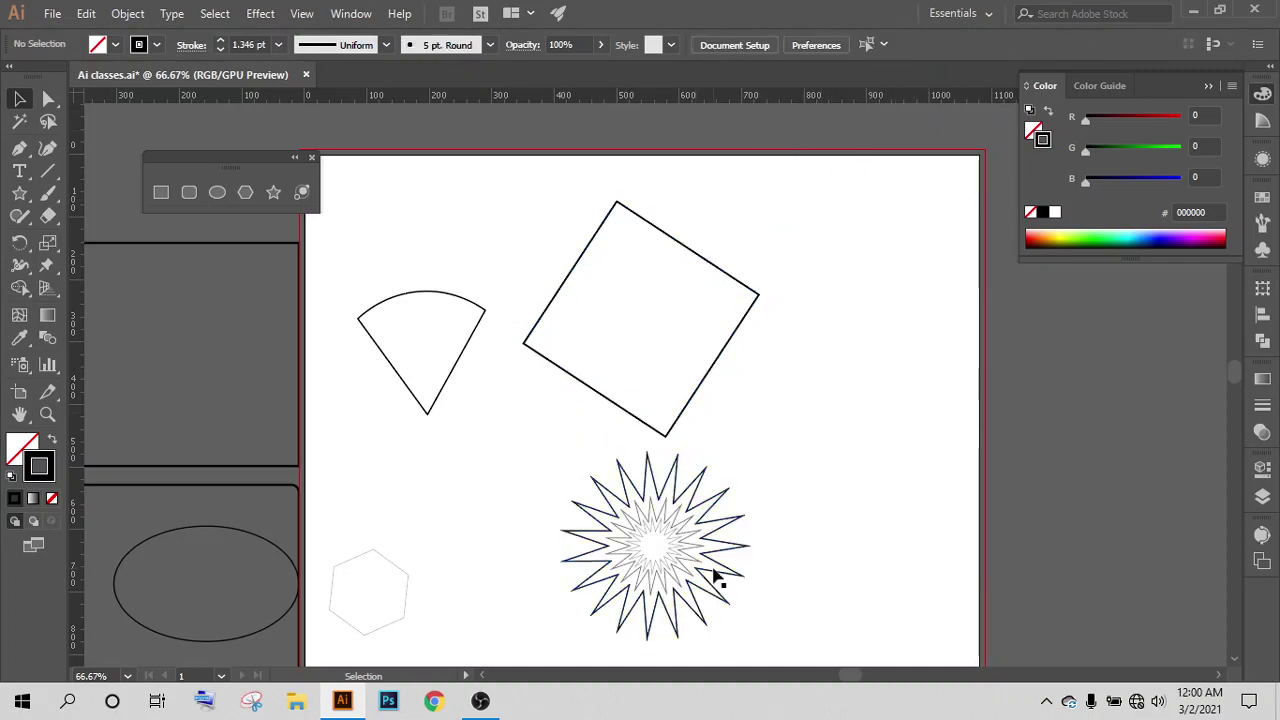
left_click(712, 515)
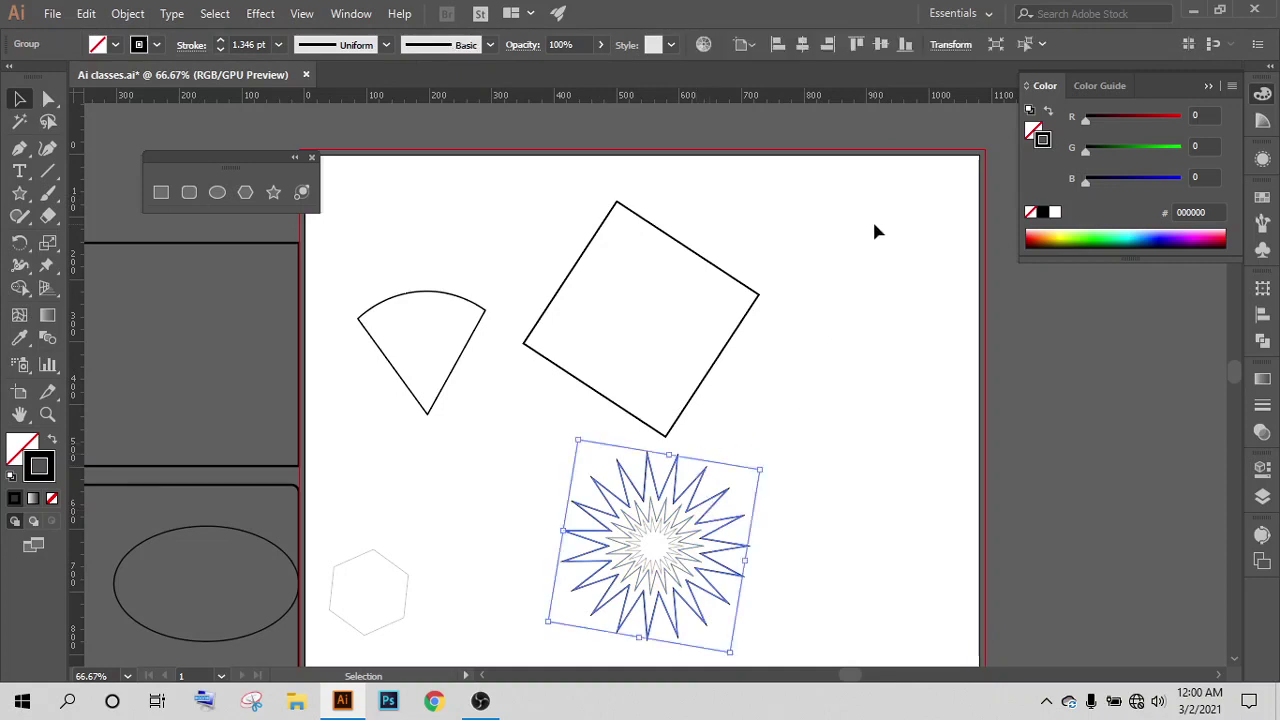
left_click(827, 363)
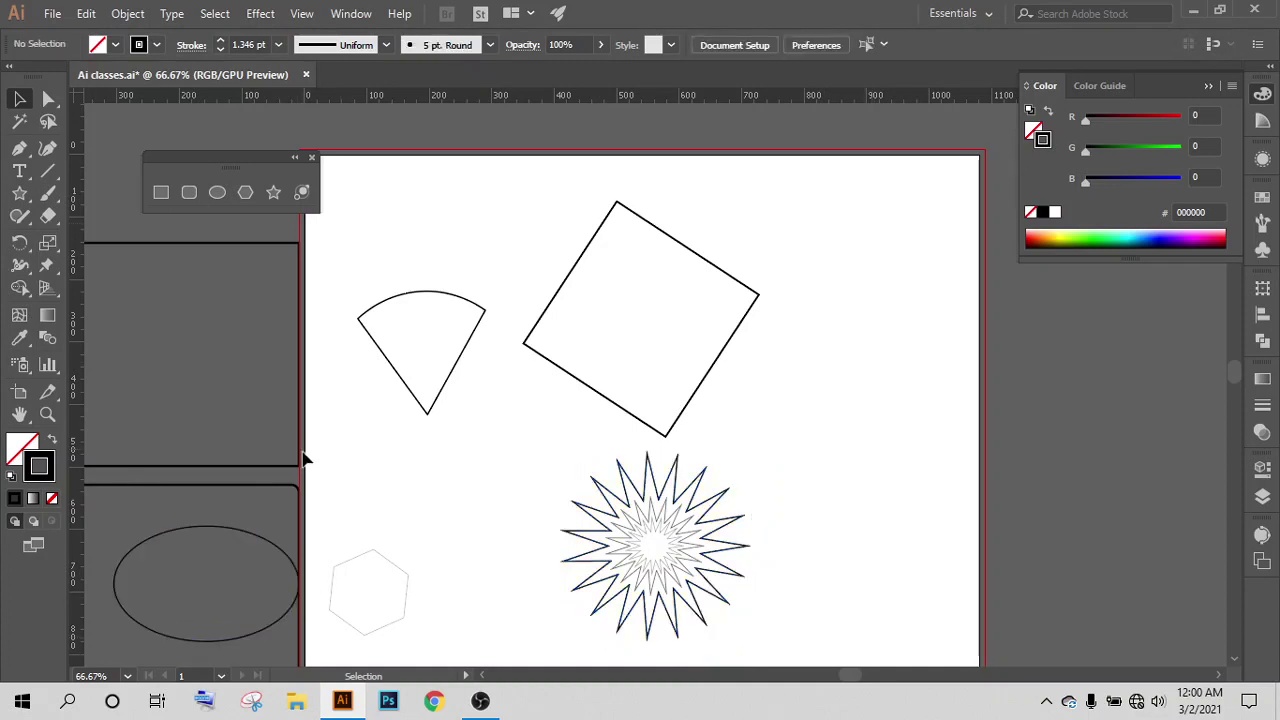
left_click(414, 298)
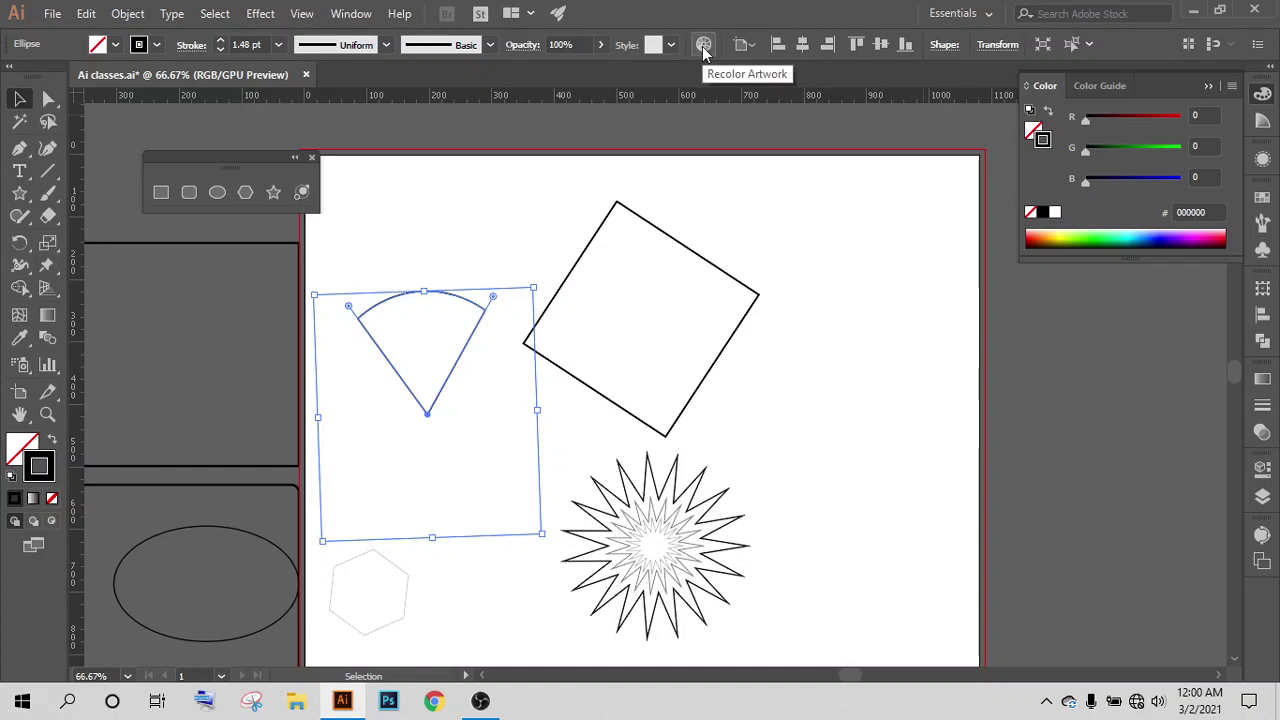
left_click(697, 49)
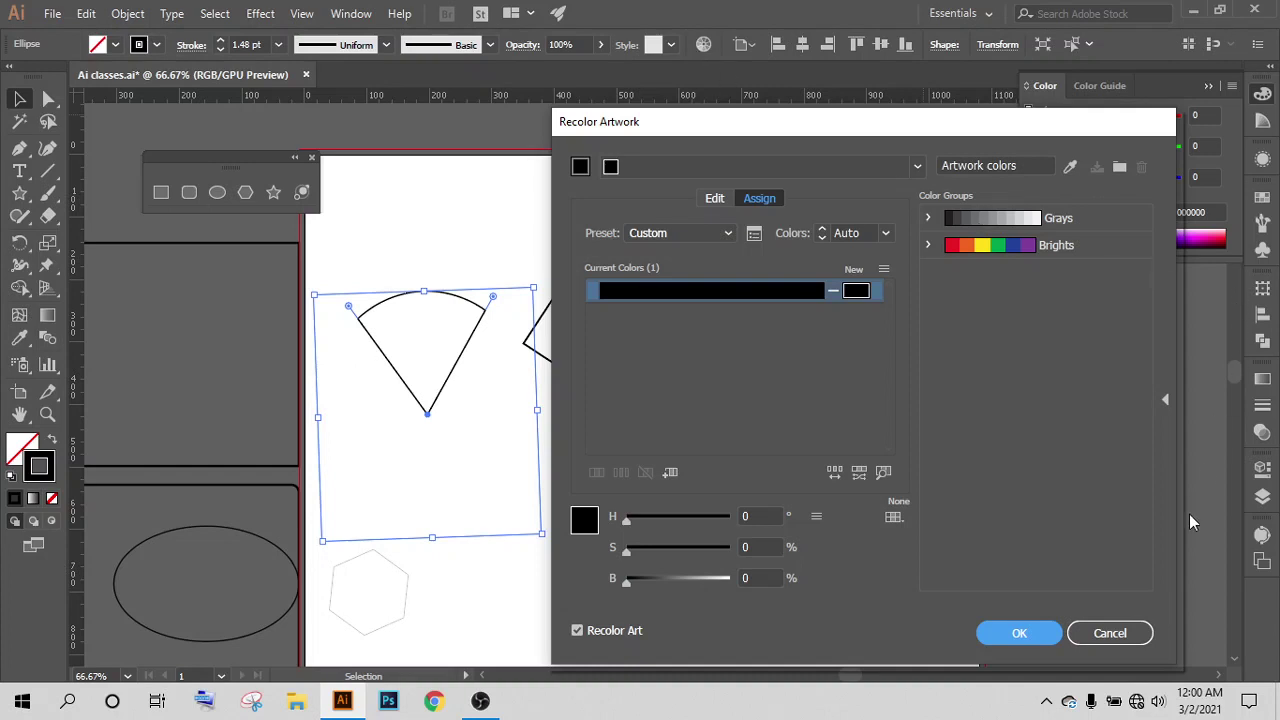
left_click(1118, 633)
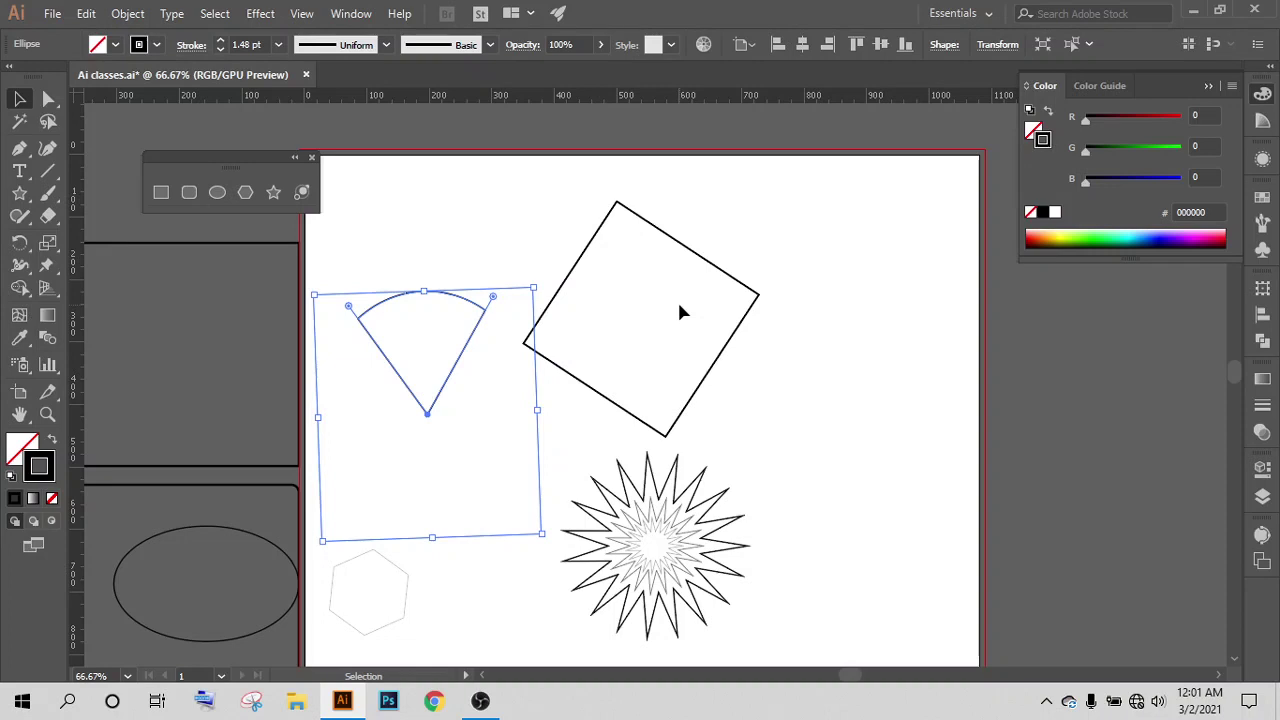
Step: Switch to the Direct Selection tool (A) and back to the Selection tool (V)
key("a")
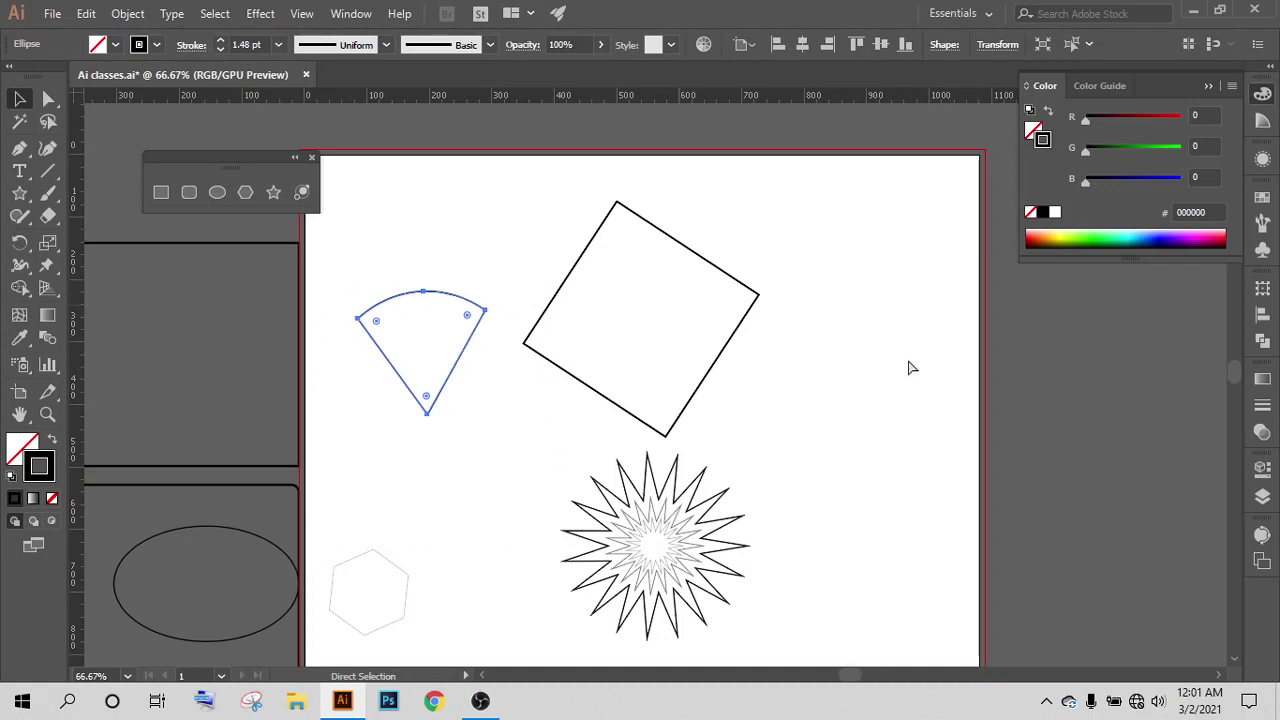
key("v")
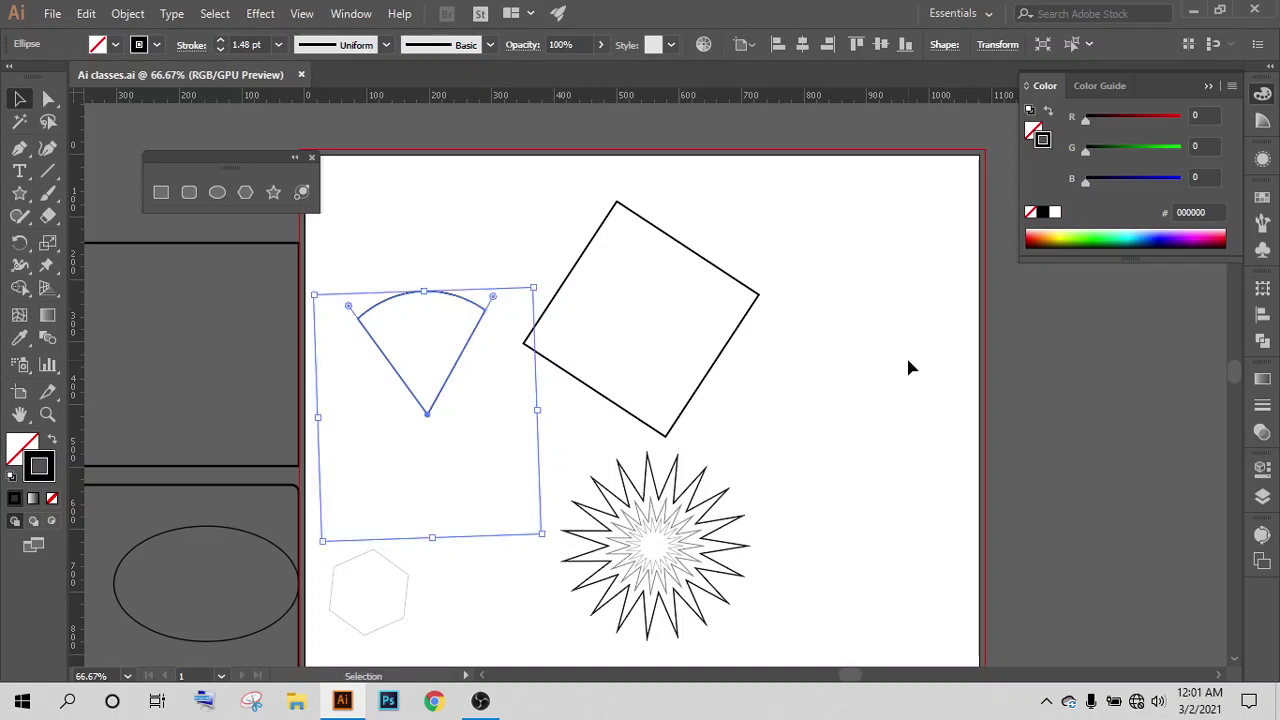